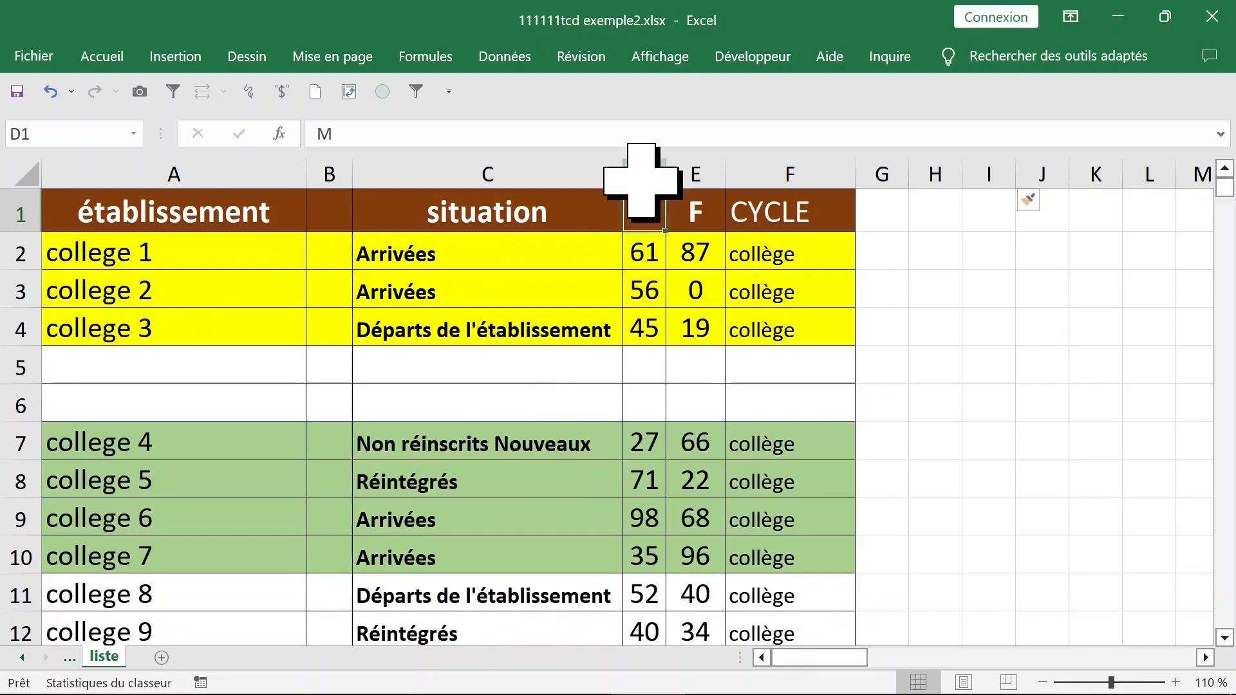
# Examine the column headers and sample rows of the source list, including the M, F and CYCLE columns
pyautogui.click(697, 174)
pyautogui.click(792, 210)
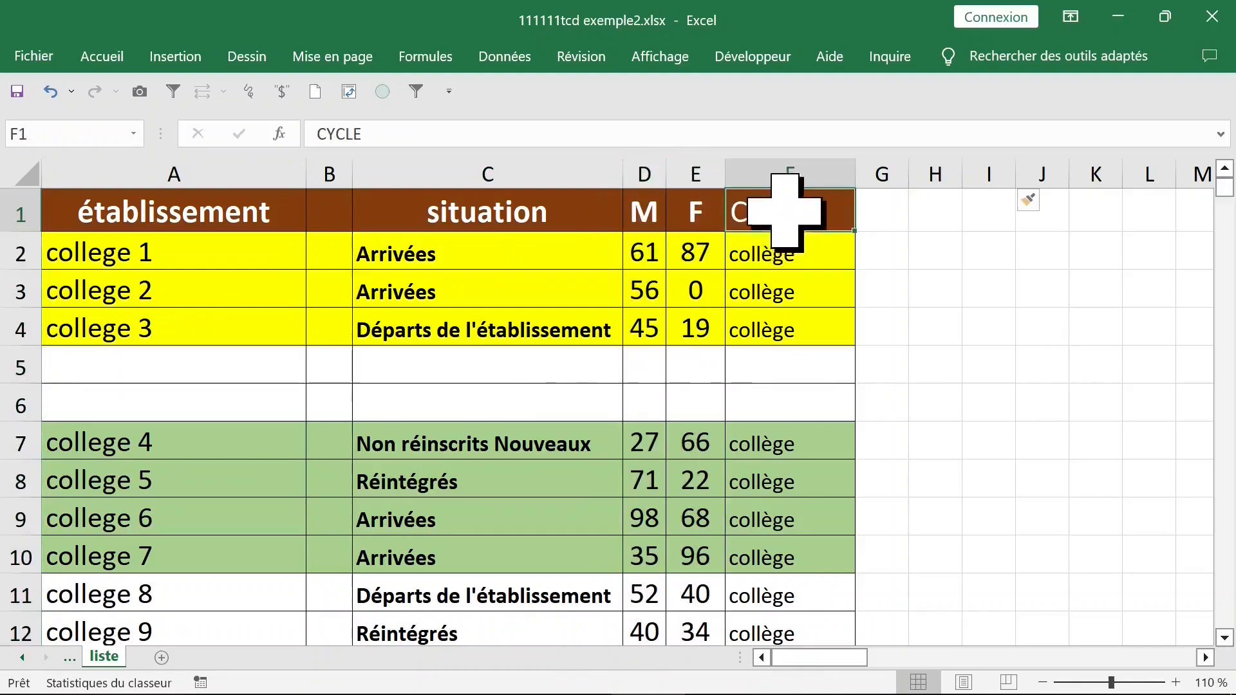
pyautogui.click(793, 180)
pyautogui.click(784, 253)
pyautogui.click(783, 293)
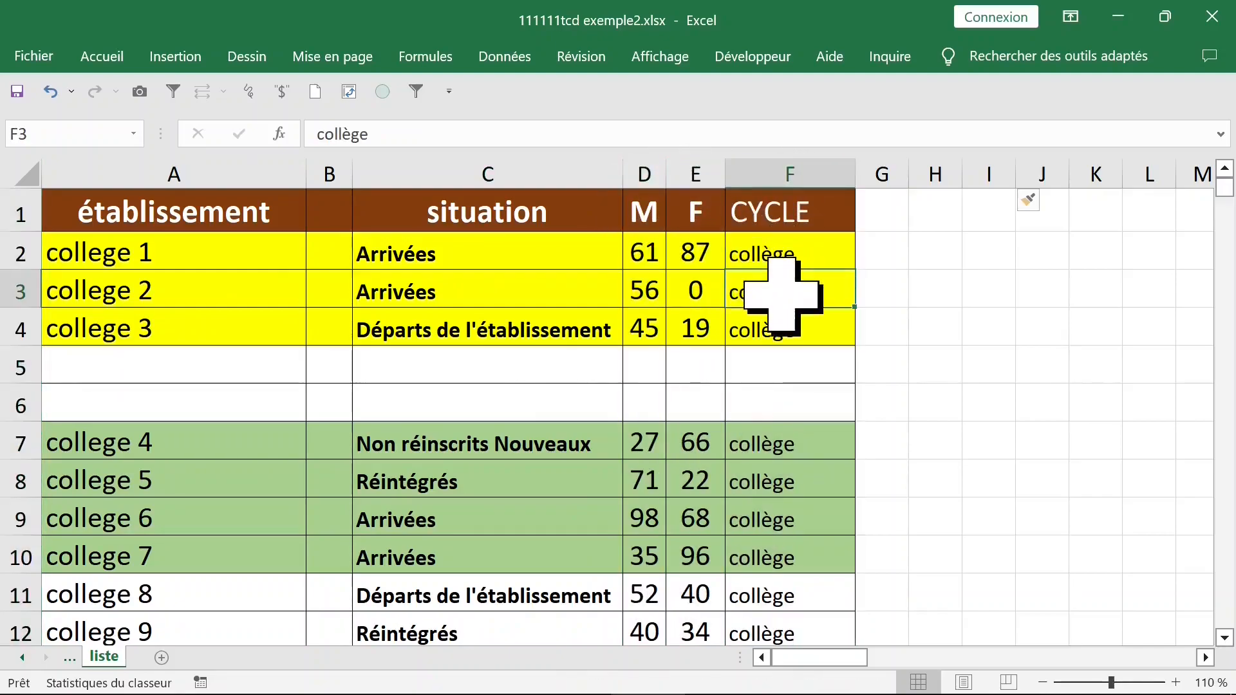
pyautogui.click(202, 583)
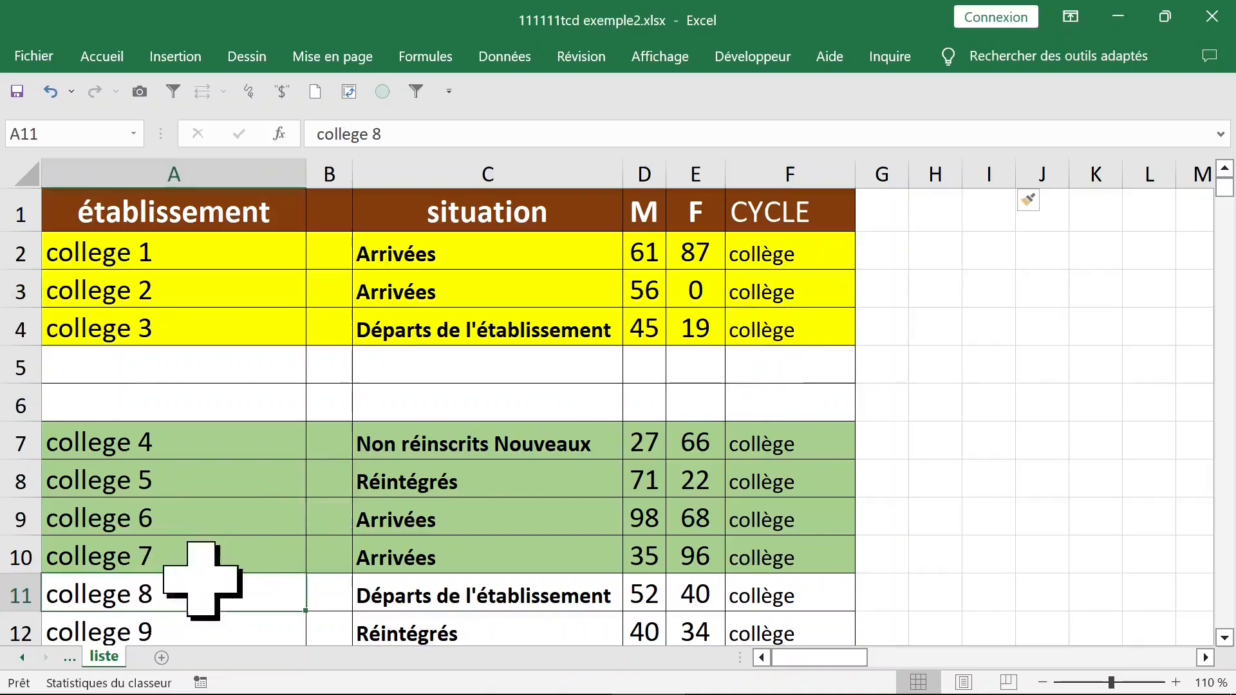
pyautogui.click(469, 477)
pyautogui.click(262, 290)
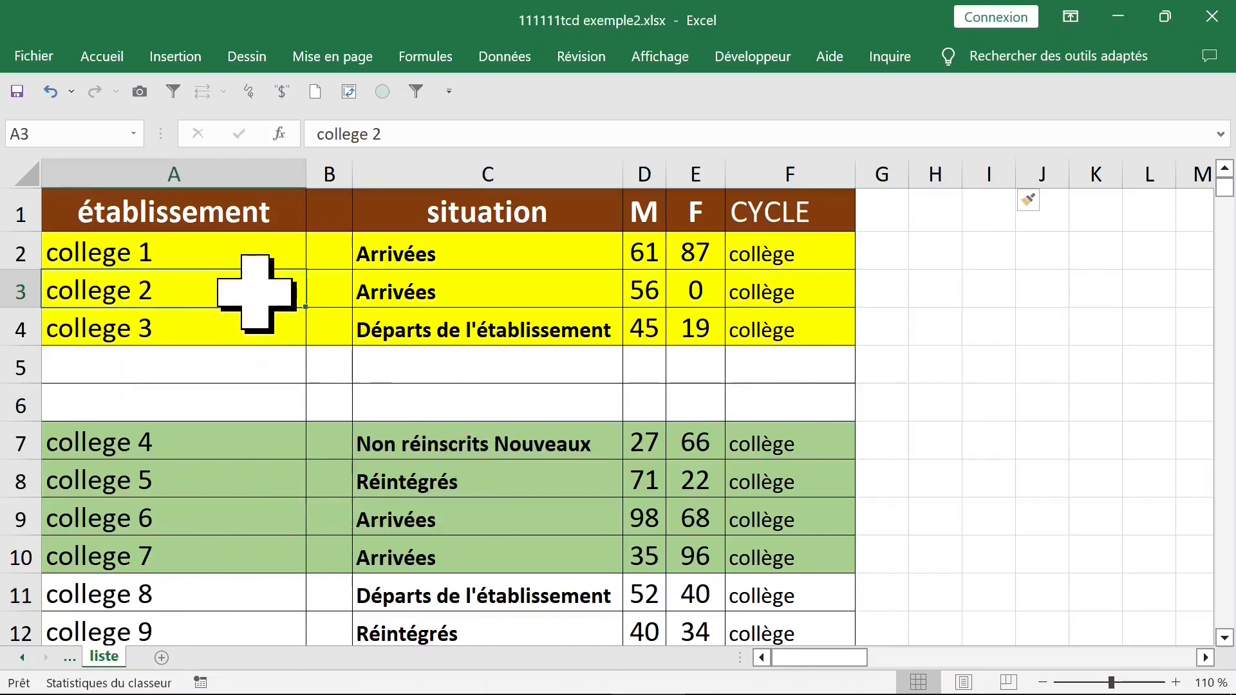
pyautogui.click(175, 57)
pyautogui.click(36, 110)
pyautogui.click(55, 213)
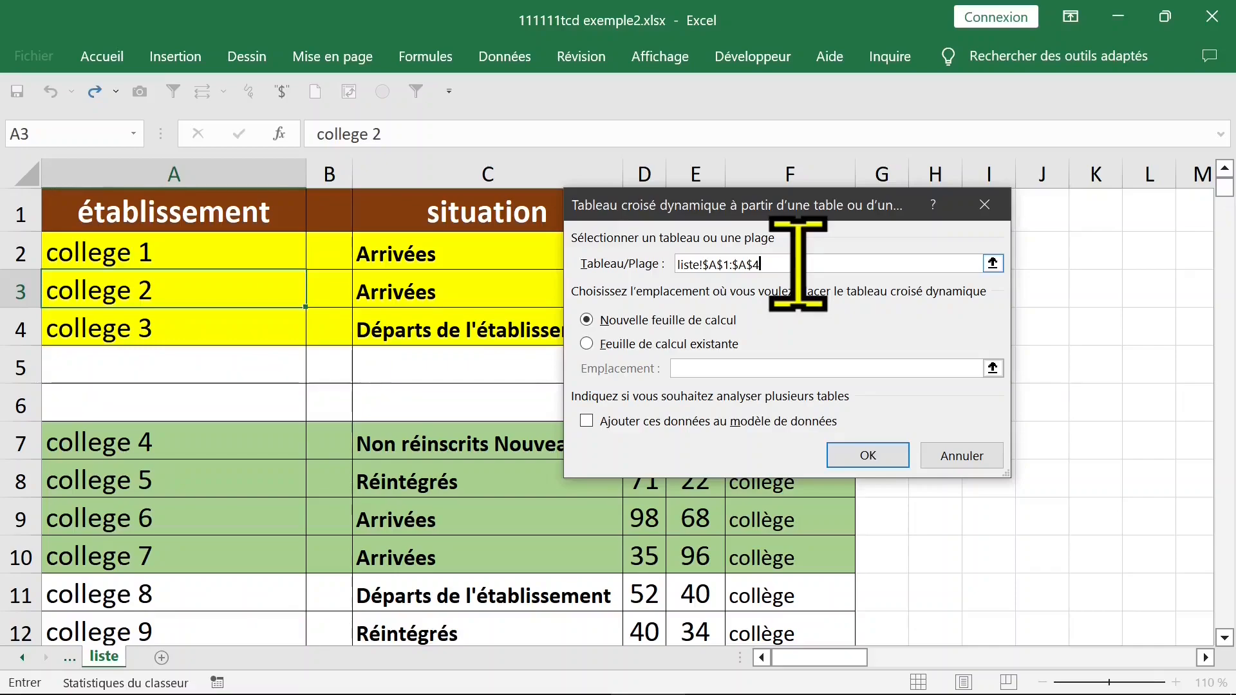
pyautogui.click(962, 456)
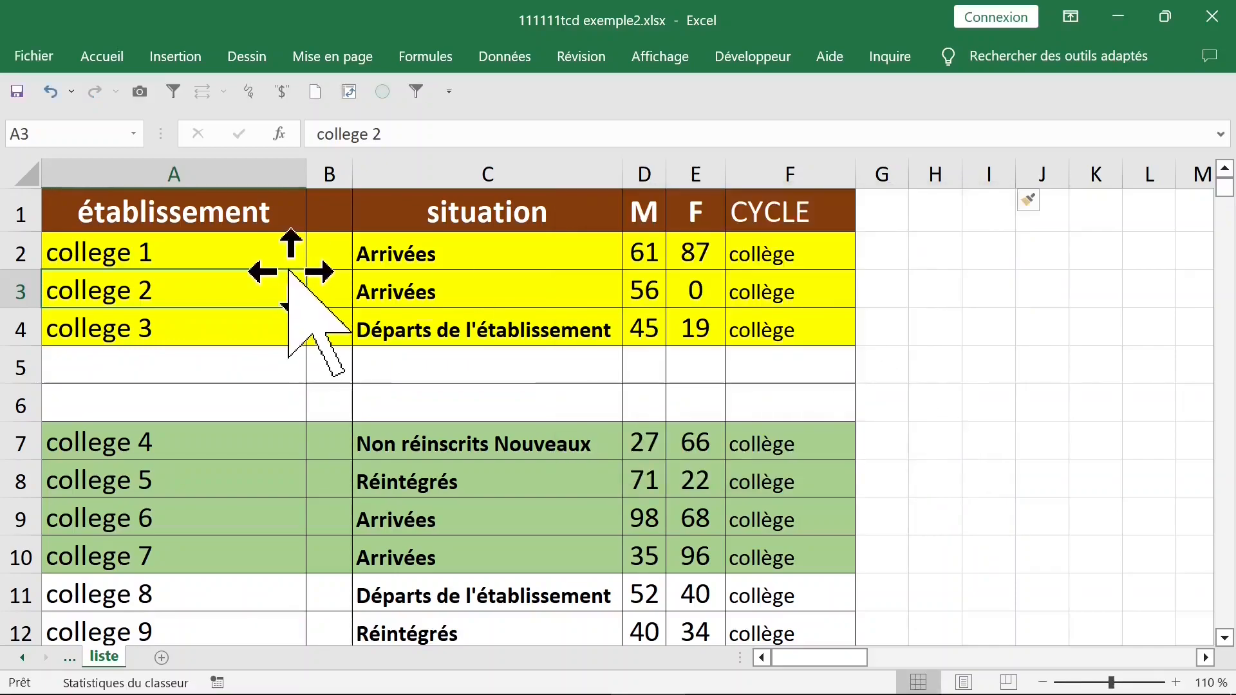
# Delete the empty column B between the établissement and situation columns
pyautogui.moveTo(177, 158); pyautogui.dragTo(782, 188)
pyautogui.click(331, 212)
pyautogui.click(327, 176)
pyautogui.rightClick(325, 178)
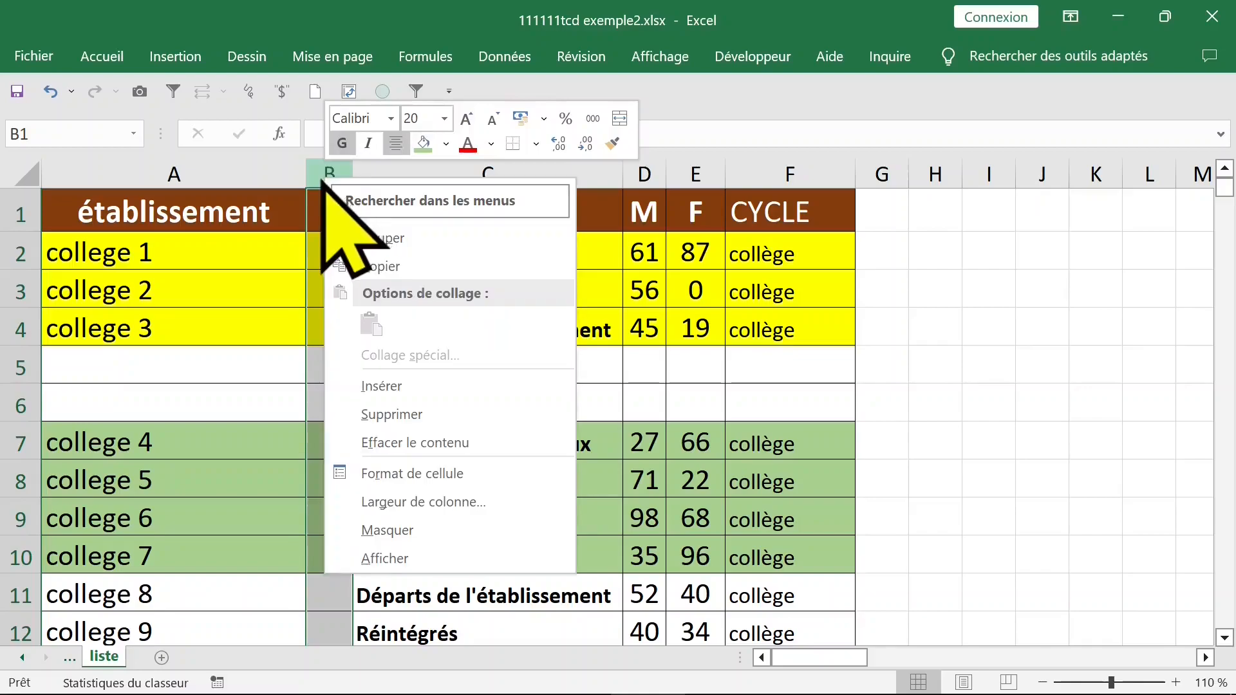
pyautogui.click(419, 414)
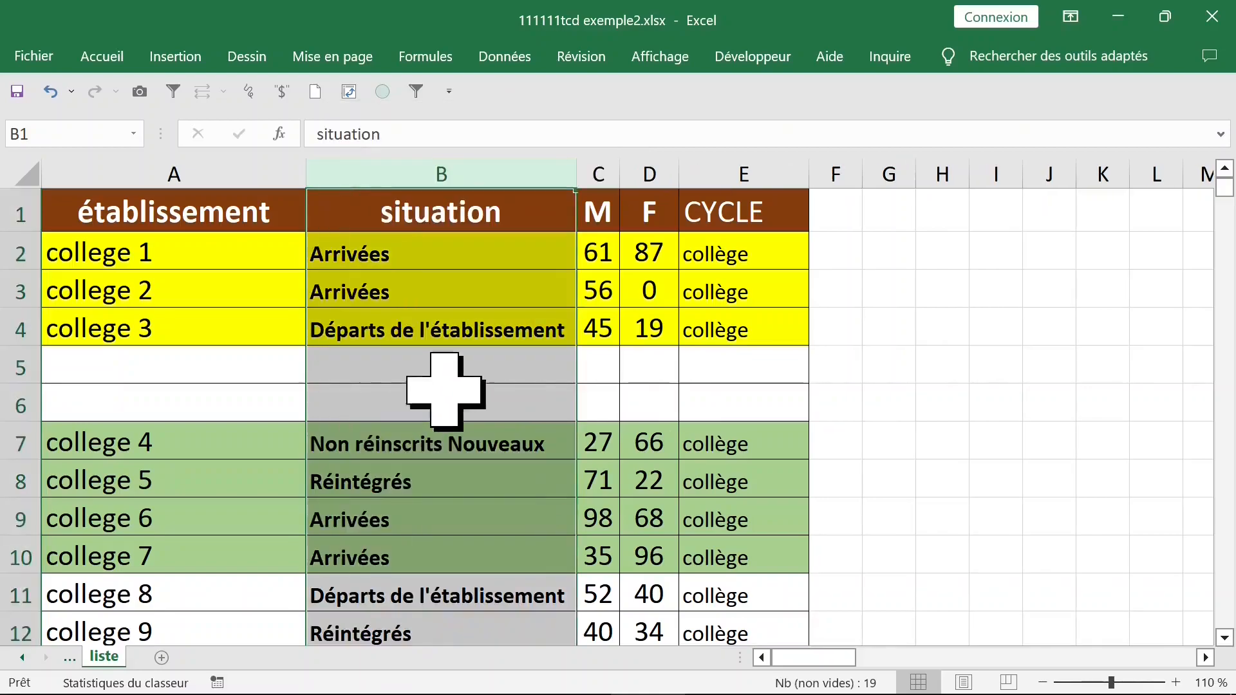
# Delete the two empty rows 5 and 6 between college 3 and college 4
pyautogui.click(508, 362)
pyautogui.click(13, 364)
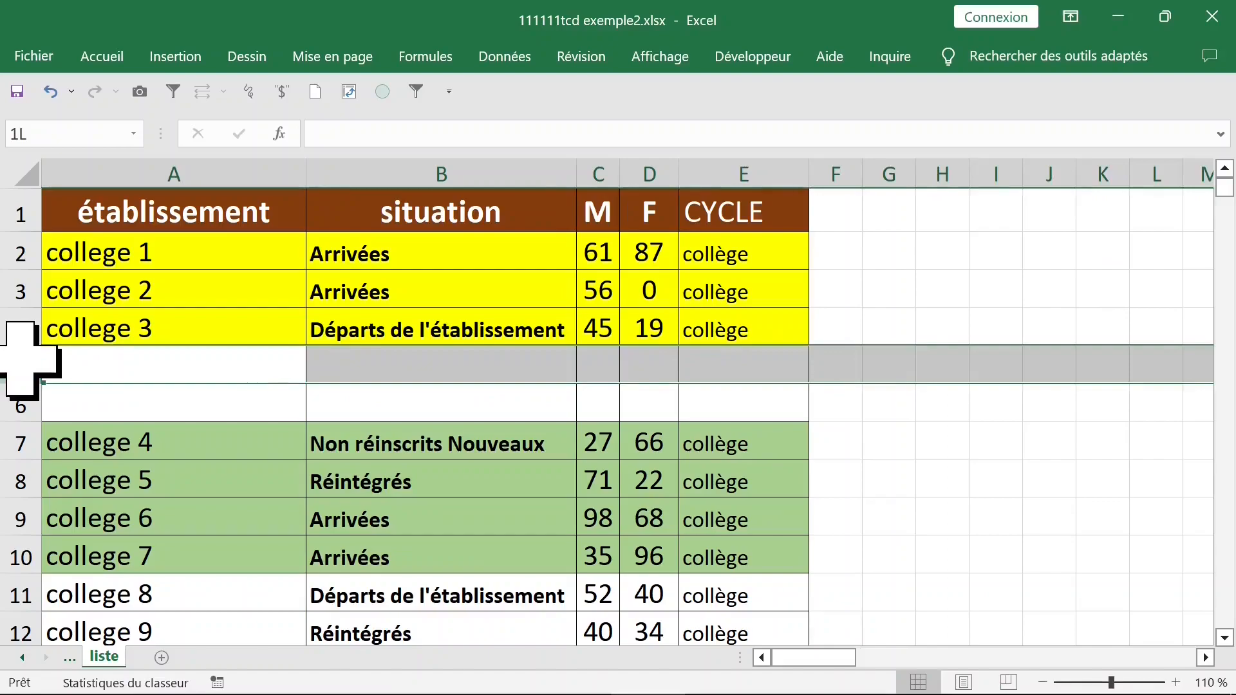
pyautogui.moveTo(31, 371); pyautogui.dragTo(29, 406)
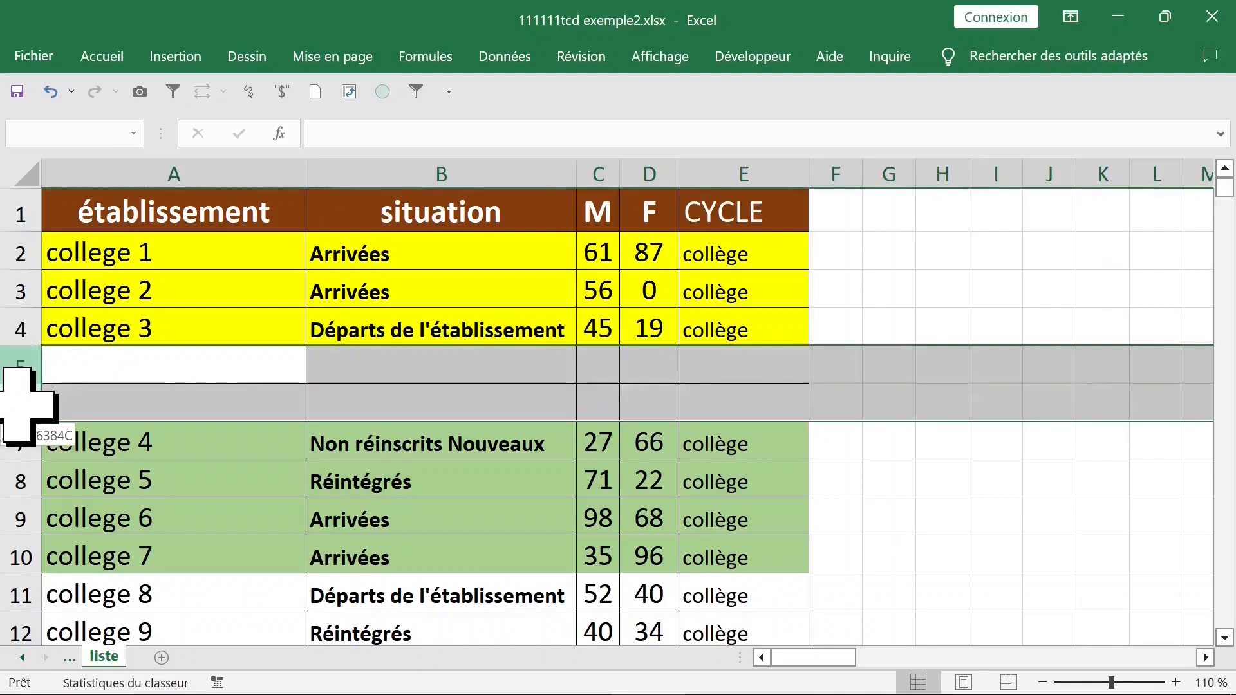
pyautogui.rightClick(19, 367)
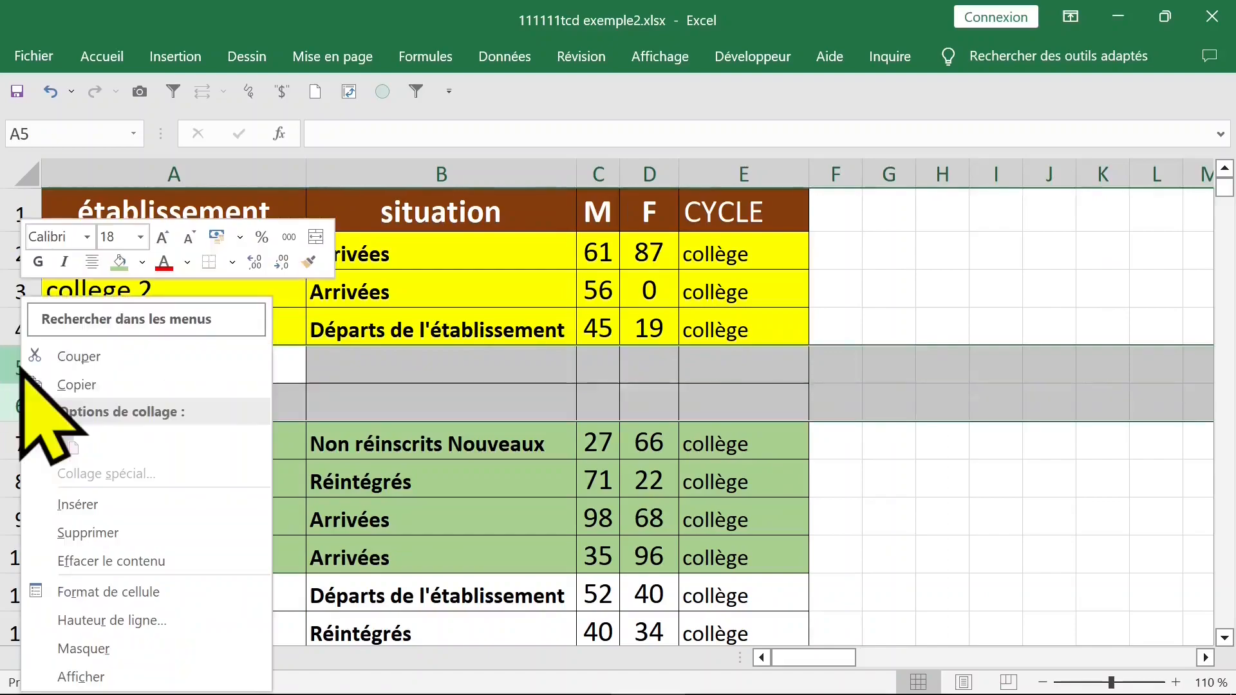
pyautogui.click(152, 533)
pyautogui.click(220, 419)
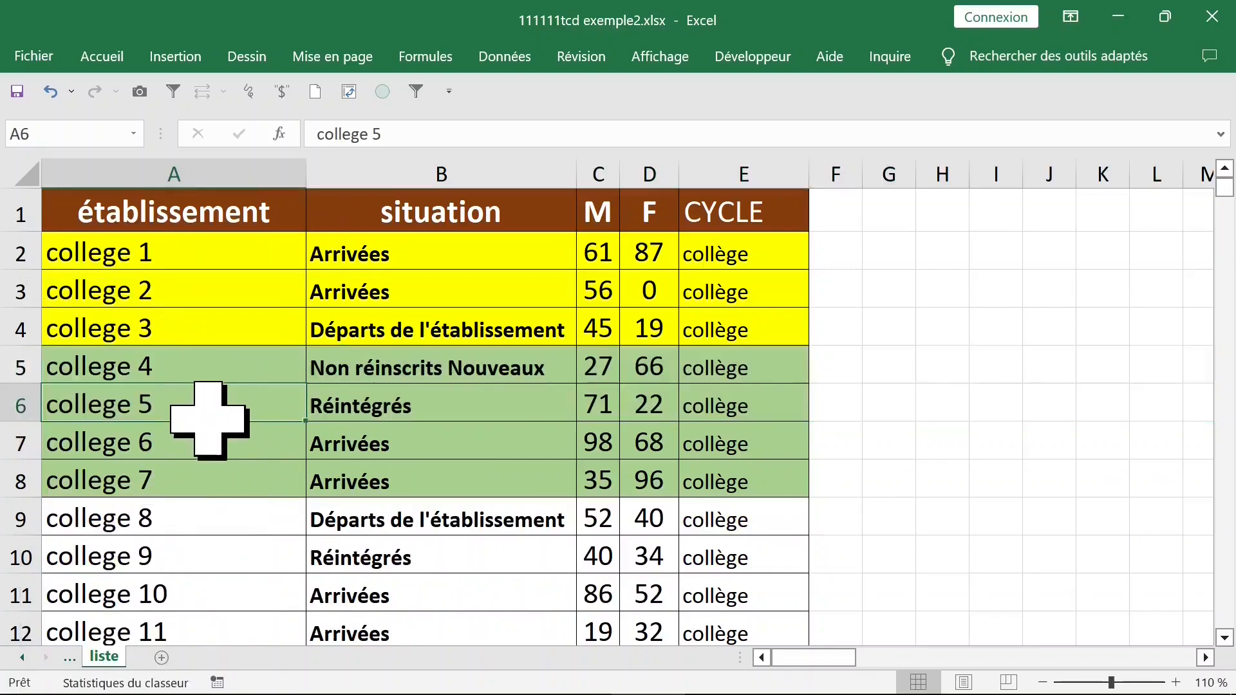
# Examine the list from its header row down to the last record, checking its columns and rows for gaps
pyautogui.doubleClick(210, 422)
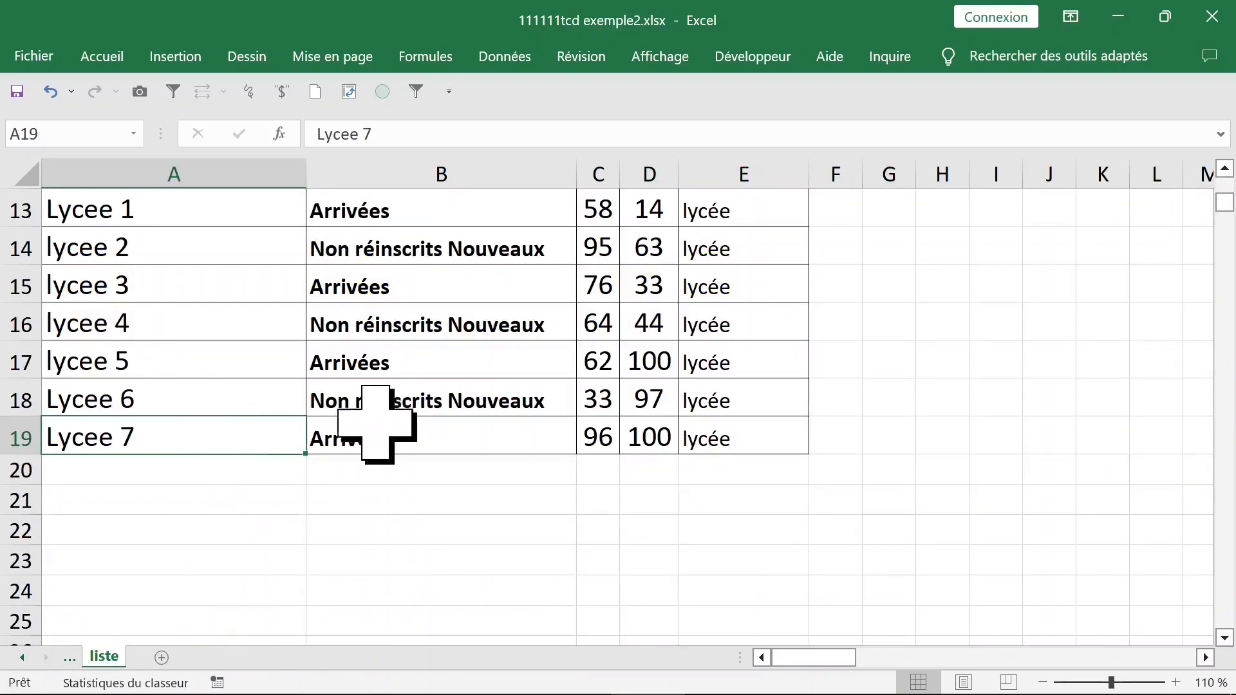
pyautogui.click(752, 433)
pyautogui.doubleClick(724, 417)
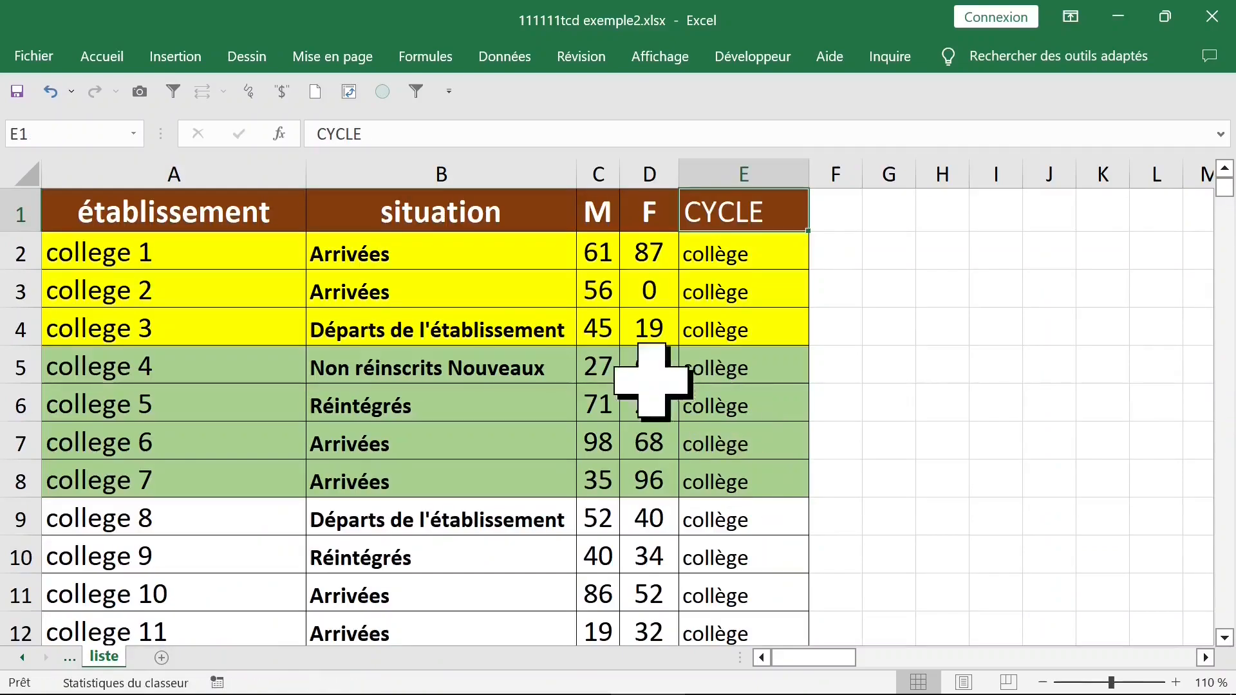
pyautogui.click(419, 323)
pyautogui.moveTo(129, 243); pyautogui.dragTo(740, 480)
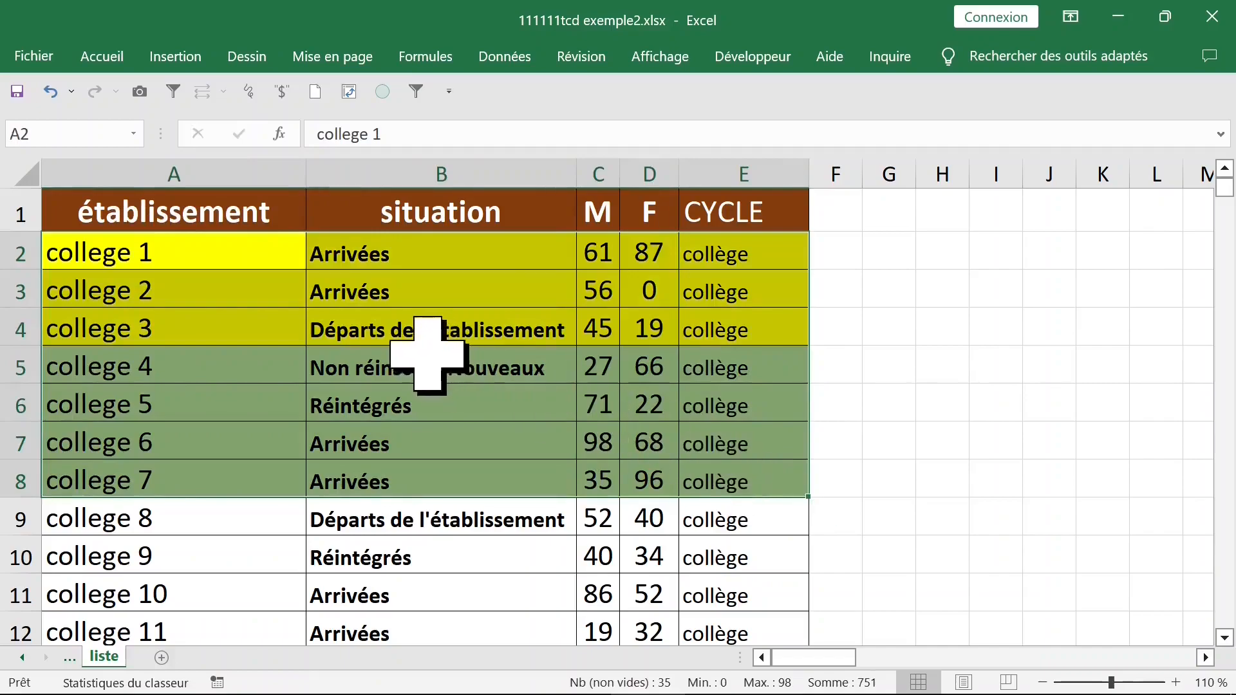
pyautogui.click(373, 290)
pyautogui.click(426, 172)
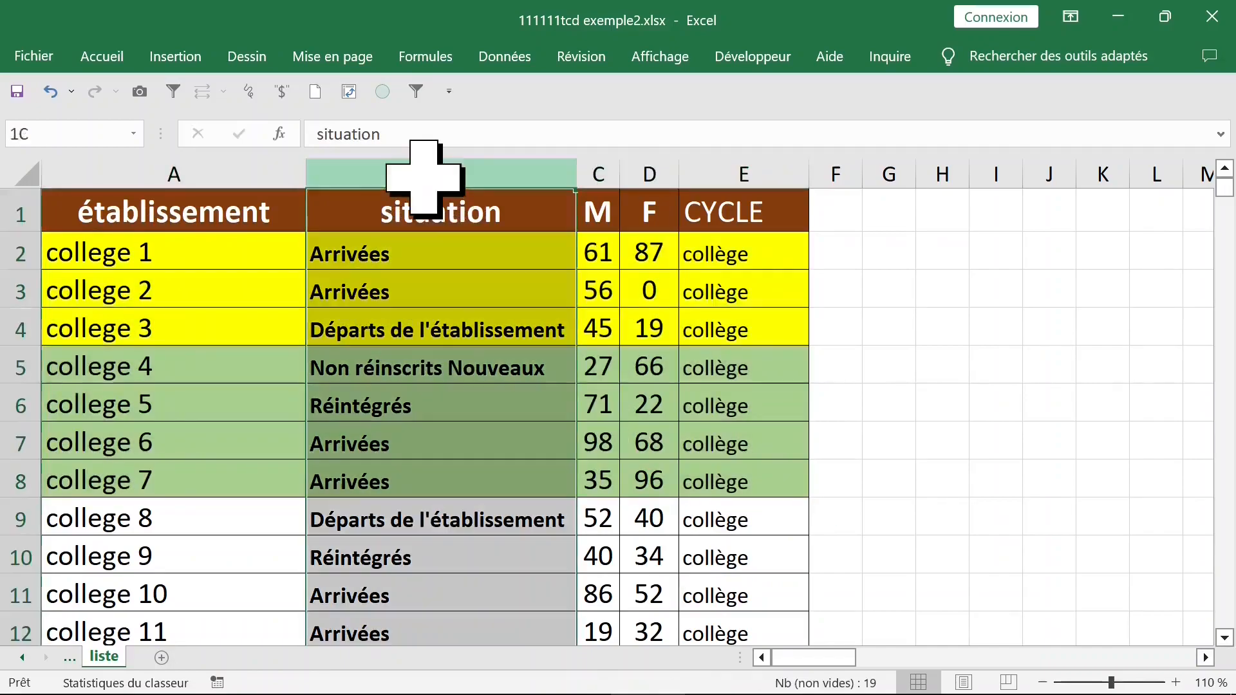
pyautogui.click(381, 360)
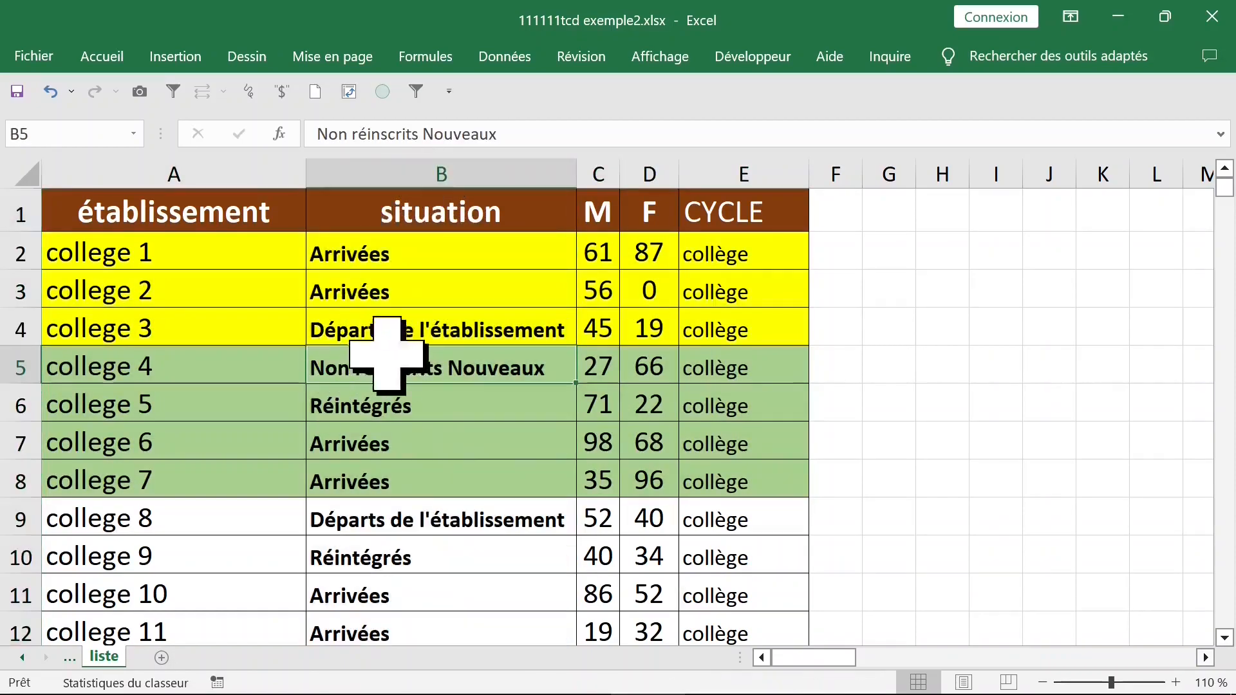
pyautogui.click(289, 335)
# Try merging and centring the M and F header cells C1:D1, and undo the merge
pyautogui.moveTo(612, 199); pyautogui.dragTo(651, 200)
pyautogui.click(106, 59)
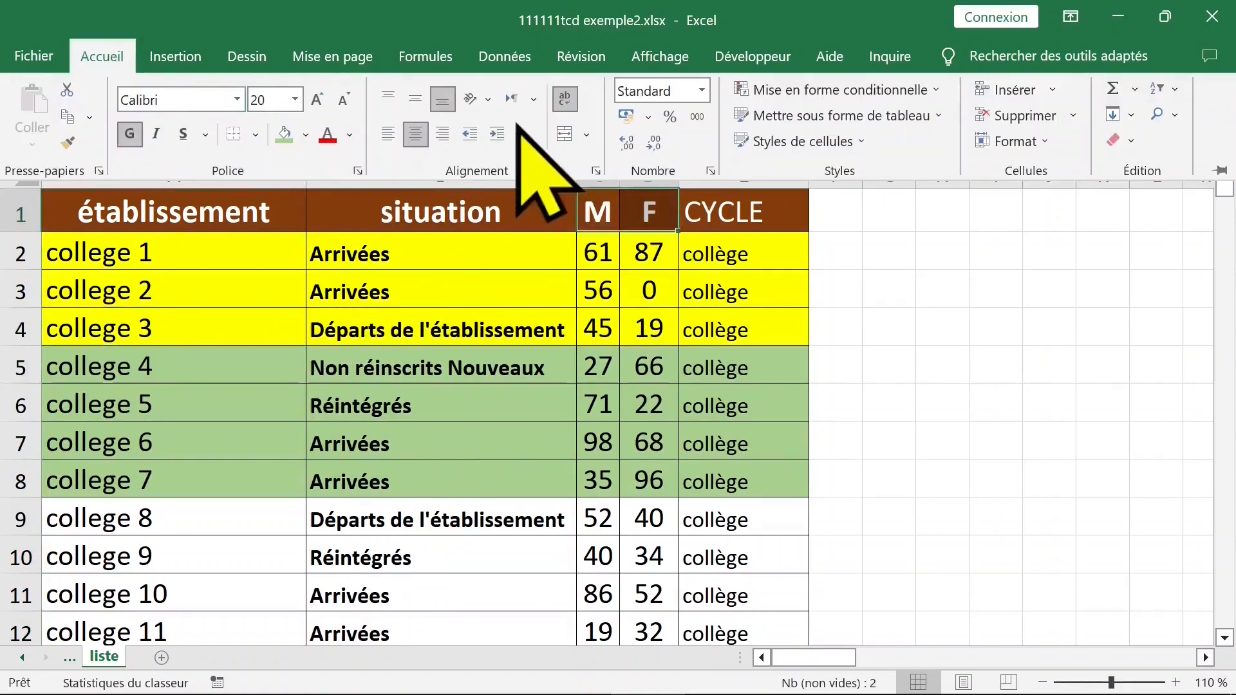
pyautogui.click(565, 134)
pyautogui.click(569, 424)
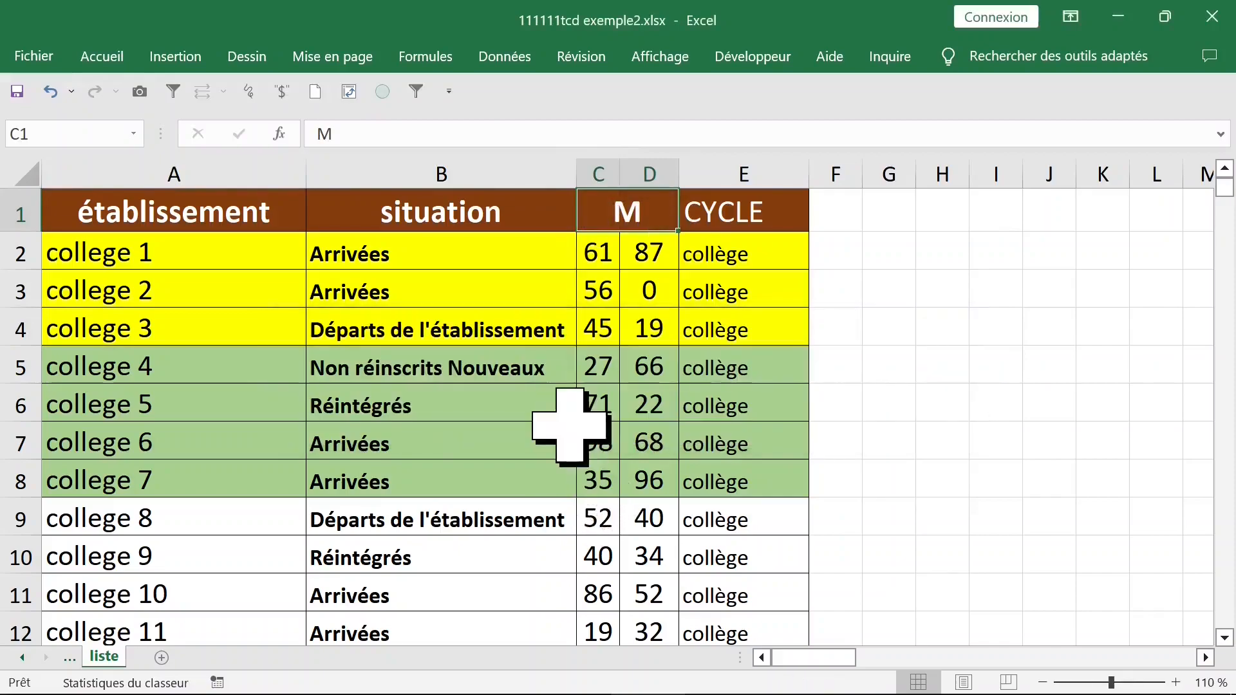
pyautogui.click(640, 373)
pyautogui.click(641, 258)
pyautogui.click(625, 199)
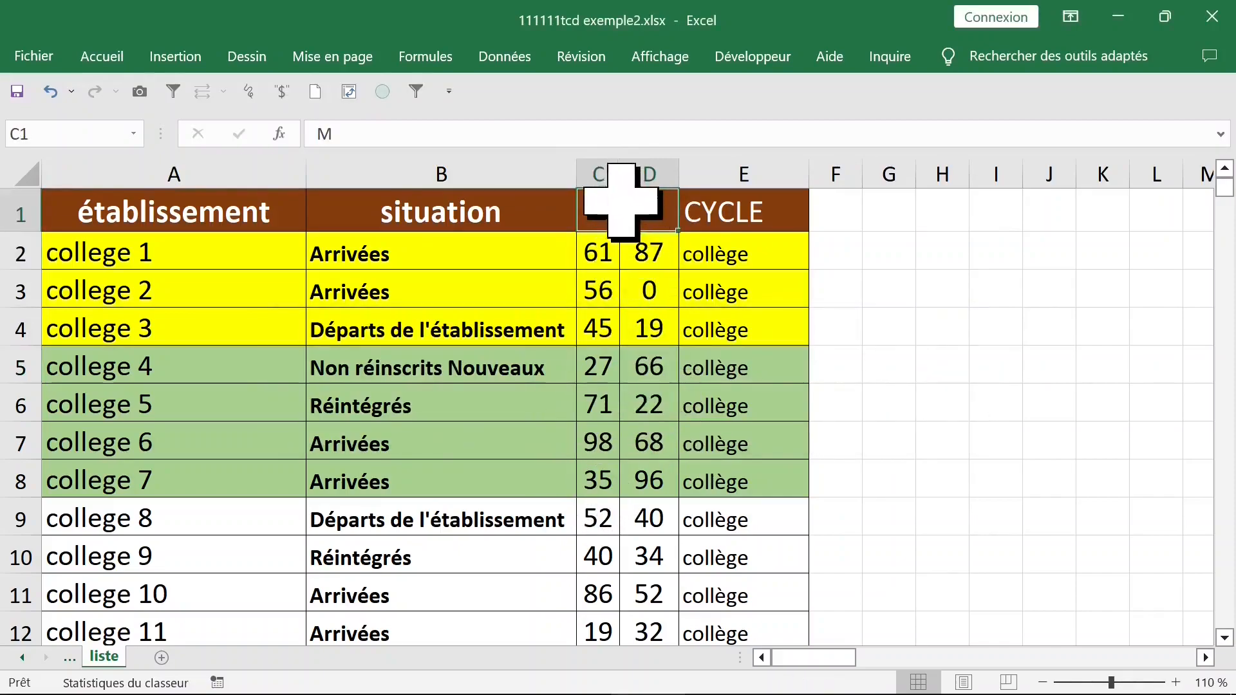
pyautogui.moveTo(609, 173); pyautogui.dragTo(643, 171)
pyautogui.click(634, 213)
pyautogui.click(604, 172)
pyautogui.click(648, 173)
pyautogui.click(630, 219)
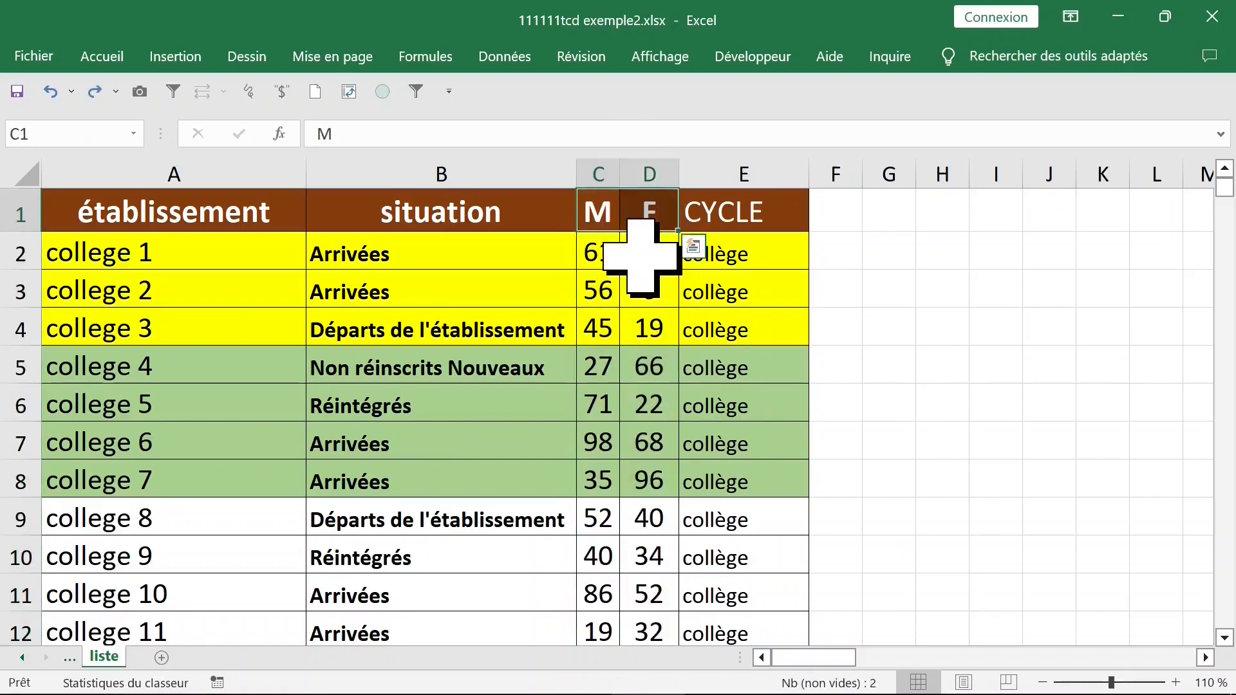
# Create a pivot table on a new worksheet from the range A1:E19 of the liste sheet
pyautogui.click(477, 285)
pyautogui.click(193, 61)
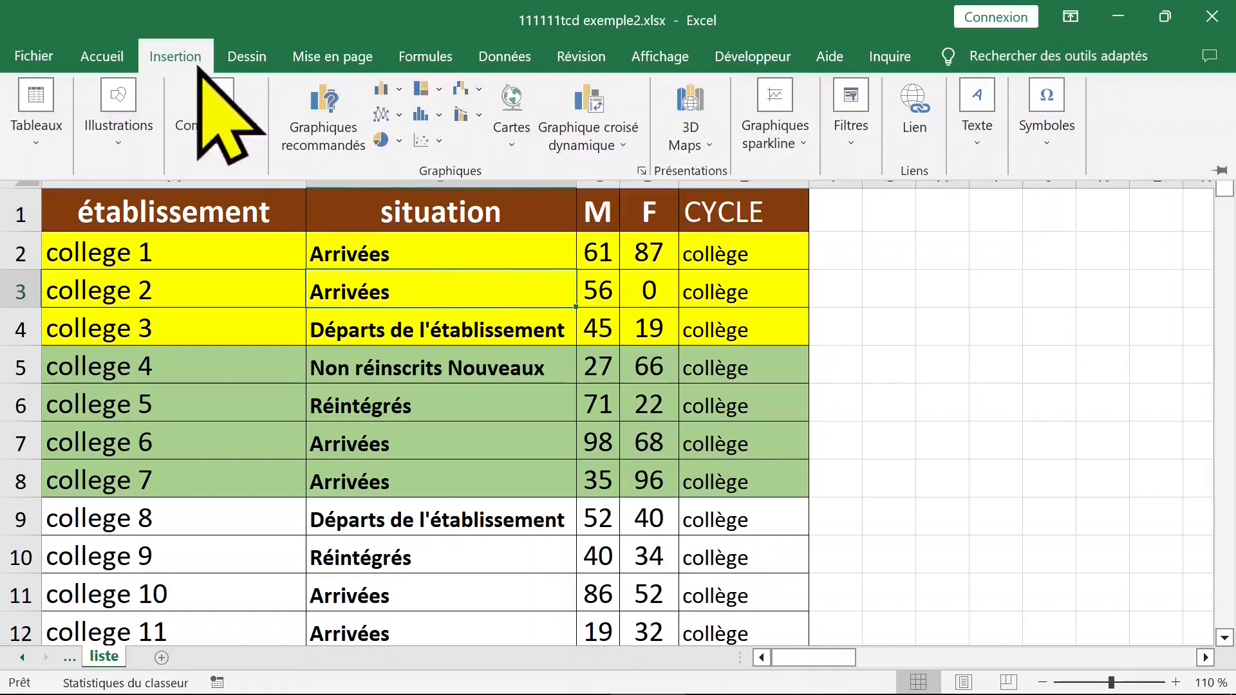
pyautogui.click(38, 116)
pyautogui.click(29, 225)
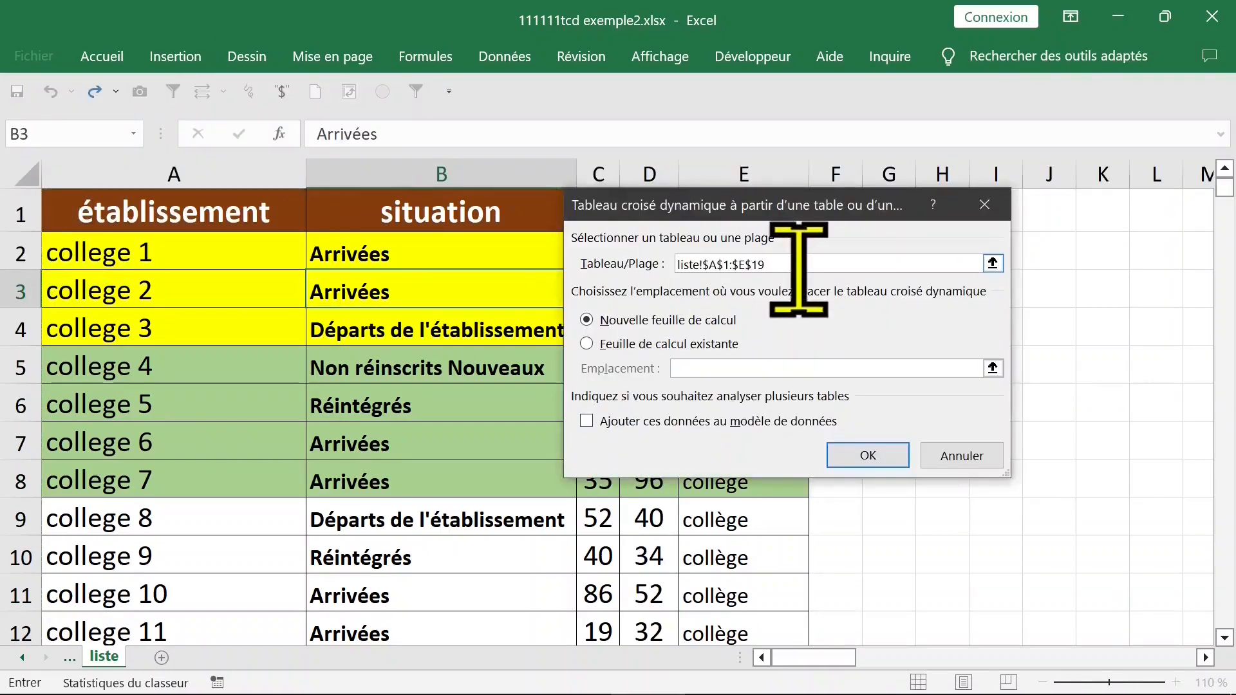
pyautogui.press('BackSpace')
pyautogui.moveTo(715, 209); pyautogui.dragTo(1024, 225)
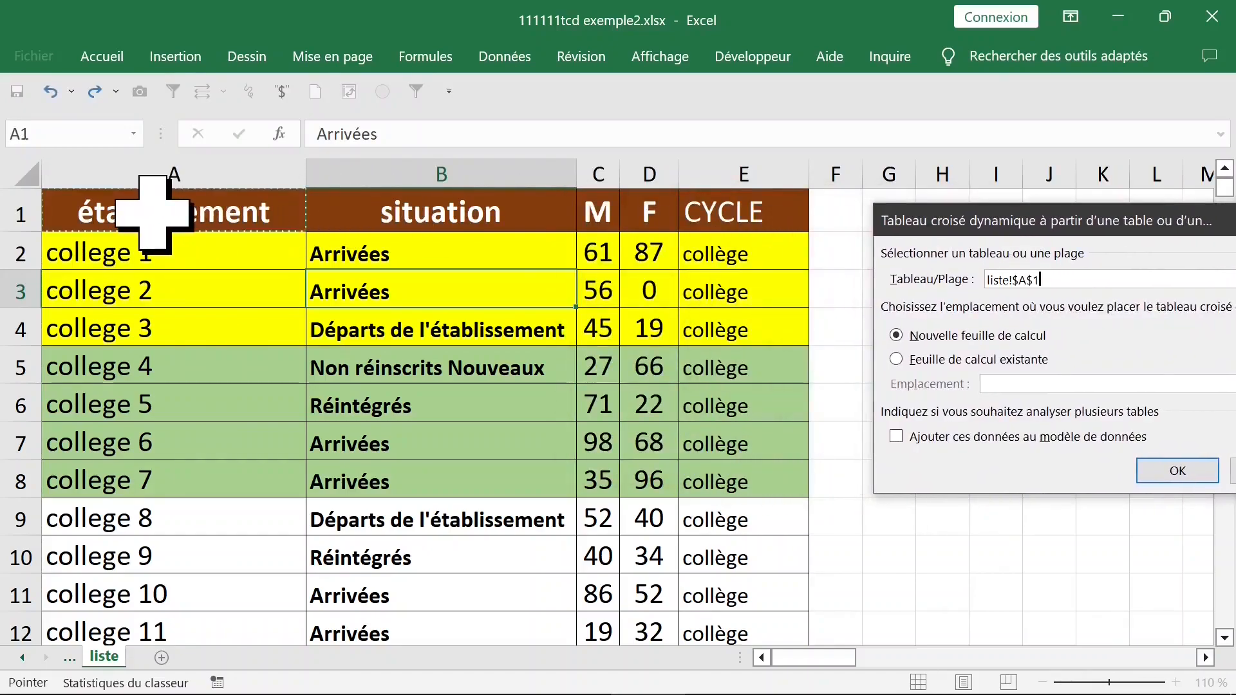
pyautogui.moveTo(152, 212); pyautogui.dragTo(750, 627)
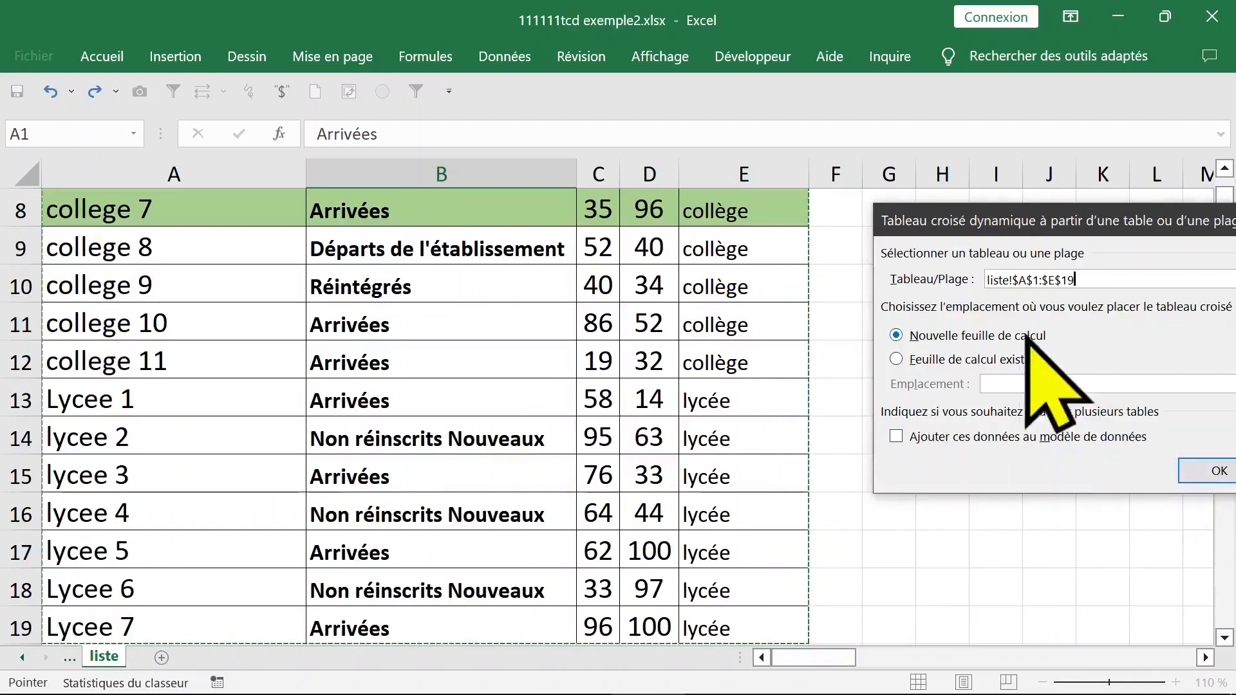
pyautogui.click(1214, 476)
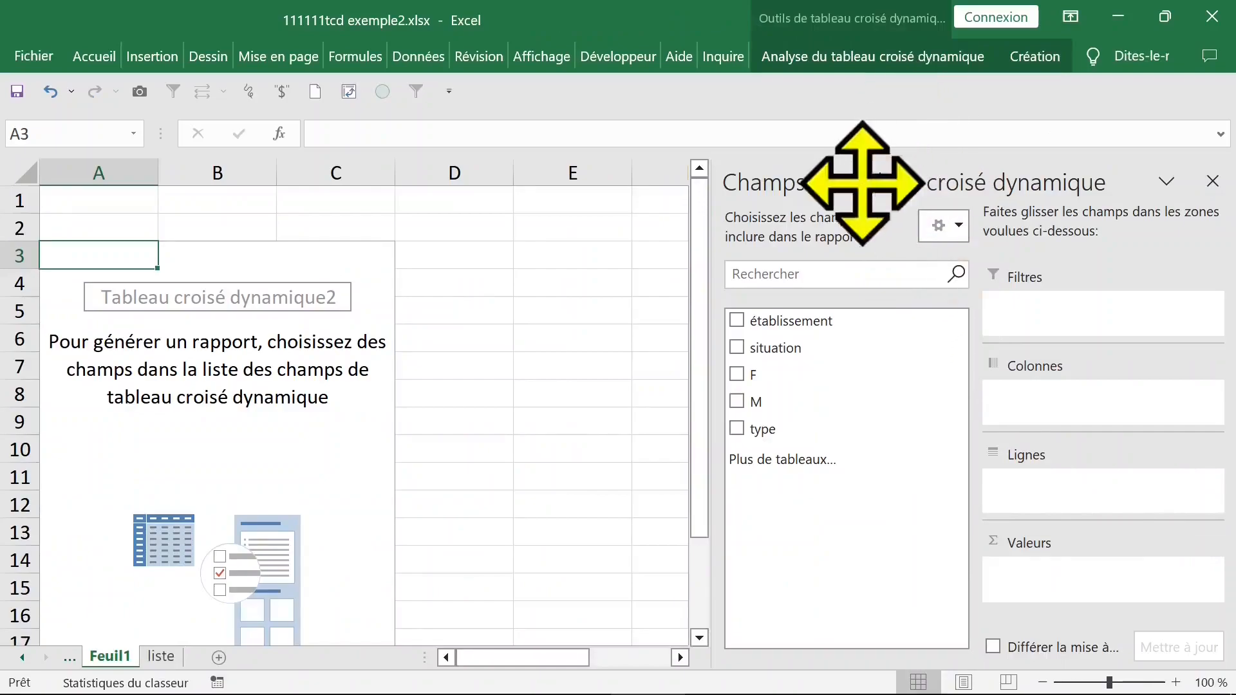
# Try the stacked and fields-only layouts of the pivot field list, and return to the side-by-side fields and areas layout
pyautogui.click(959, 226)
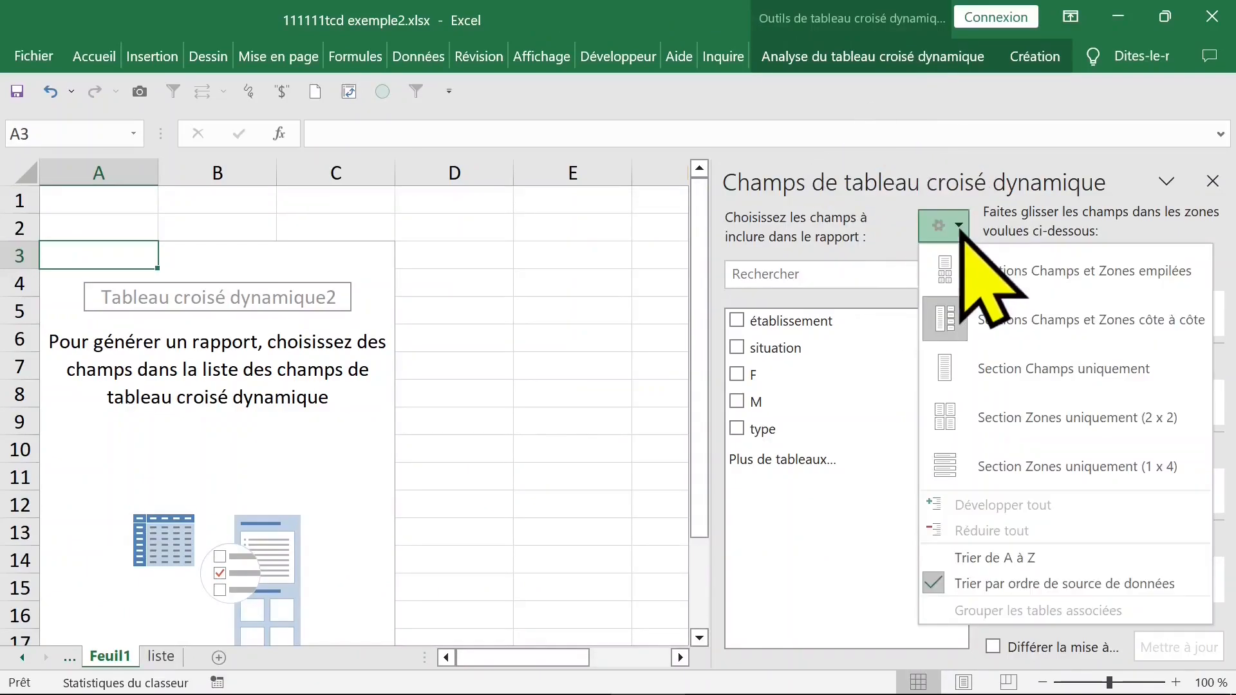
pyautogui.click(994, 271)
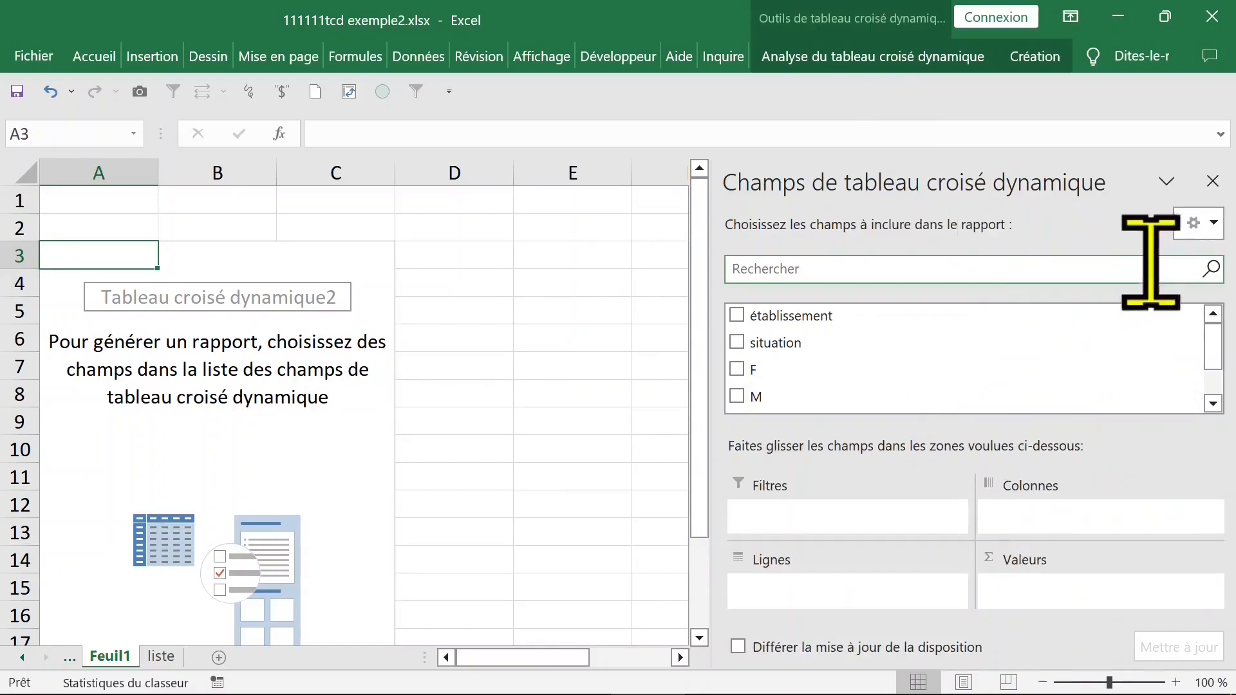
pyautogui.click(1216, 224)
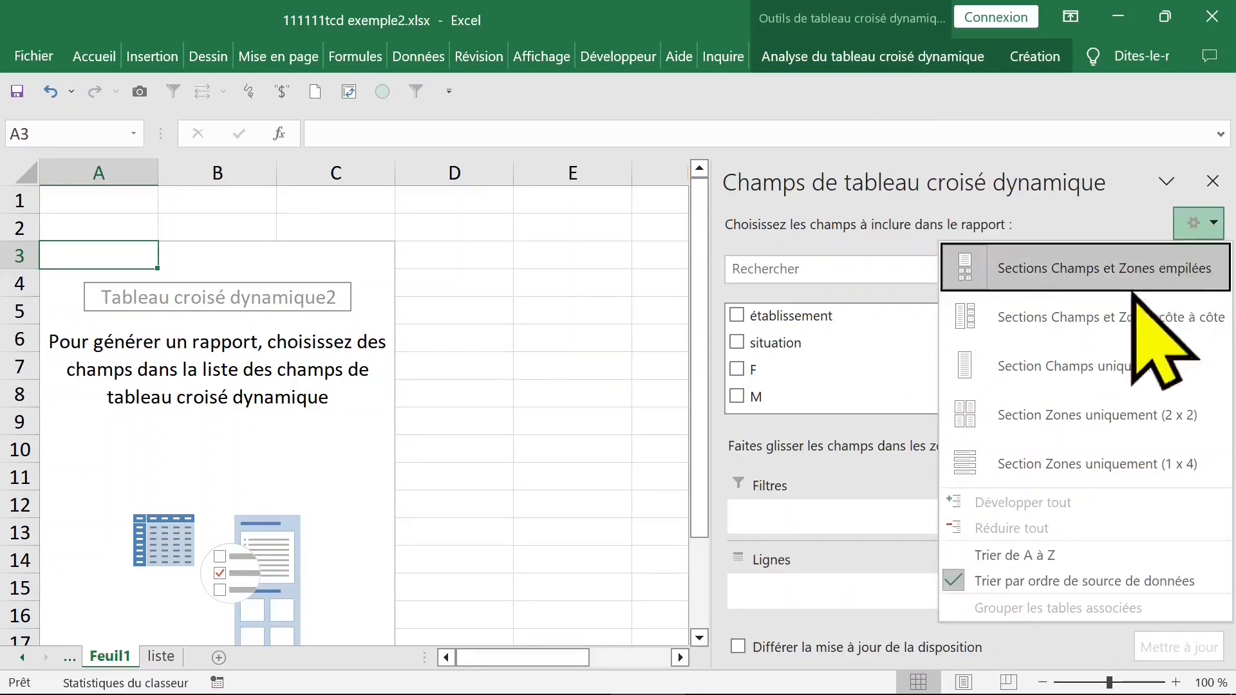
pyautogui.click(1082, 364)
pyautogui.click(1214, 224)
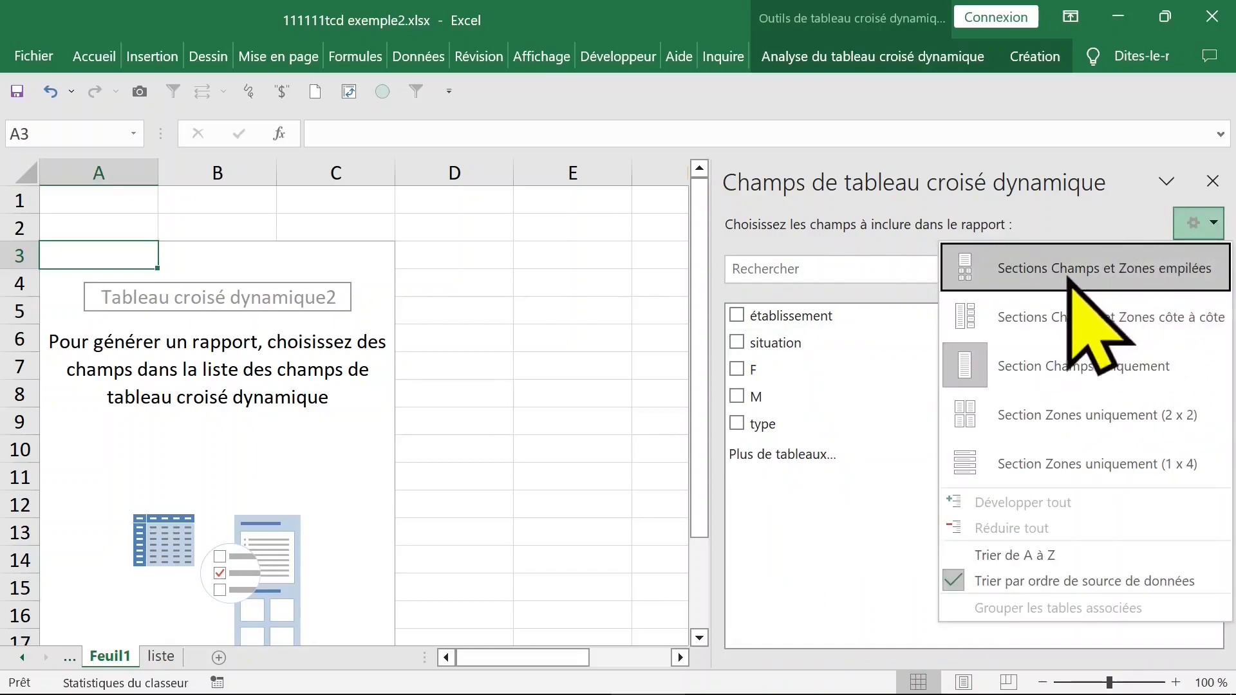
pyautogui.click(1056, 316)
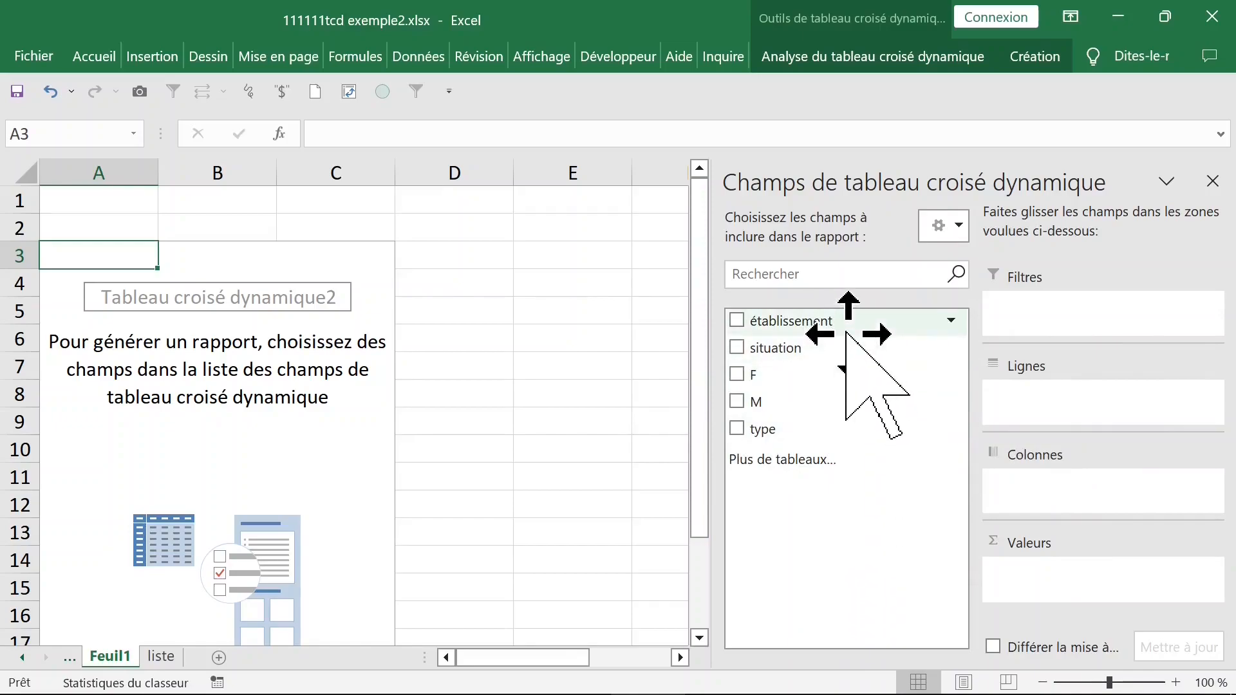
# Add the établissement field to the pivot table's rows and also to its values
pyautogui.click(739, 320)
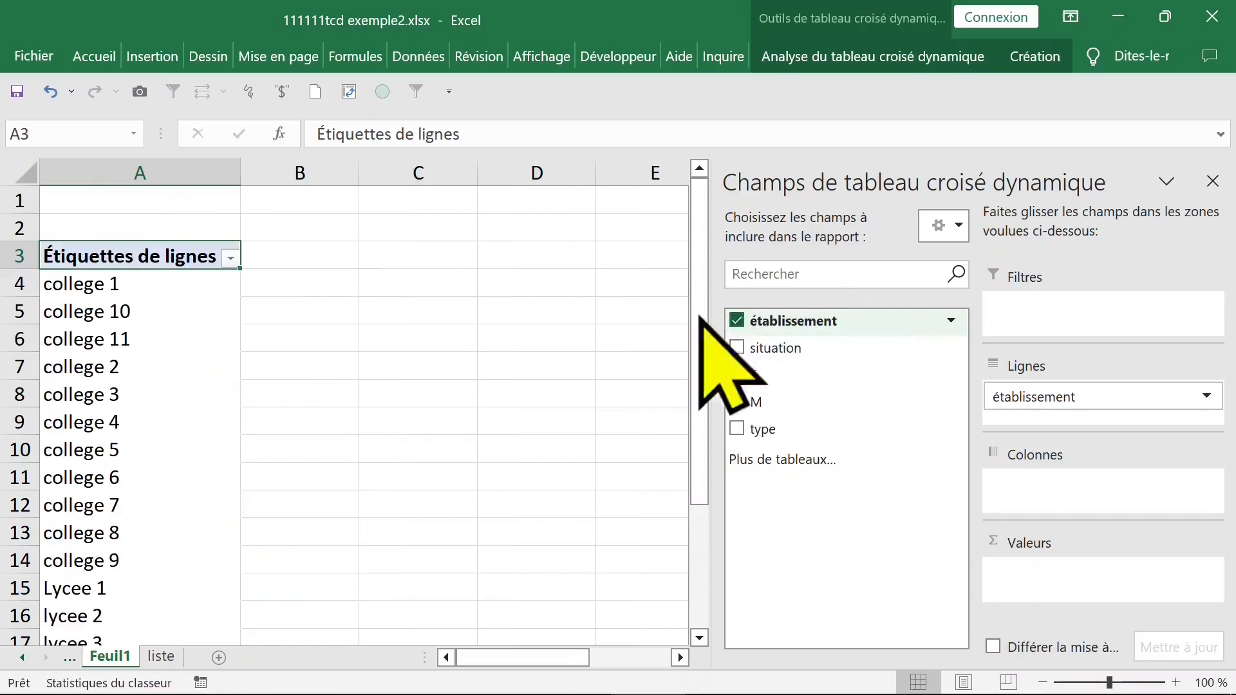
pyautogui.click(161, 307)
pyautogui.click(170, 428)
pyautogui.click(157, 359)
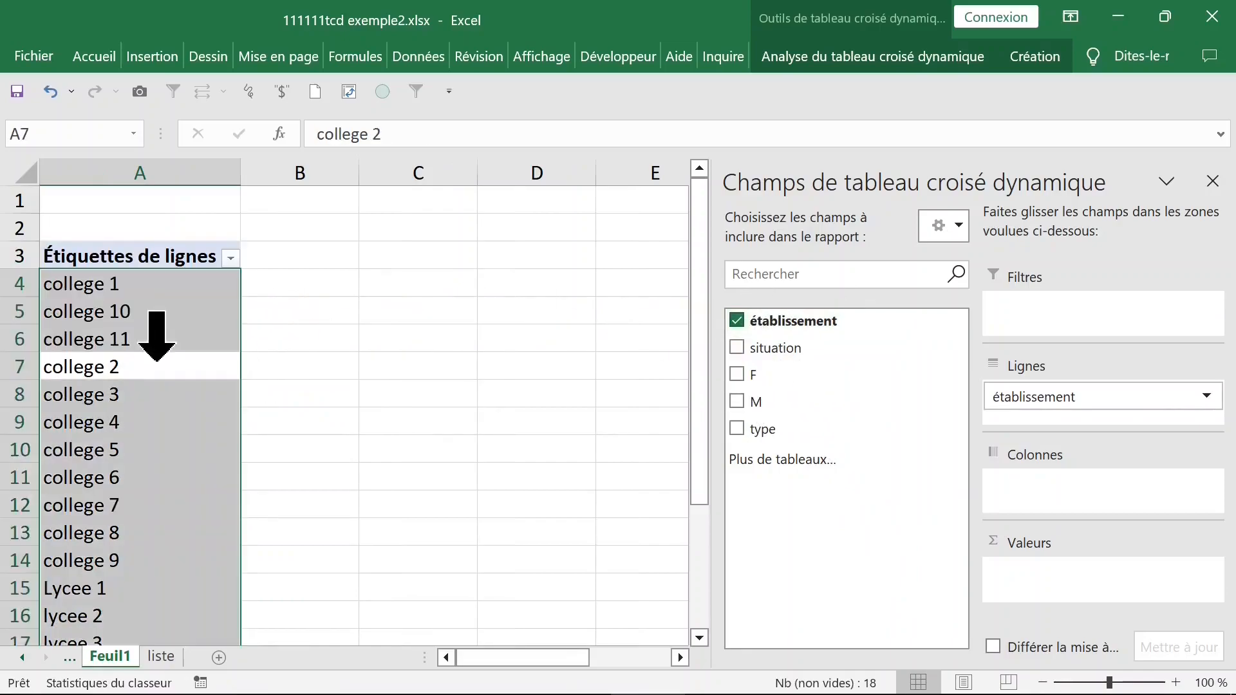
pyautogui.click(170, 422)
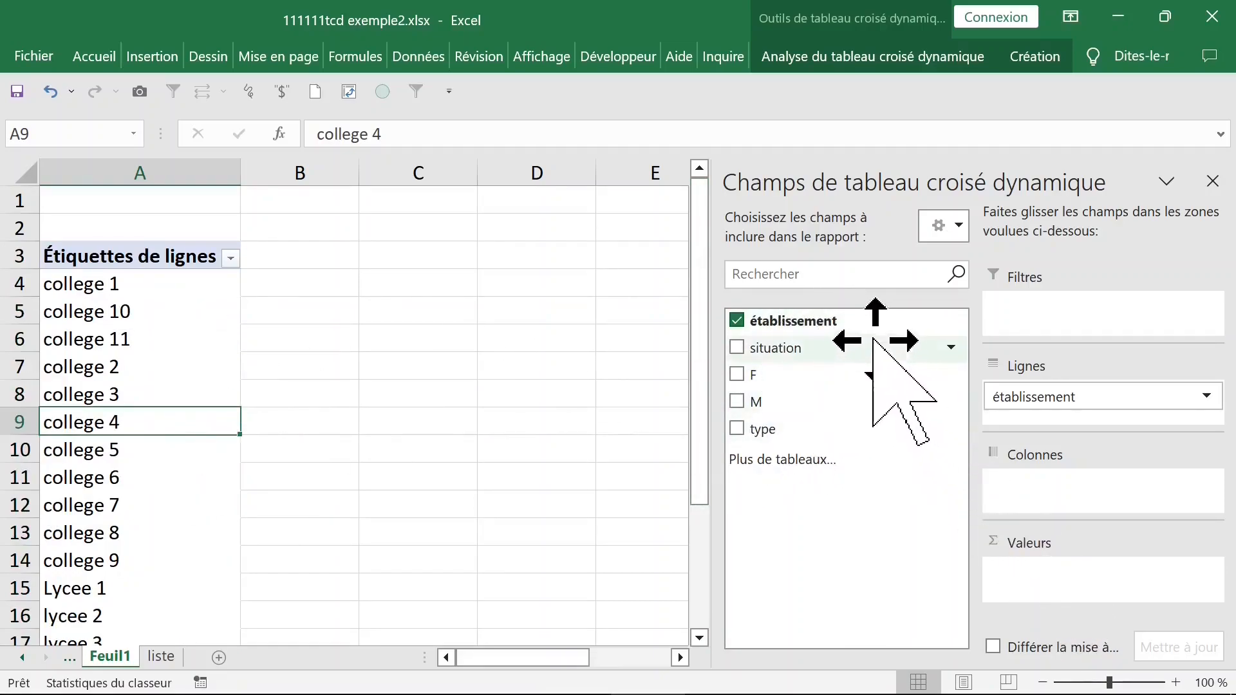
pyautogui.moveTo(857, 322); pyautogui.dragTo(1037, 570)
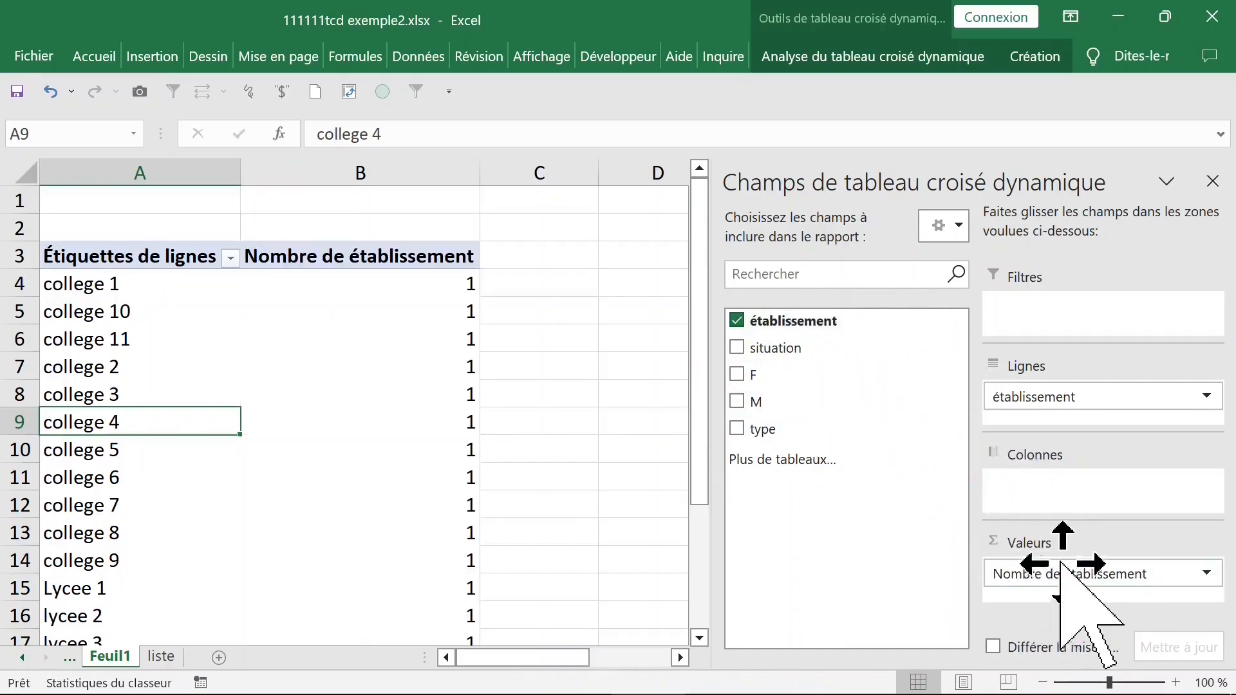
# Remove the établissement count from the pivot table's values area, and add the établissement field to the values again
pyautogui.moveTo(1173, 571); pyautogui.dragTo(676, 538)
pyautogui.rightClick(813, 322)
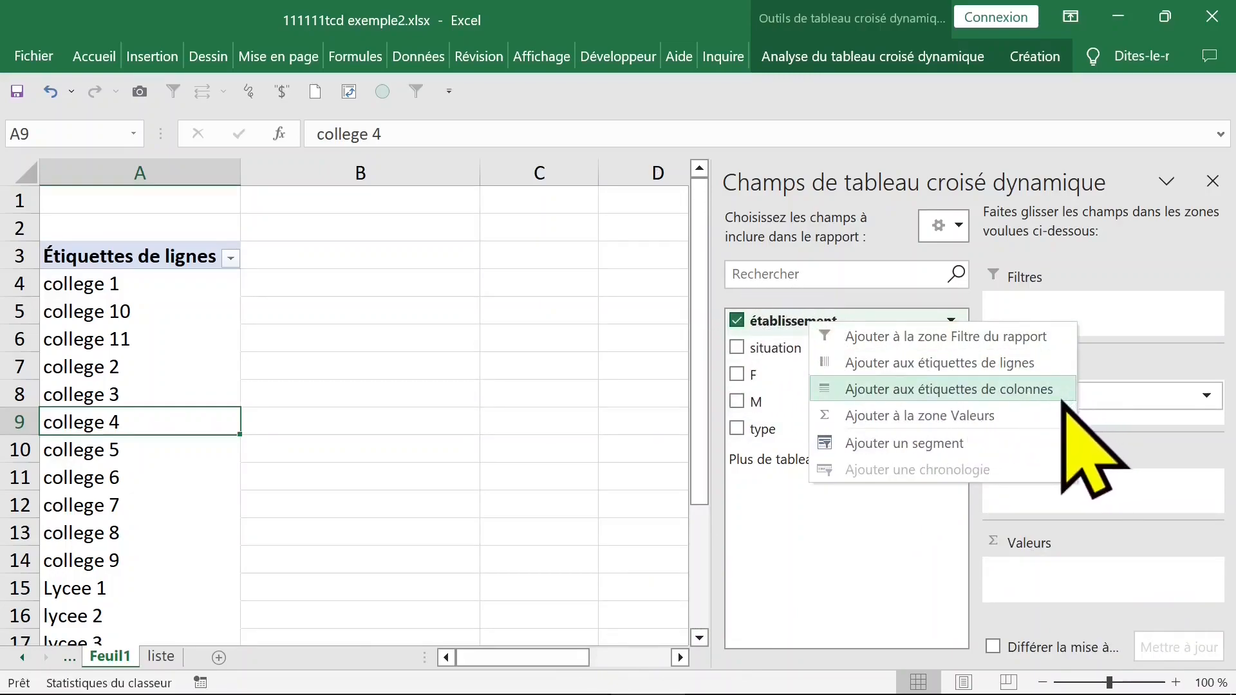
pyautogui.click(976, 416)
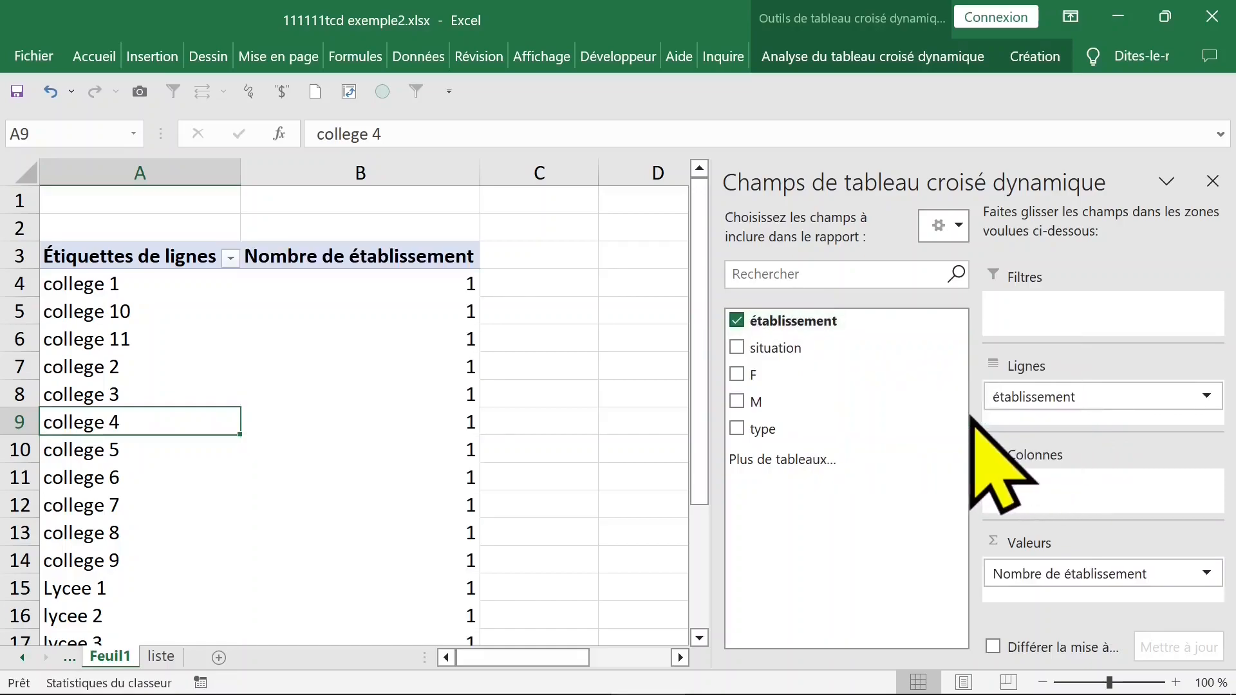
# Examine the establishments listed in the pivot table and their counts, down to the grand total
pyautogui.click(344, 336)
pyautogui.click(145, 373)
pyautogui.click(449, 343)
pyautogui.scroll(-2, 345, 390)
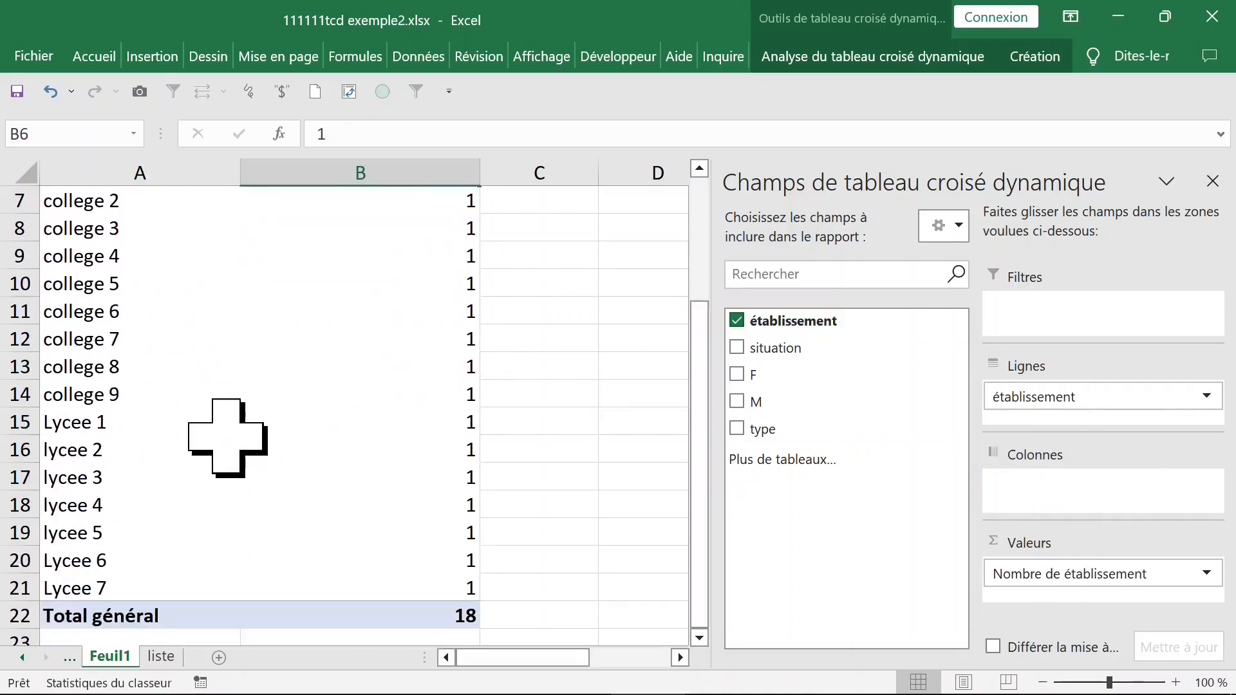
pyautogui.click(157, 451)
pyautogui.scroll(2, 326, 380)
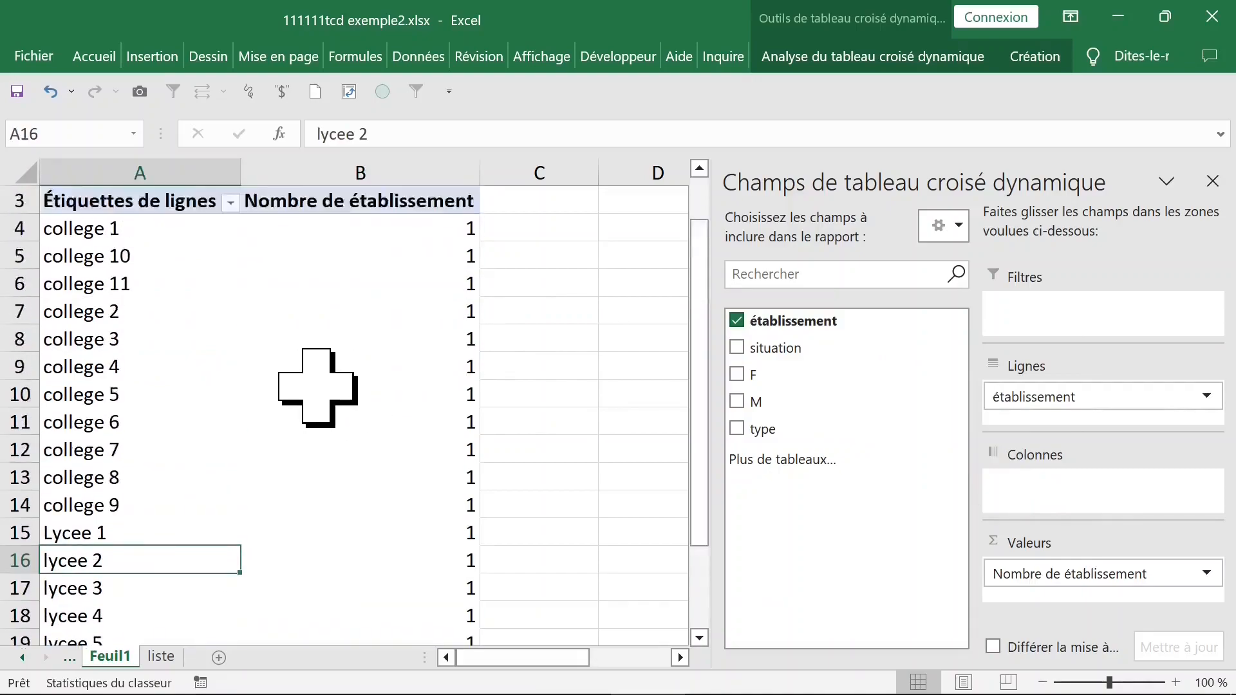
pyautogui.click(428, 283)
pyautogui.moveTo(413, 291); pyautogui.dragTo(409, 582)
pyautogui.click(365, 291)
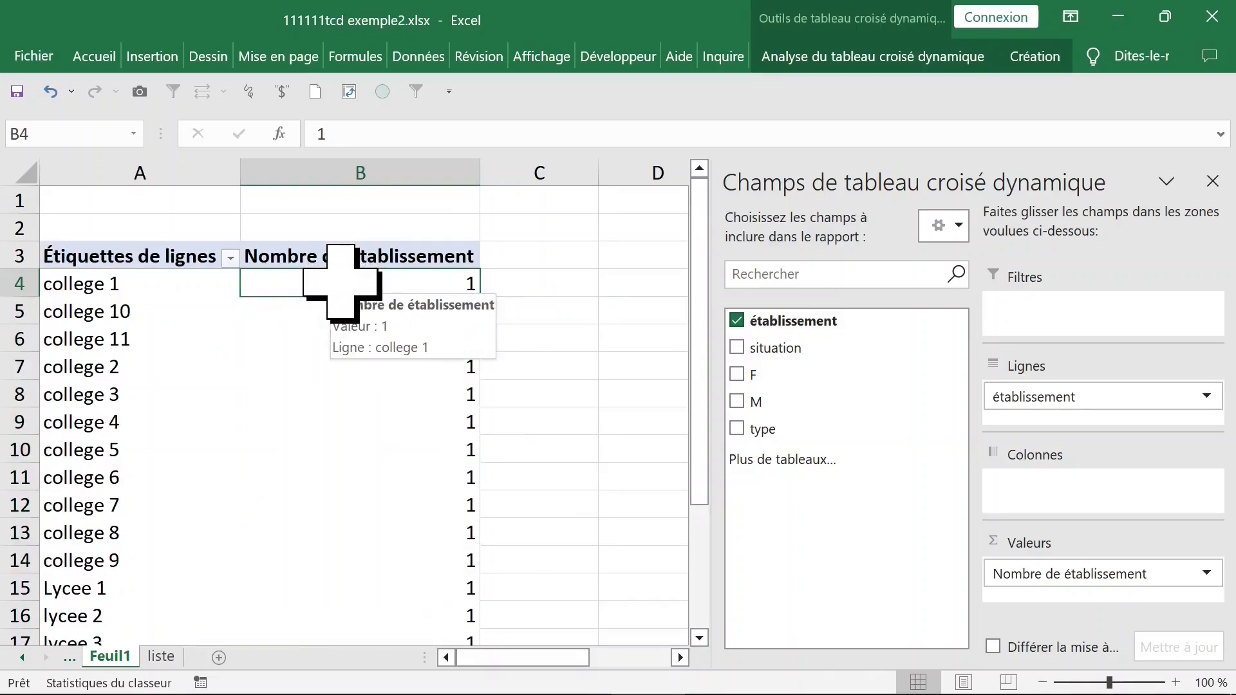
# Try sorting the pivot table rows by their Nombre de établissement values, and undo the sort
pyautogui.rightClick(342, 283)
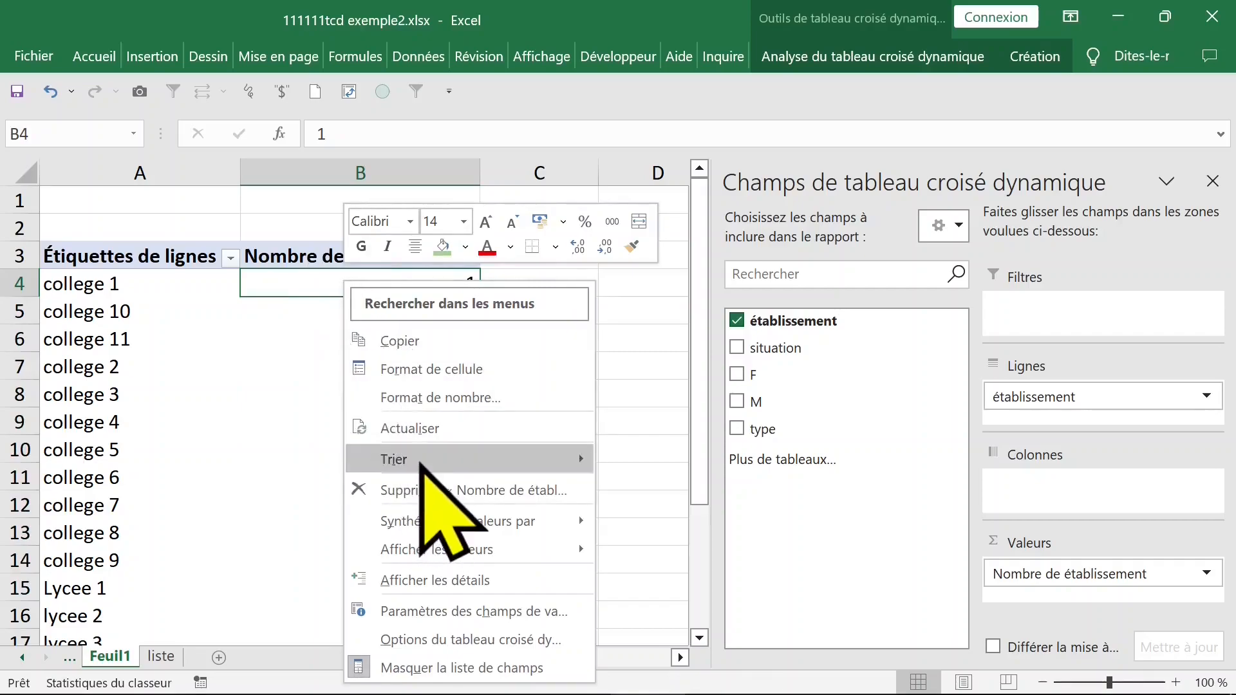
pyautogui.moveTo(568, 457)
pyautogui.click(661, 492)
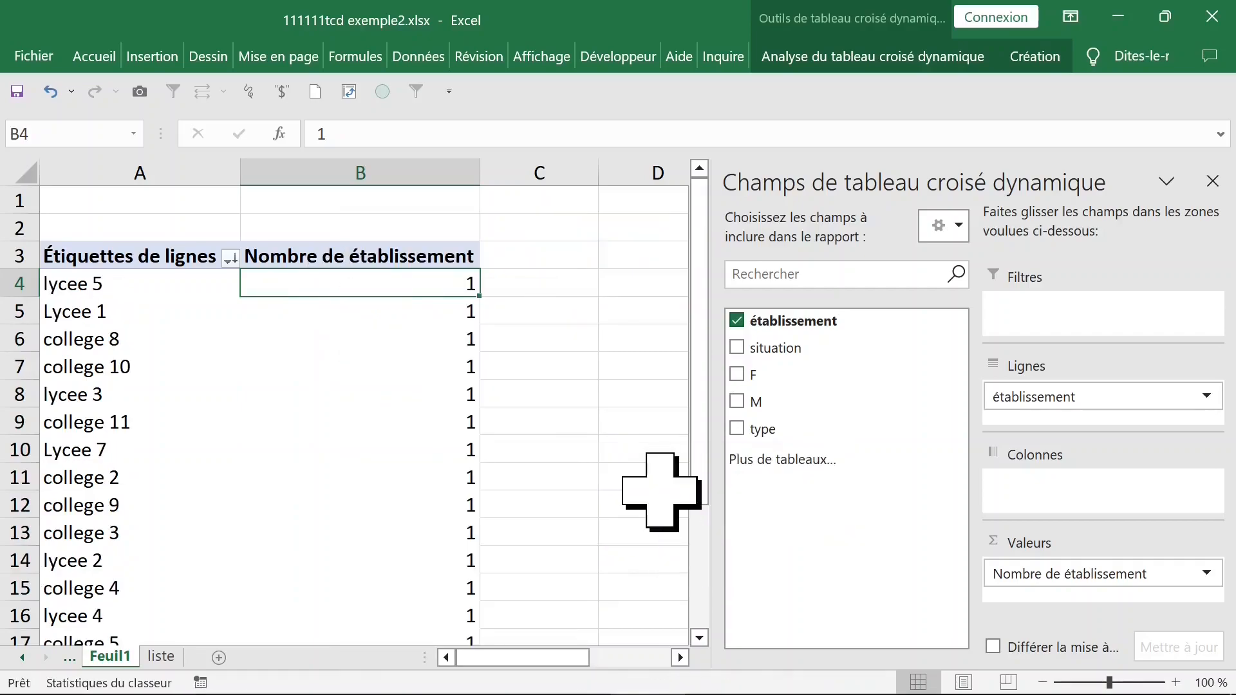
pyautogui.click(358, 341)
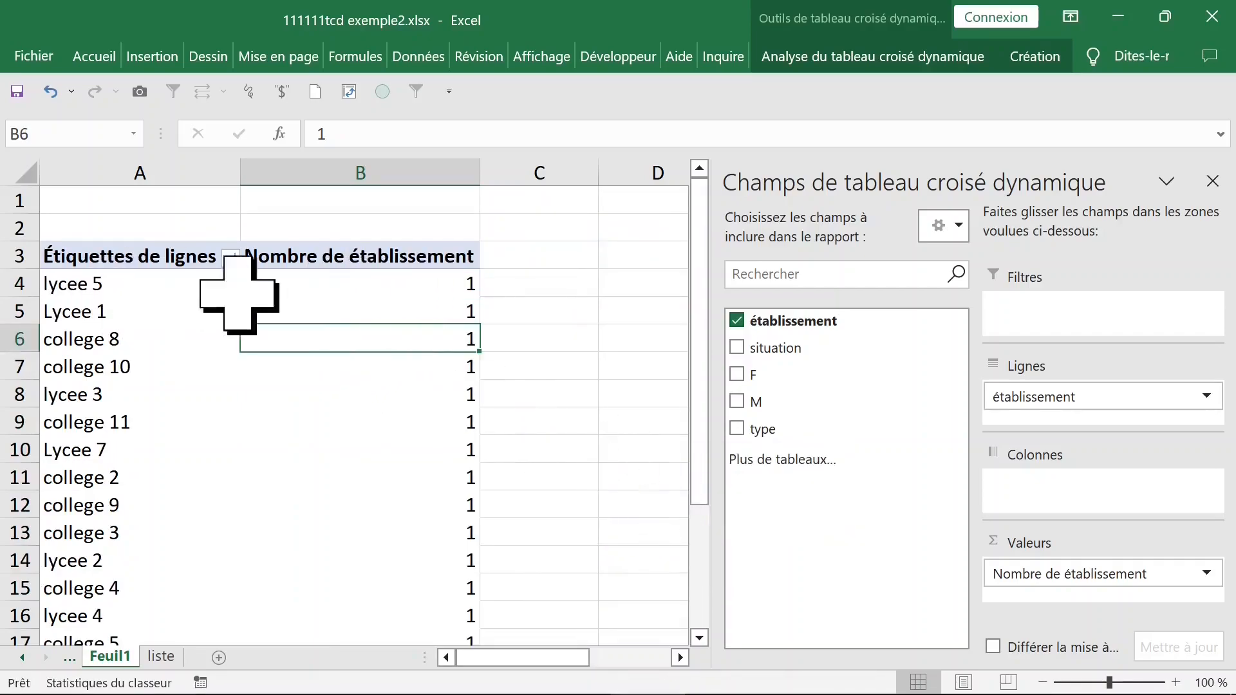
pyautogui.click(284, 291)
pyautogui.moveTo(124, 289); pyautogui.dragTo(124, 532)
pyautogui.click(361, 364)
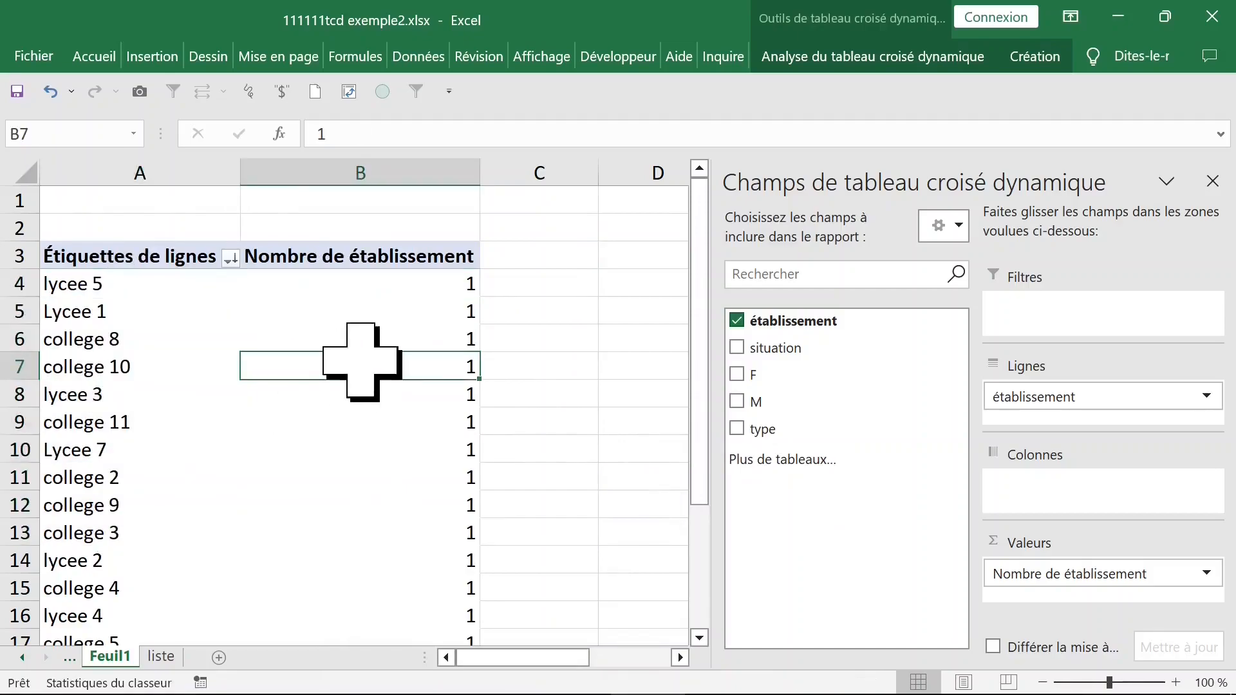
pyautogui.moveTo(397, 290); pyautogui.dragTo(400, 552)
pyautogui.click(376, 394)
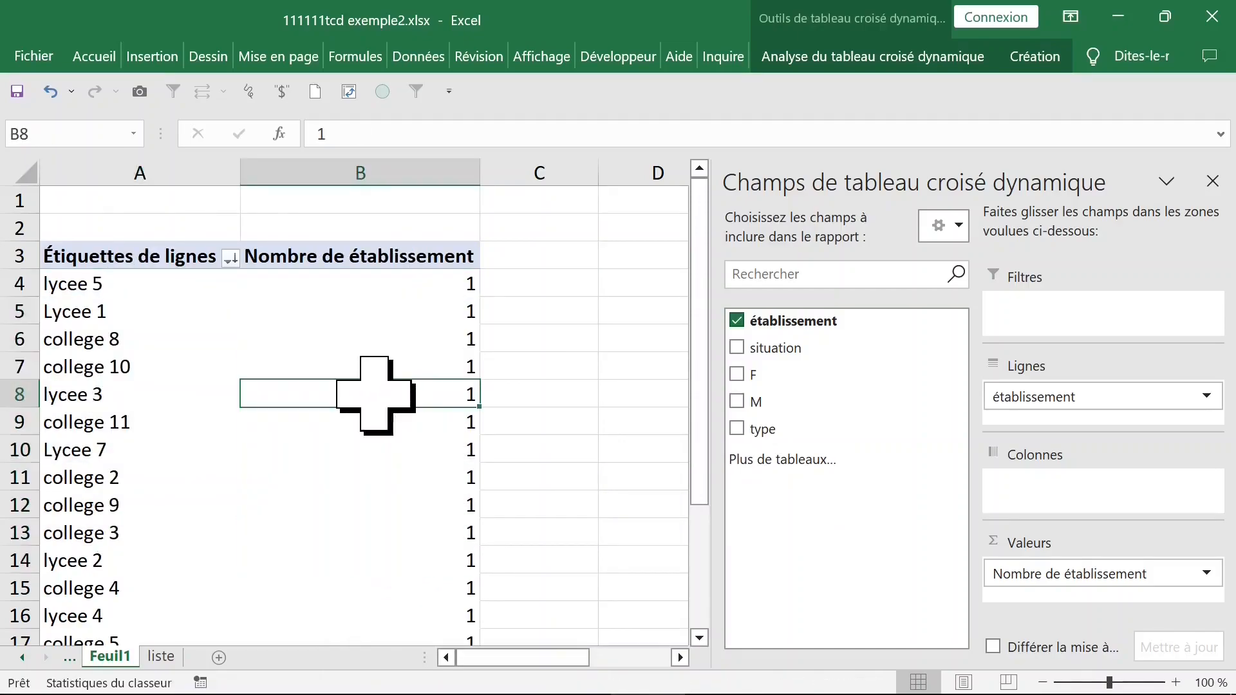
pyautogui.scroll(-3, 374, 395)
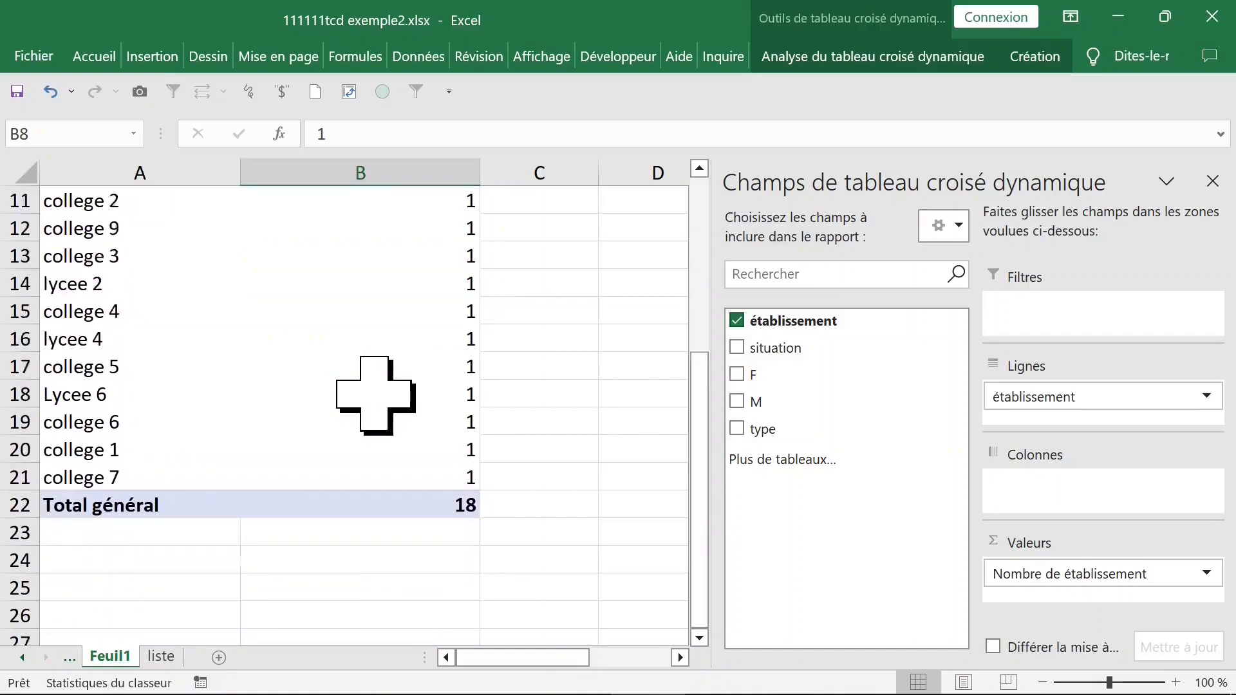
pyautogui.scroll(3, 375, 395)
pyautogui.scroll(1, 376, 395)
pyautogui.click(389, 331)
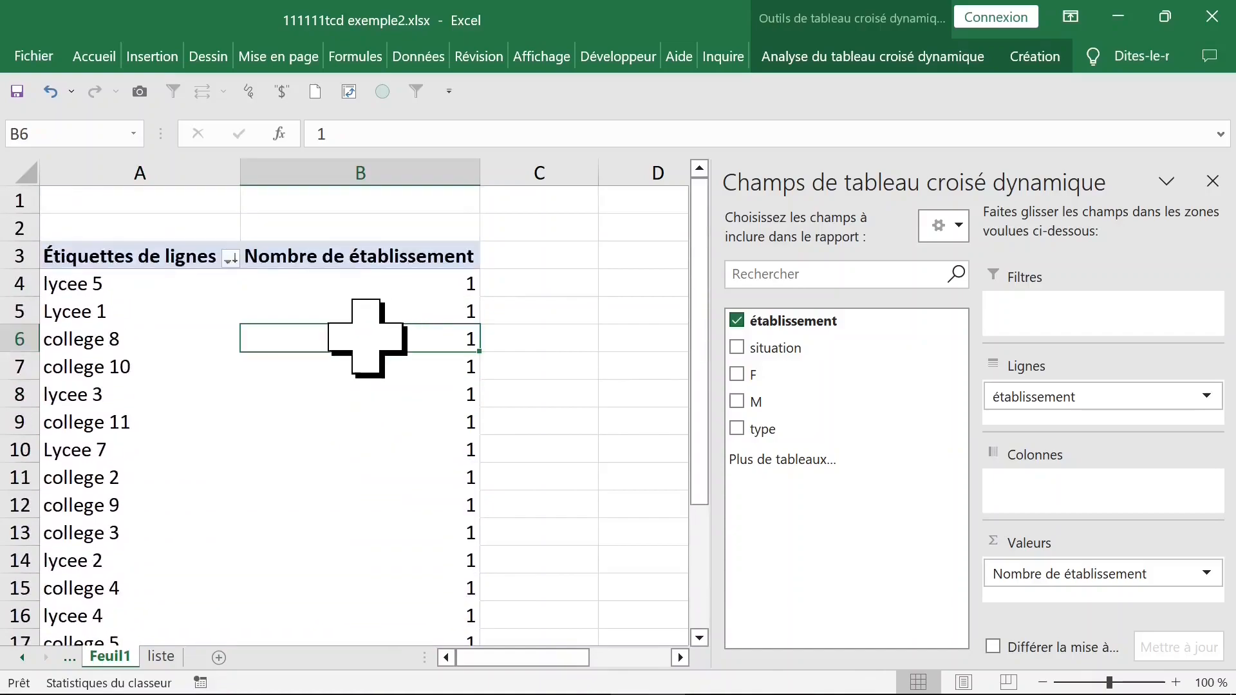
pyautogui.click(50, 91)
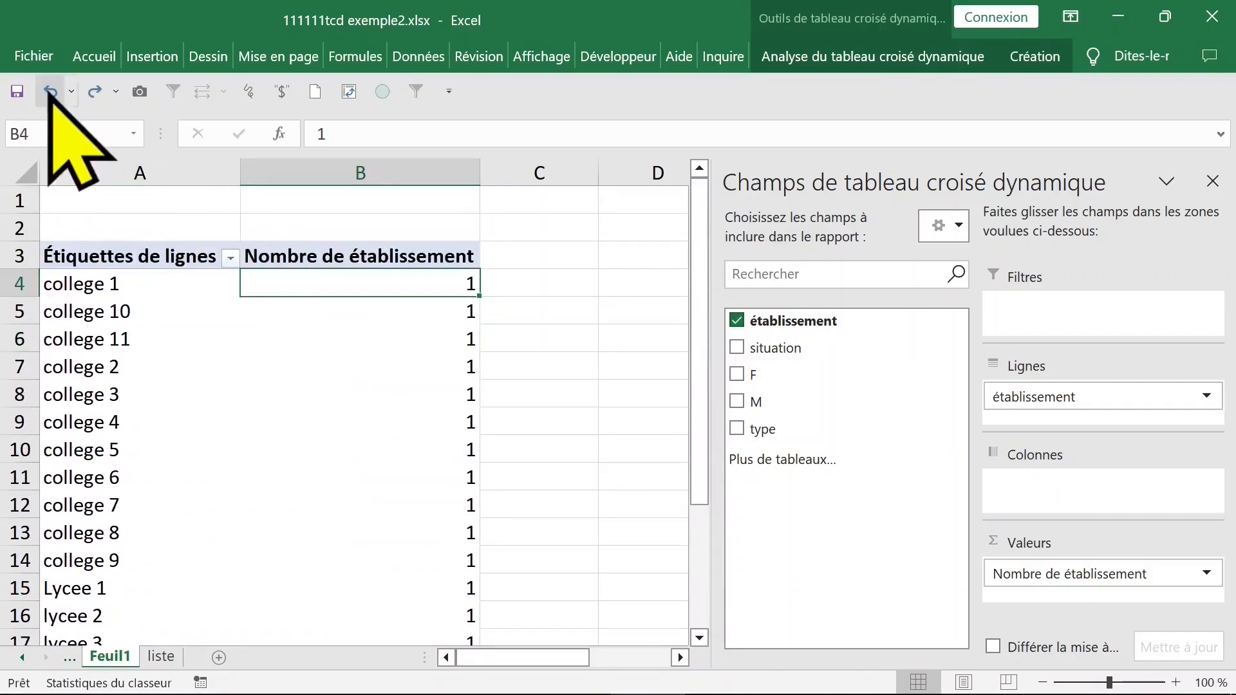
# Examine the college and lycee row labels of the pivot table to see which ones belong together
pyautogui.click(153, 283)
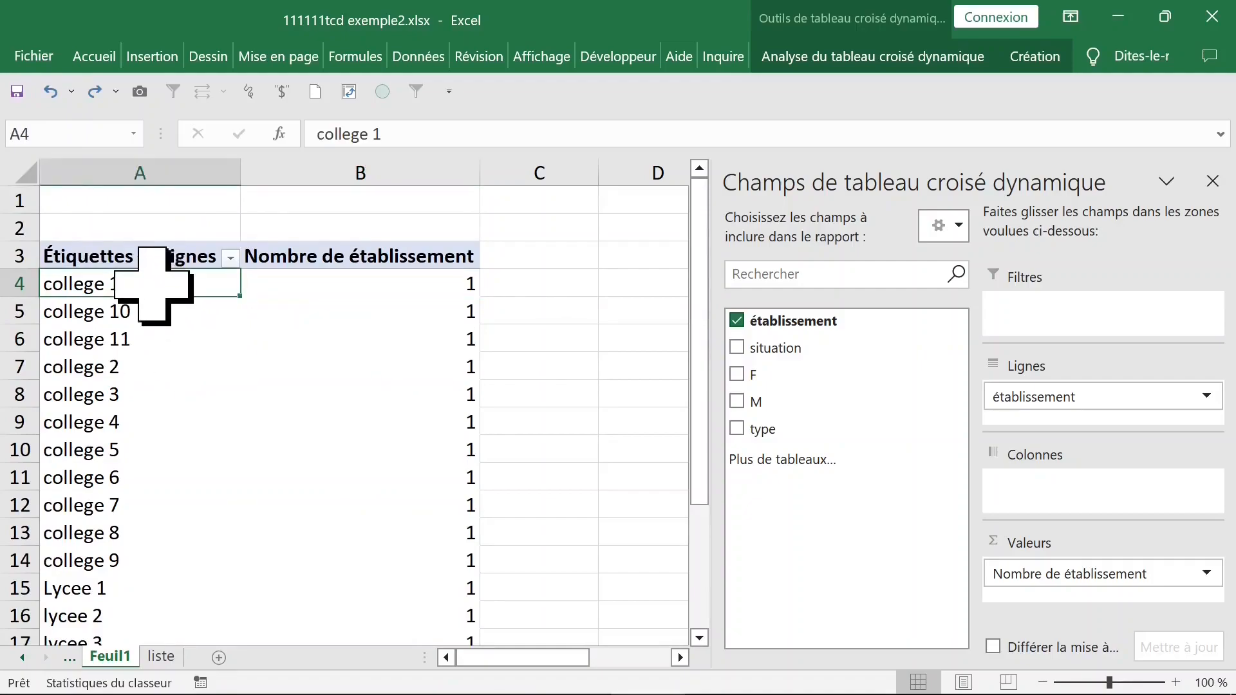
pyautogui.moveTo(152, 291); pyautogui.dragTo(155, 465)
pyautogui.scroll(-2, 154, 464)
pyautogui.click(128, 523)
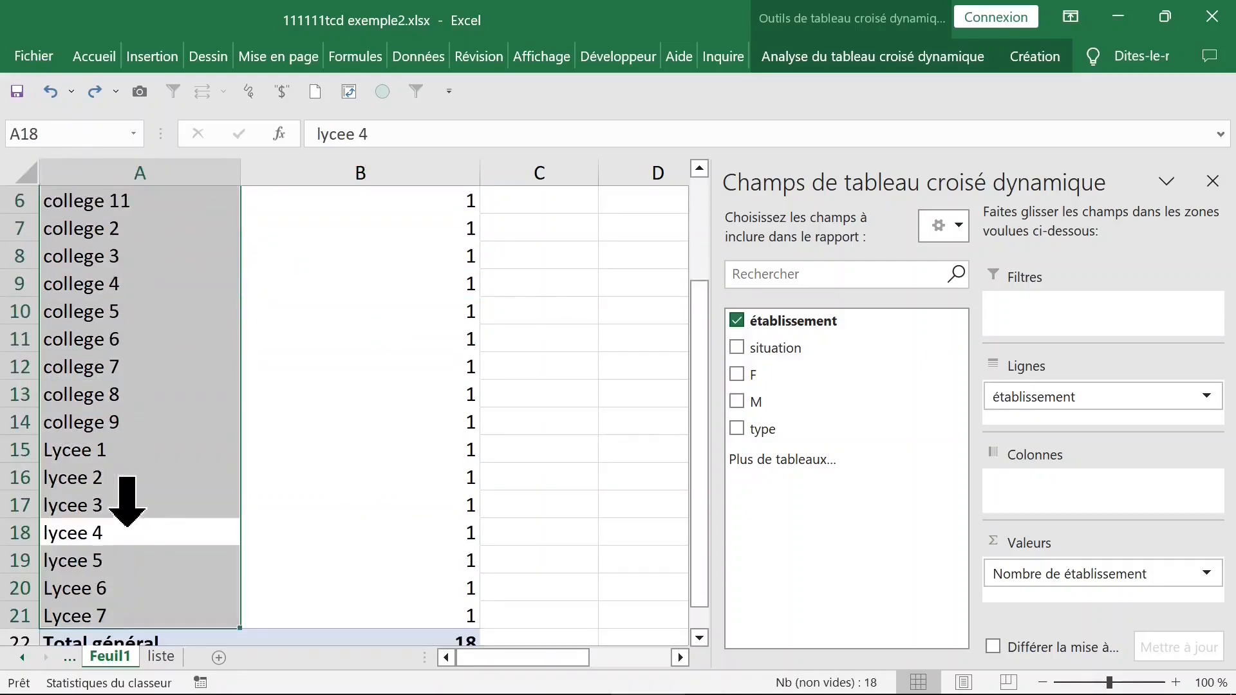
pyautogui.click(182, 412)
pyautogui.scroll(2, 207, 408)
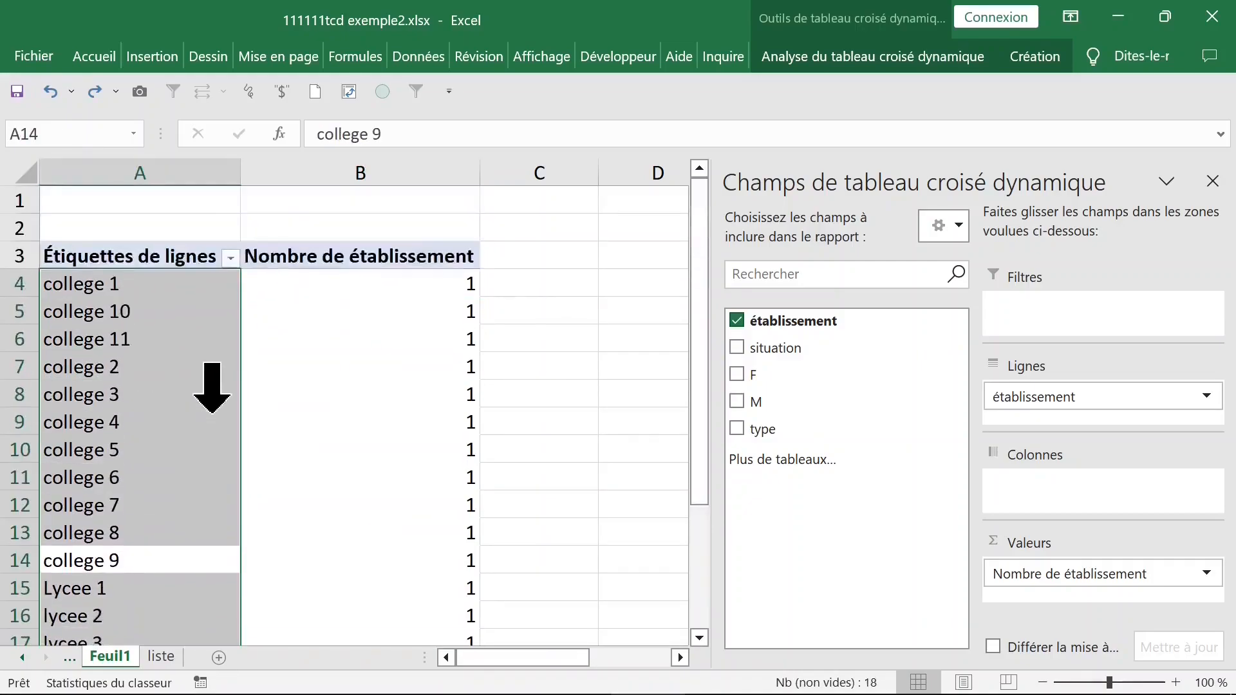
pyautogui.click(152, 284)
pyautogui.moveTo(164, 291); pyautogui.dragTo(161, 560)
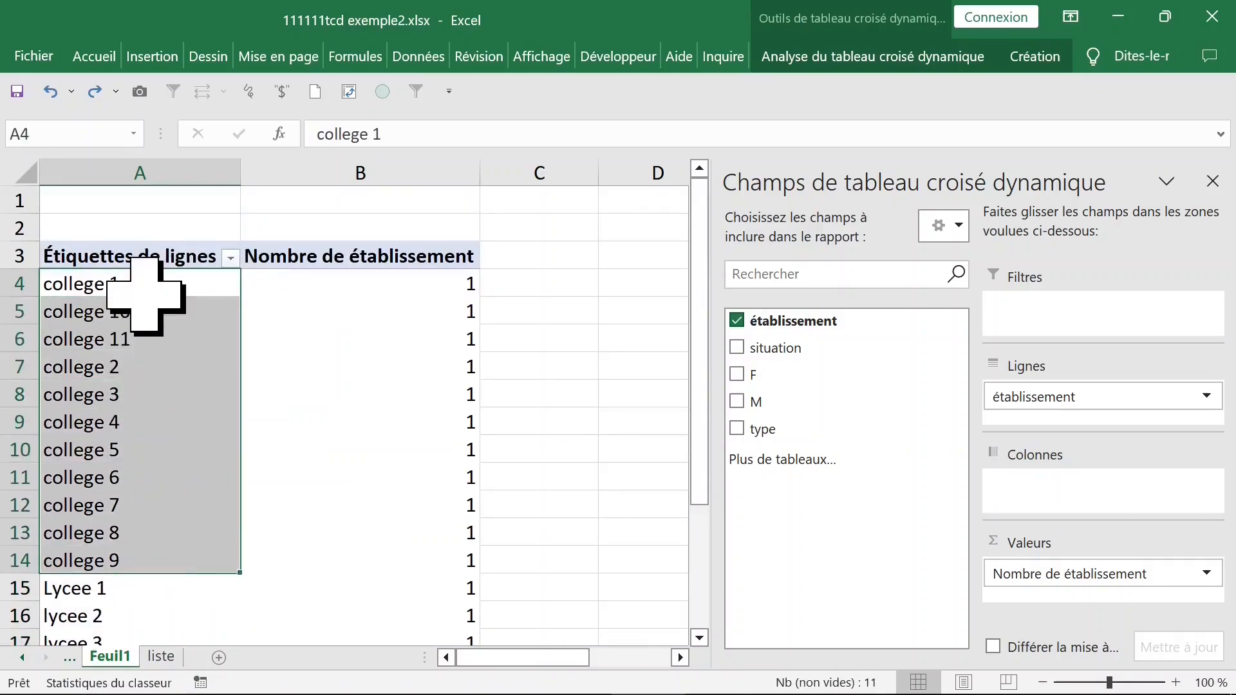
# Move the college 10 row label to just below college 9 in the pivot table
pyautogui.click(161, 315)
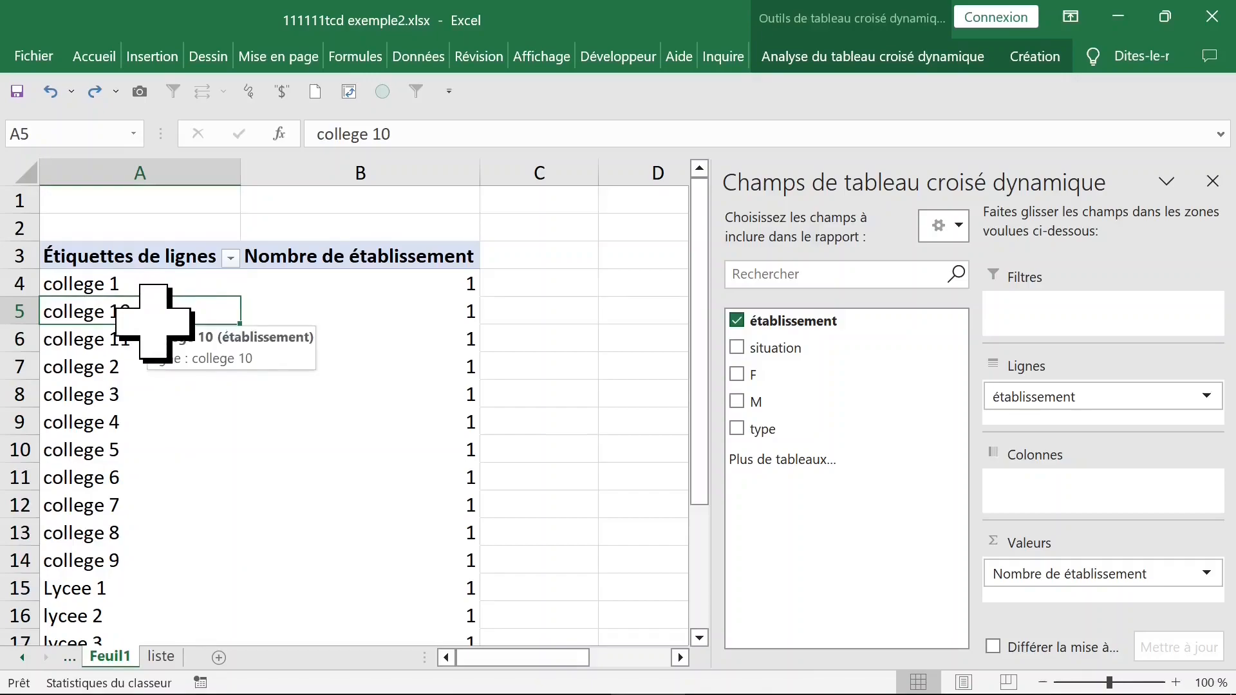
pyautogui.moveTo(156, 322); pyautogui.dragTo(149, 566)
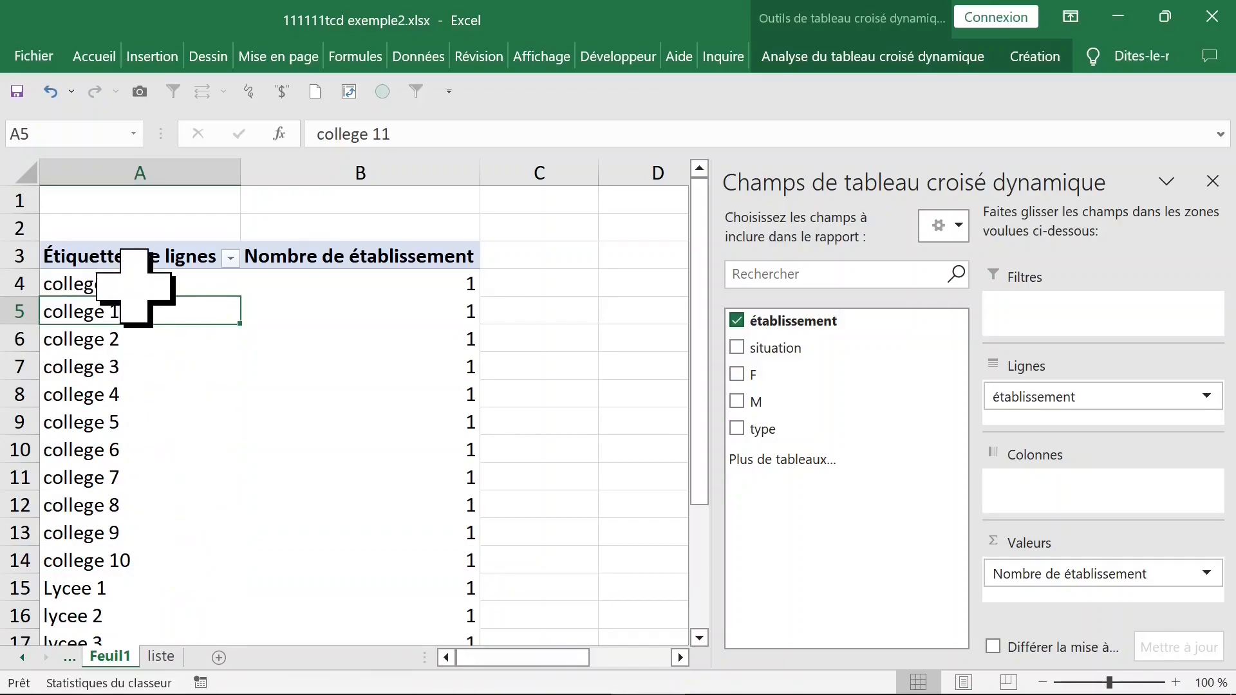
# Group all the college row labels in A4:A14 of the pivot table, and collapse the group
pyautogui.moveTo(135, 286); pyautogui.dragTo(141, 550)
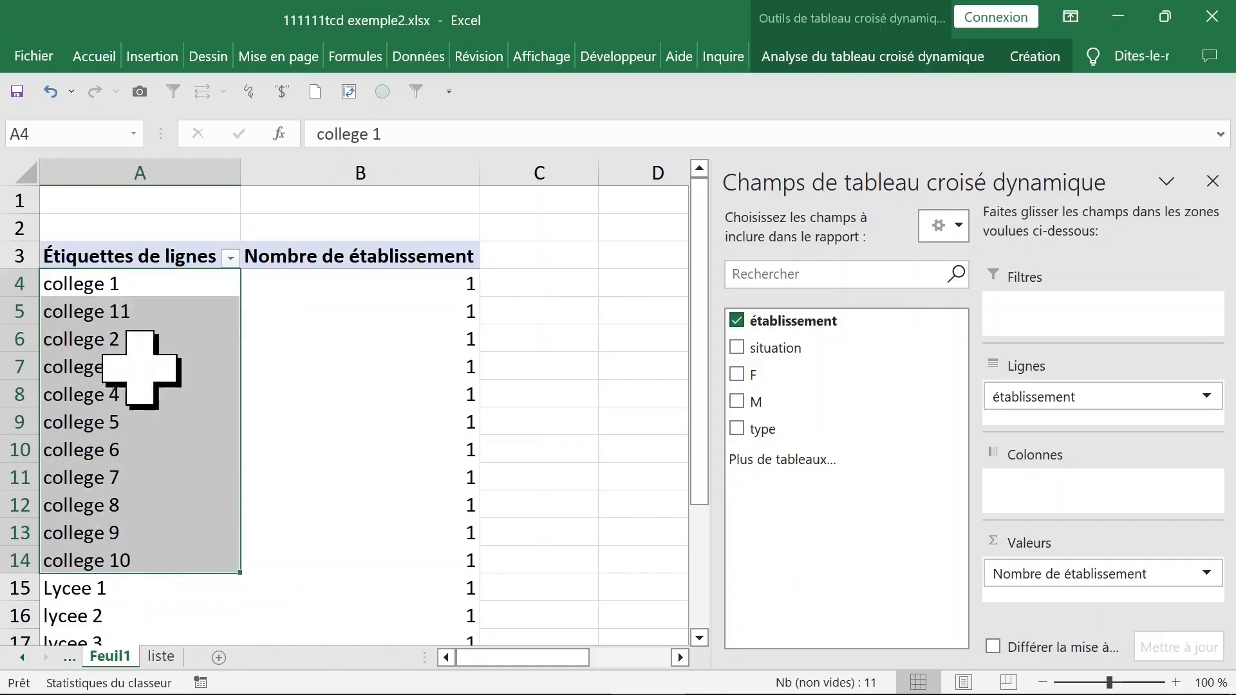
pyautogui.rightClick(149, 294)
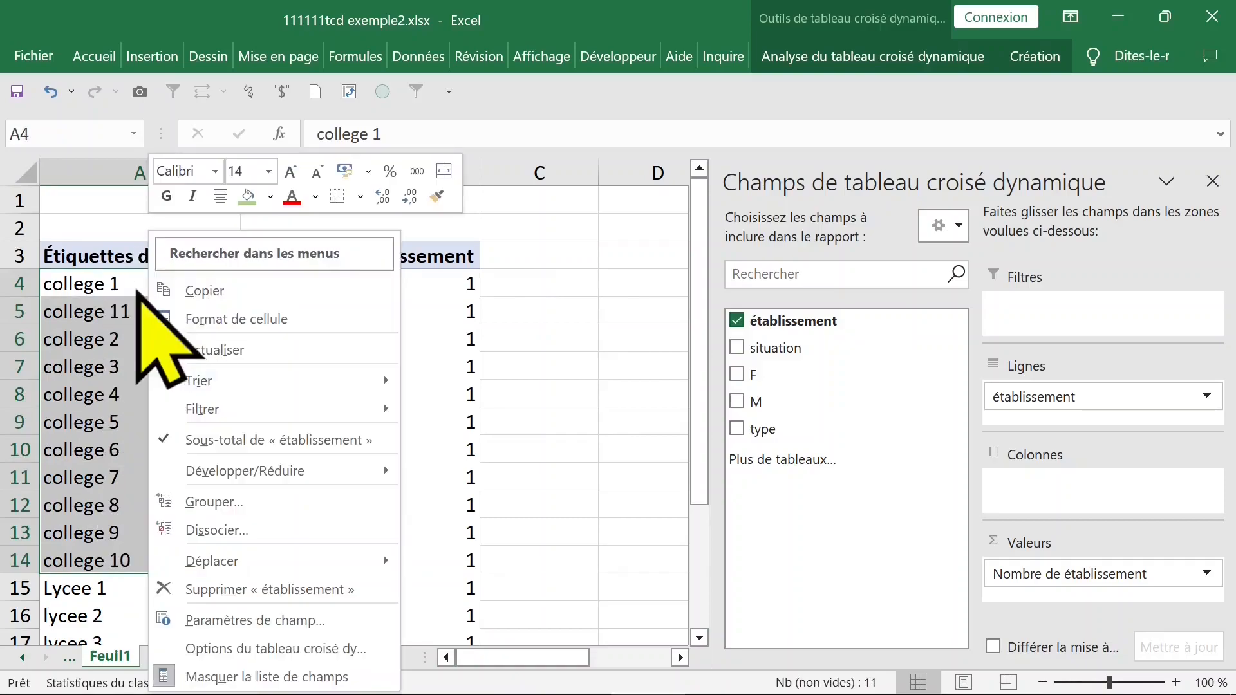
pyautogui.click(216, 502)
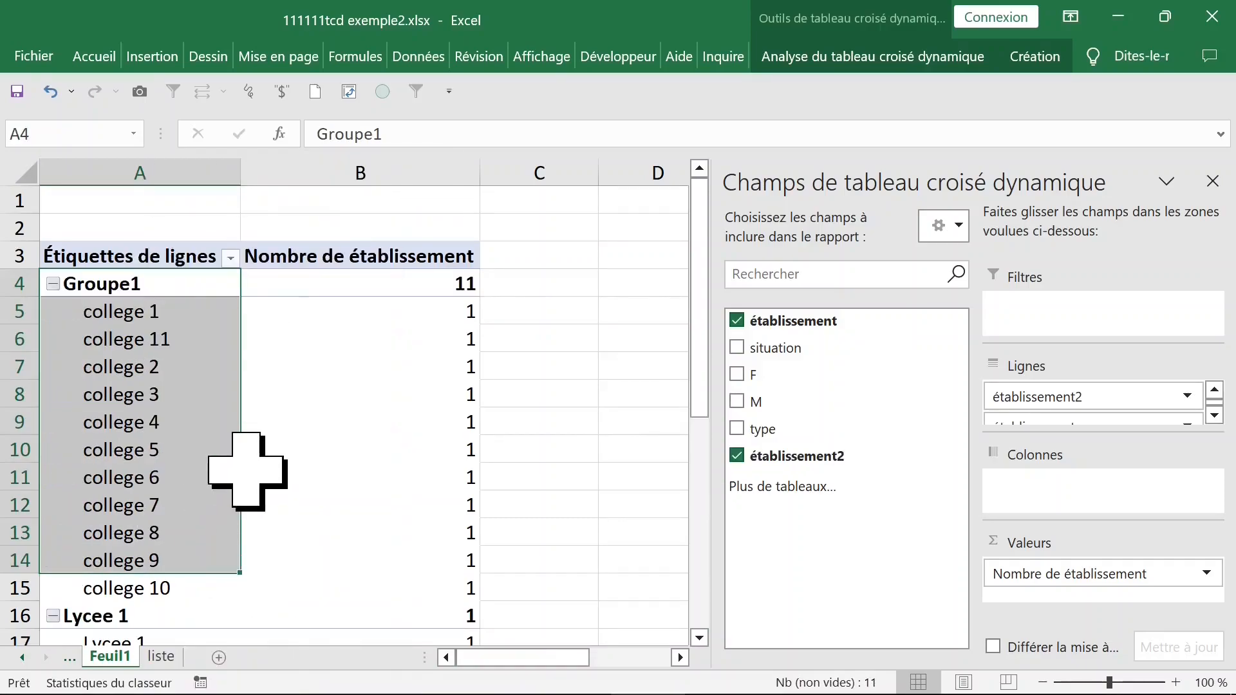
pyautogui.click(53, 284)
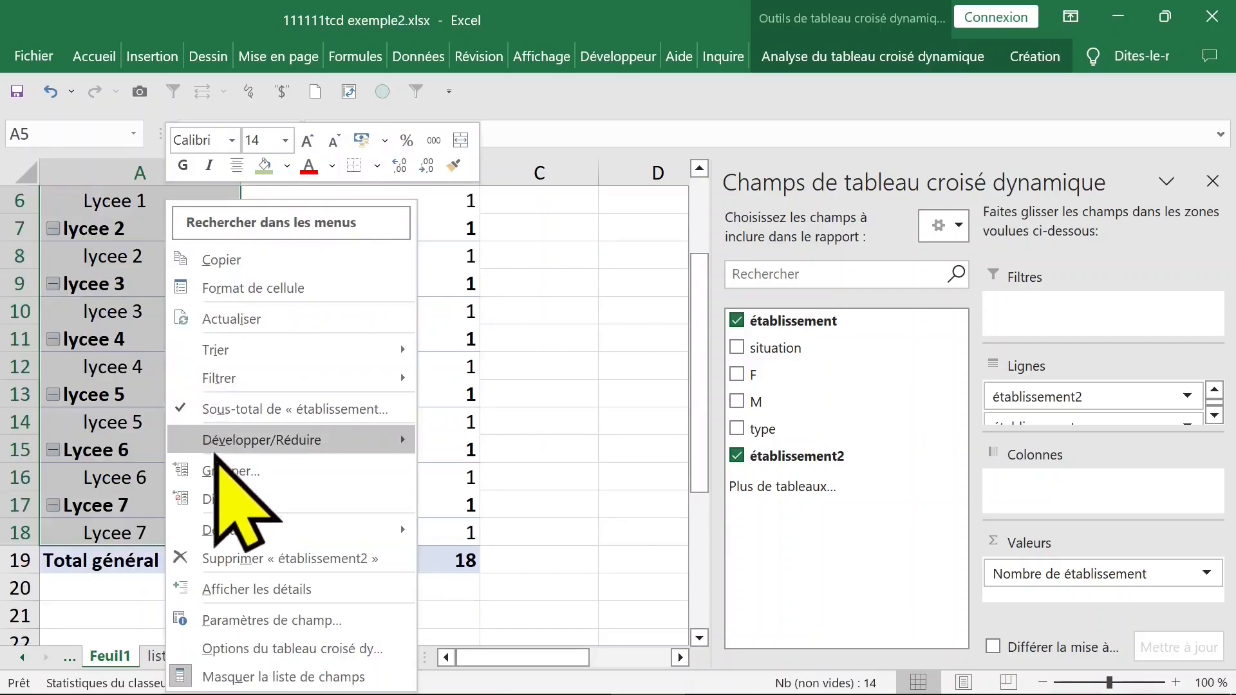
# Group all the lycee row labels of the pivot table, and leave both the college and lycee groups collapsed
pyautogui.click(217, 475)
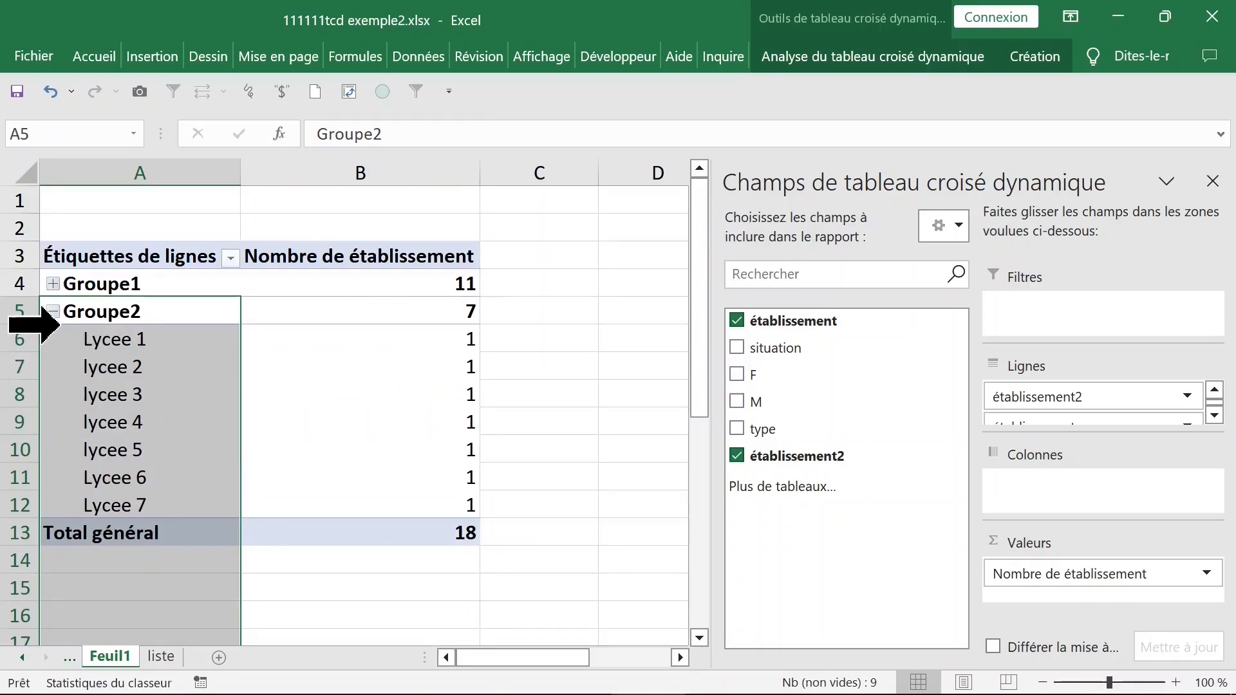
pyautogui.click(53, 284)
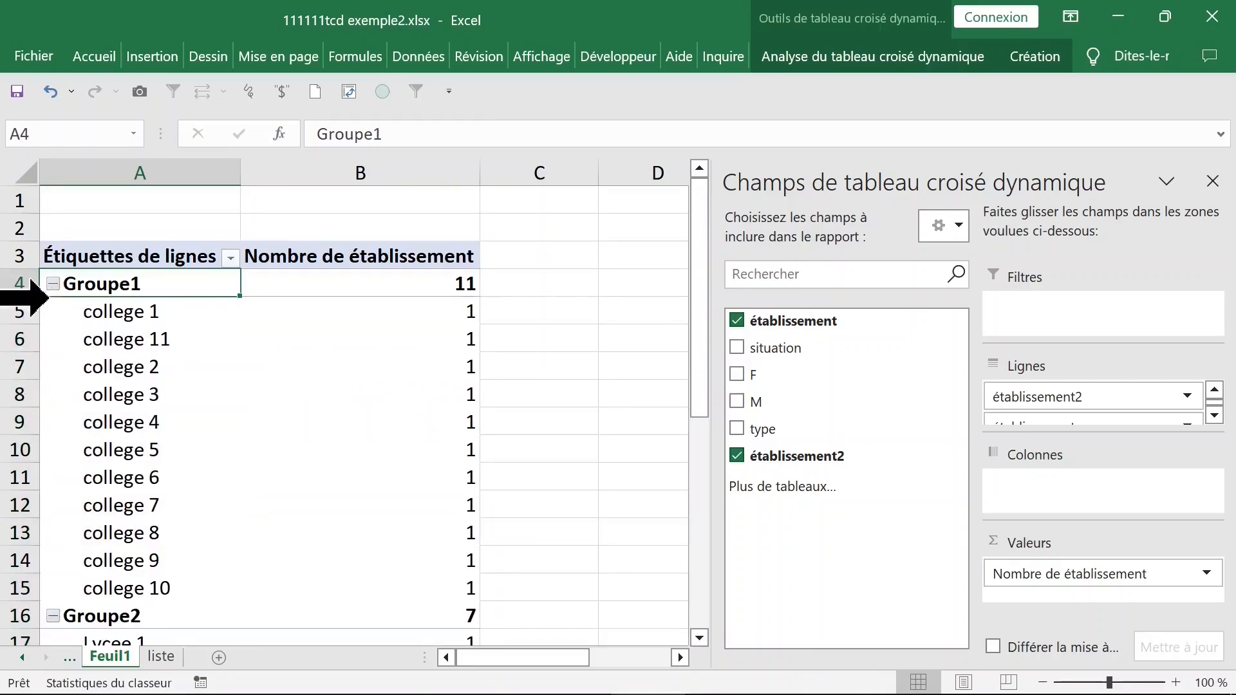
pyautogui.click(54, 284)
pyautogui.click(52, 312)
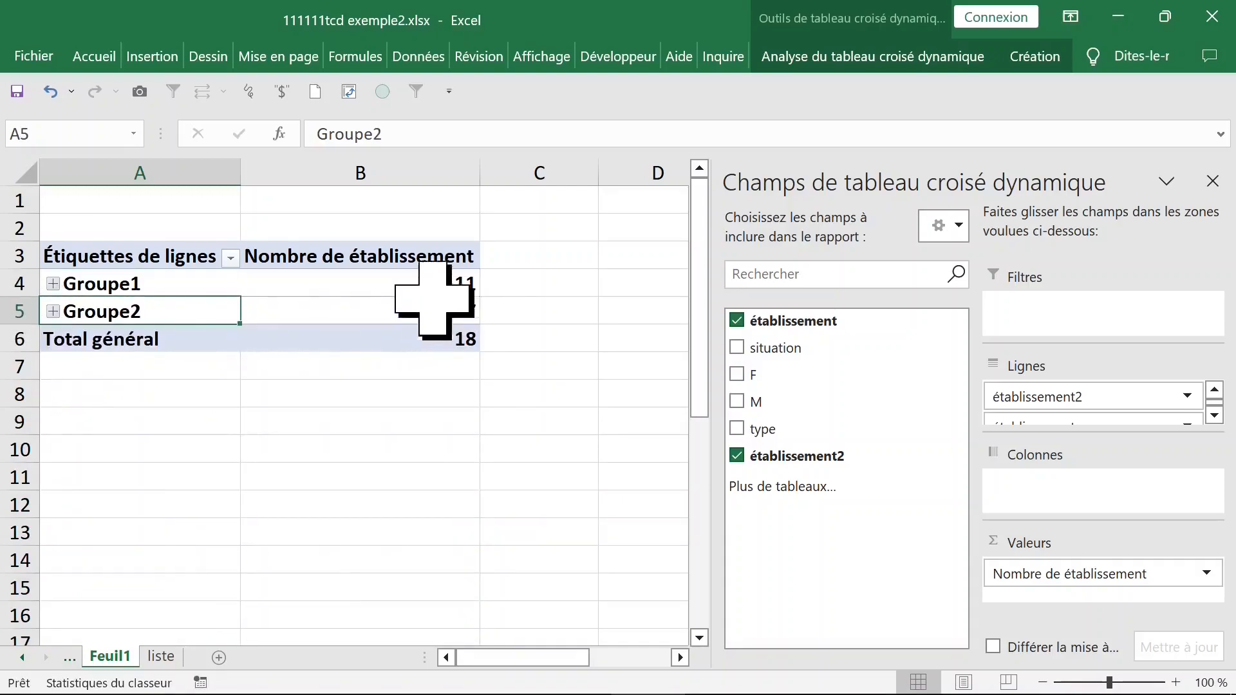
# Add the F and M fields to the pivot table's values as sums
pyautogui.click(391, 281)
pyautogui.click(47, 96)
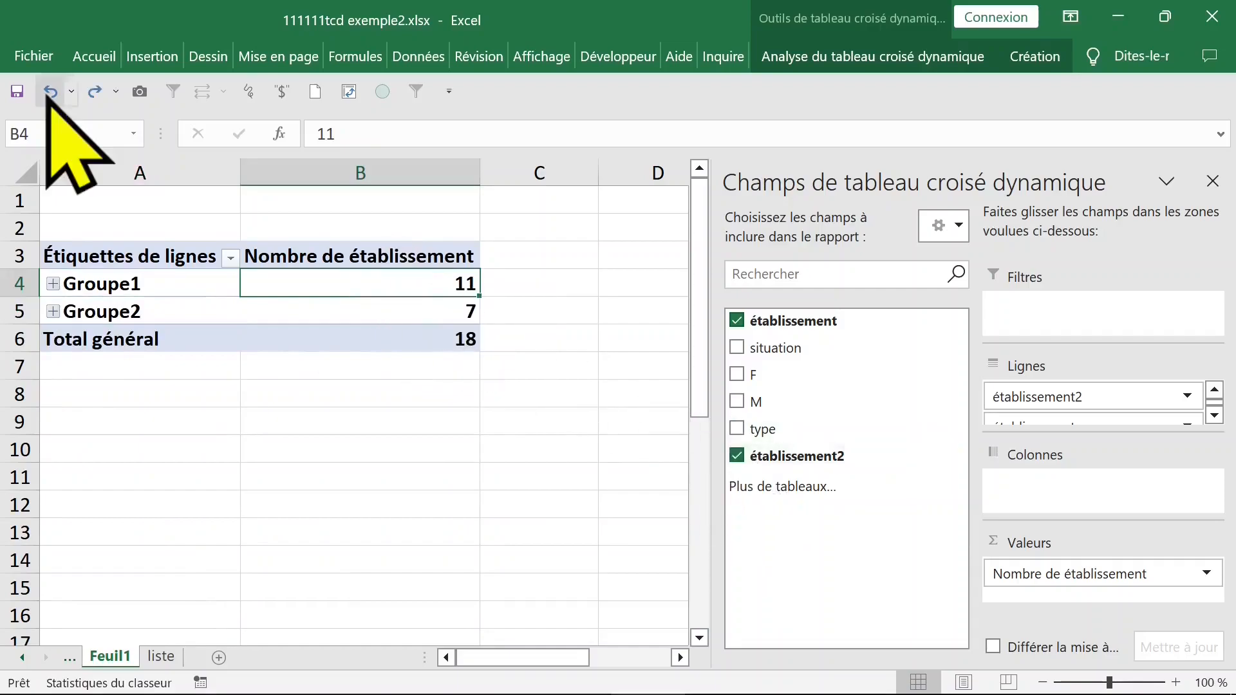
pyautogui.click(738, 374)
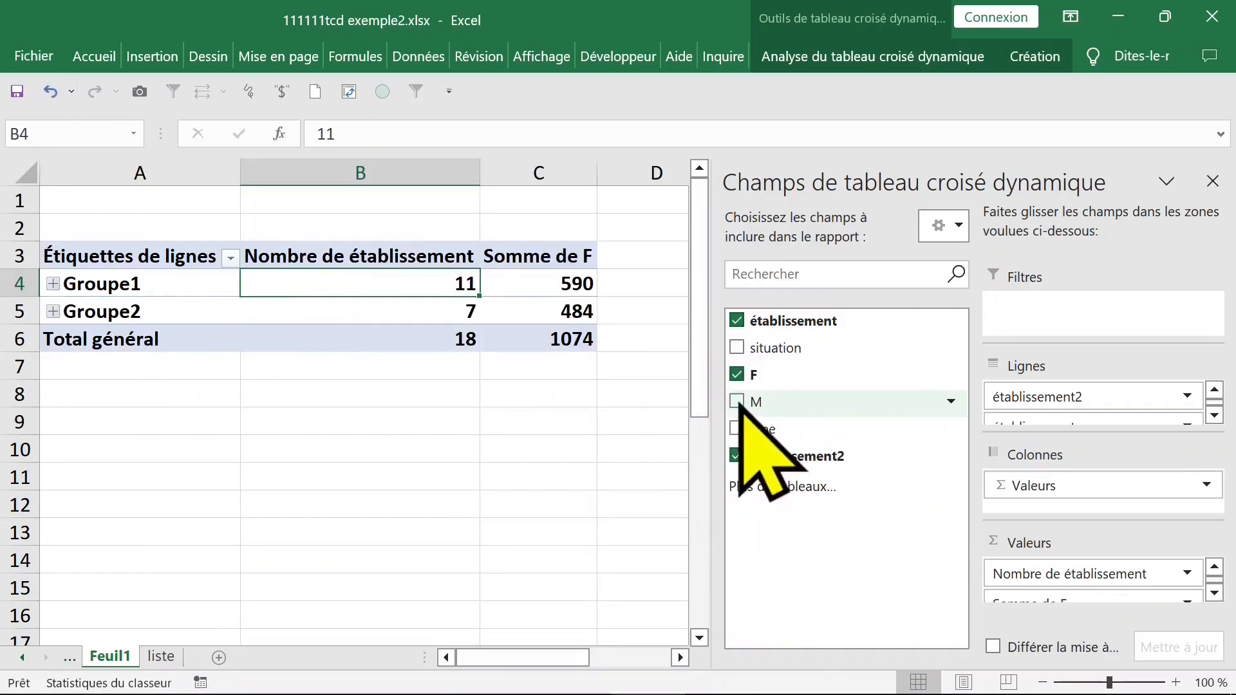
pyautogui.click(737, 401)
pyautogui.click(483, 445)
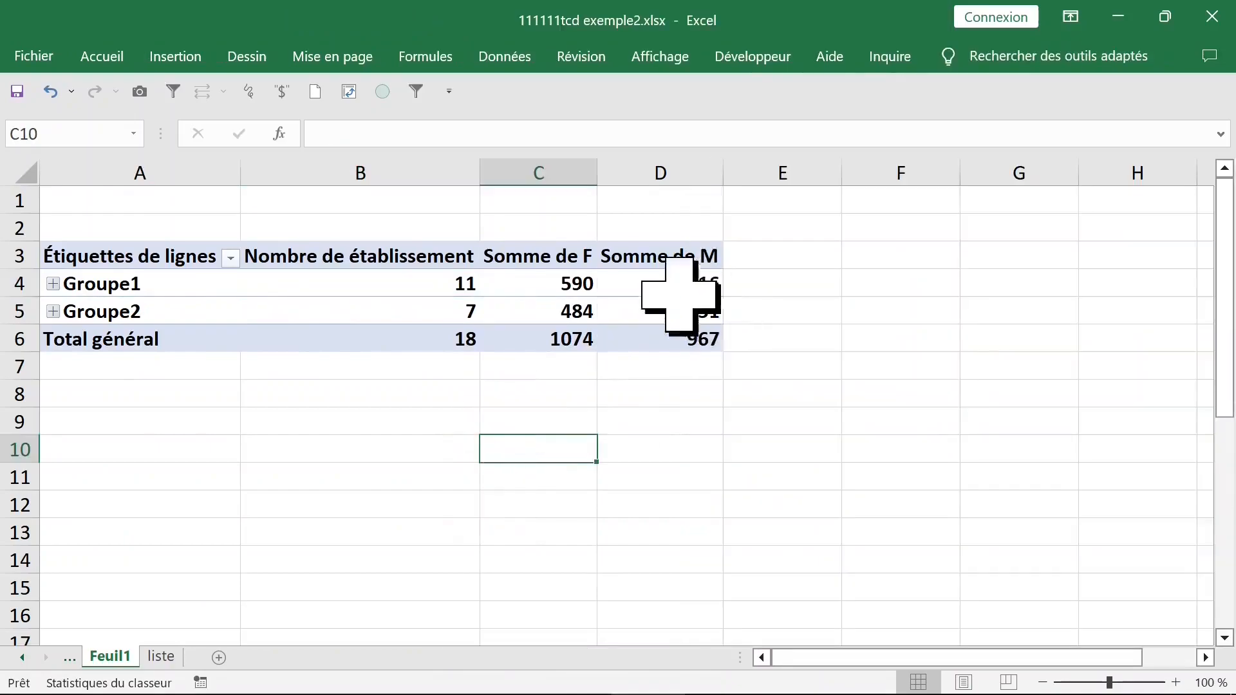
# Compare the pivot table's Groupe1 and Groupe2 labels with the collège and lycée entries in column E of the liste sheet
pyautogui.click(140, 283)
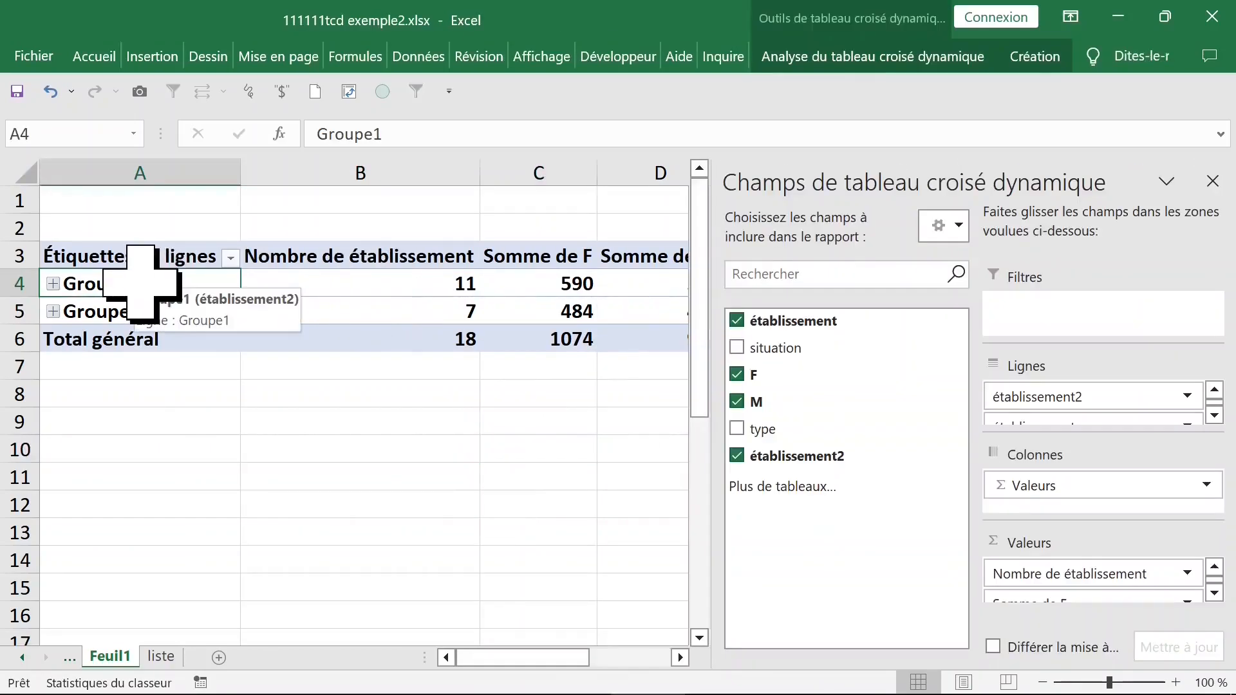
pyautogui.click(128, 311)
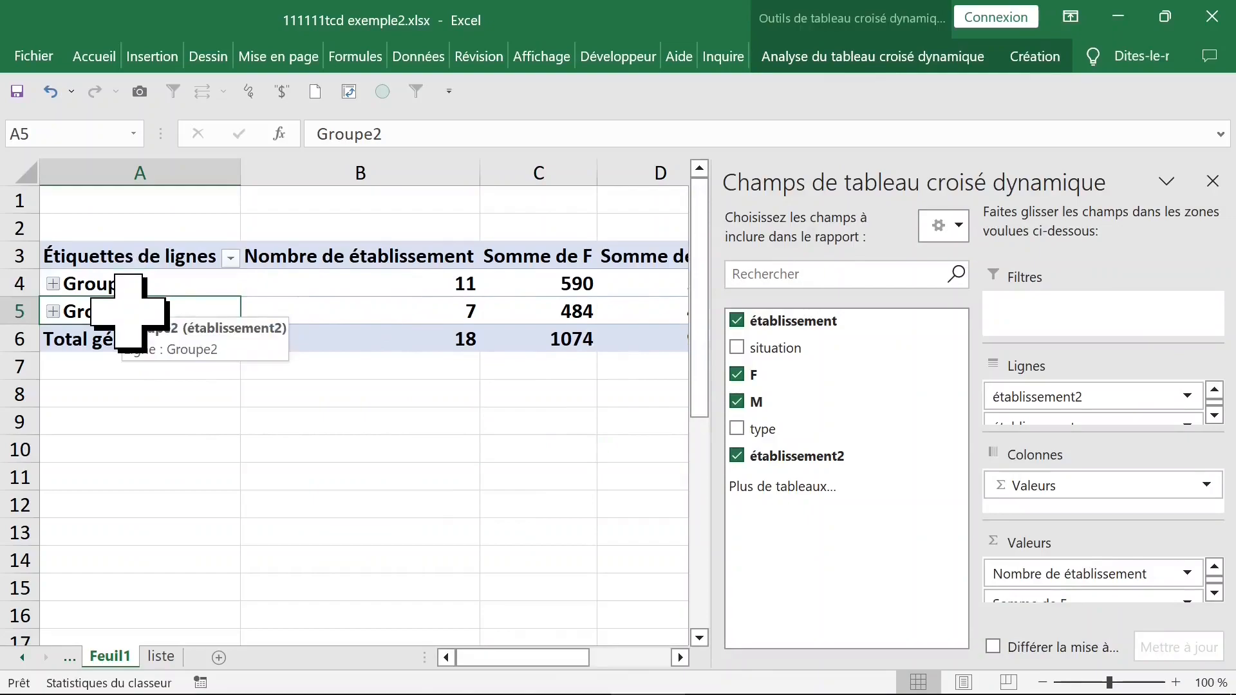
pyautogui.click(161, 657)
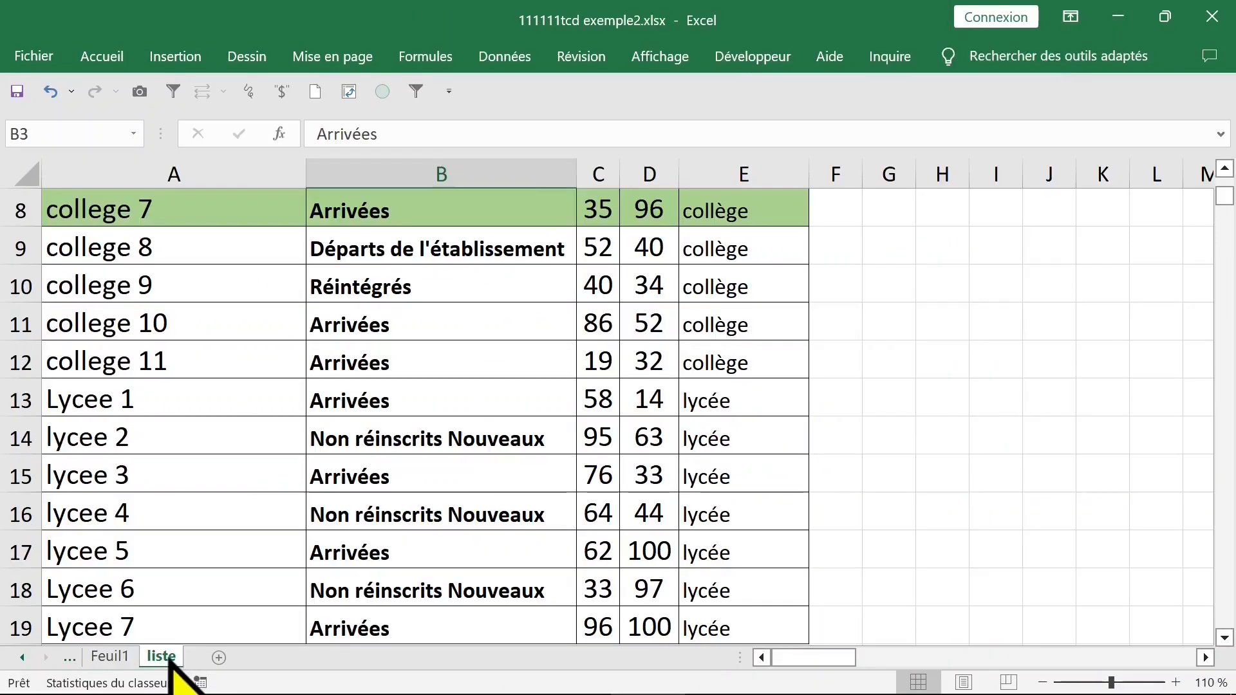
pyautogui.click(712, 373)
pyautogui.click(724, 169)
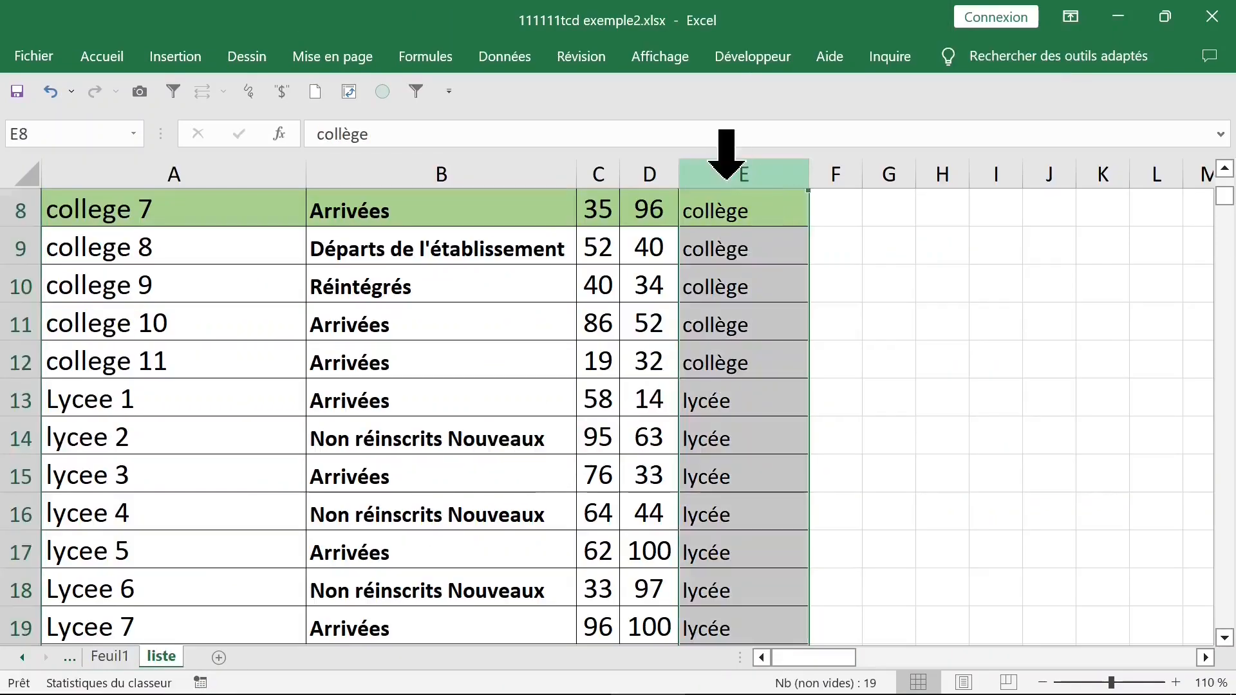
pyautogui.click(732, 247)
pyautogui.click(745, 326)
pyautogui.click(740, 395)
pyautogui.click(739, 284)
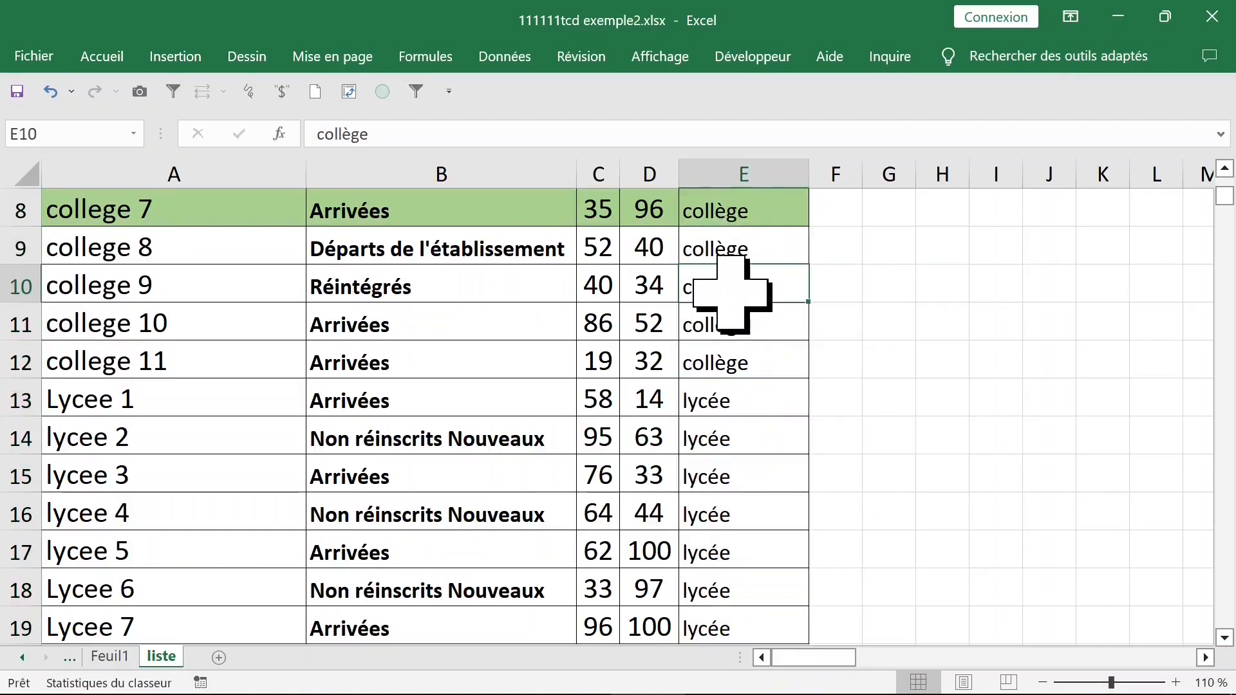
# Enter the formula =SI((GAUCHE(A9)="c");"collège";"lycée") in cell F9 to derive the school type from column A
pyautogui.press('Up')
pyautogui.press('Home')
pyautogui.click(877, 246)
pyautogui.click(277, 253)
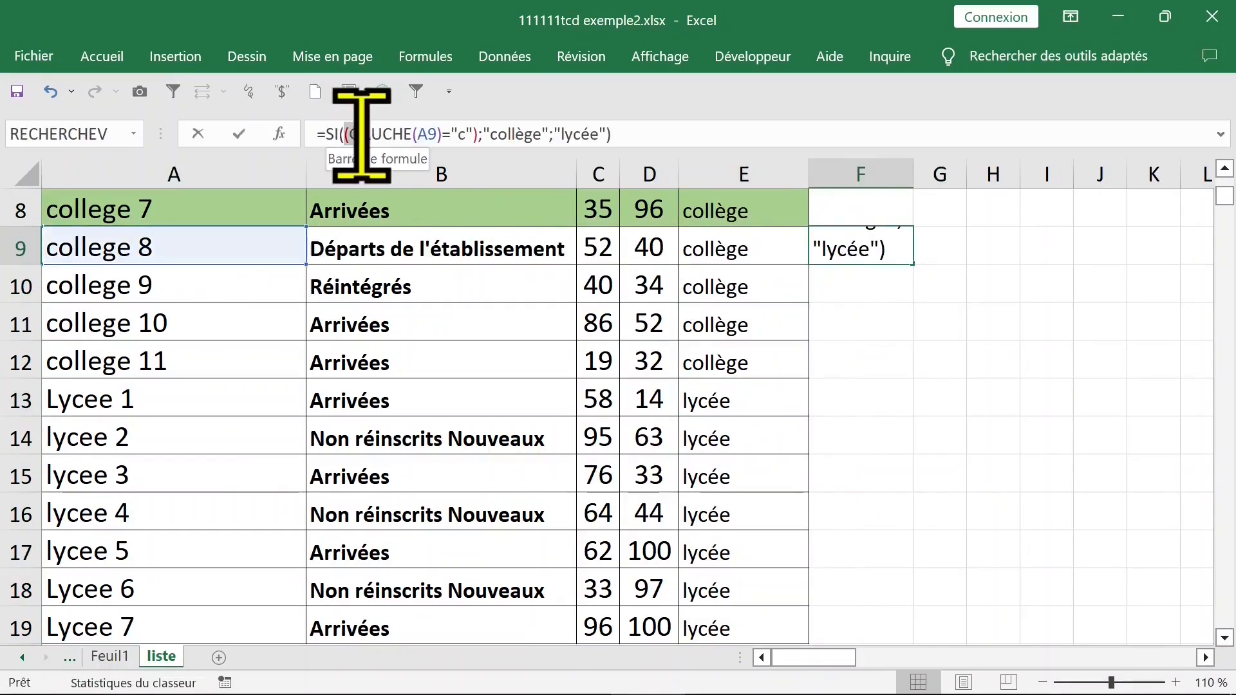
pyautogui.moveTo(362, 135); pyautogui.dragTo(481, 134)
pyautogui.click(489, 134)
pyautogui.click(527, 134)
pyautogui.click(591, 134)
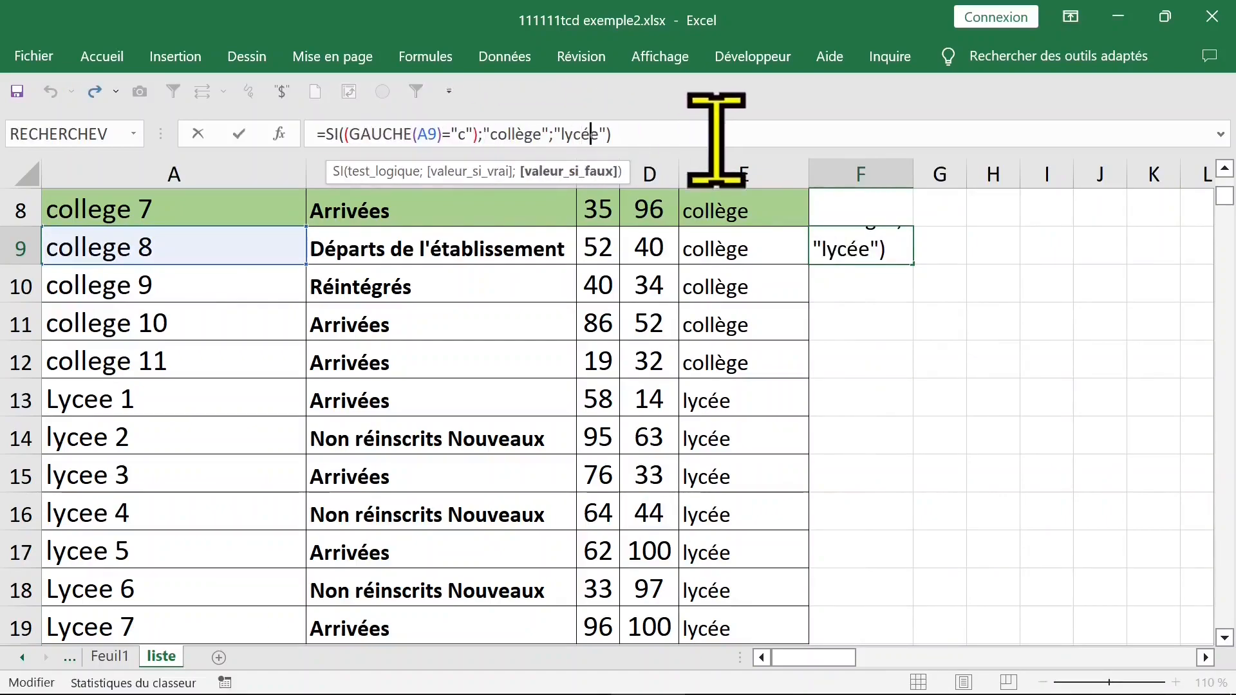
pyautogui.press('Return')
pyautogui.click(879, 248)
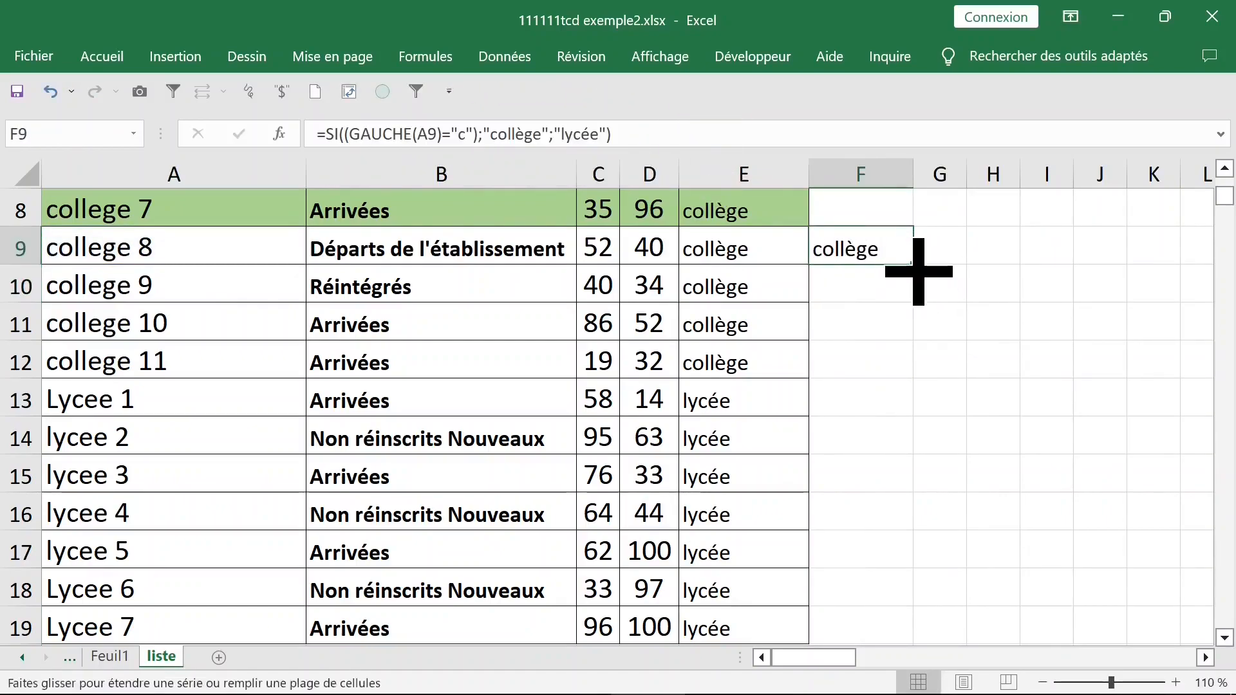
# Fill the F9 formula down to F19 and copy the results as values only onto E9:E19
pyautogui.doubleClick(912, 264)
pyautogui.moveTo(811, 262); pyautogui.dragTo(770, 253)
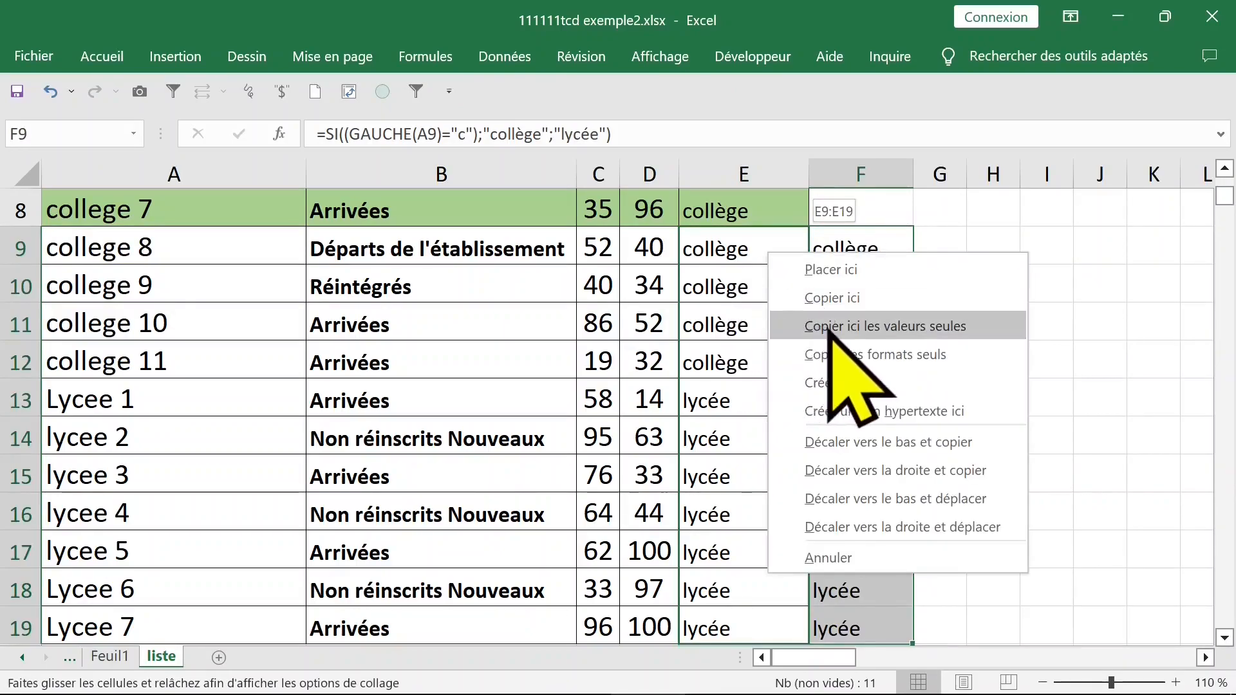
pyautogui.click(808, 326)
pyautogui.click(1101, 277)
pyautogui.click(734, 254)
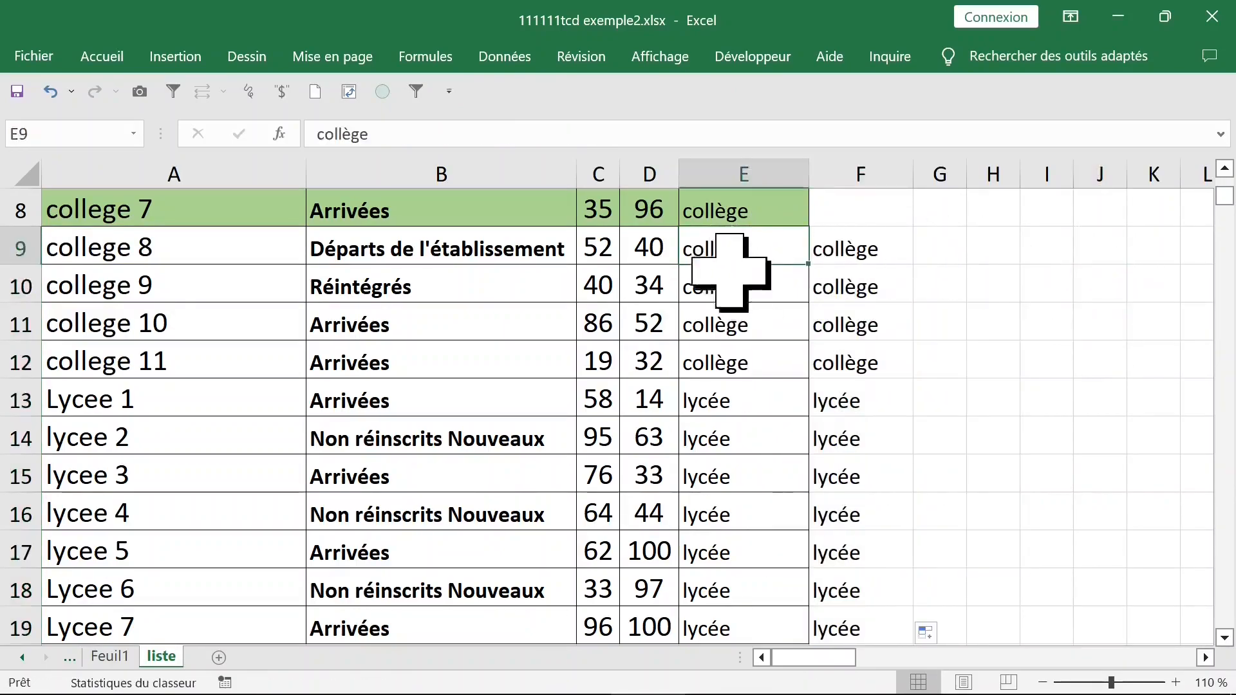
# Insert three columns at F:H before the helper formula column and clear their carried-over formatting
pyautogui.click(851, 174)
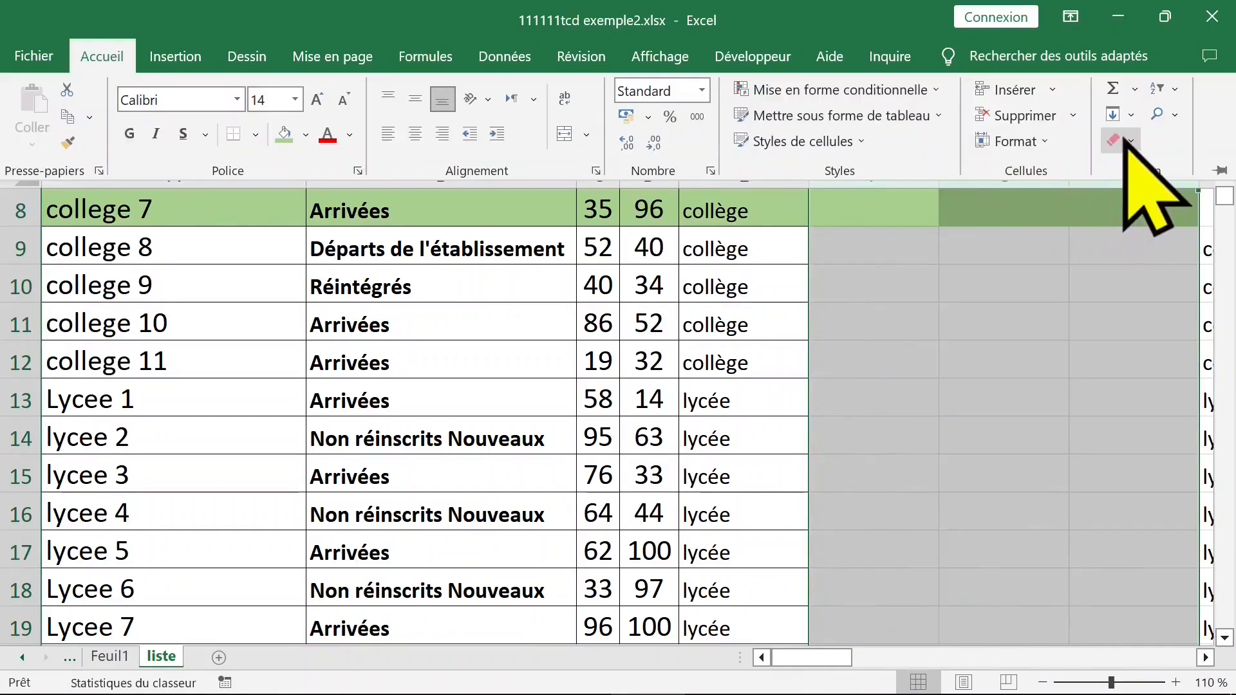
pyautogui.click(1112, 141)
pyautogui.click(1057, 172)
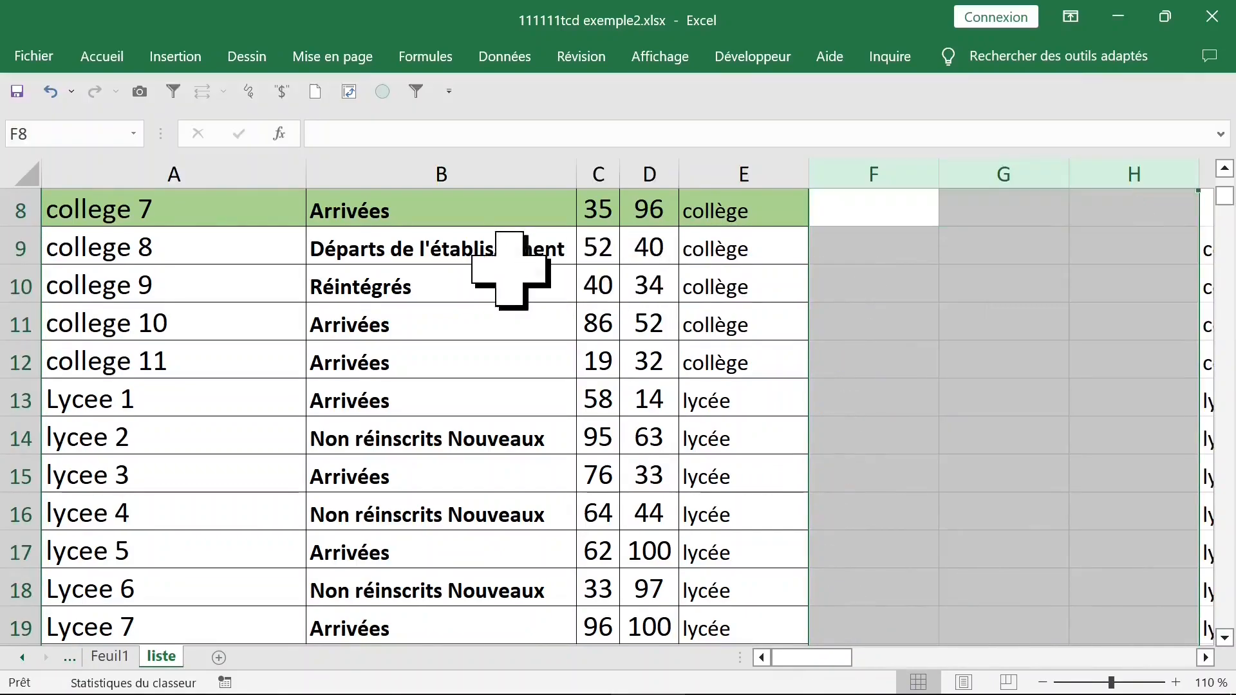
# Create the suggested pivot table "Nombre de établissement par situation" from the whole school list using Quick Analysis
pyautogui.click(453, 272)
pyautogui.hotkey('ctrl', 'a')
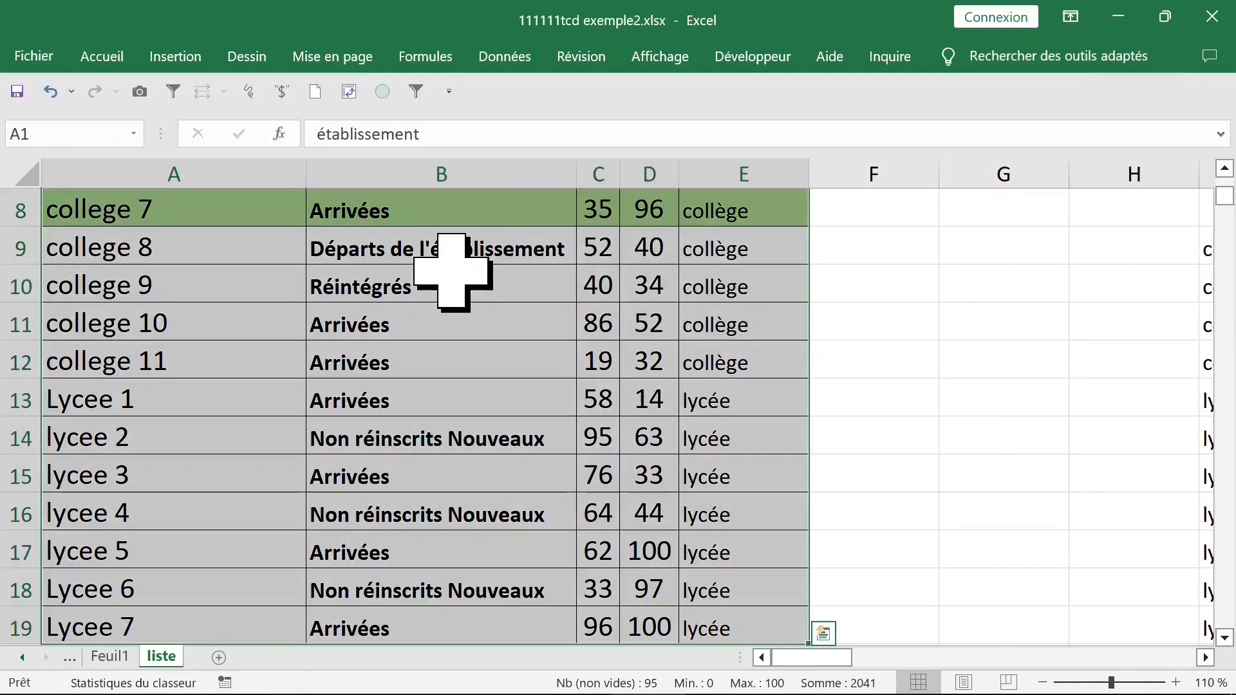
pyautogui.click(176, 57)
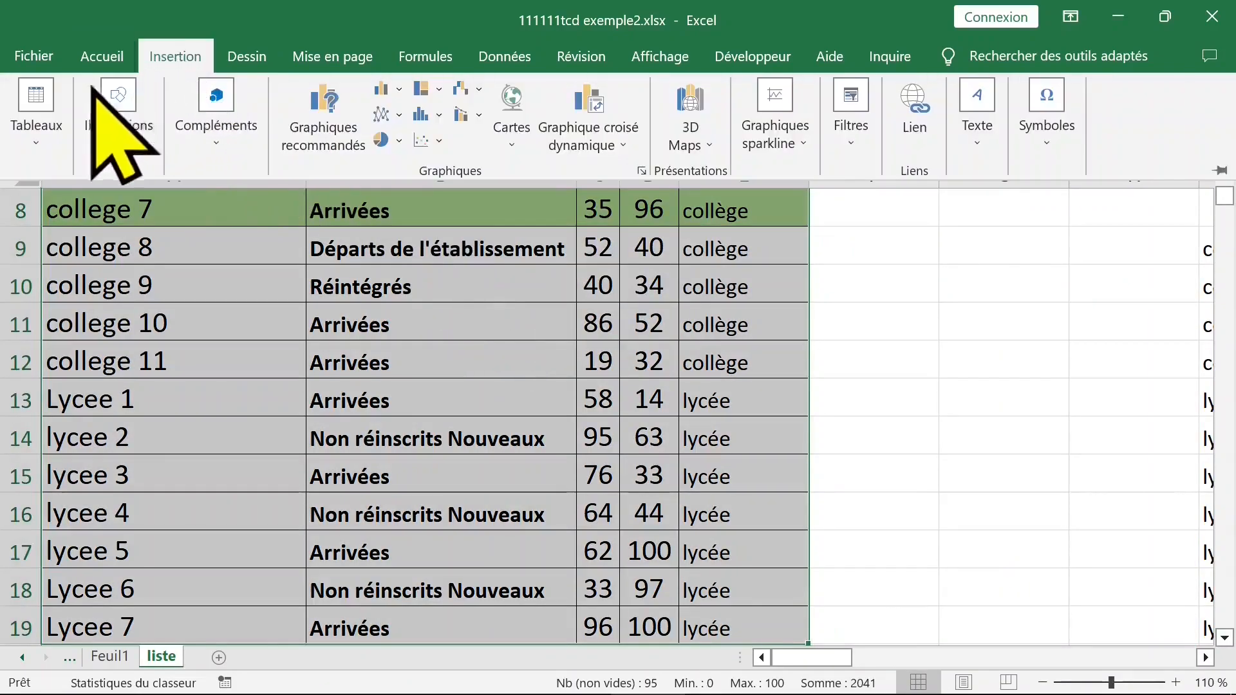
pyautogui.rightClick(401, 284)
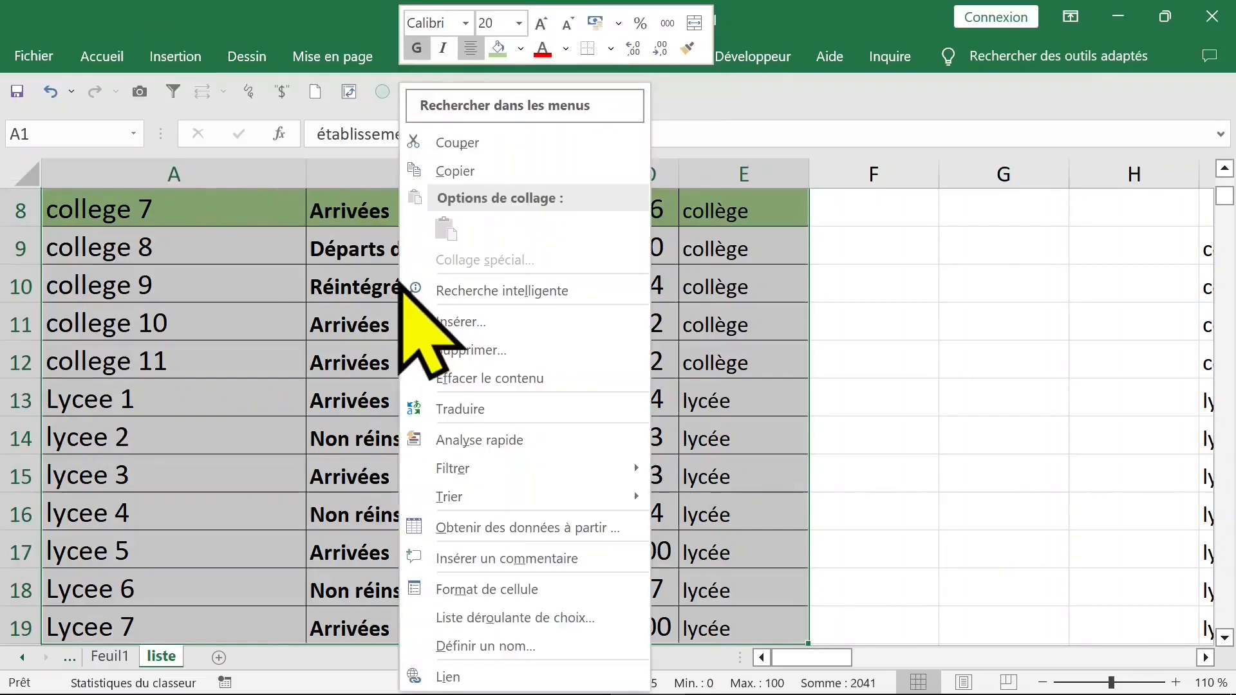
pyautogui.click(456, 441)
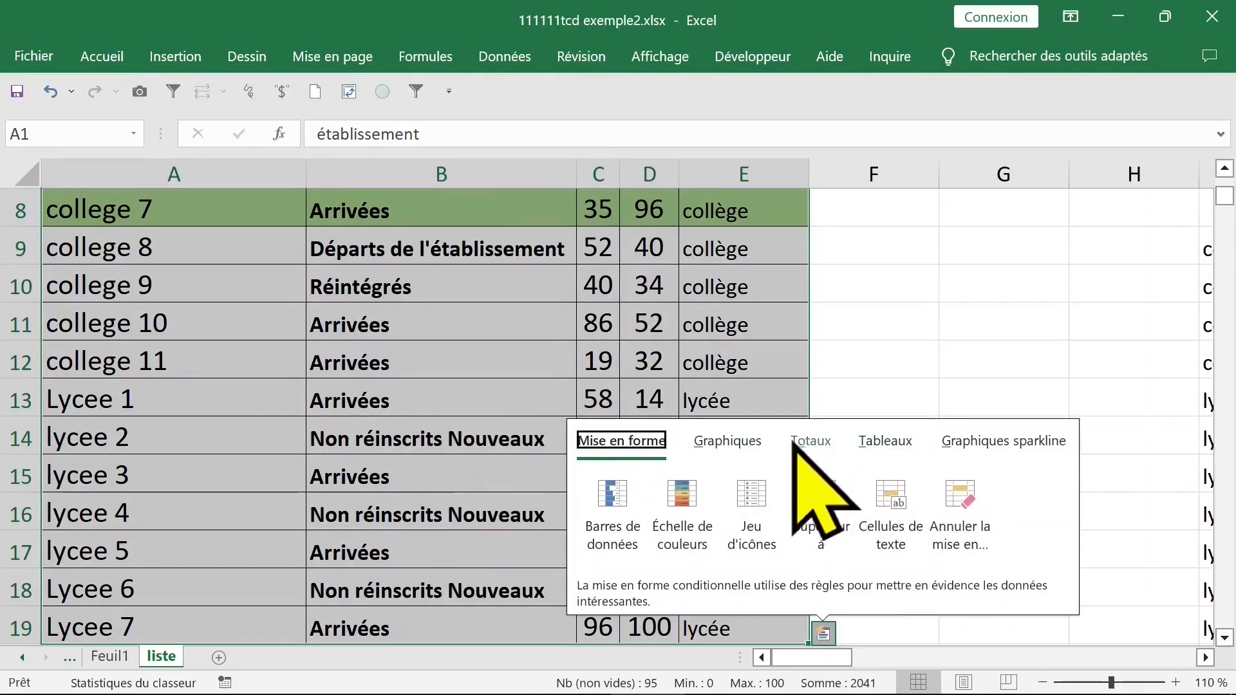
pyautogui.click(881, 443)
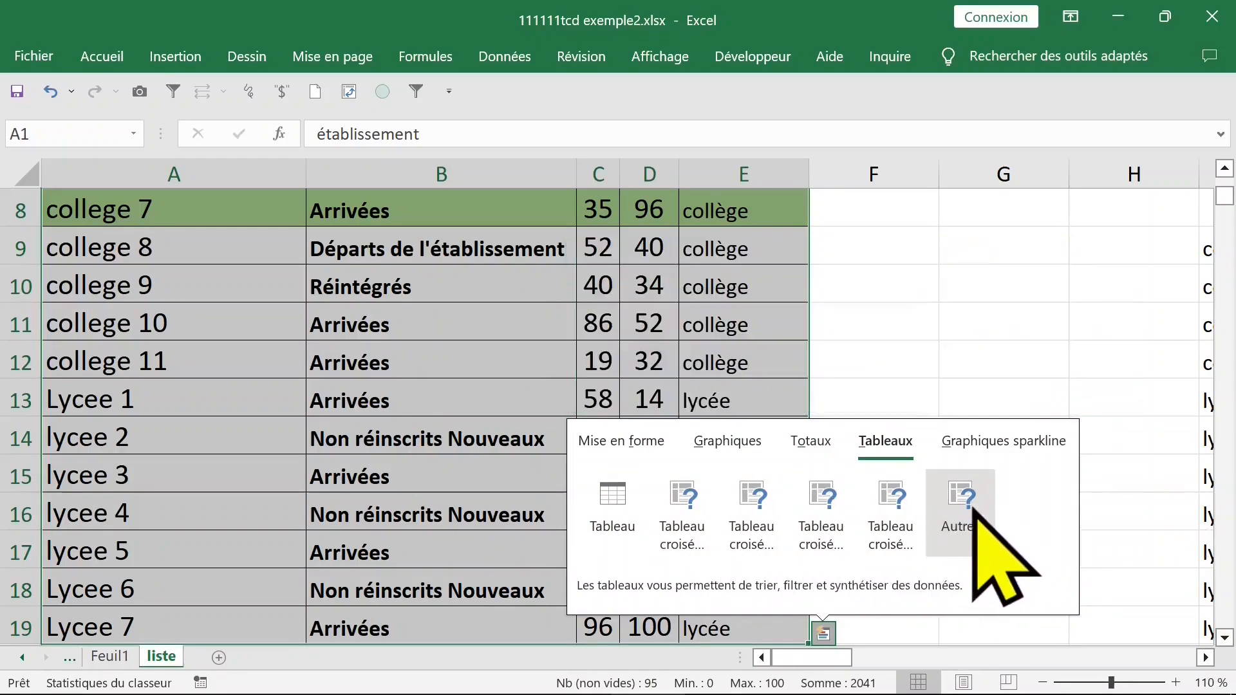
pyautogui.click(966, 508)
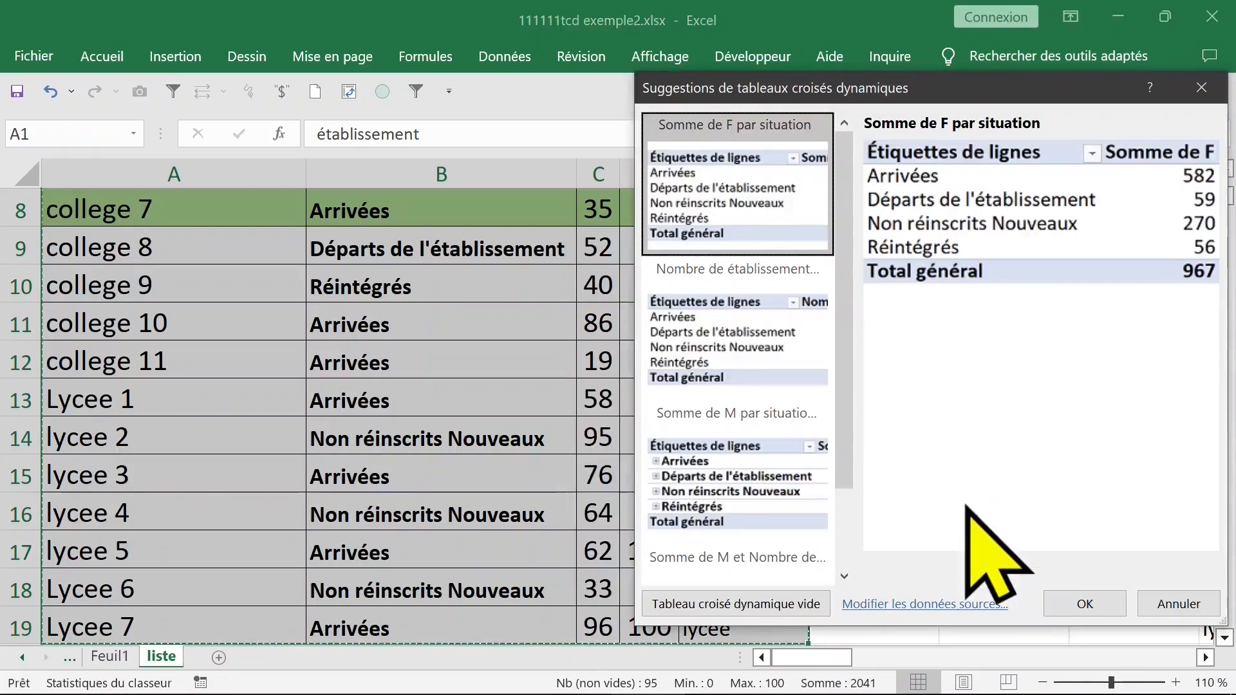
pyautogui.click(727, 335)
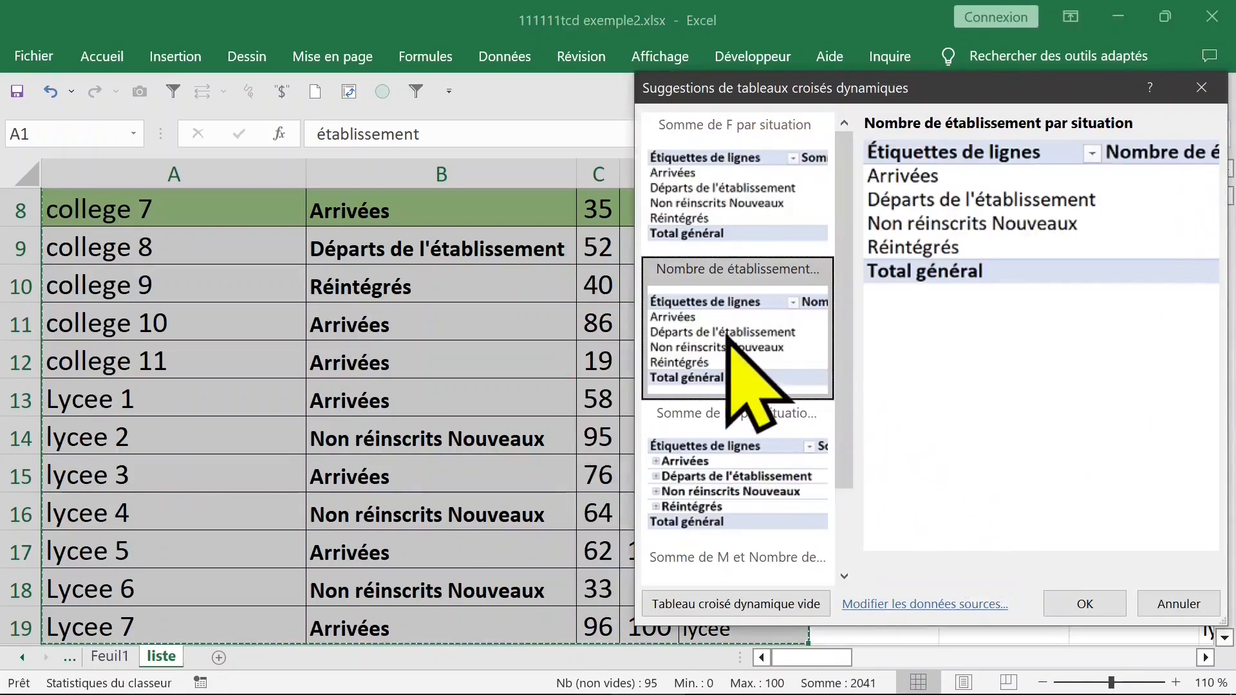
pyautogui.doubleClick(728, 335)
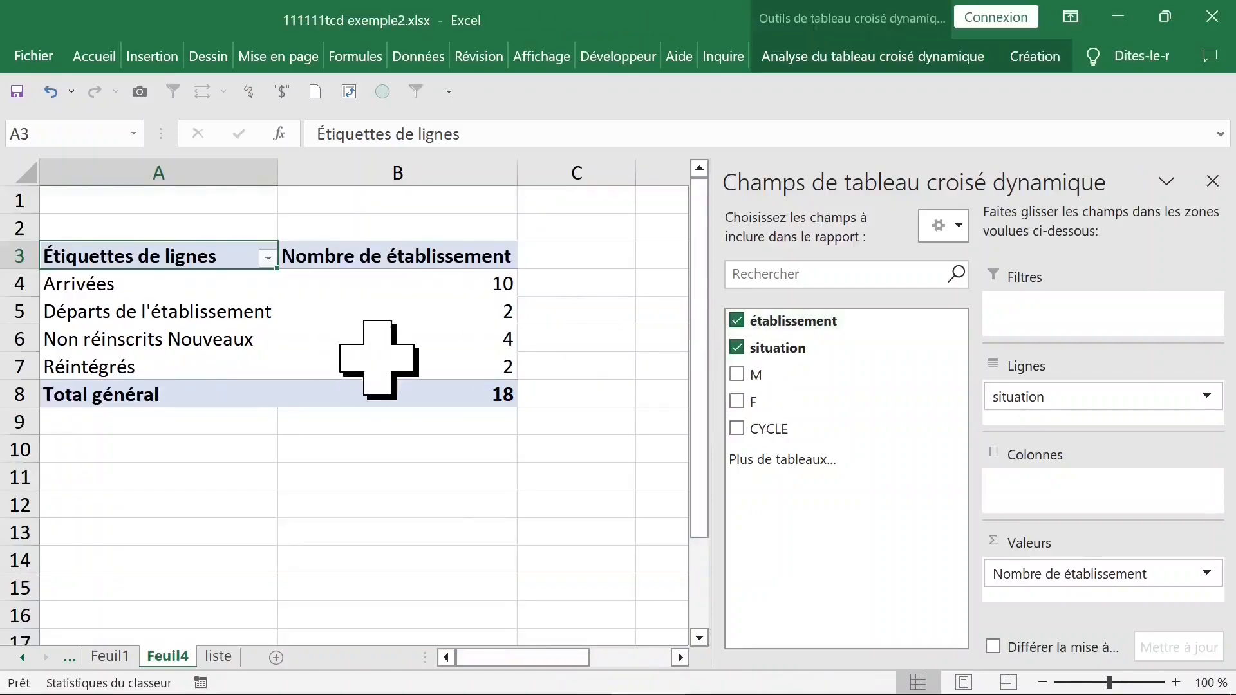
# Compare the pivot table's situation labels and counts with the entries in column B of the liste sheet
pyautogui.click(268, 457)
pyautogui.click(274, 336)
pyautogui.click(444, 311)
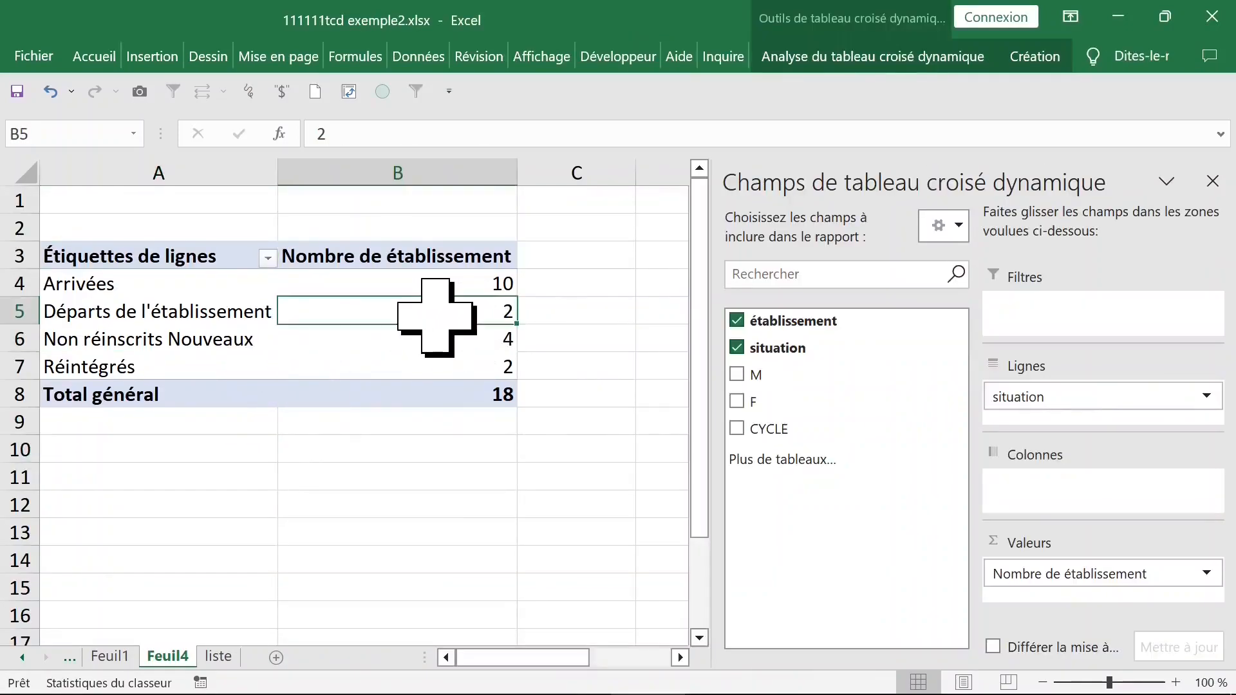
pyautogui.click(145, 283)
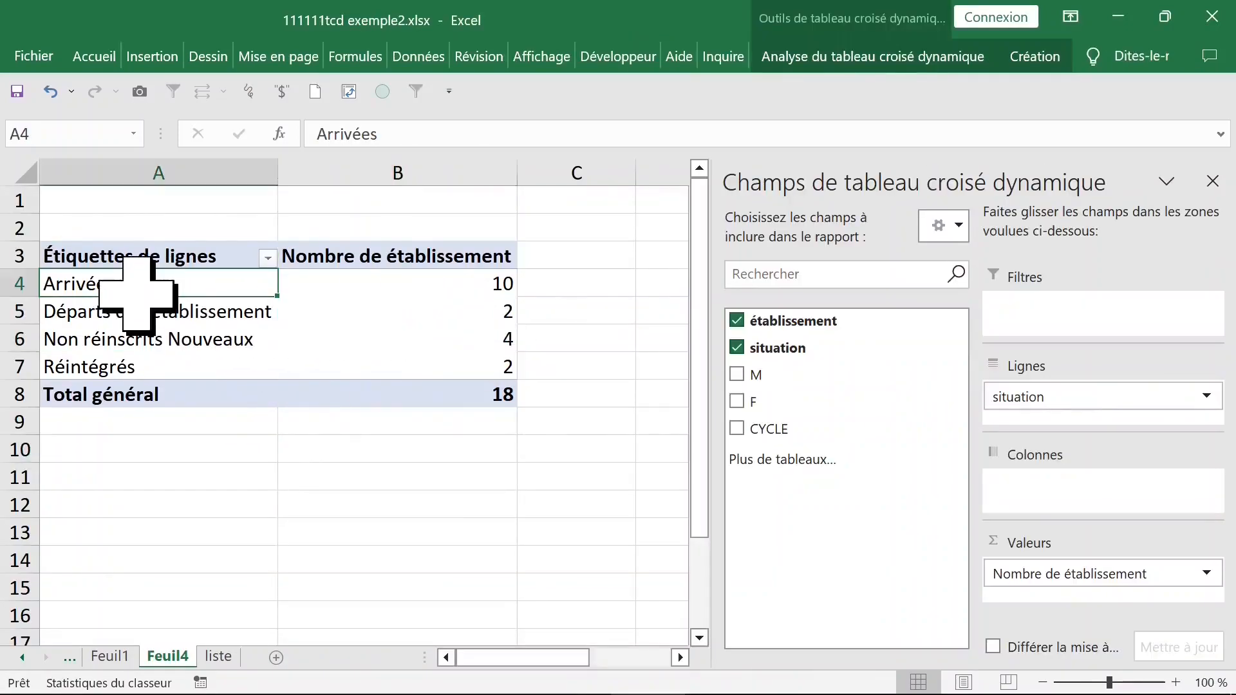
pyautogui.click(219, 657)
pyautogui.click(451, 290)
pyautogui.click(413, 172)
pyautogui.click(387, 290)
pyautogui.click(413, 173)
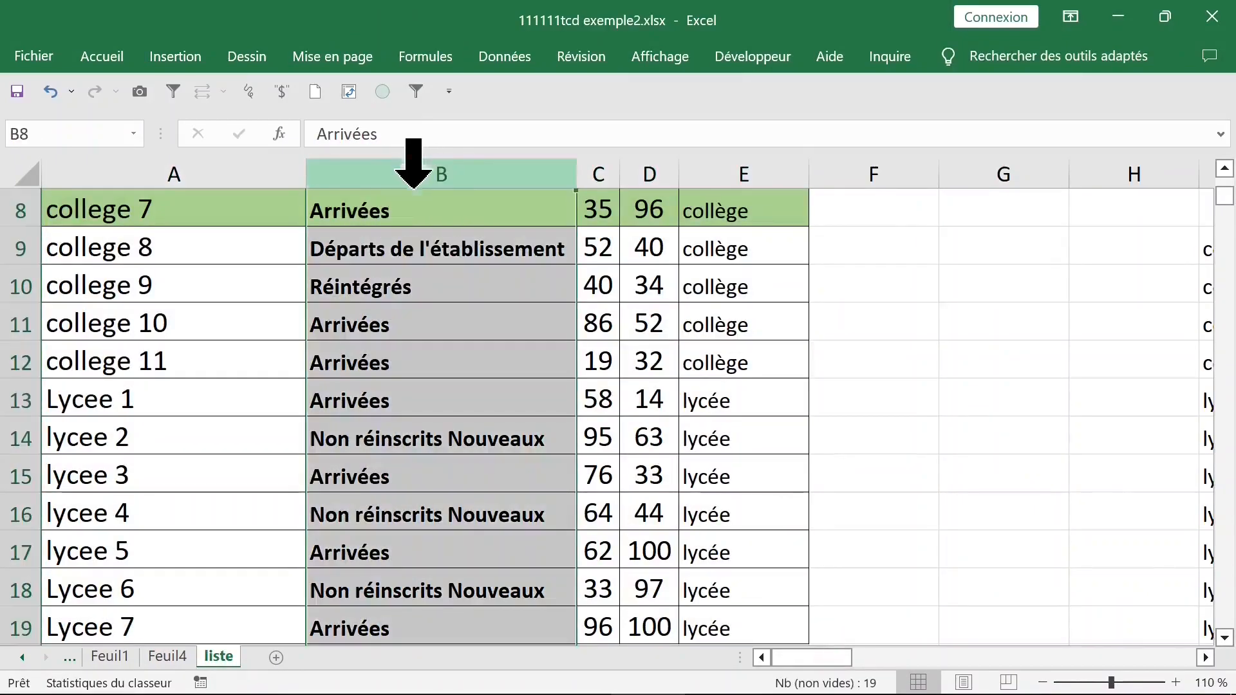
# On Feuil4, remove établissement from the pivot table's values and add a count of situation instead
pyautogui.click(169, 657)
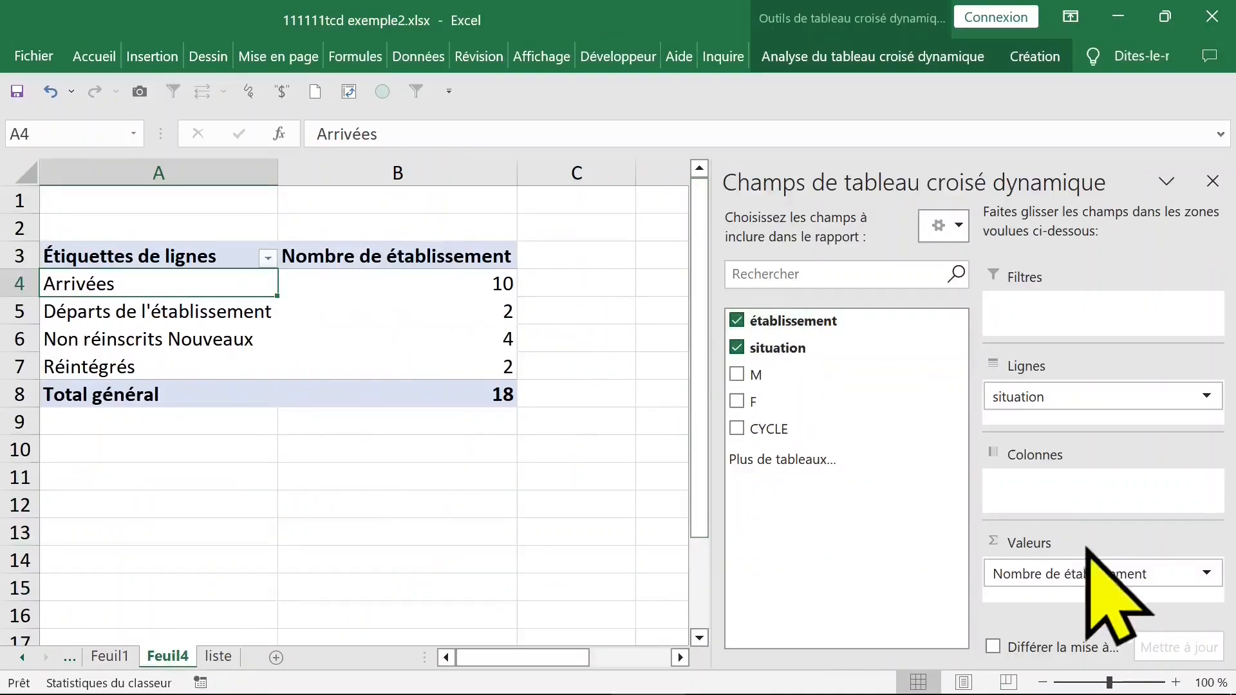
pyautogui.moveTo(1107, 579); pyautogui.dragTo(789, 479)
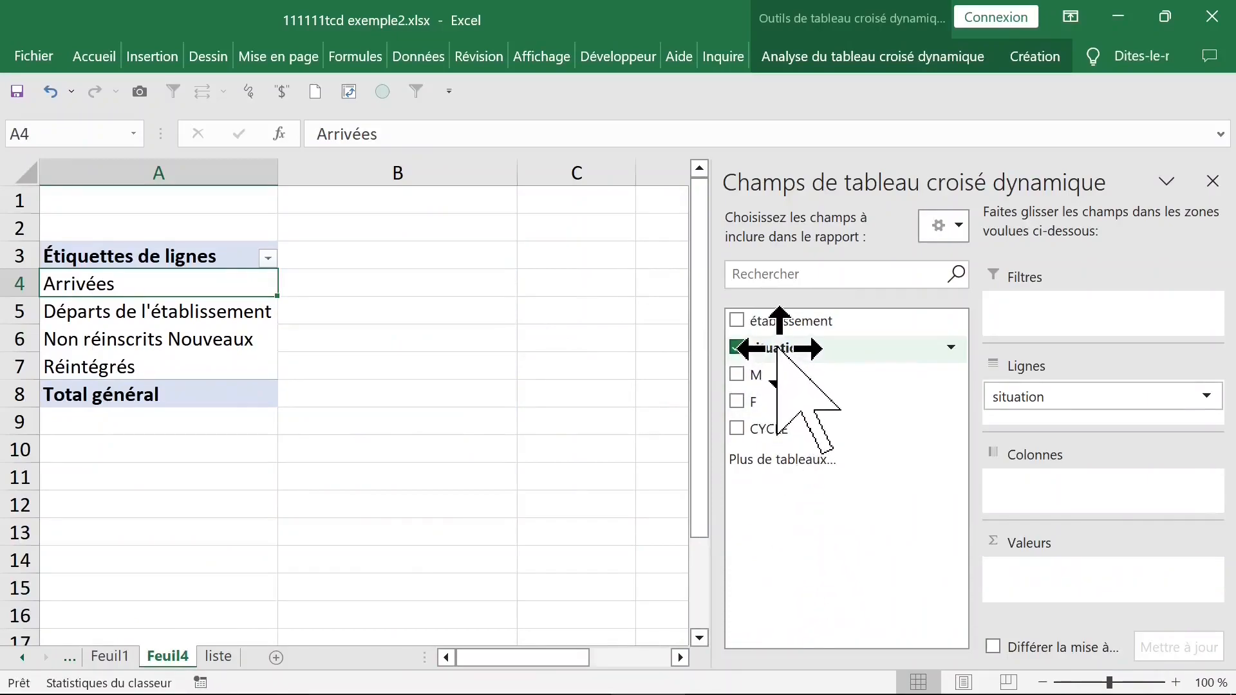
pyautogui.moveTo(779, 348); pyautogui.dragTo(1056, 582)
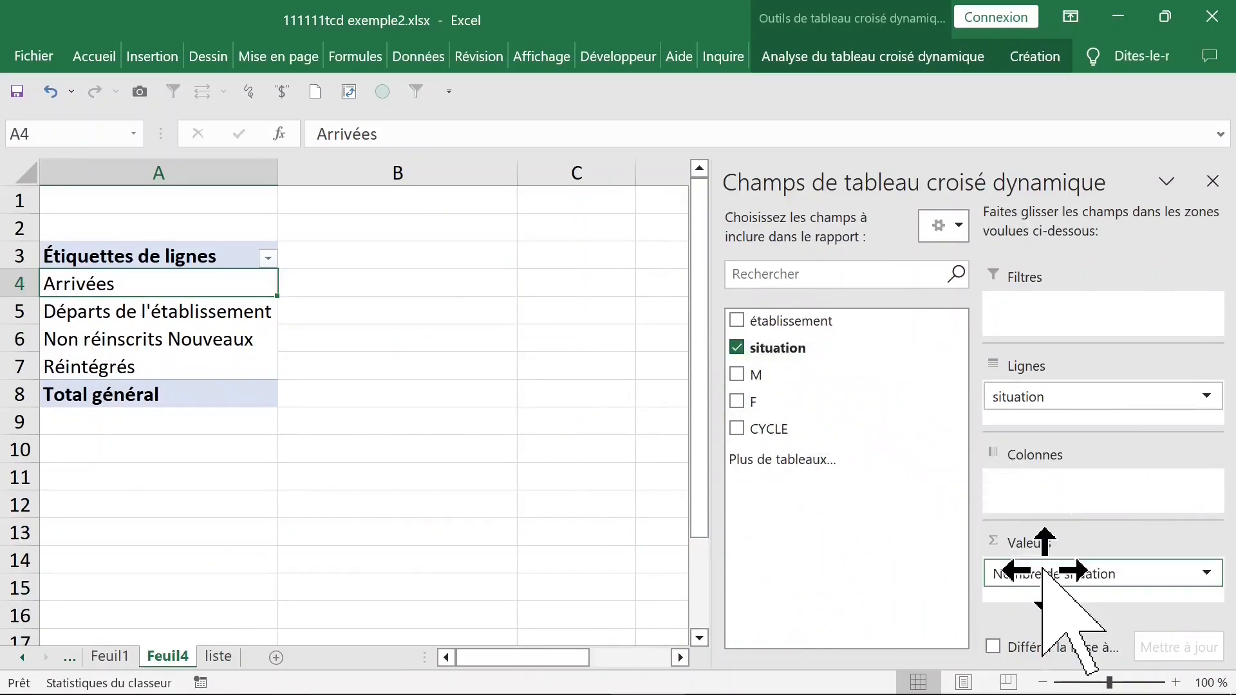
pyautogui.click(343, 316)
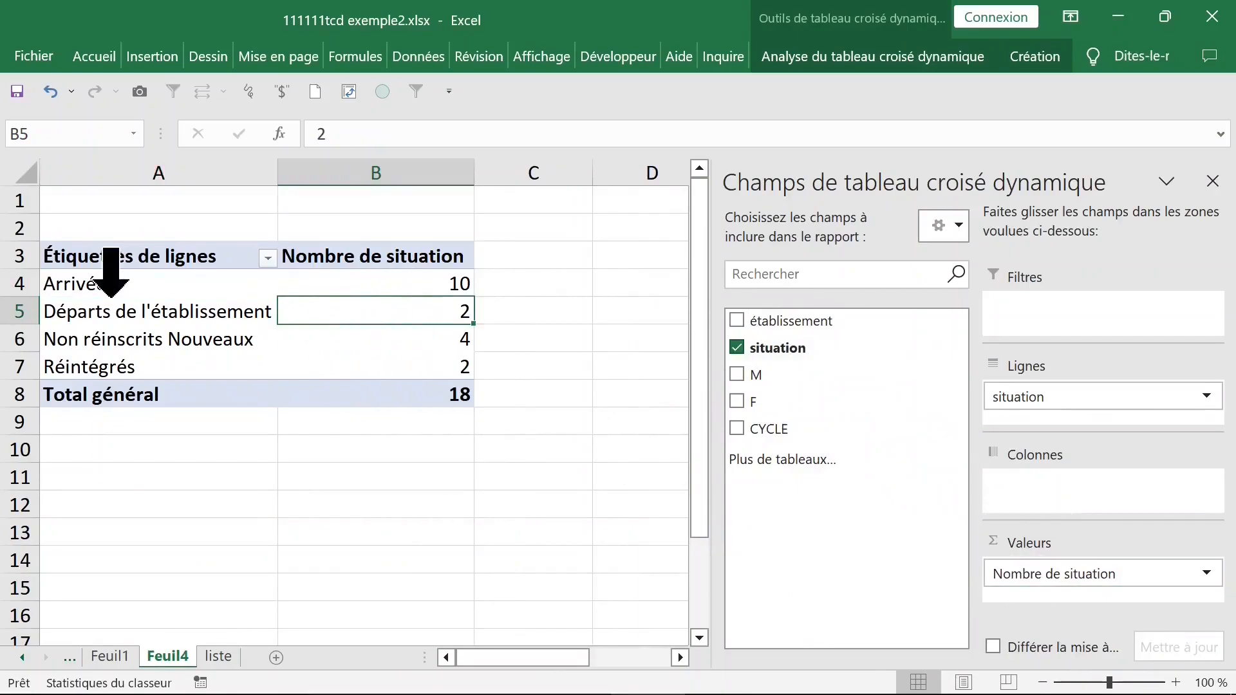
# Widen column A of the pivot table slightly and go through its situation labels
pyautogui.click(111, 290)
pyautogui.click(161, 294)
pyautogui.click(172, 315)
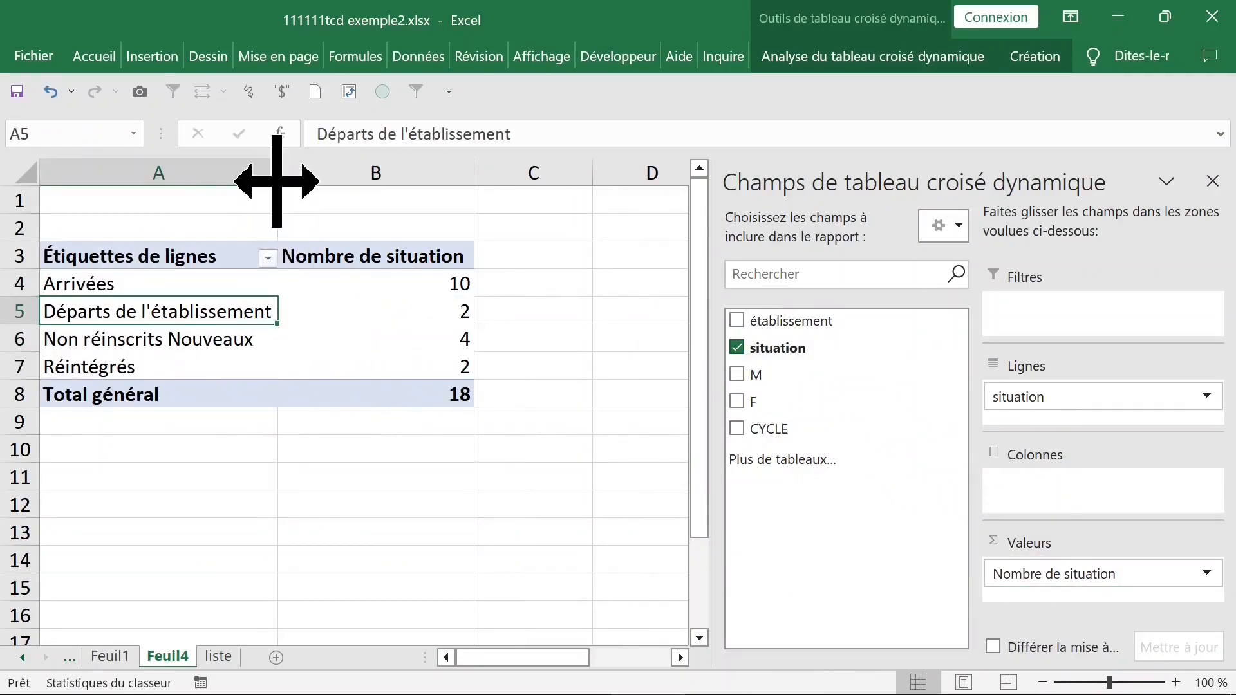
pyautogui.moveTo(304, 177); pyautogui.dragTo(306, 178)
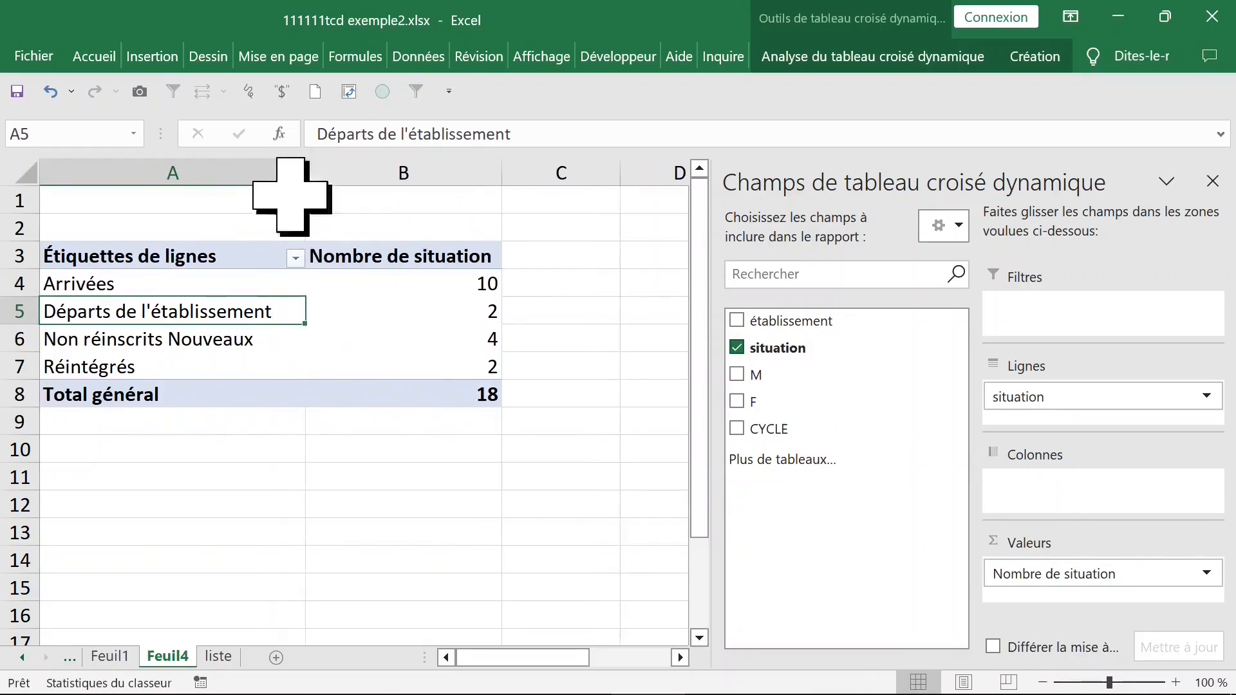
pyautogui.click(200, 341)
pyautogui.click(217, 368)
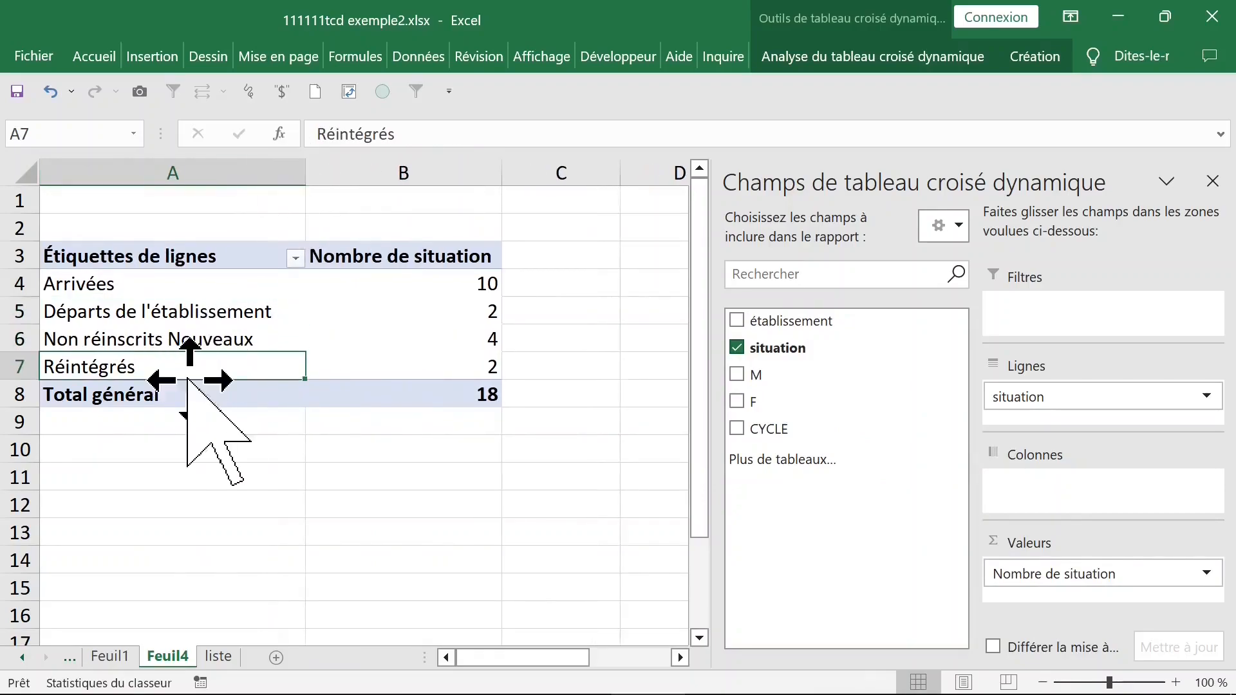
# Examine the situation, M and F columns of the source list on the liste sheet
pyautogui.click(217, 656)
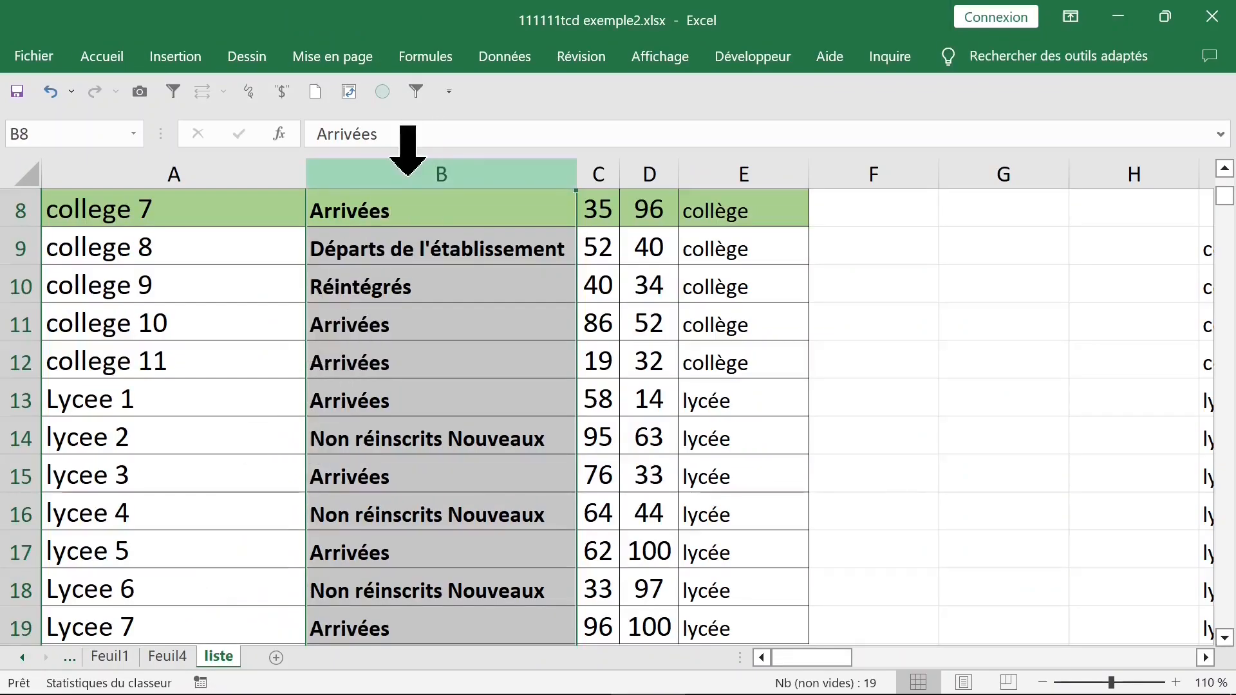
pyautogui.click(593, 254)
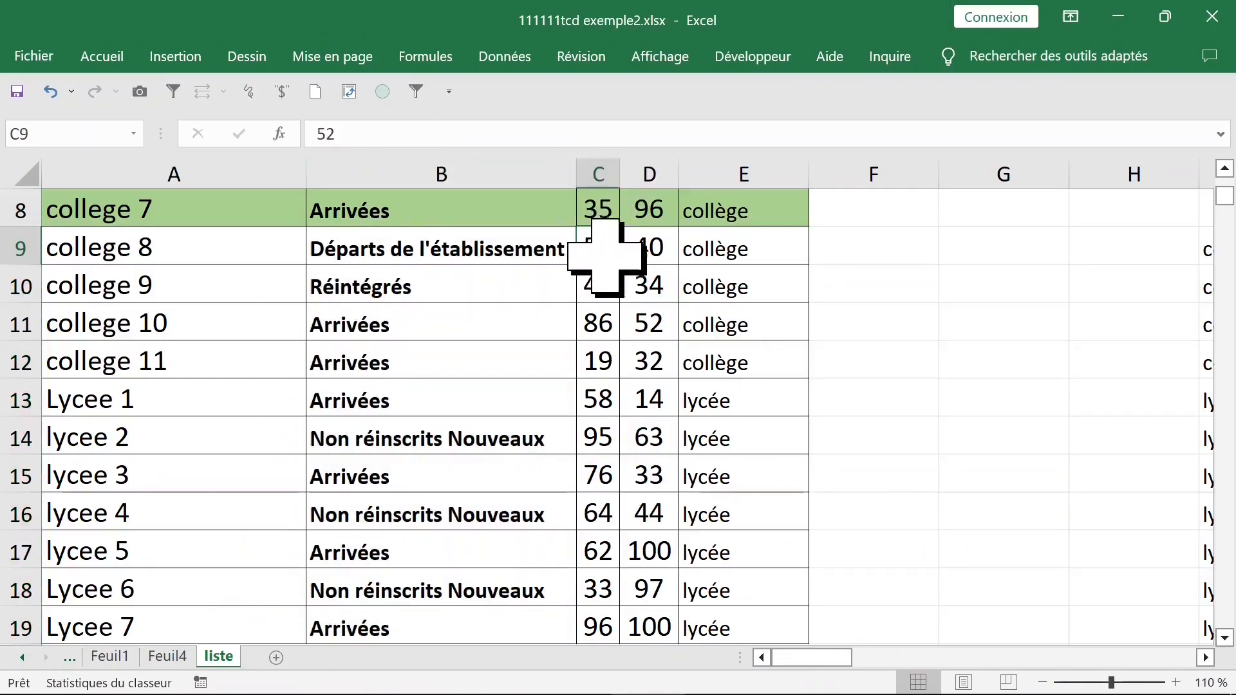
pyautogui.scroll(2, 599, 264)
pyautogui.scroll(1, 602, 264)
pyautogui.click(601, 254)
pyautogui.click(601, 173)
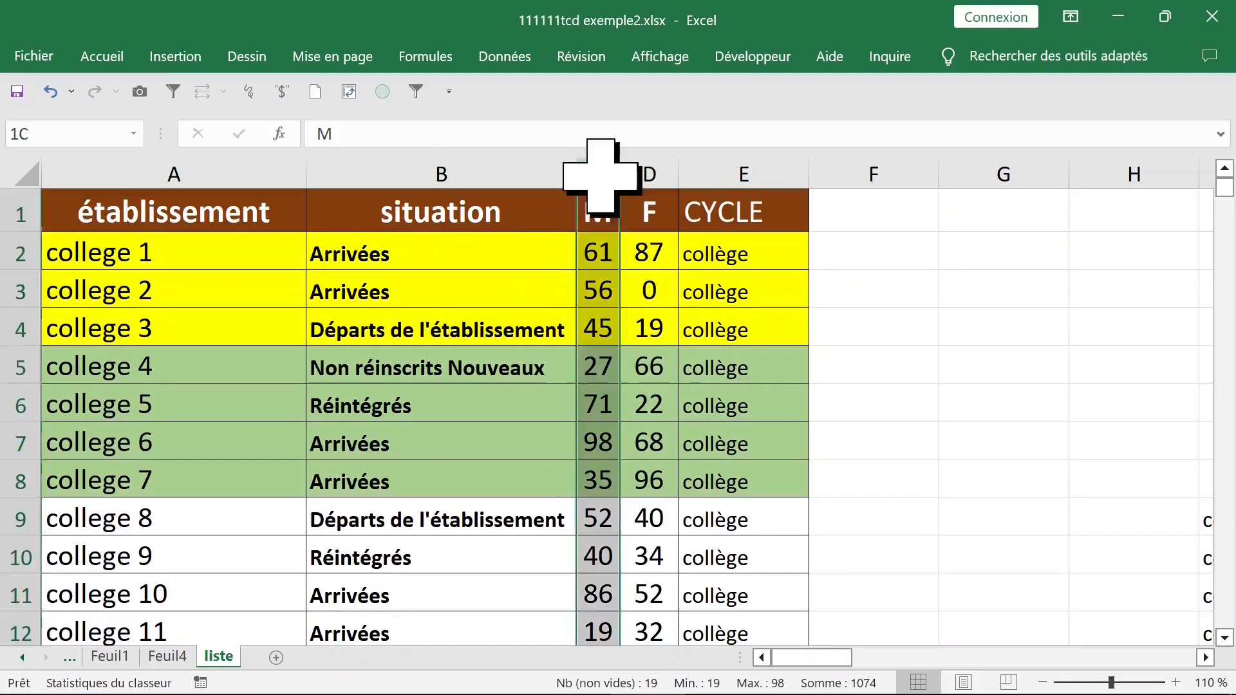
pyautogui.click(649, 173)
pyautogui.click(419, 257)
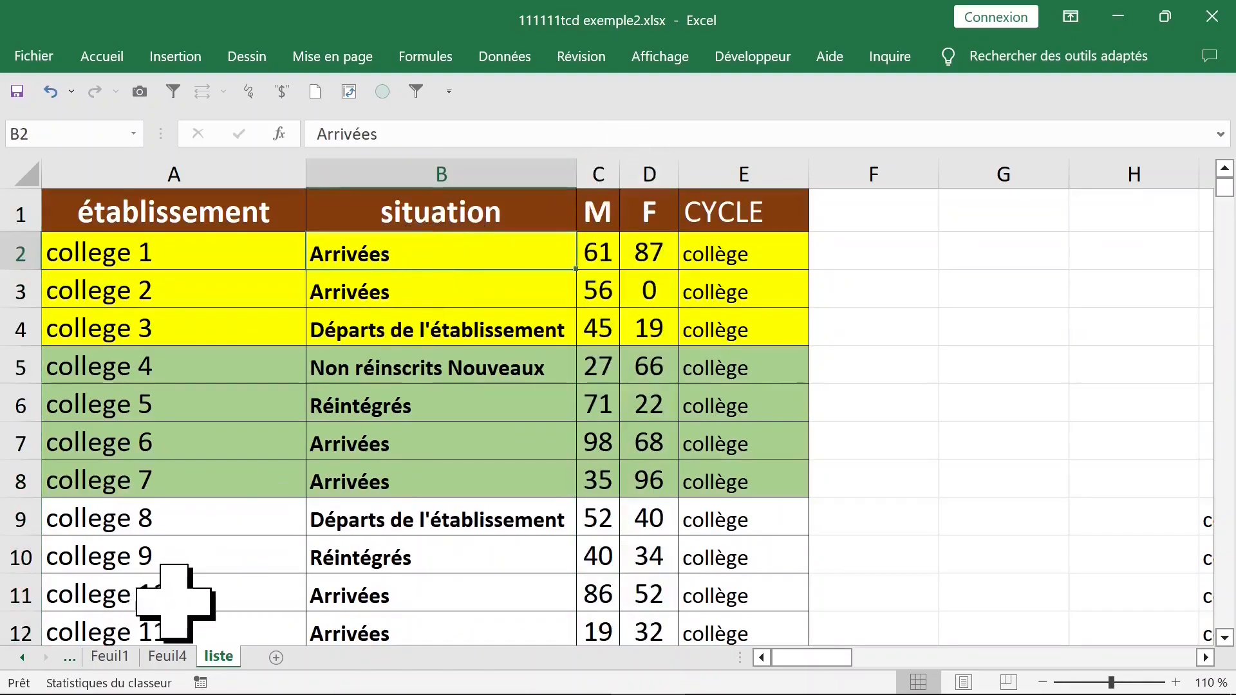
# Add the M and F fields as sums to the Feuil4 pivot table's values and remove Nombre de situation
pyautogui.click(167, 656)
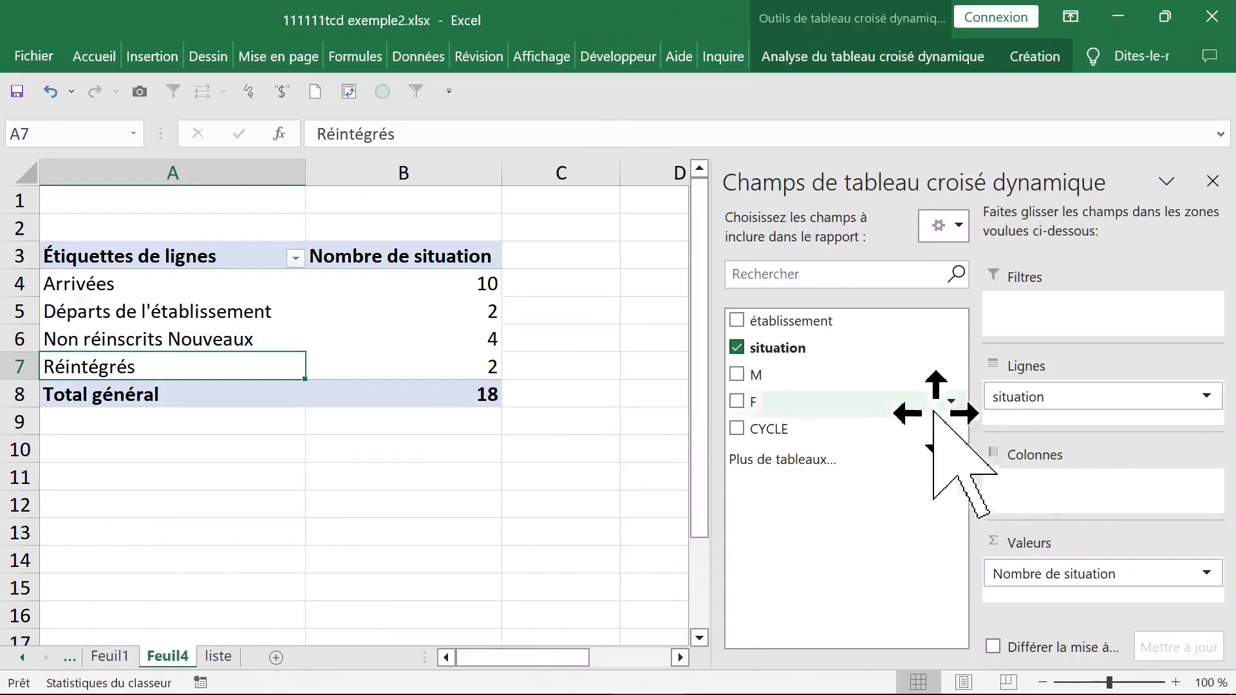
pyautogui.moveTo(787, 380); pyautogui.dragTo(1043, 583)
pyautogui.moveTo(792, 403); pyautogui.dragTo(1033, 579)
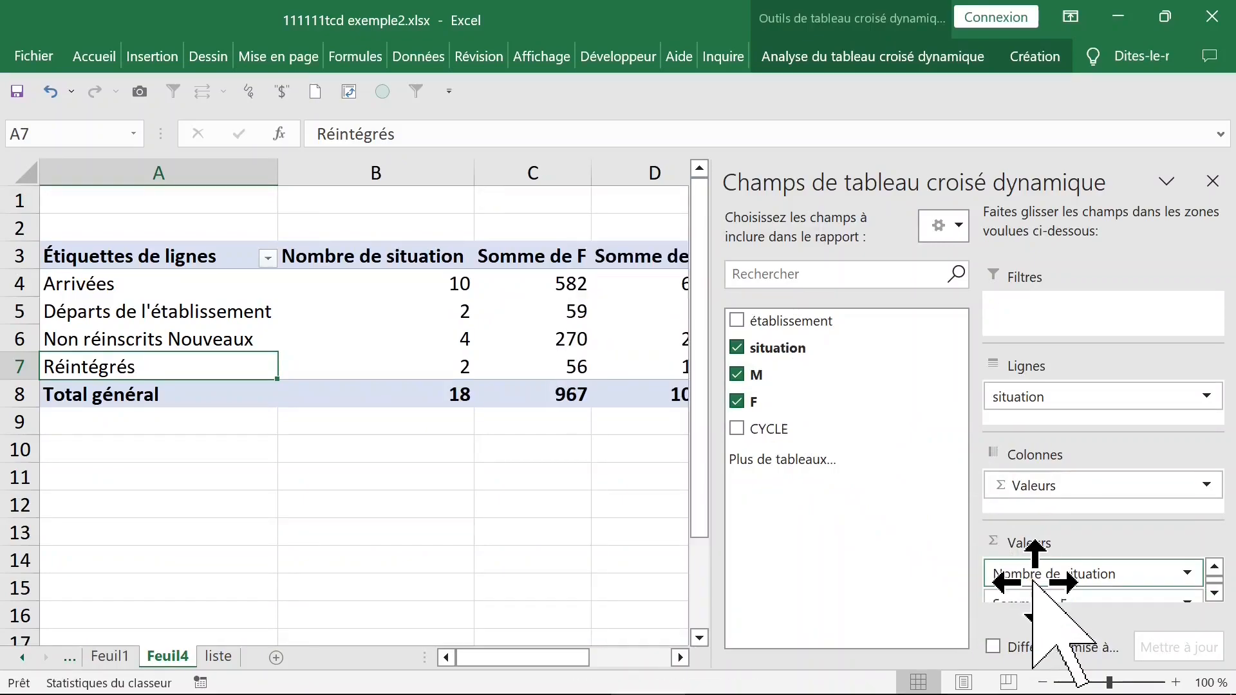
pyautogui.moveTo(1112, 572); pyautogui.dragTo(496, 505)
pyautogui.click(473, 506)
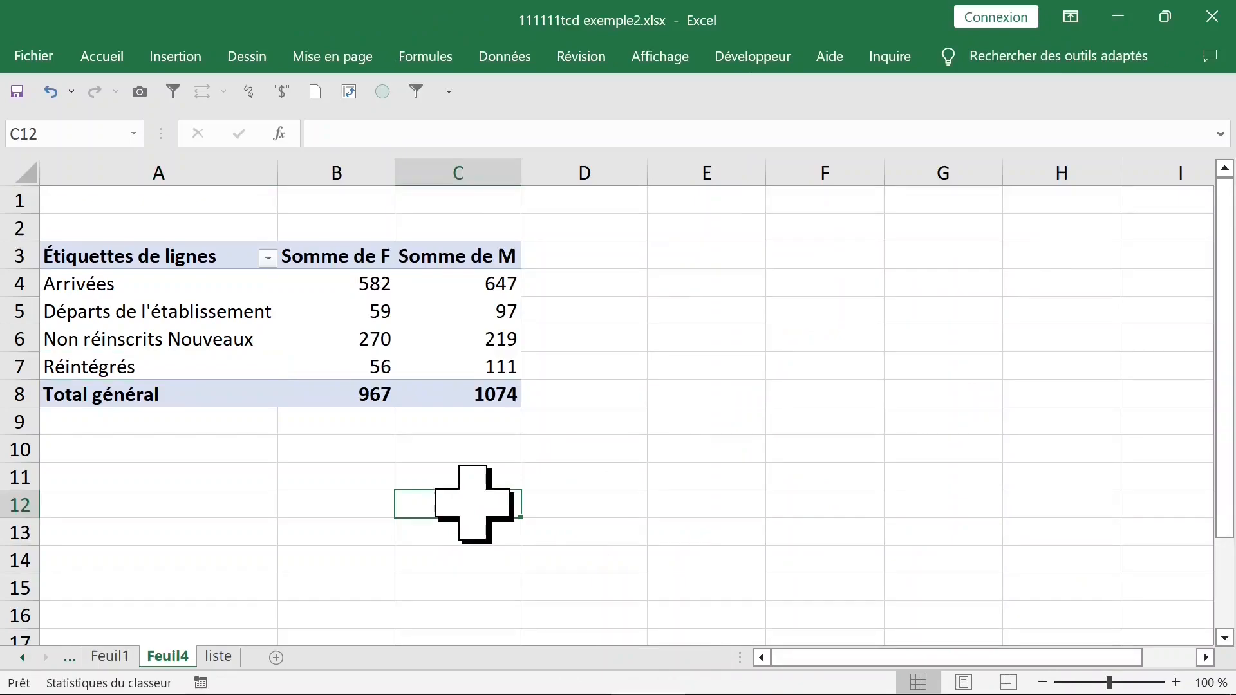
# Review the Somme de F and Somme de M figures per situation in B3:C8 of the pivot table
pyautogui.click(301, 315)
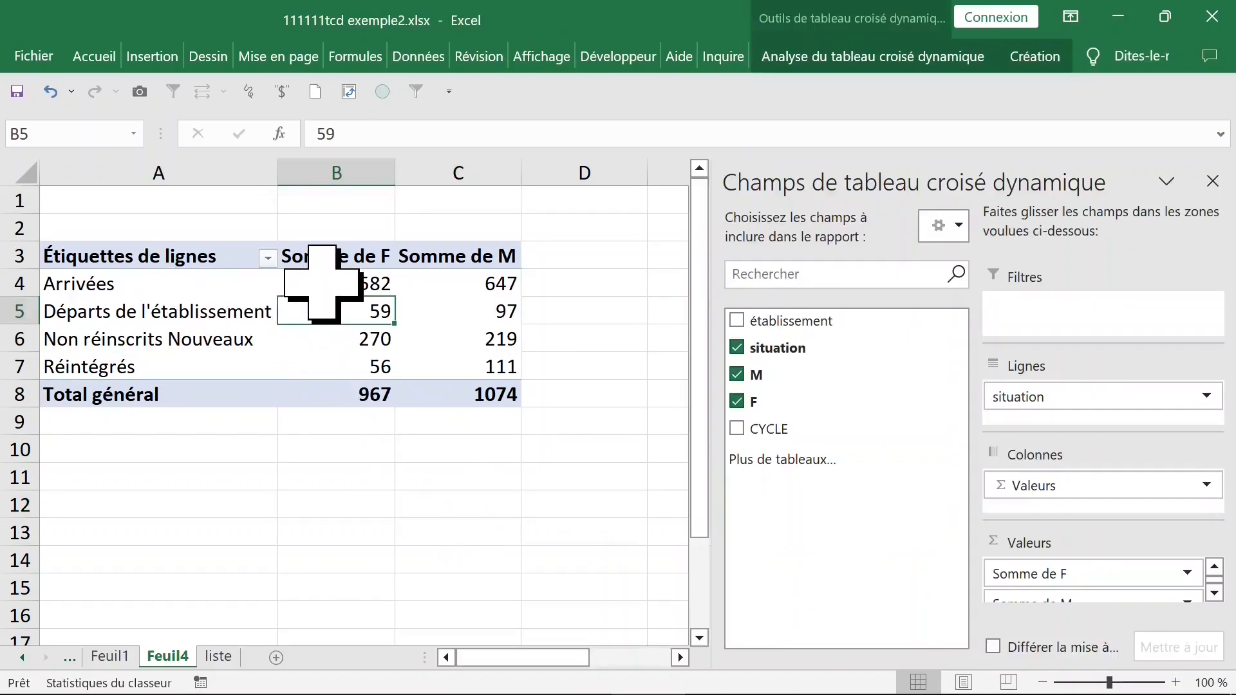
pyautogui.click(428, 277)
pyautogui.click(351, 283)
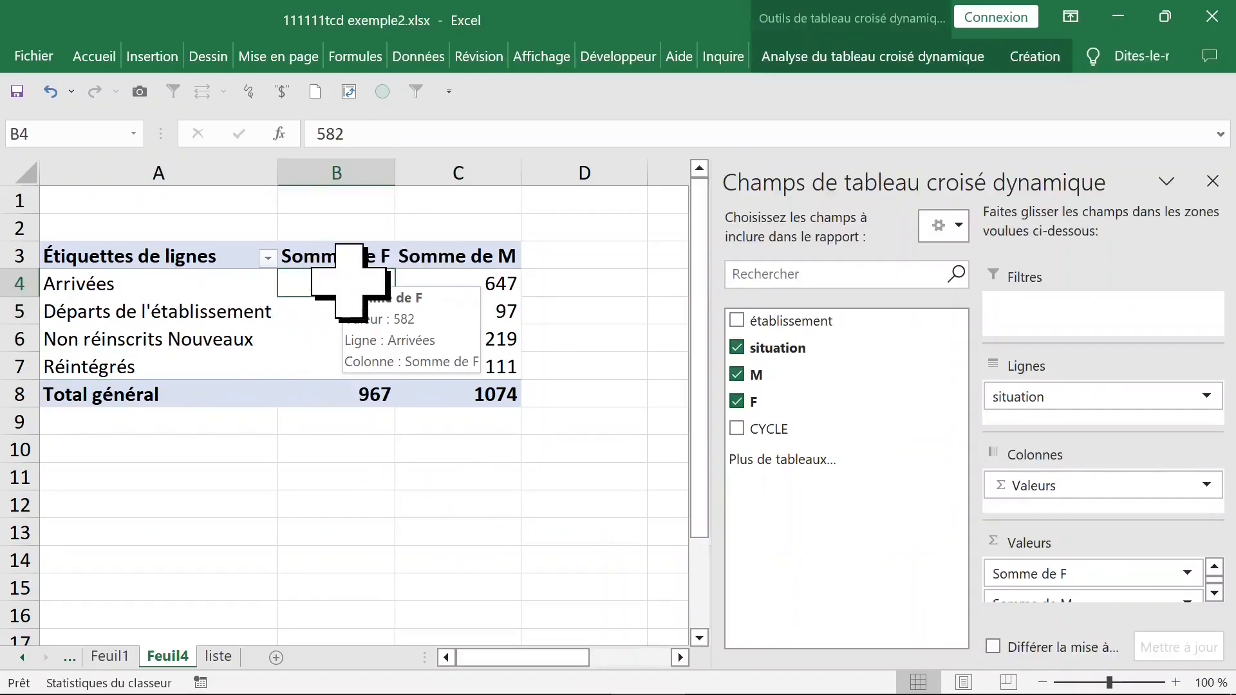
pyautogui.moveTo(345, 262); pyautogui.dragTo(459, 391)
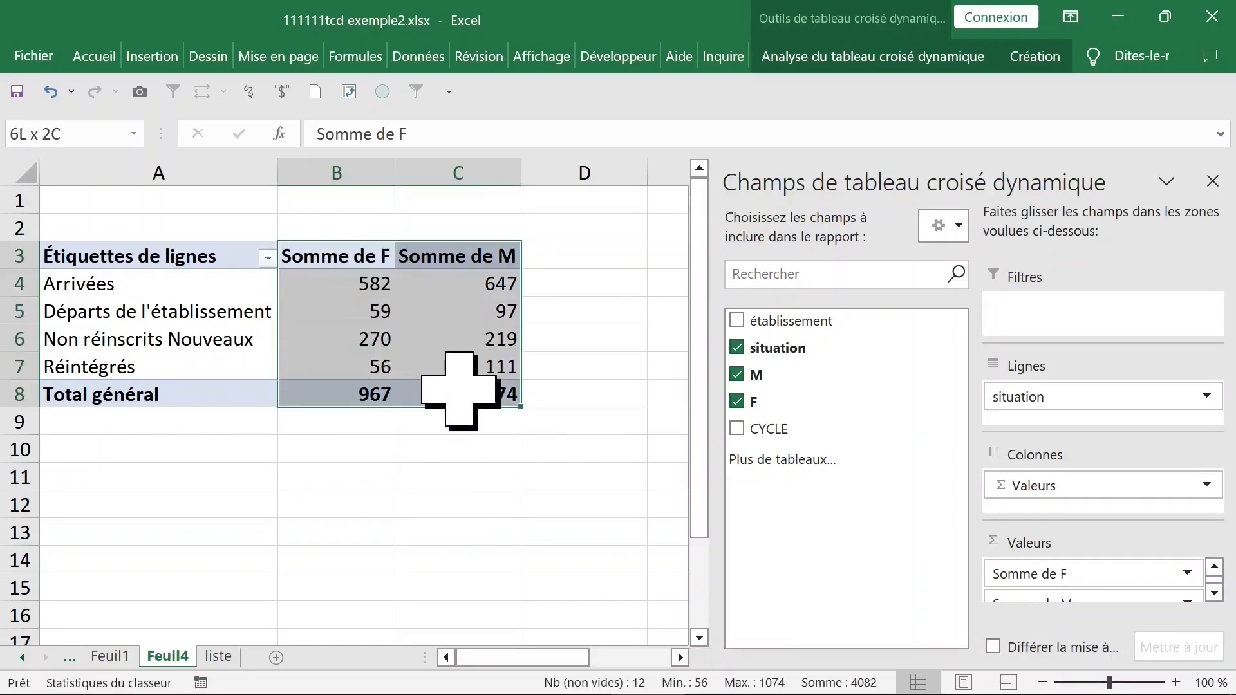
# Compare the Feuil4 pivot table's M and F sums per situation with the source columns on the liste sheet
pyautogui.moveTo(359, 254); pyautogui.dragTo(483, 394)
pyautogui.click(160, 273)
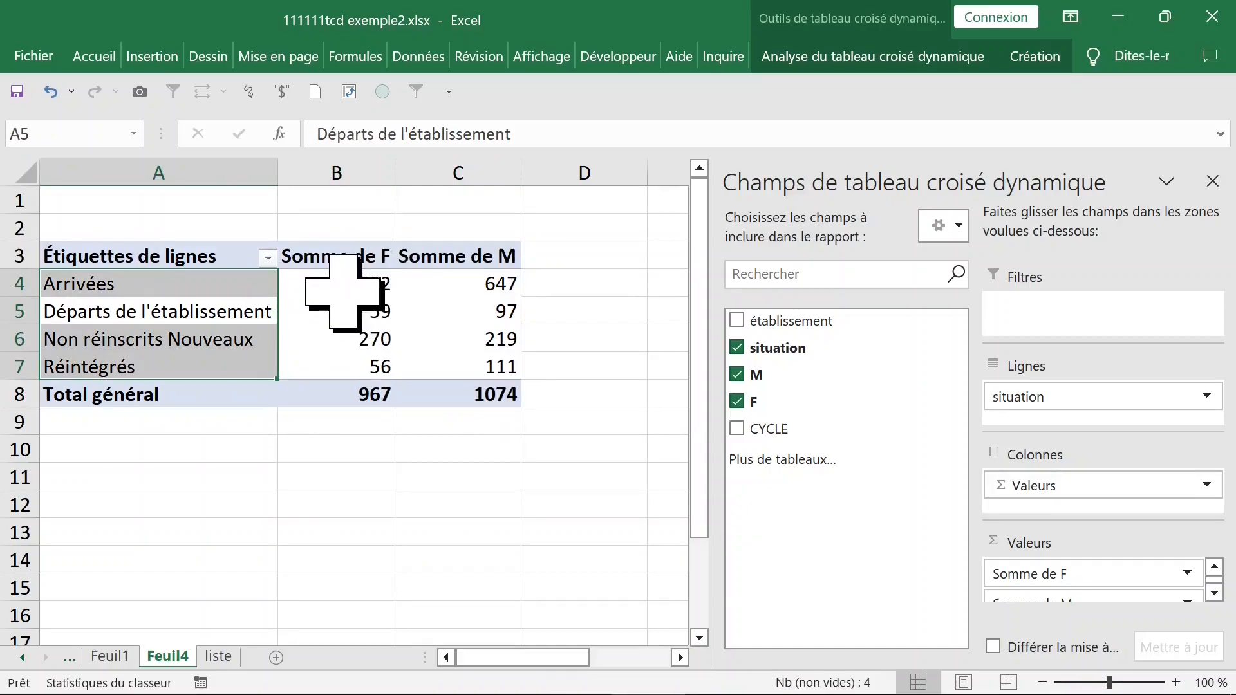
pyautogui.click(219, 657)
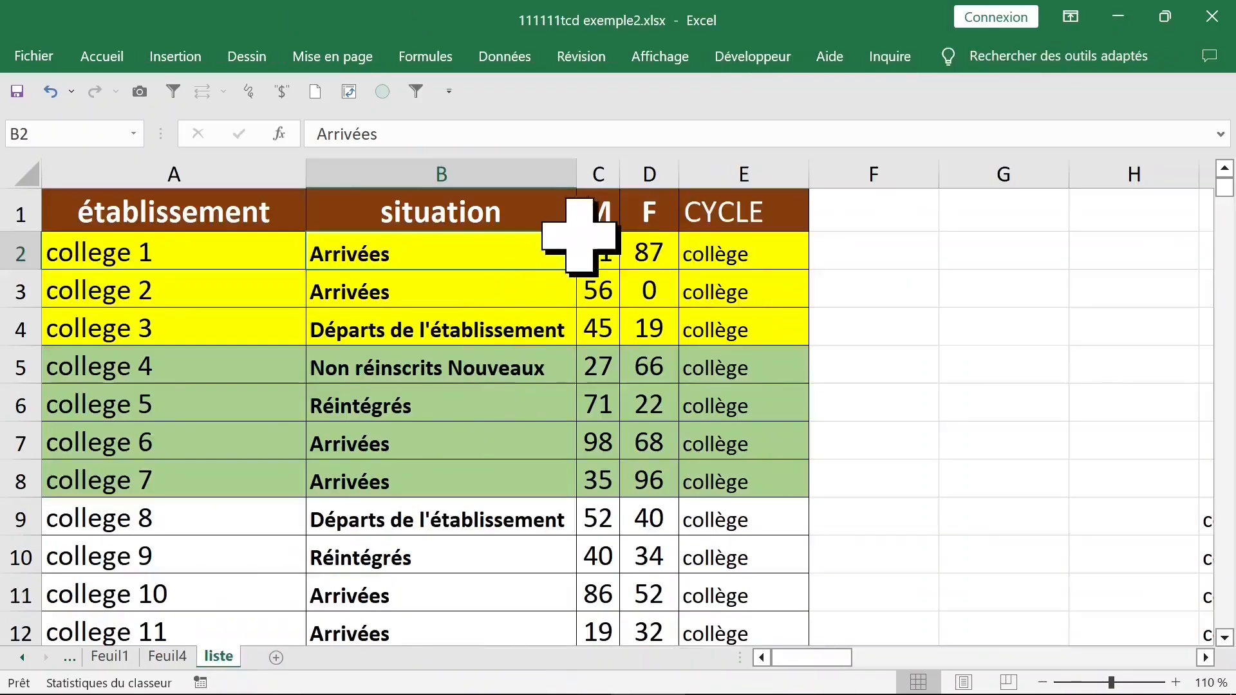
pyautogui.click(592, 179)
pyautogui.click(646, 174)
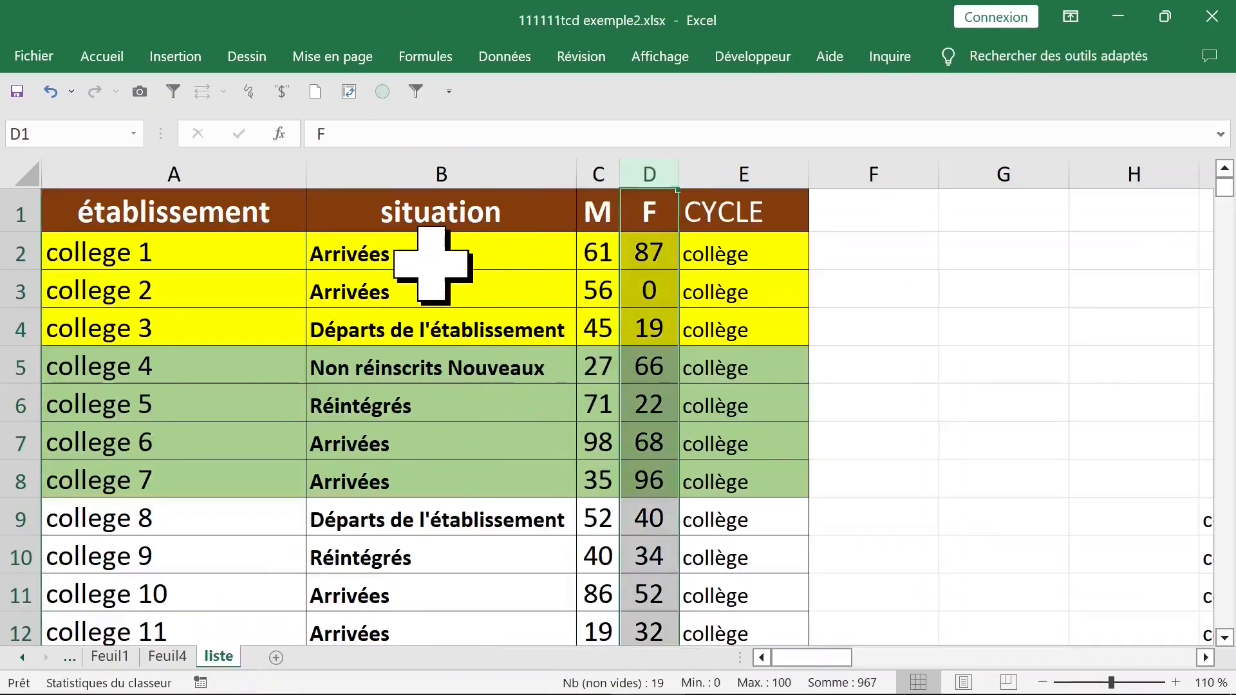
pyautogui.click(427, 261)
pyautogui.click(169, 657)
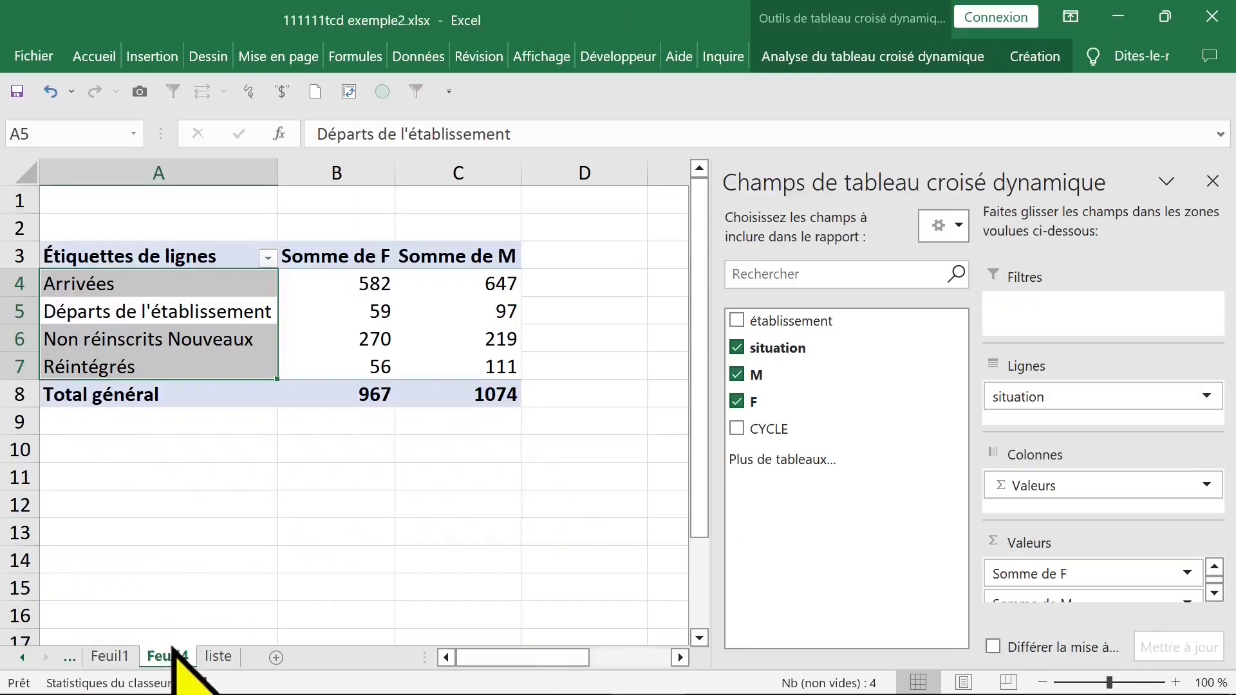
pyautogui.click(239, 319)
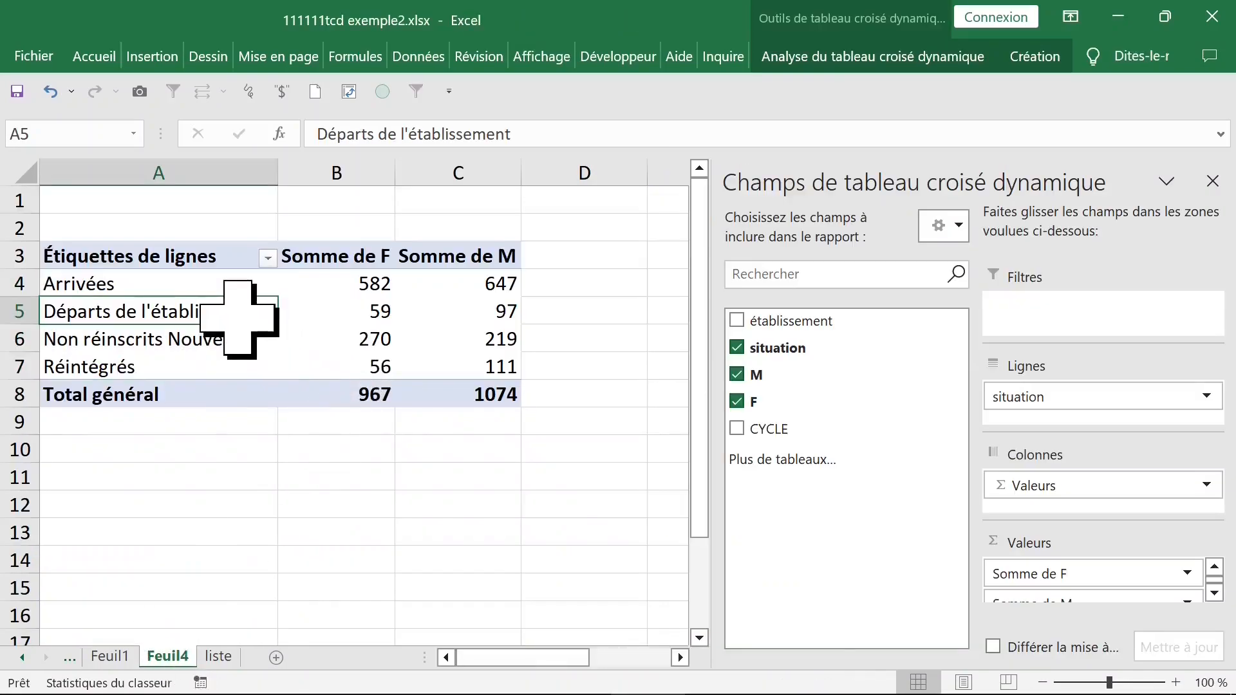
# Try summarising the F values by Moyenne in the Feuil4 pivot table, and undo the change
pyautogui.click(346, 287)
pyautogui.rightClick(339, 286)
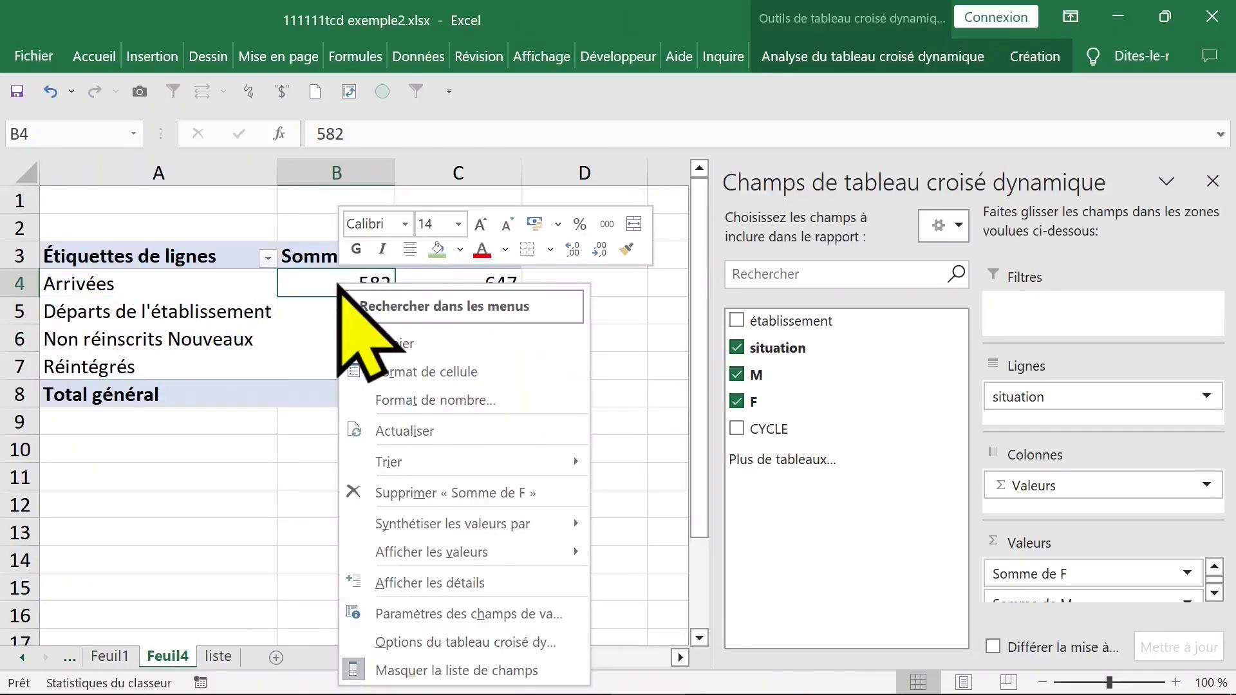
pyautogui.moveTo(454, 520)
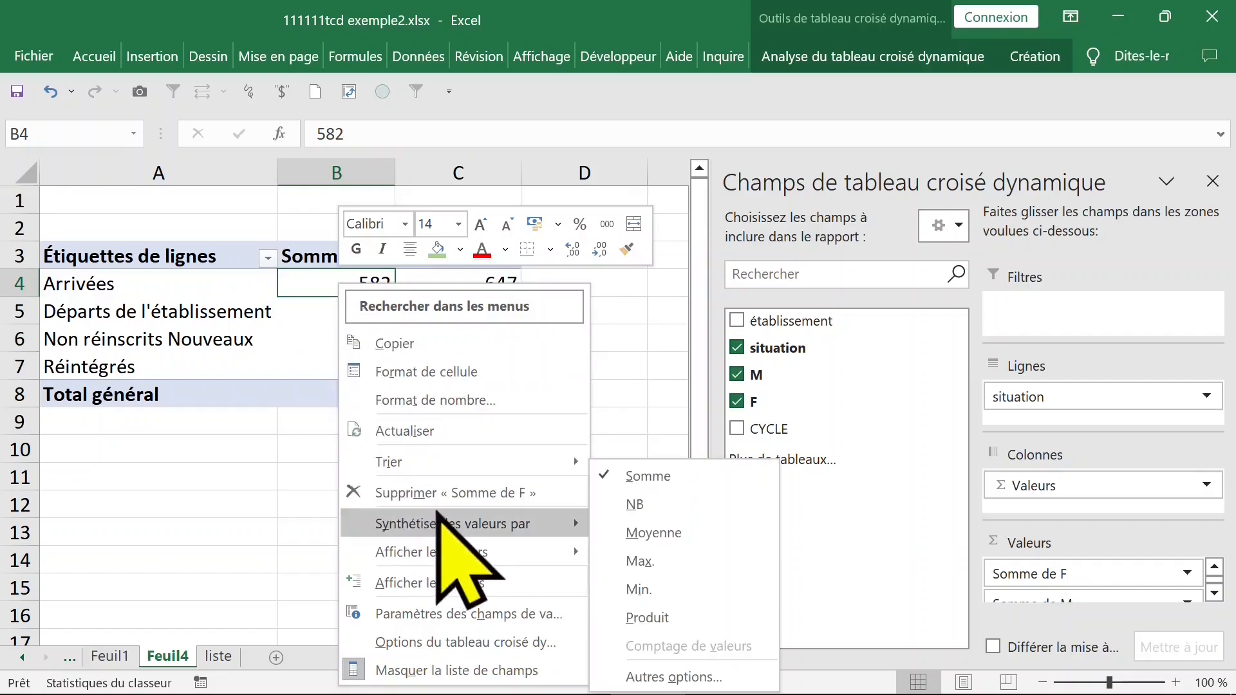
pyautogui.click(653, 533)
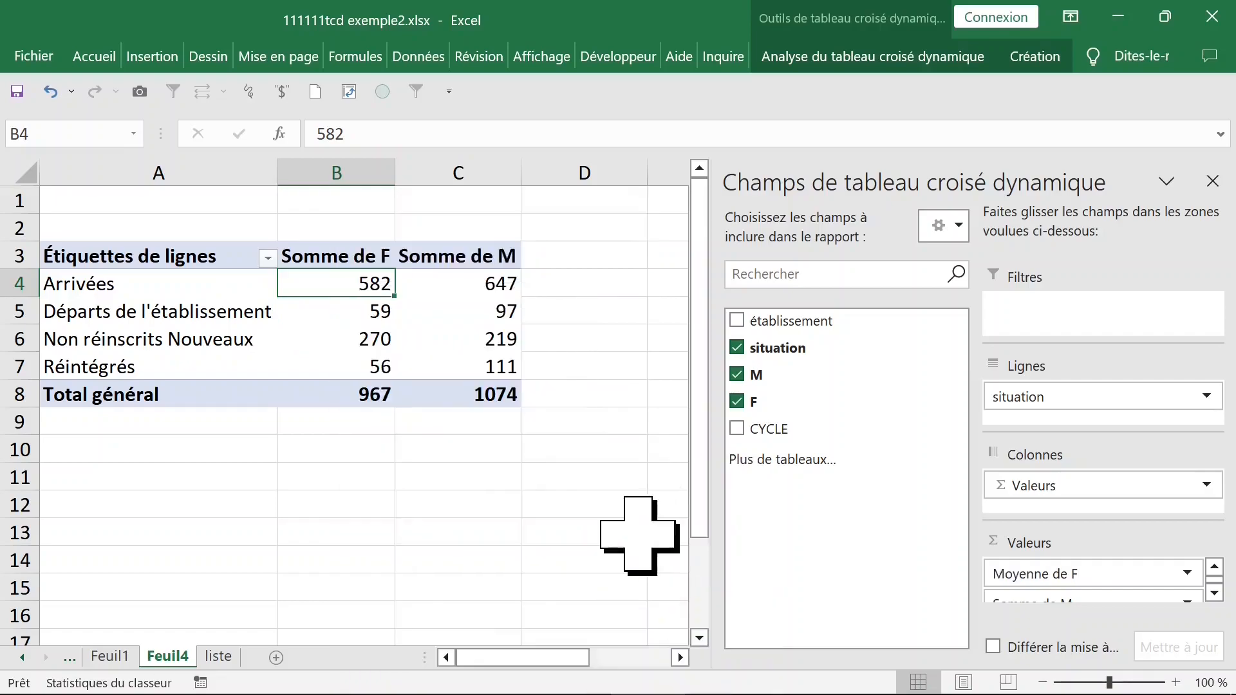
pyautogui.click(371, 395)
pyautogui.moveTo(365, 289); pyautogui.dragTo(492, 396)
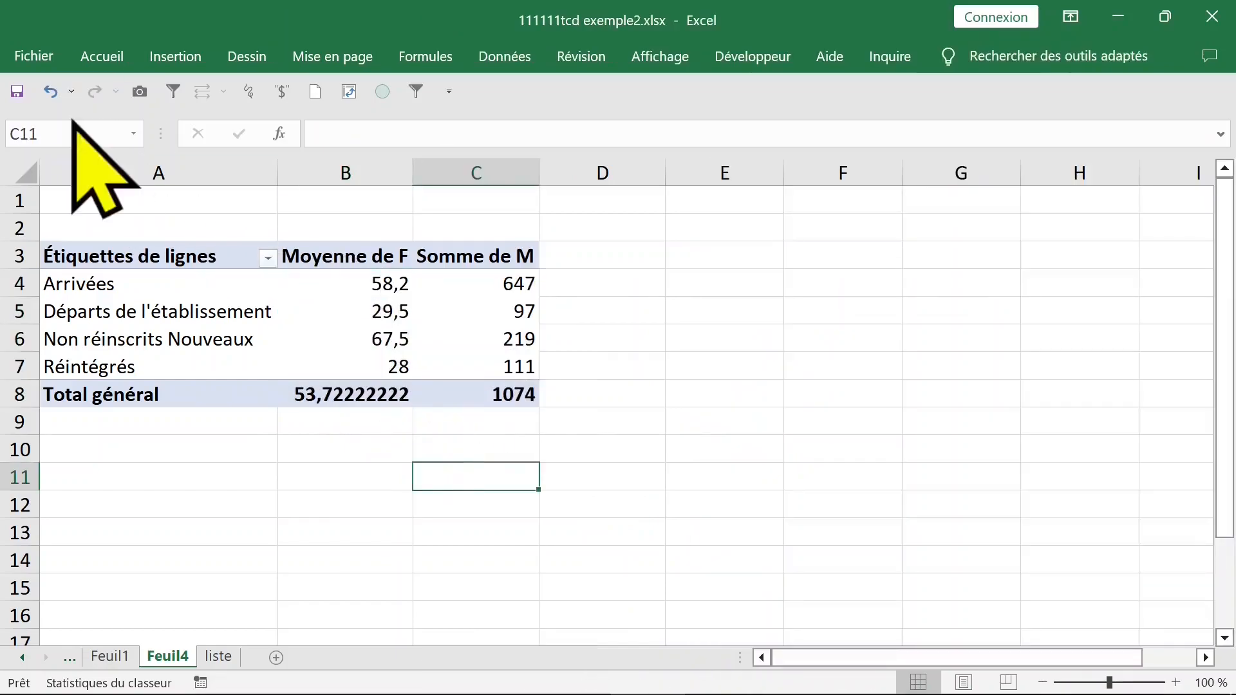
pyautogui.click(50, 91)
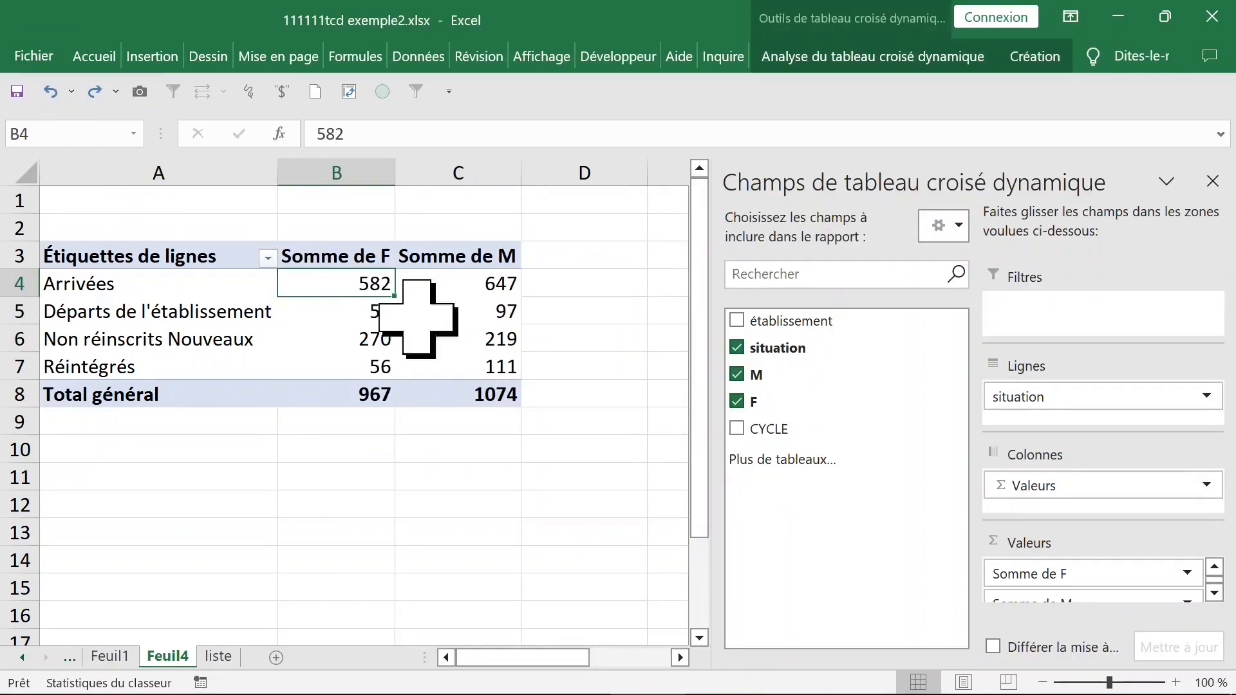
# Summarise the F value field by Moyenne and give it the Nombre format with 0 decimals
pyautogui.click(1187, 574)
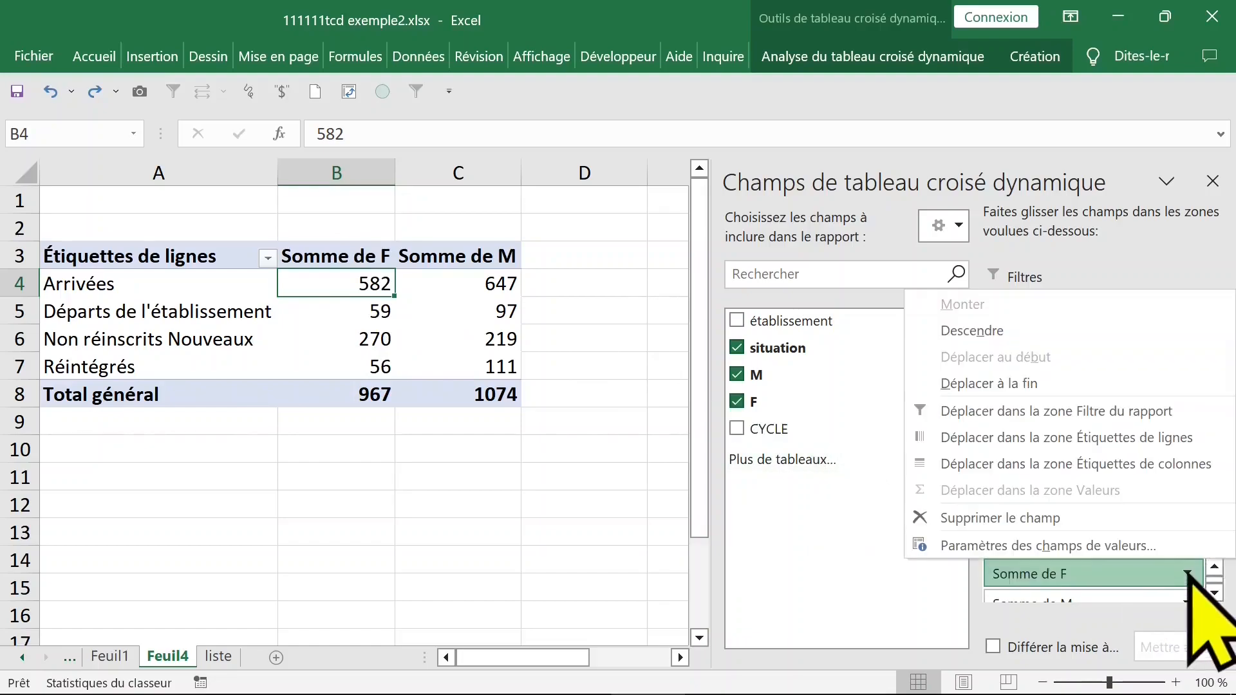
pyautogui.click(1098, 547)
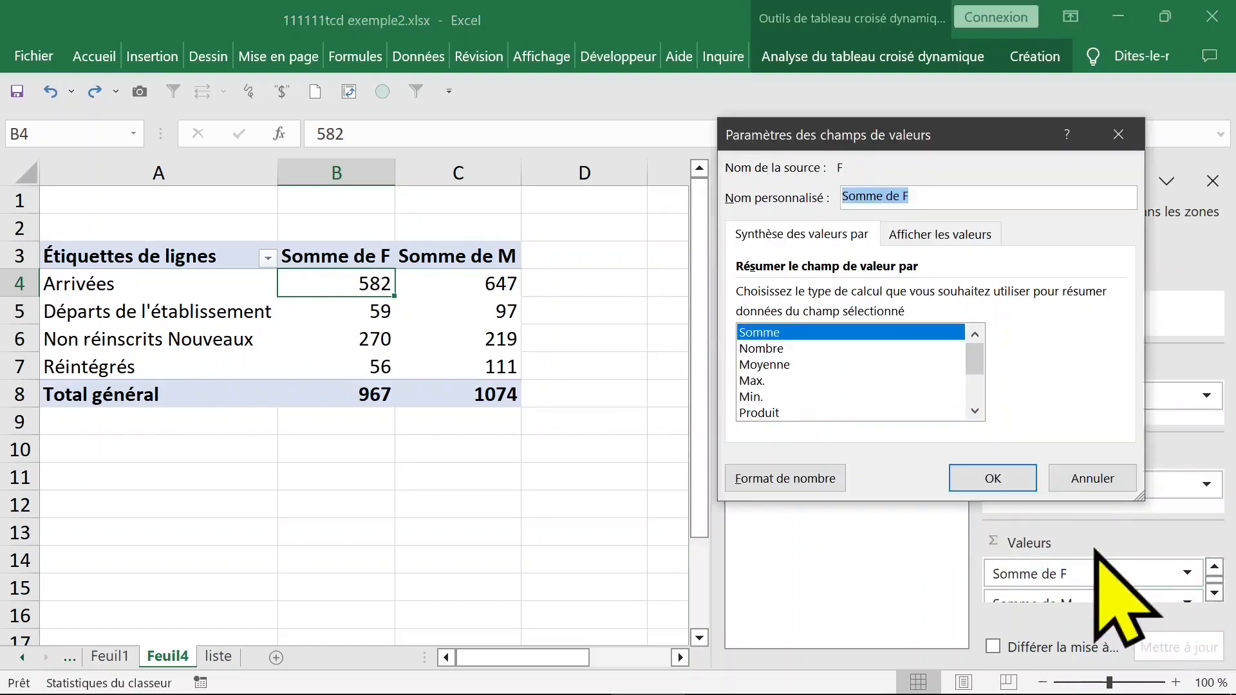
pyautogui.click(773, 364)
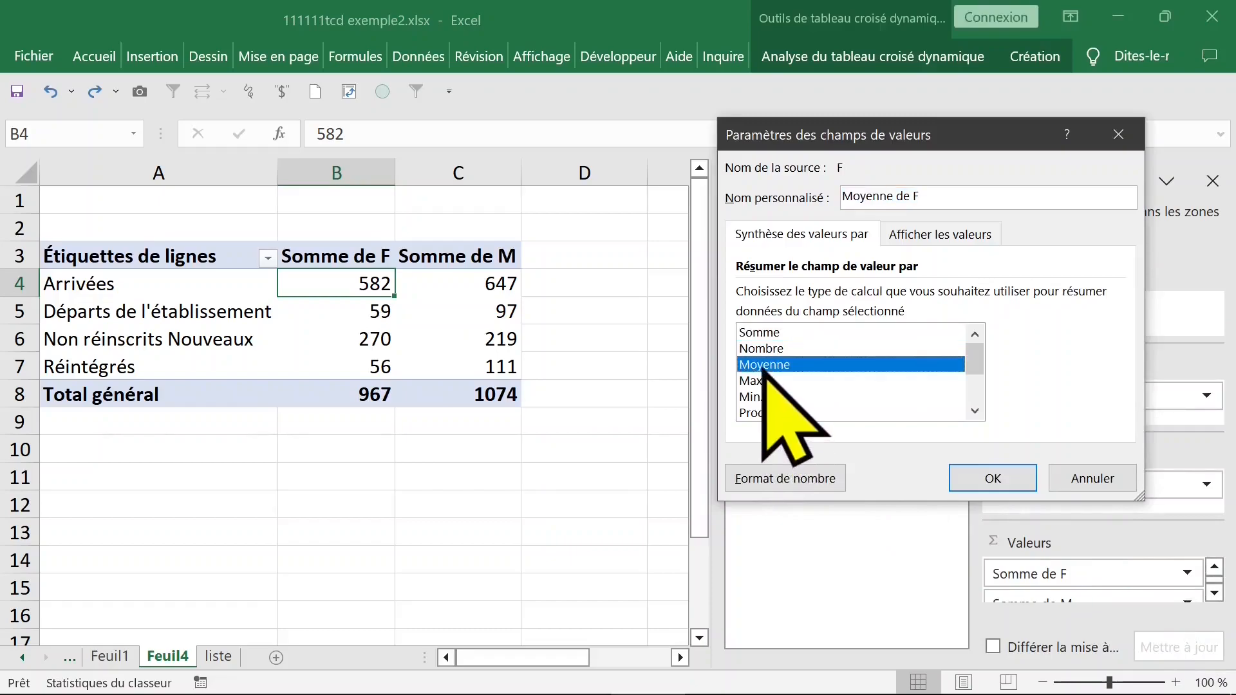
pyautogui.click(792, 483)
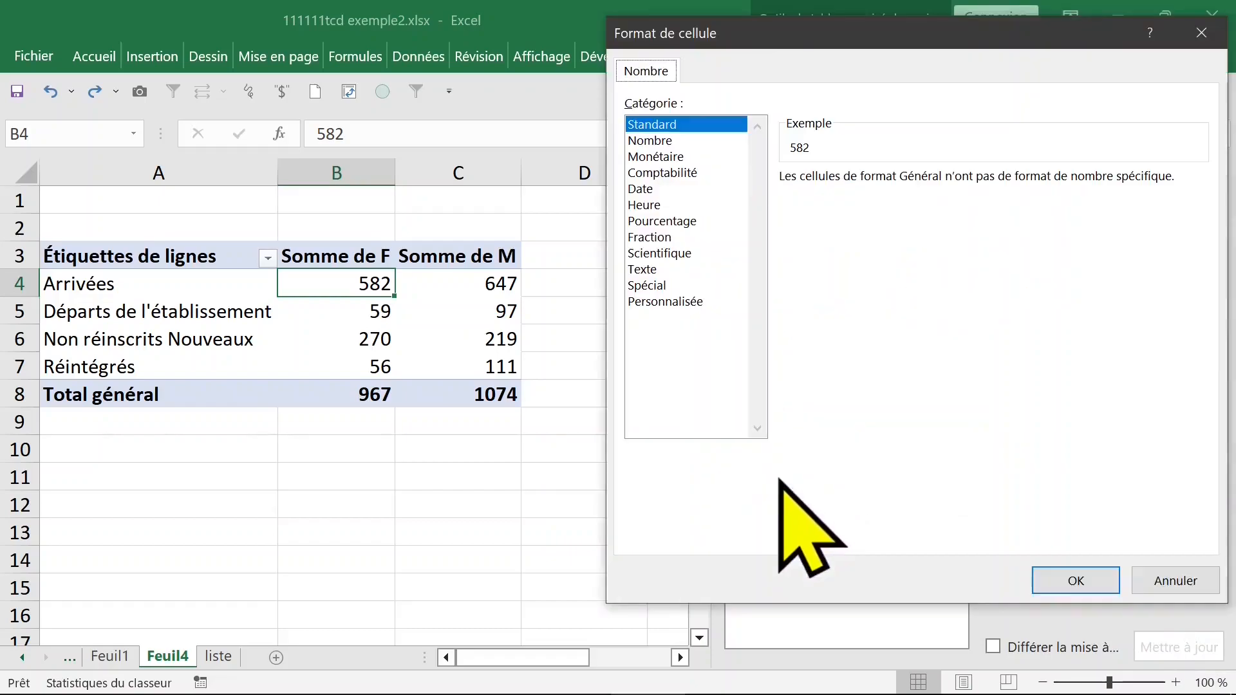
pyautogui.click(676, 140)
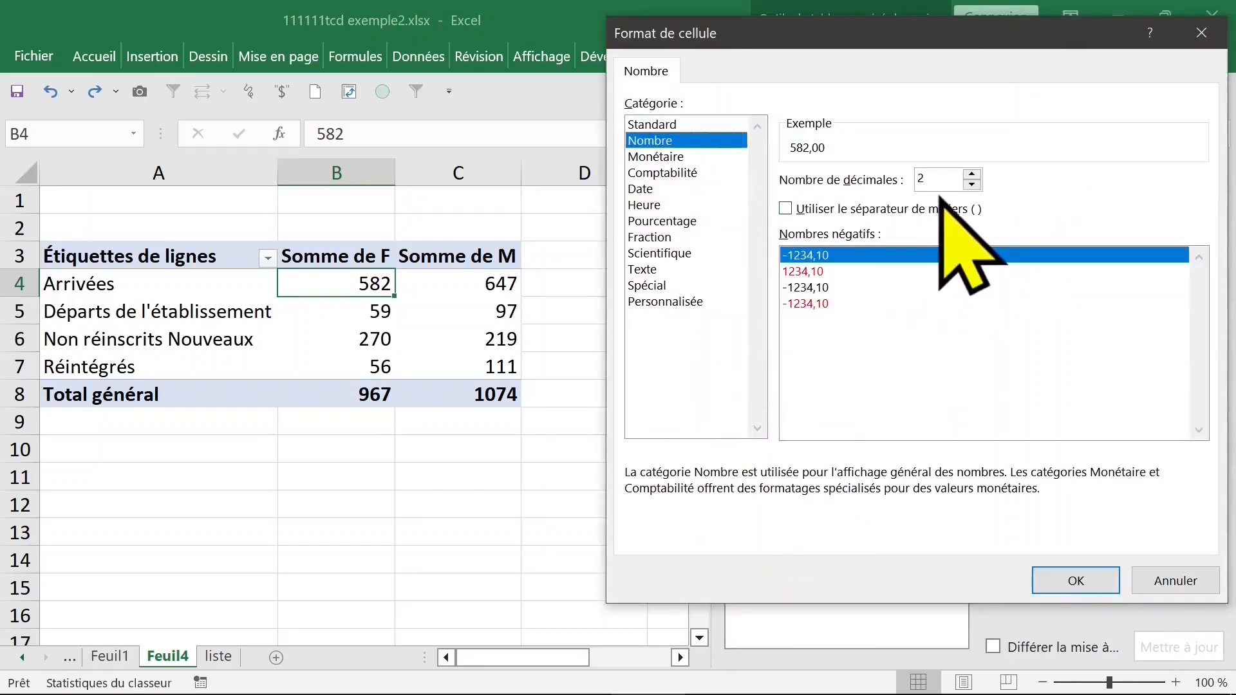
pyautogui.click(972, 184)
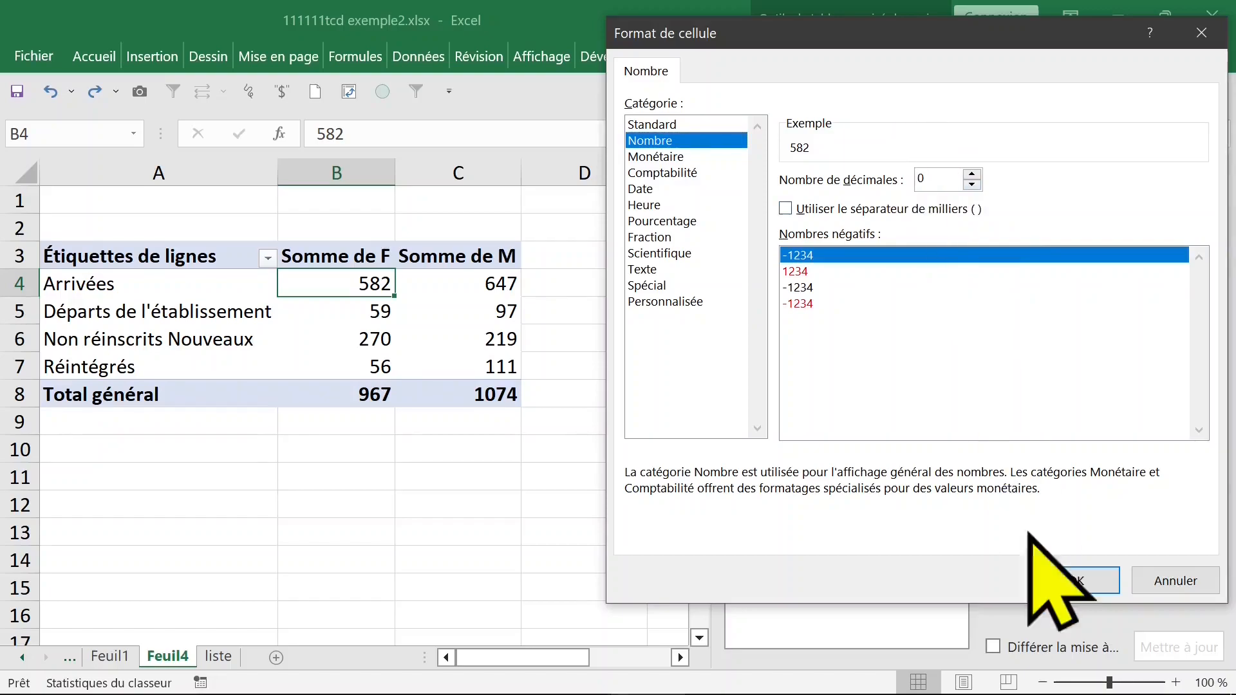
pyautogui.click(1075, 582)
pyautogui.click(1001, 487)
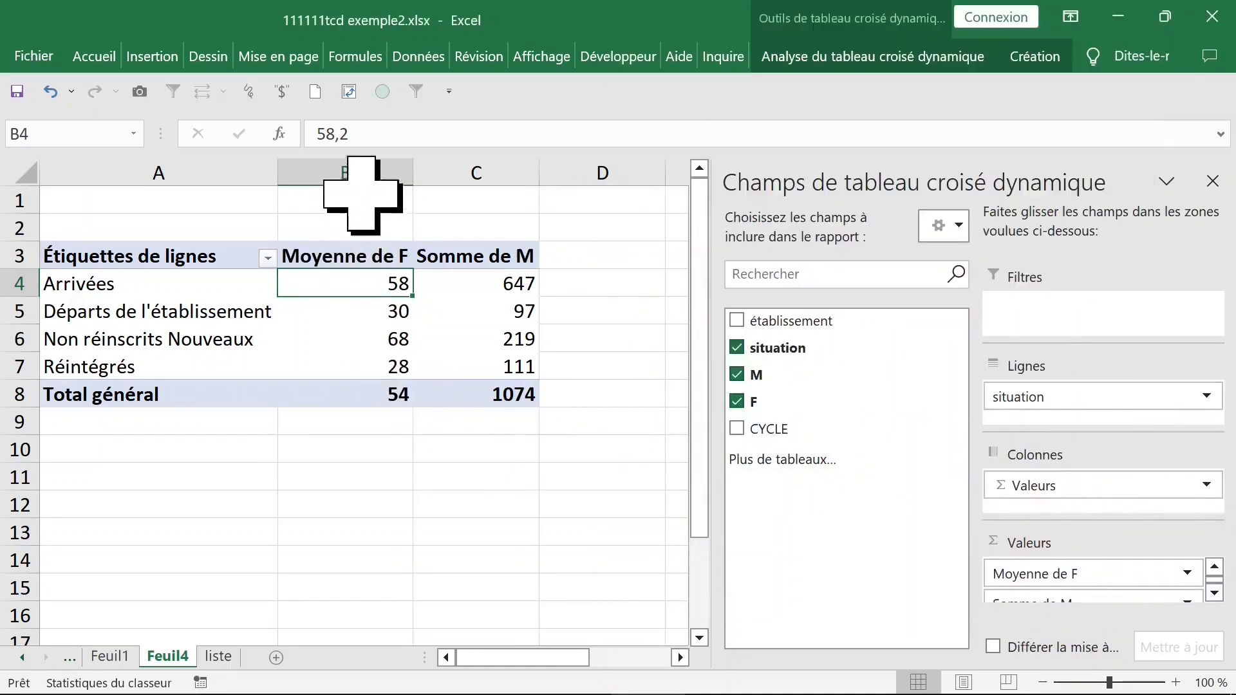
pyautogui.click(340, 169)
# Summarise the M value field by Moyenne and give it the Nombre format with 0 decimals
pyautogui.click(472, 277)
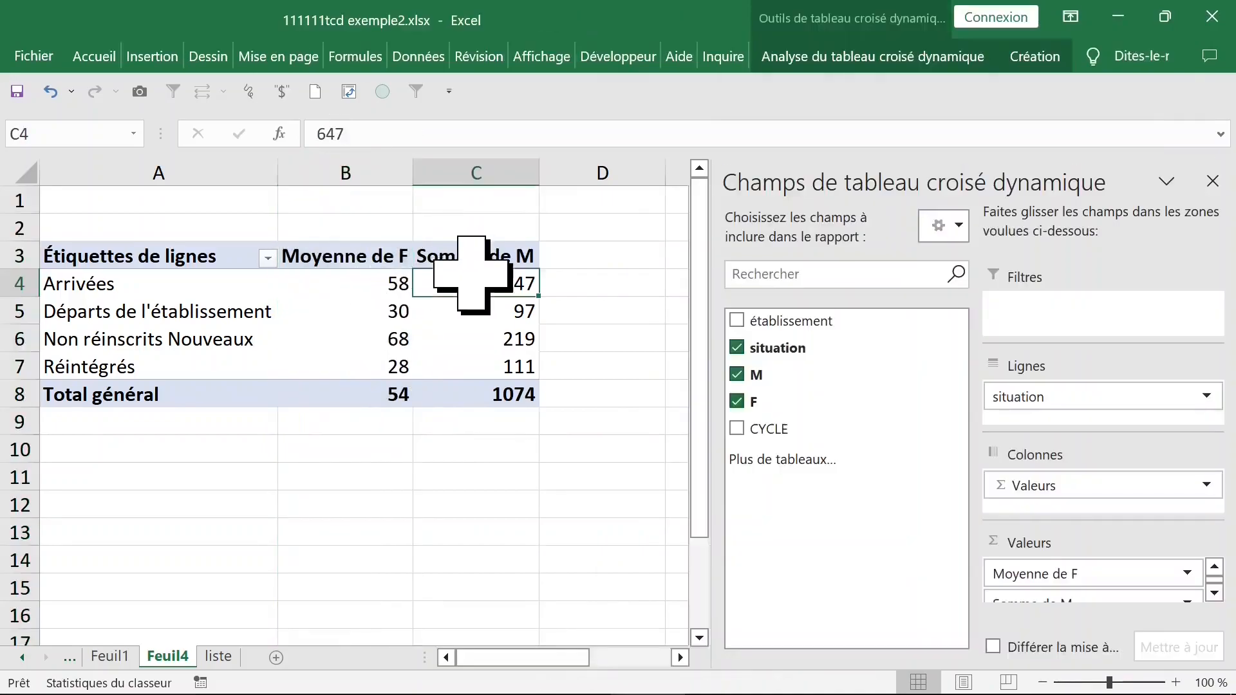
pyautogui.click(482, 173)
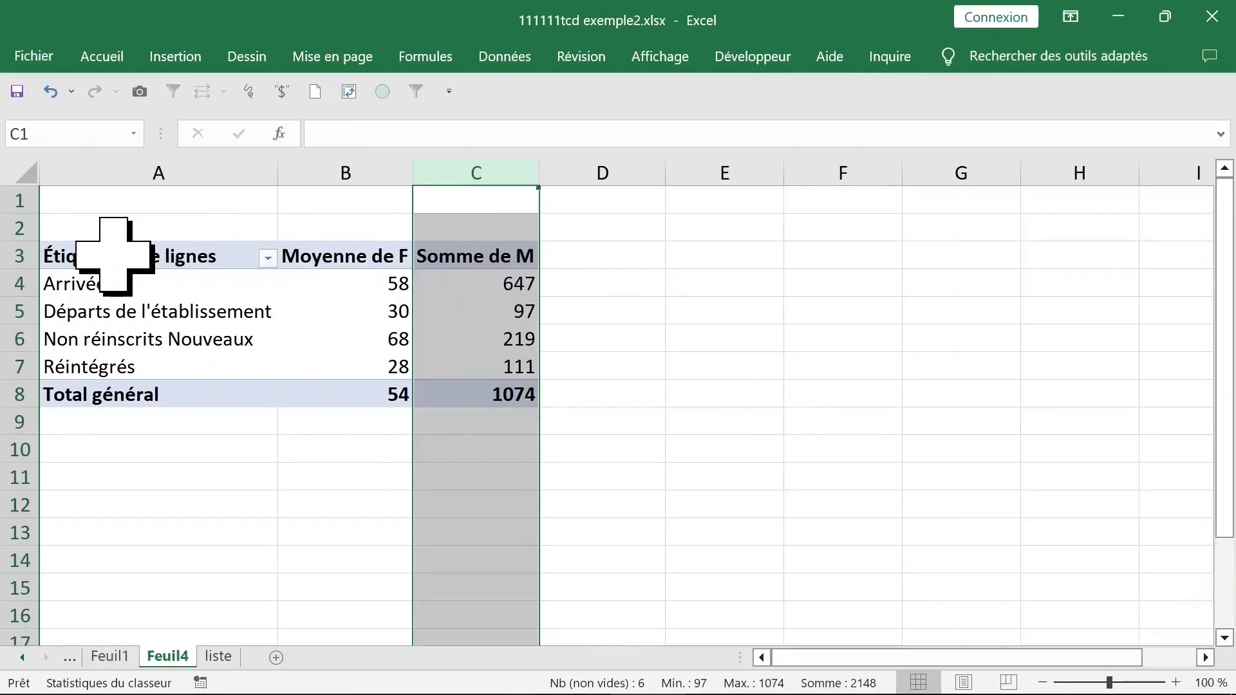
pyautogui.click(10, 256)
pyautogui.click(486, 260)
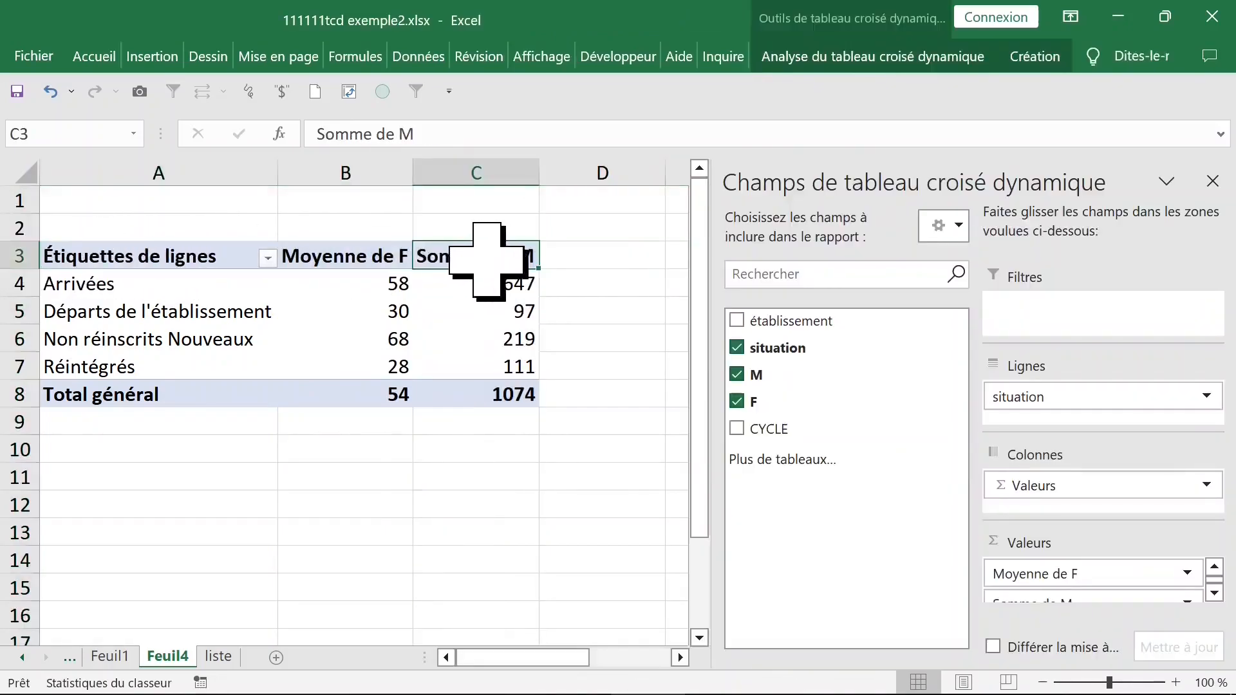
pyautogui.doubleClick(486, 261)
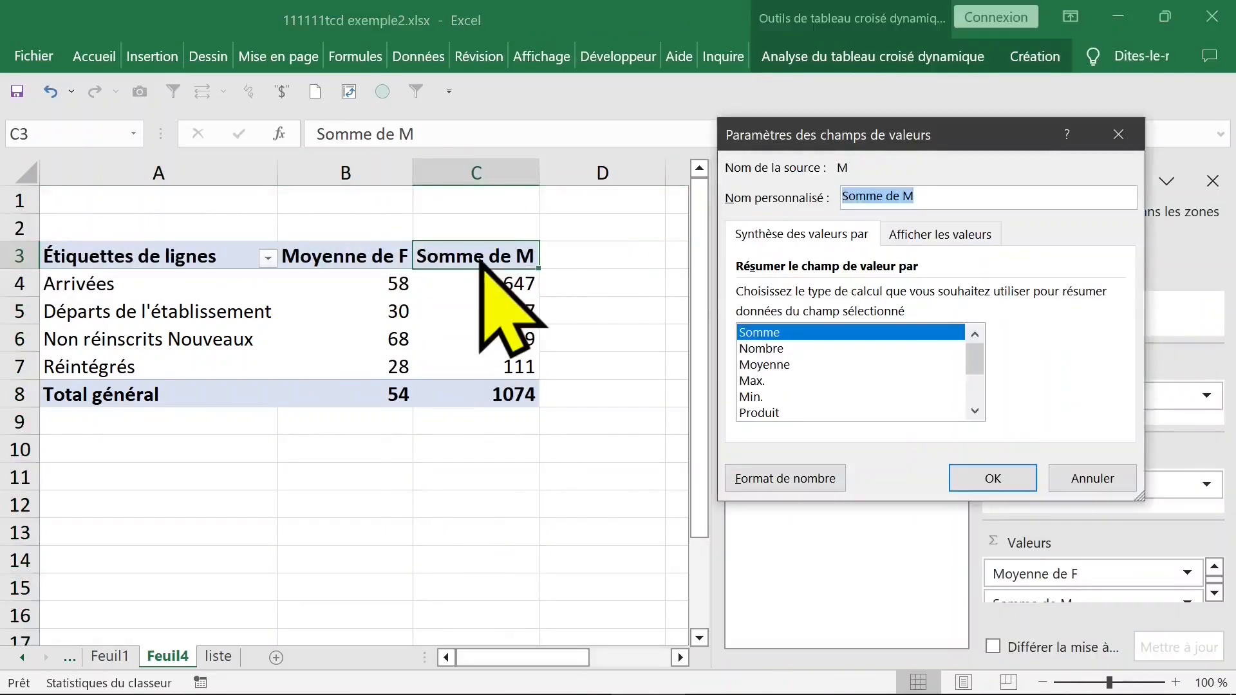
pyautogui.click(781, 367)
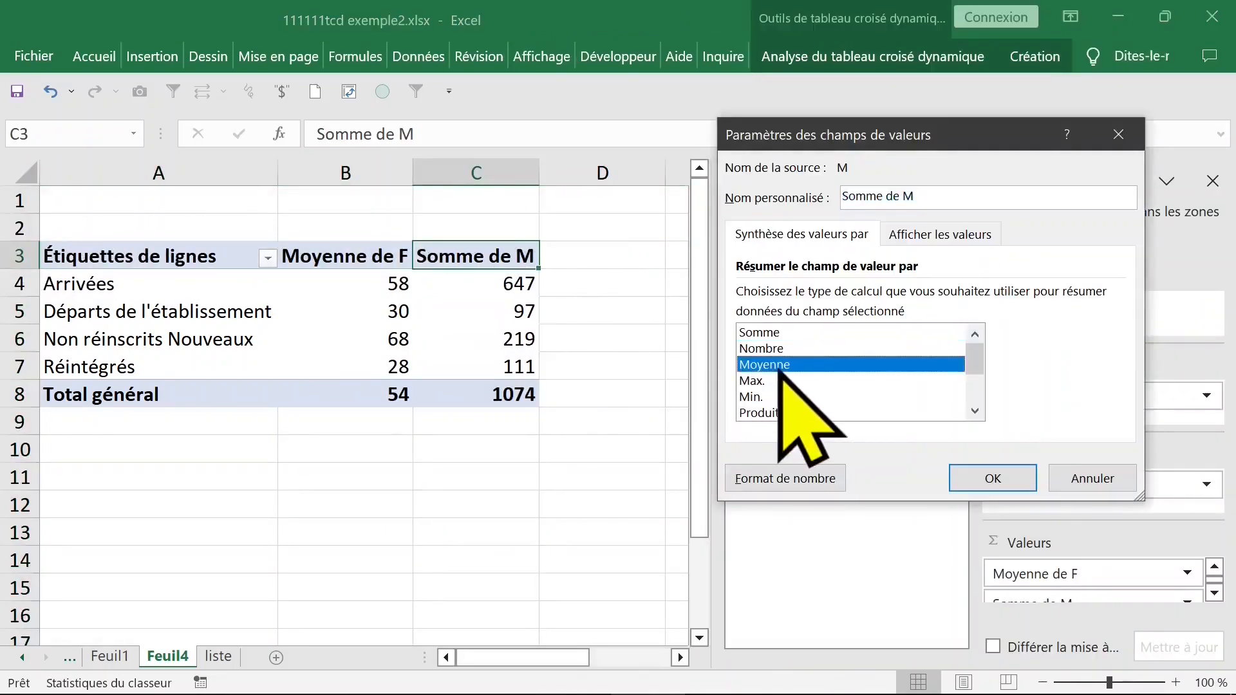
pyautogui.click(776, 482)
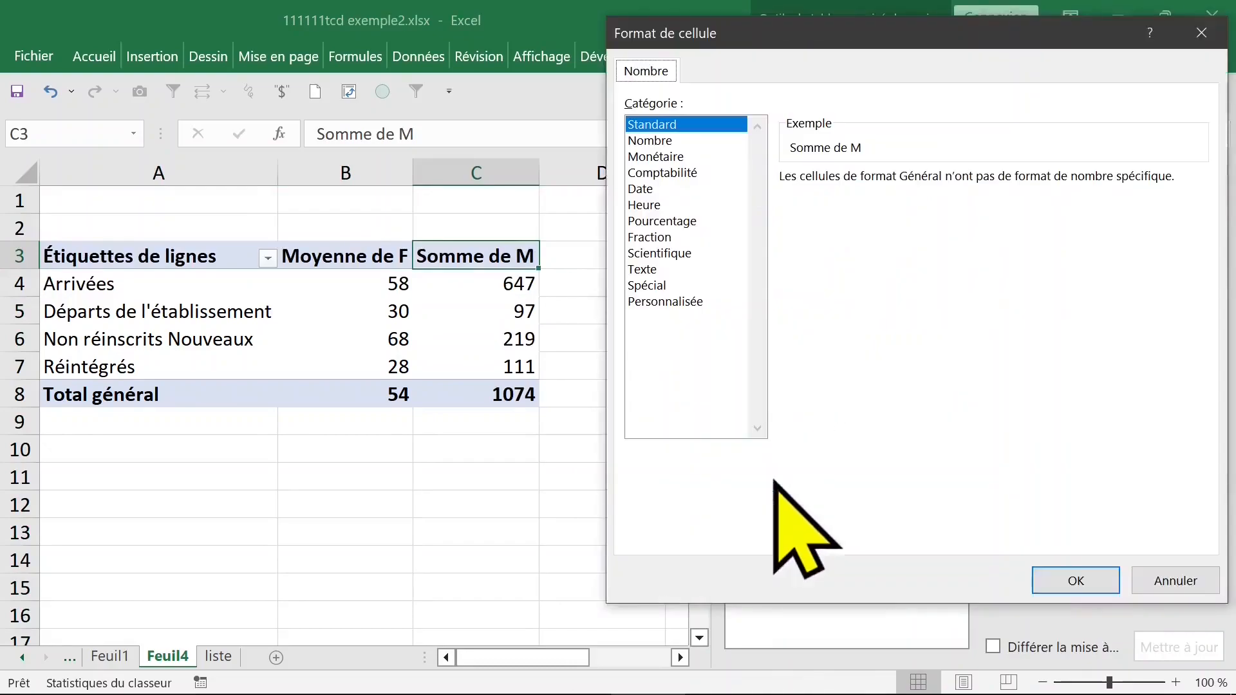
pyautogui.click(655, 142)
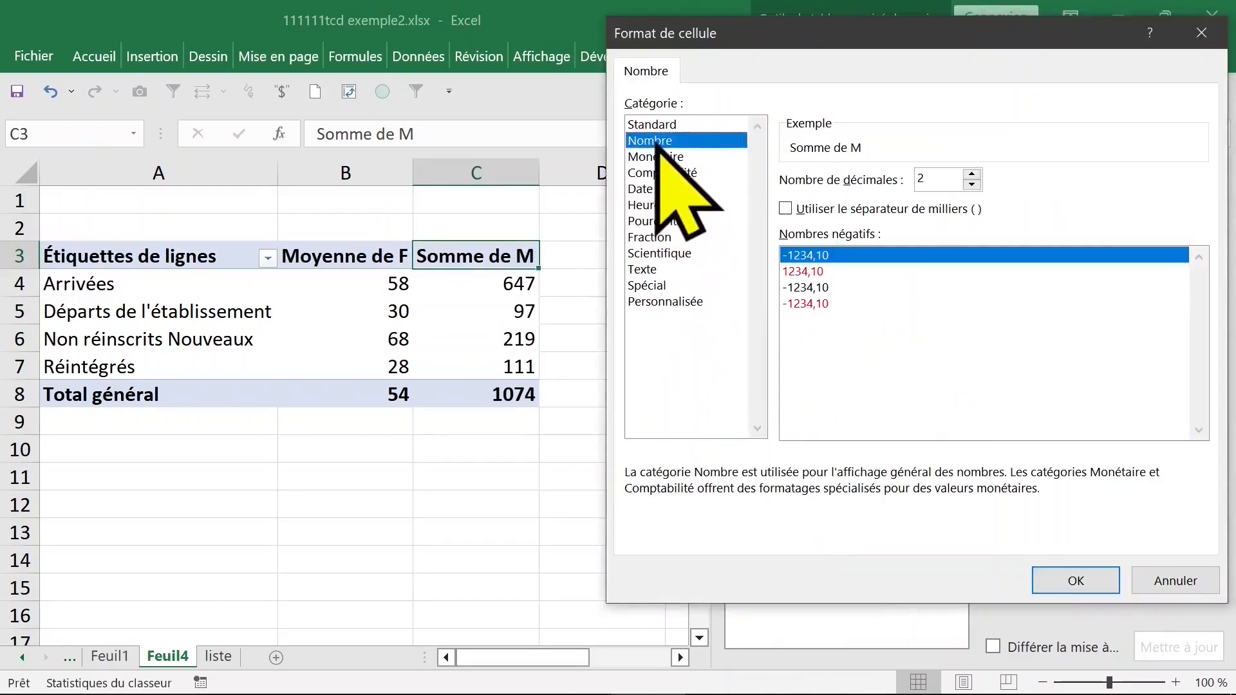
pyautogui.click(974, 185)
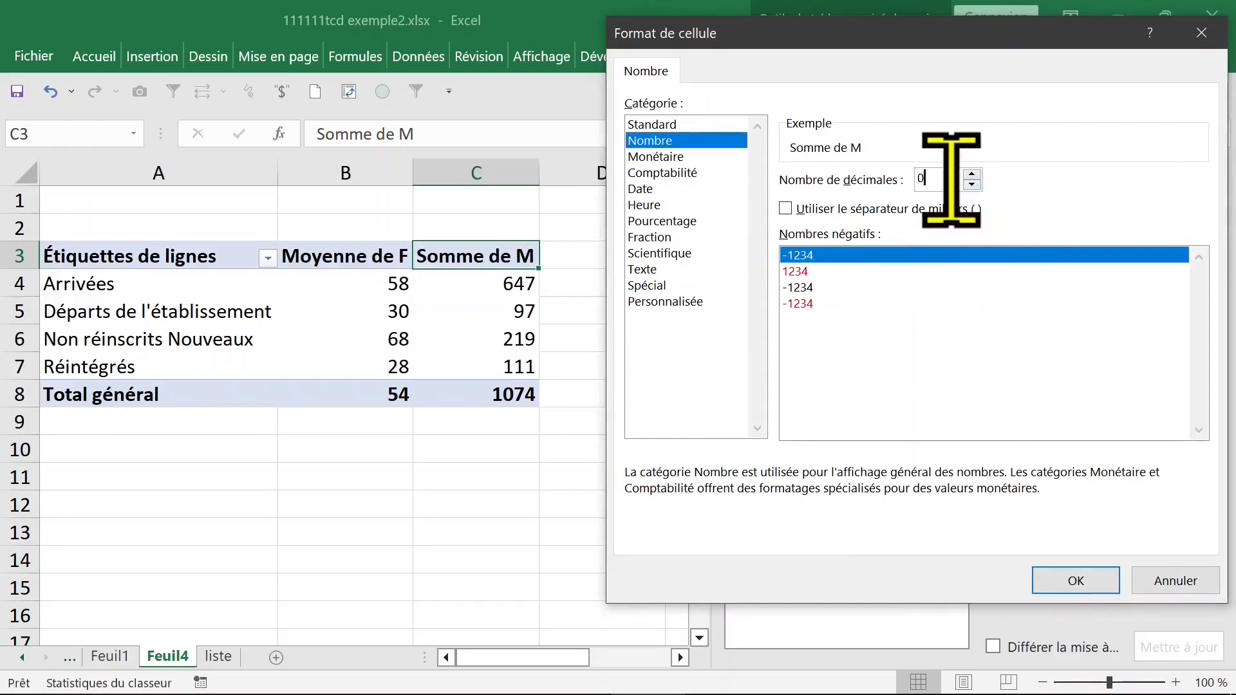
pyautogui.click(1076, 582)
pyautogui.click(993, 478)
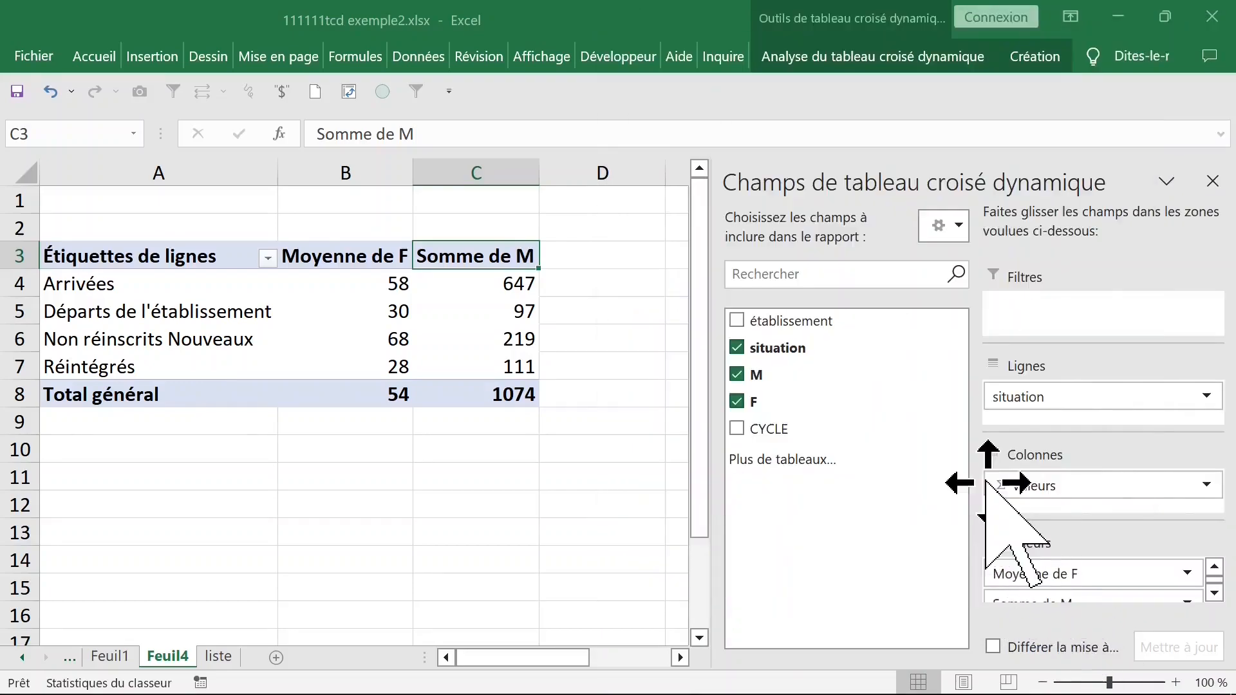
# Close the pivot table field list and check the F and M averages per situation
pyautogui.click(1212, 183)
pyautogui.click(655, 391)
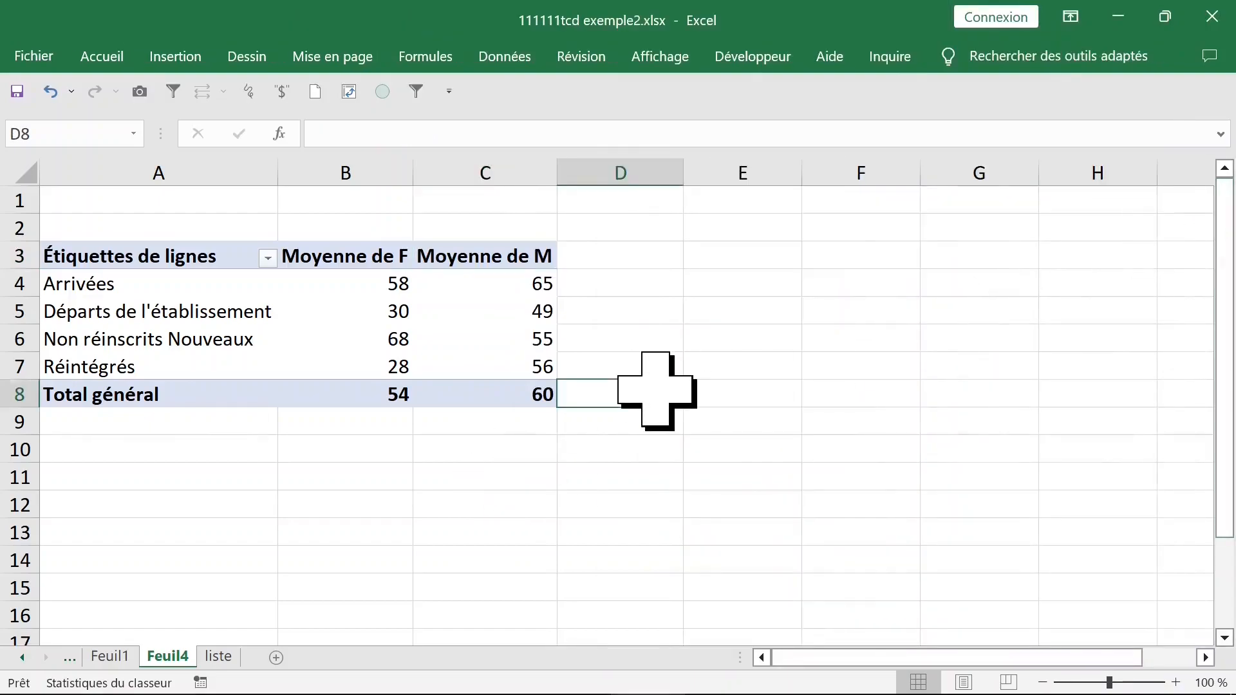
pyautogui.click(360, 288)
pyautogui.click(309, 291)
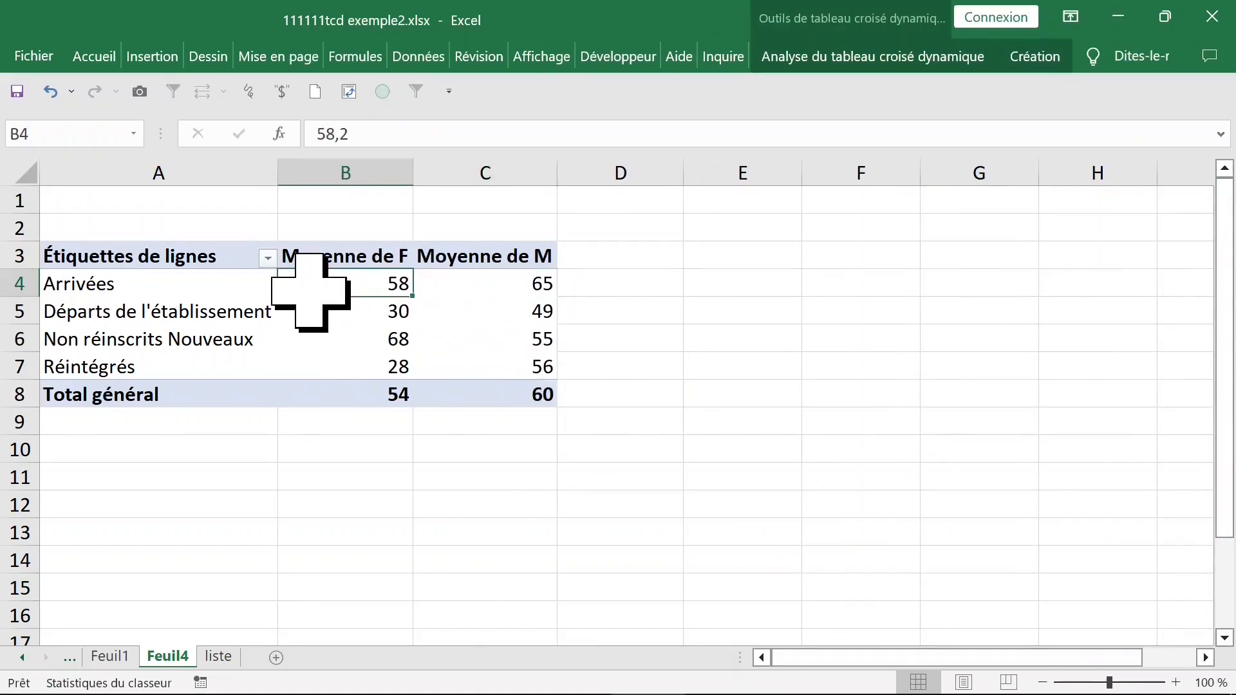
pyautogui.click(185, 293)
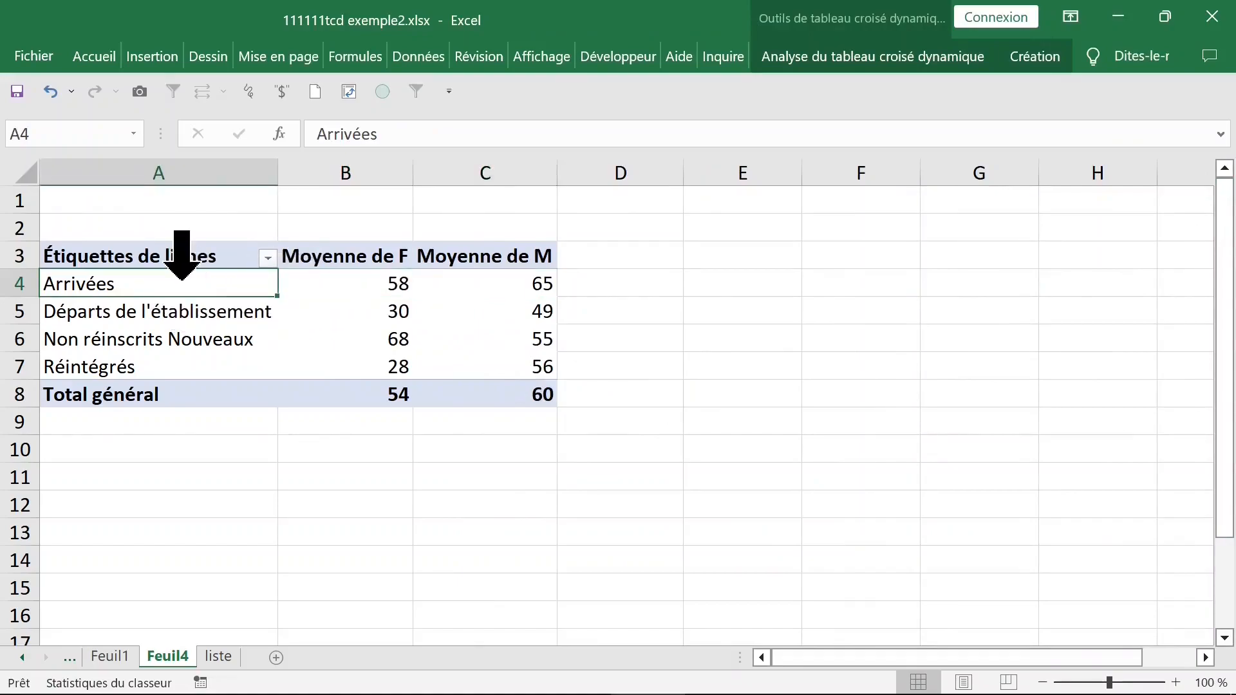
# Examine the M, F, situation and CYCLE columns of the source list on the liste sheet
pyautogui.click(219, 656)
pyautogui.click(598, 169)
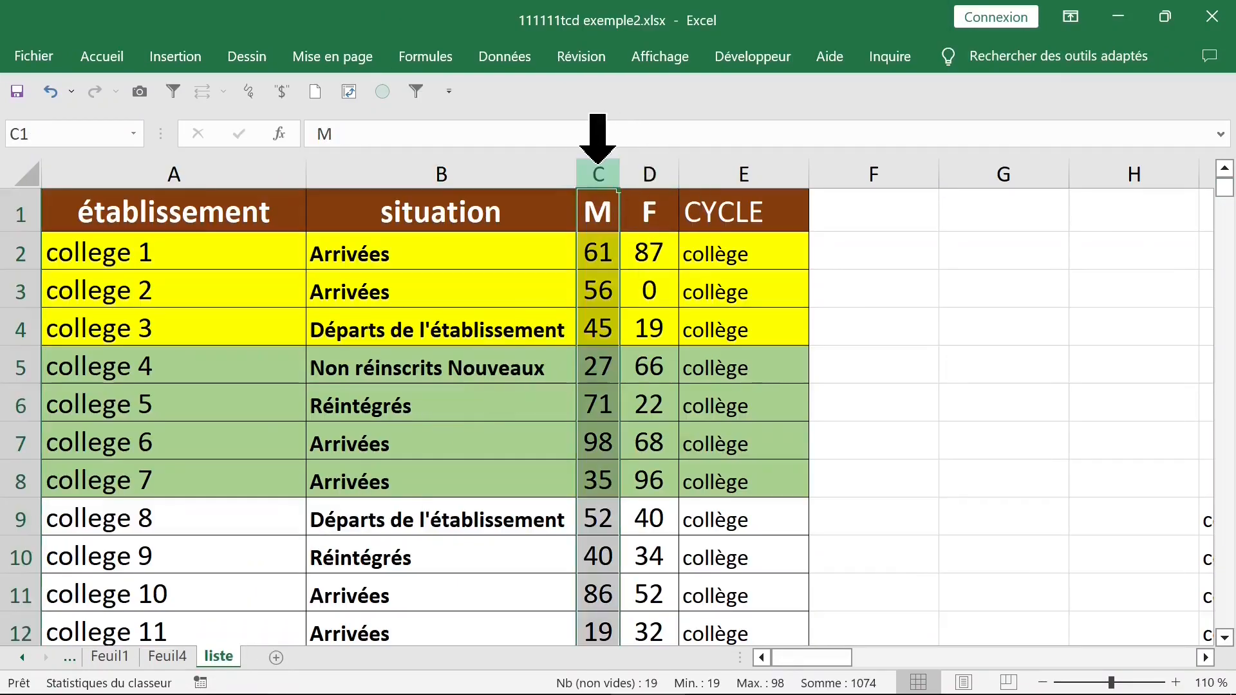
pyautogui.click(646, 163)
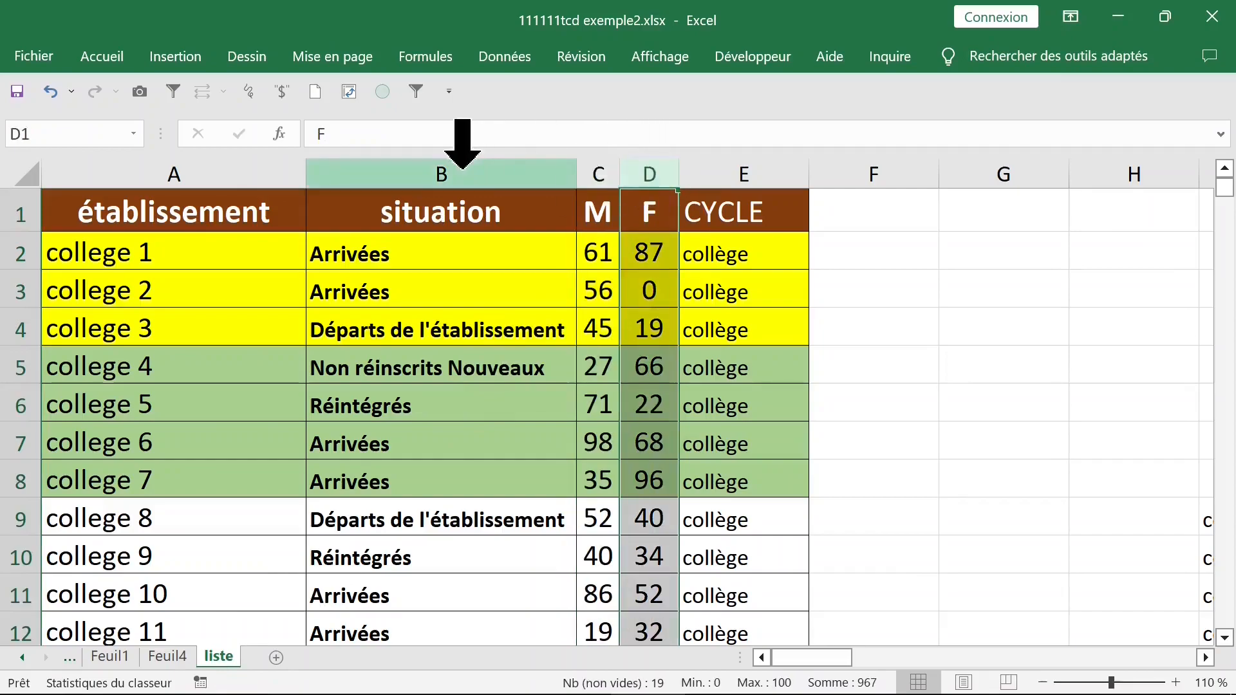
pyautogui.click(462, 169)
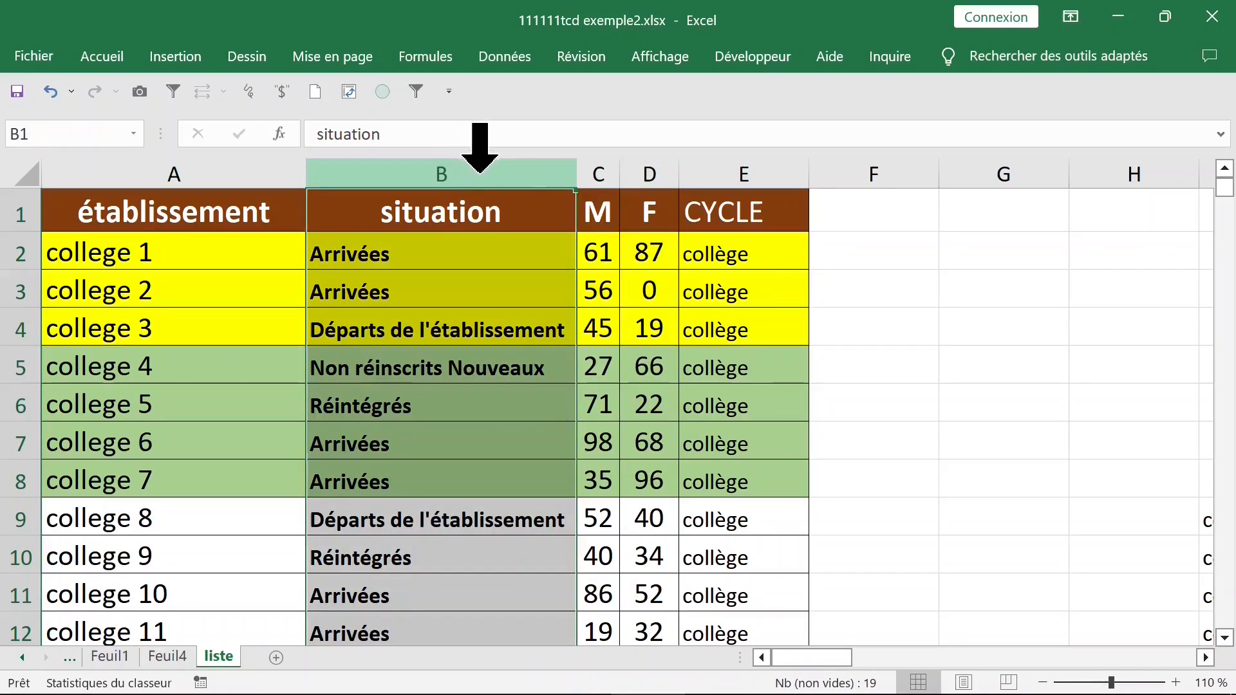
pyautogui.click(708, 251)
pyautogui.click(740, 169)
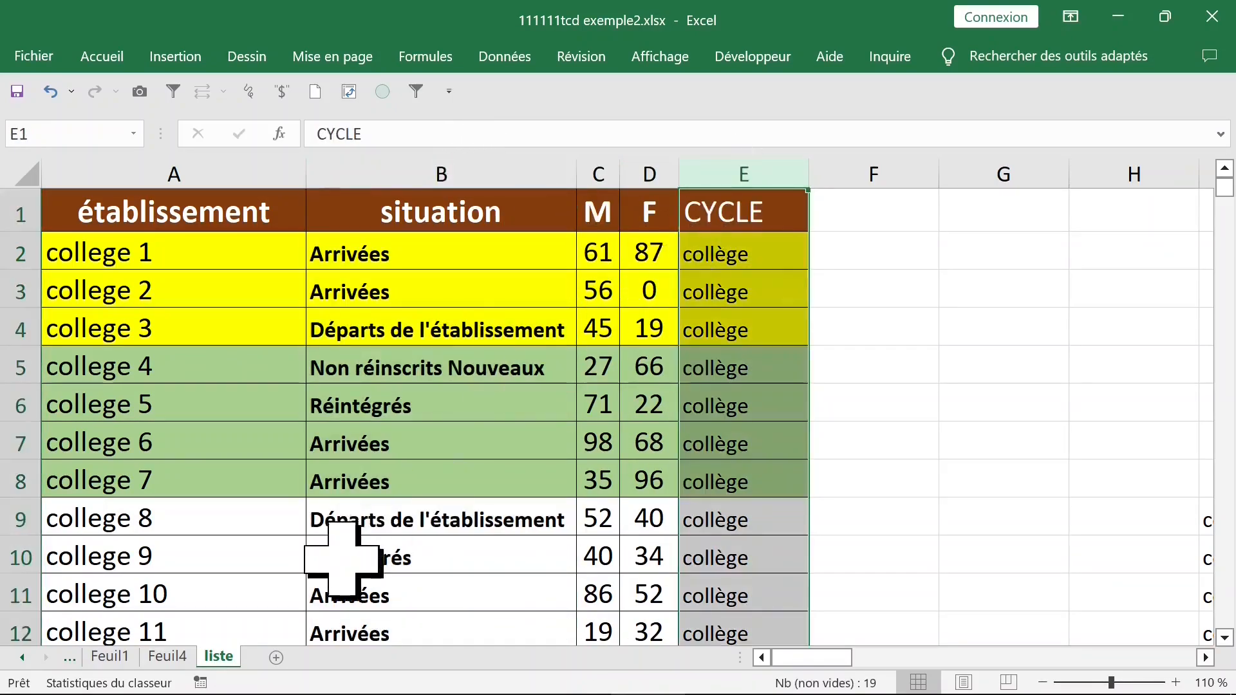
# Return to the pivot table on Feuil4 and examine the F and M averages listed per situation
pyautogui.click(169, 657)
pyautogui.click(508, 342)
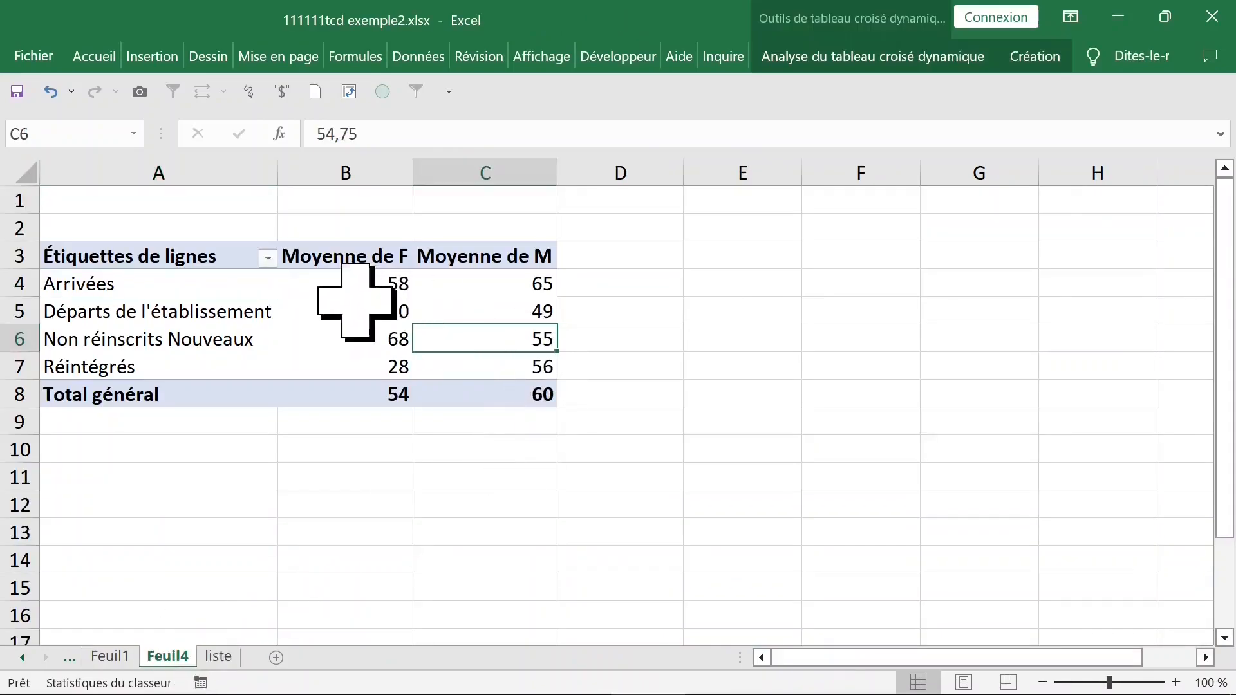
pyautogui.click(356, 287)
pyautogui.rightClick(343, 290)
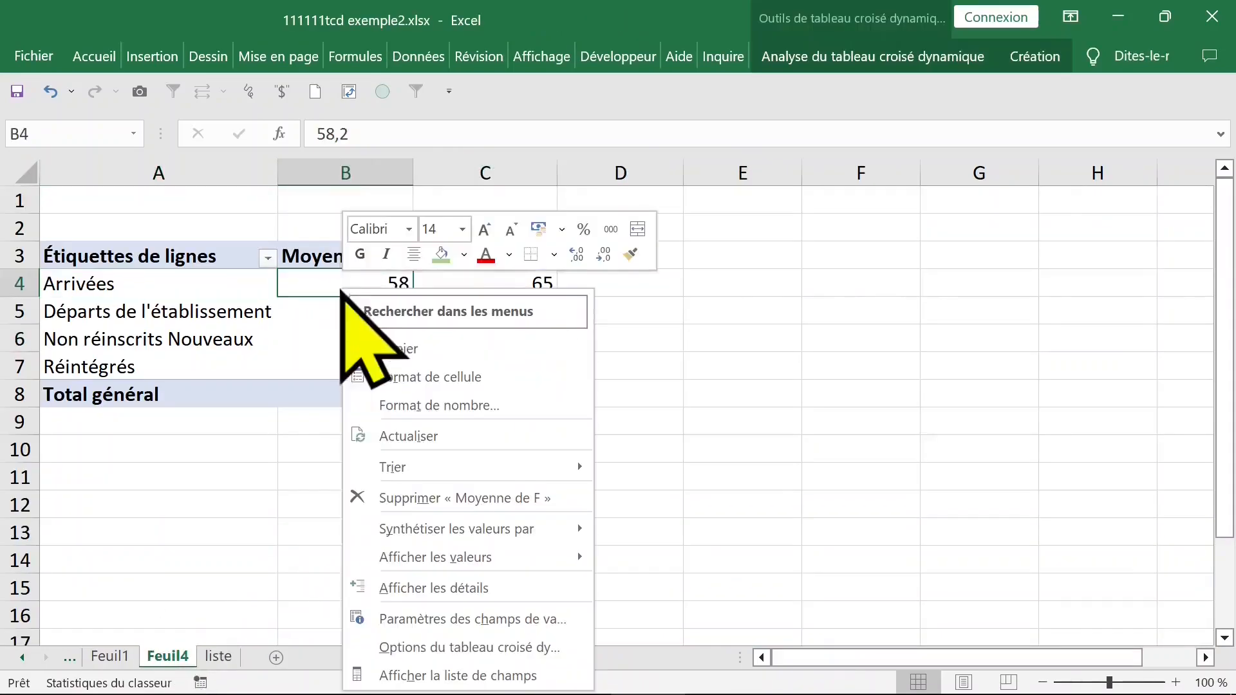
pyautogui.click(783, 341)
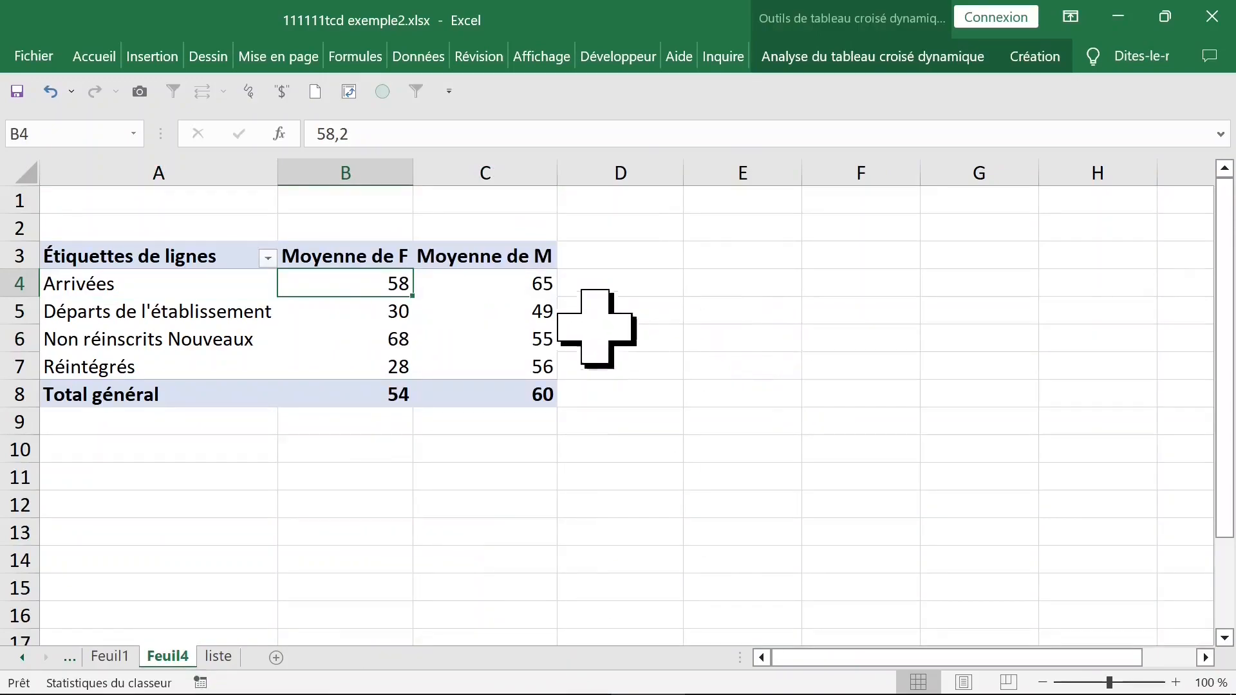
pyautogui.click(553, 312)
pyautogui.click(461, 285)
pyautogui.click(263, 286)
pyautogui.moveTo(166, 262); pyautogui.dragTo(491, 399)
pyautogui.click(438, 313)
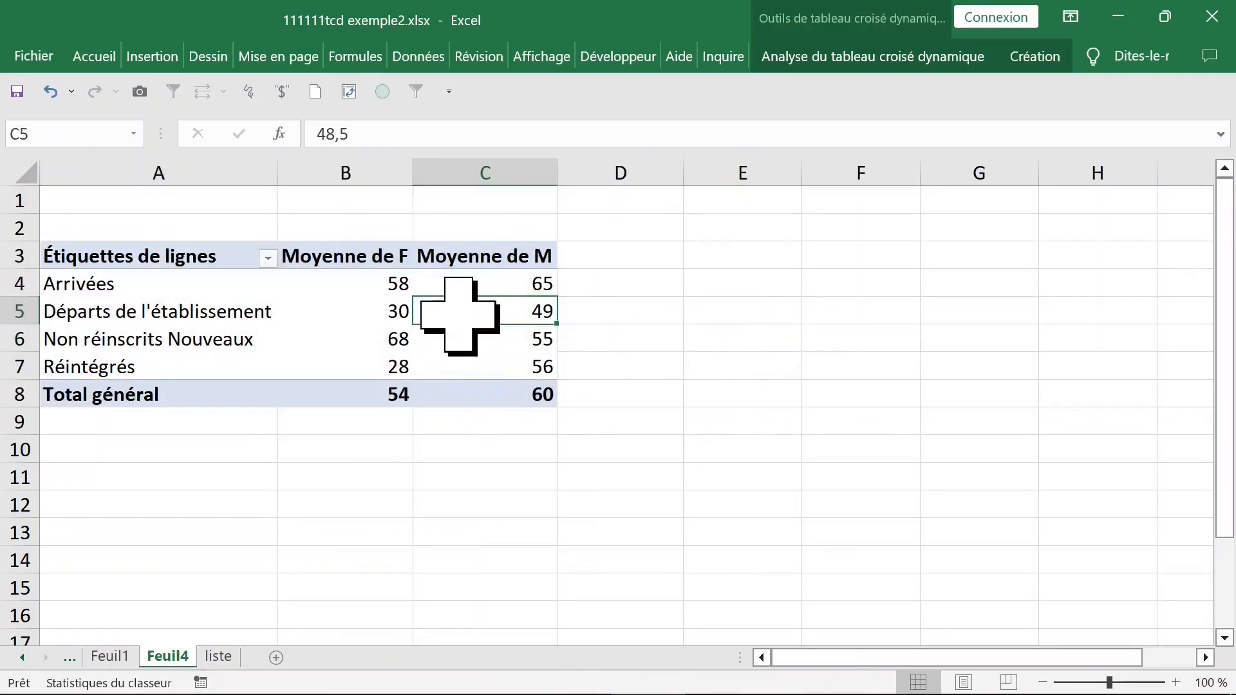
# Reopen the pivot table field list, place CYCLE below situation in the row area, and close the list
pyautogui.click(1046, 53)
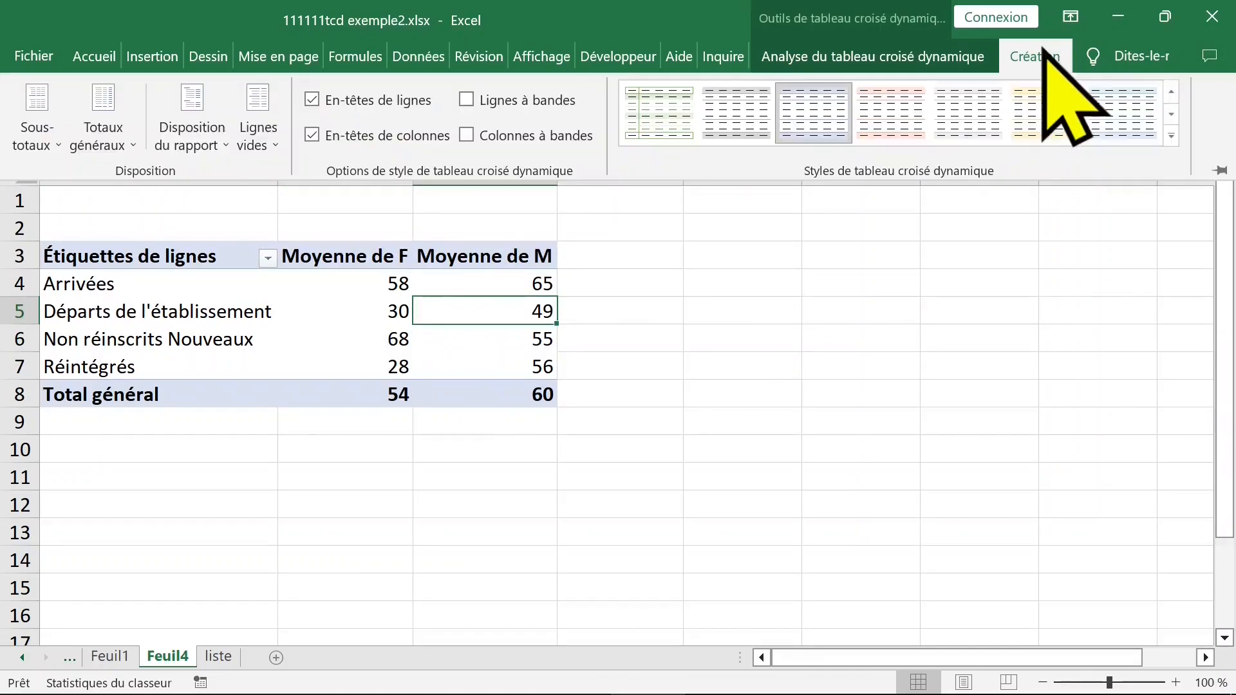
pyautogui.click(914, 53)
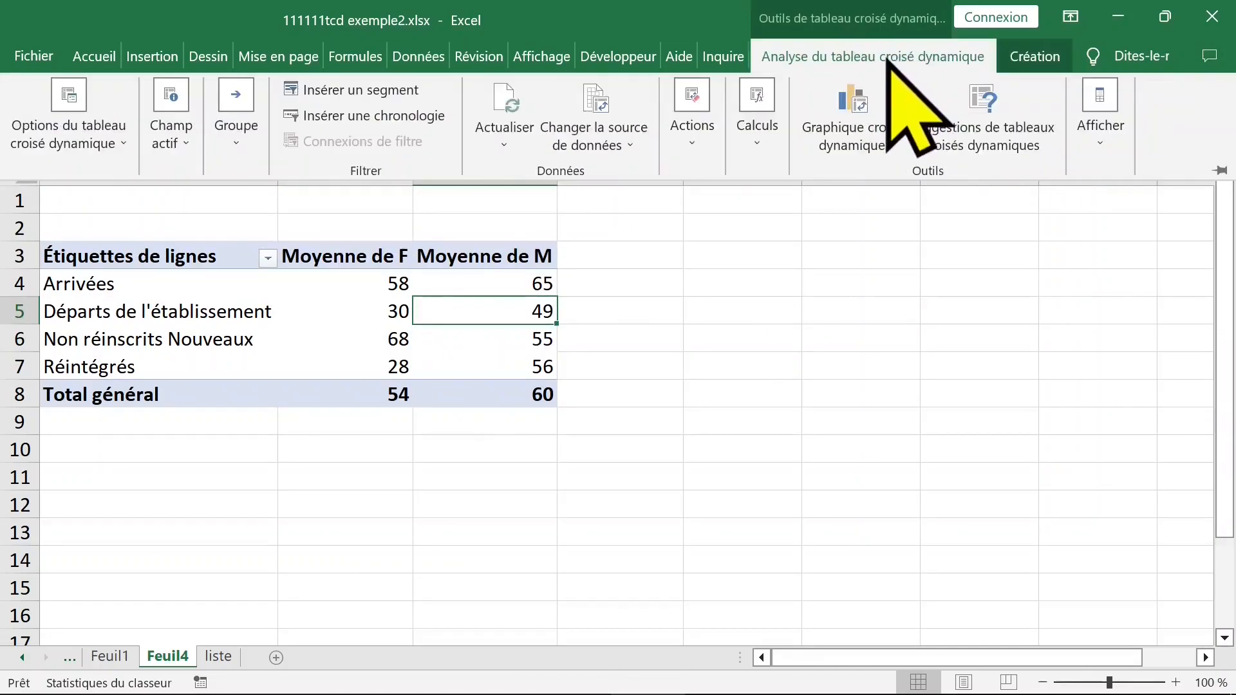
pyautogui.click(1112, 144)
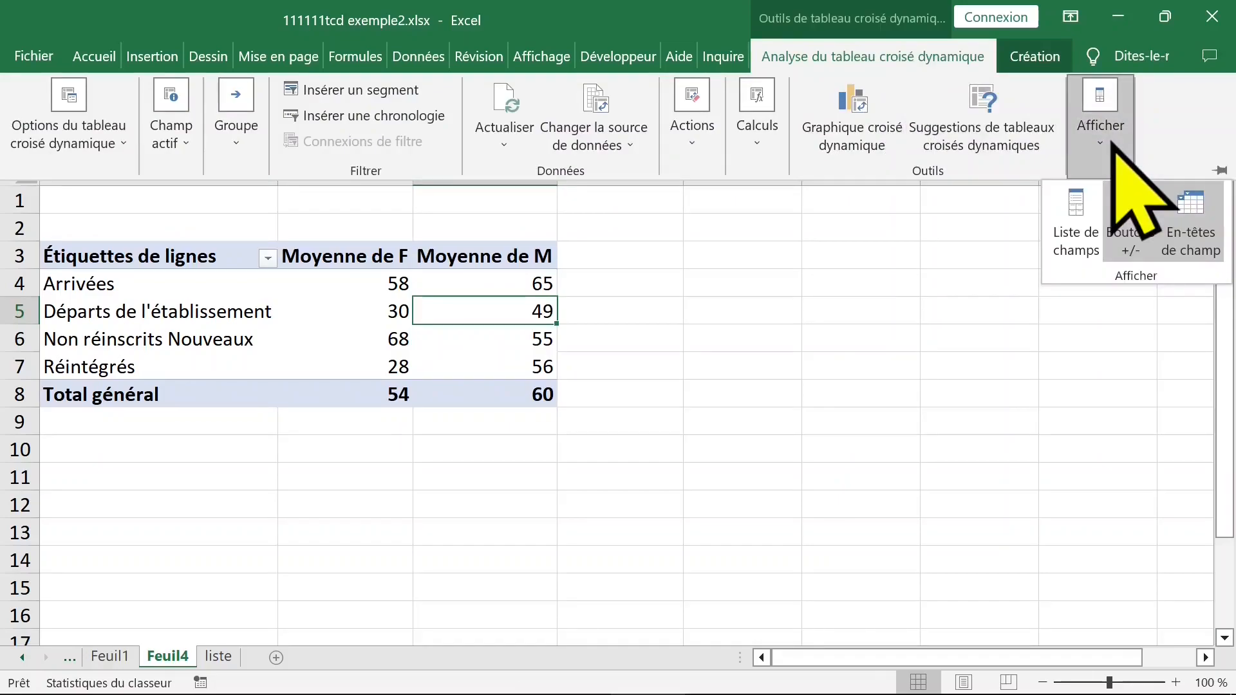
pyautogui.click(1077, 235)
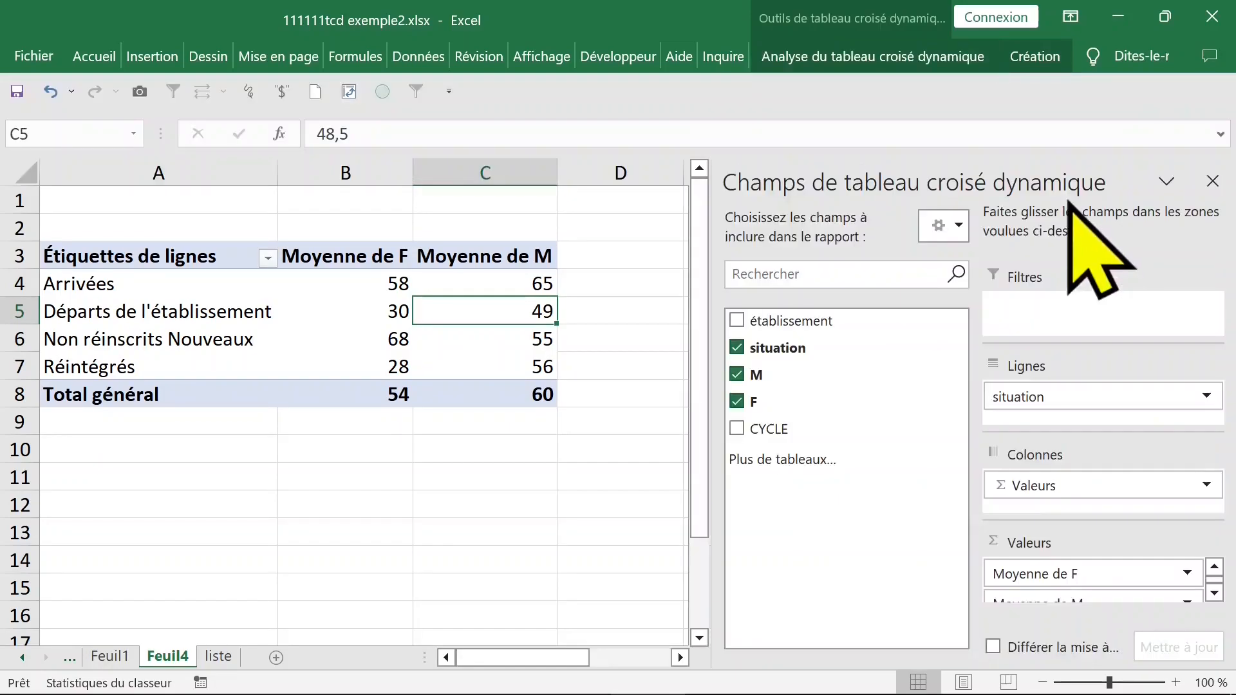
pyautogui.click(737, 429)
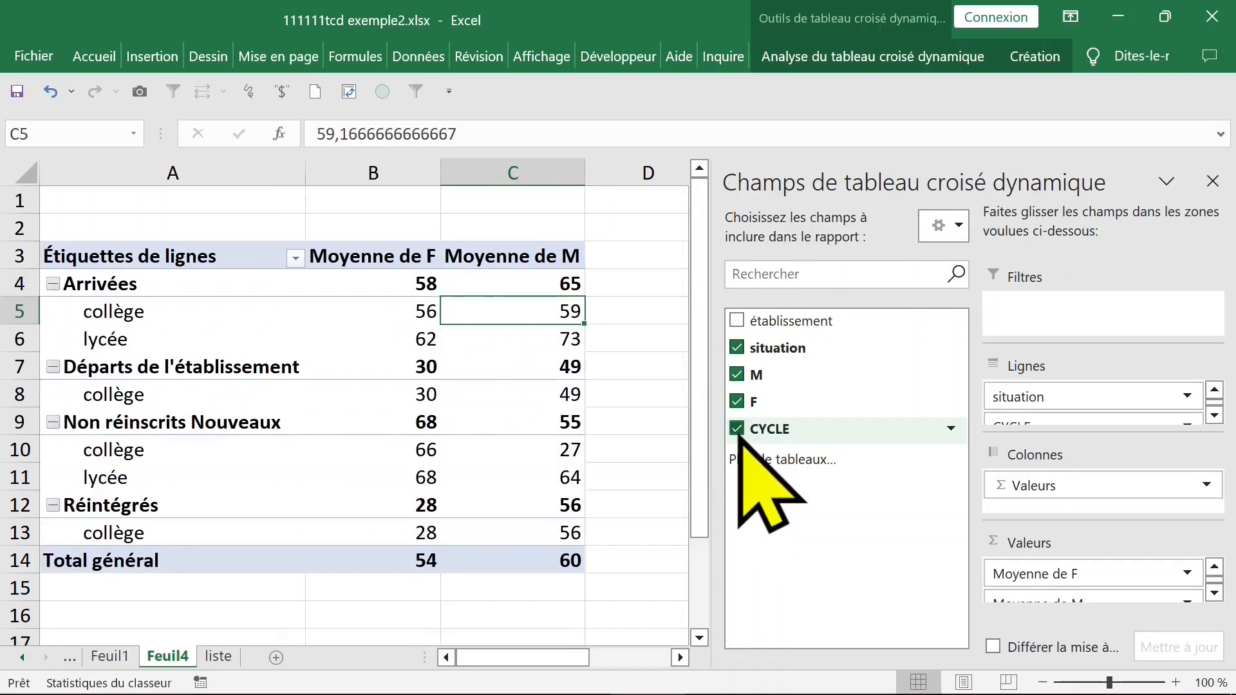
pyautogui.click(737, 429)
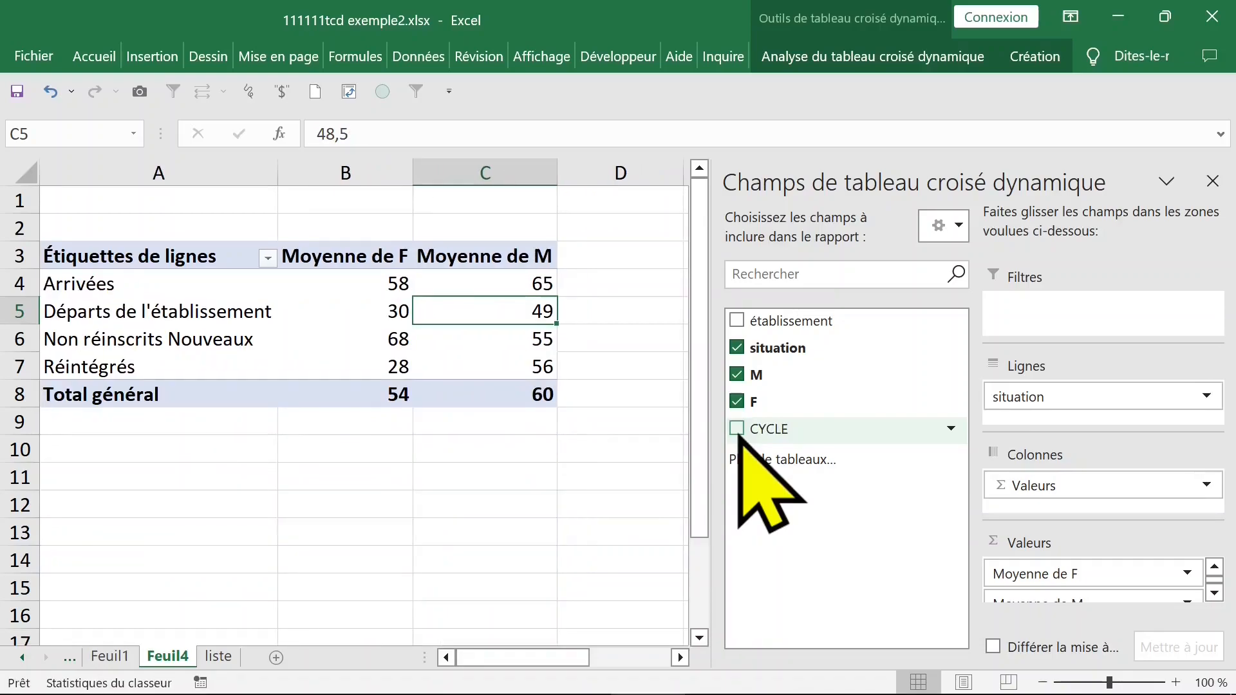
pyautogui.moveTo(768, 431); pyautogui.dragTo(1063, 402)
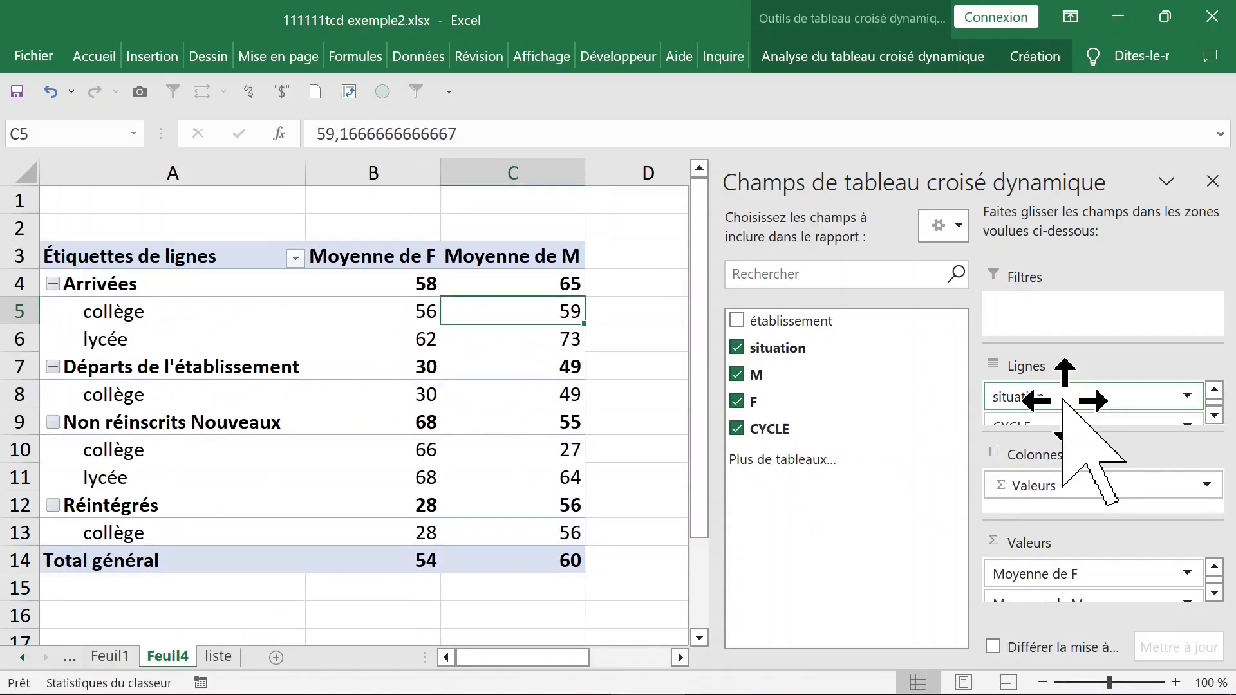
pyautogui.click(1213, 182)
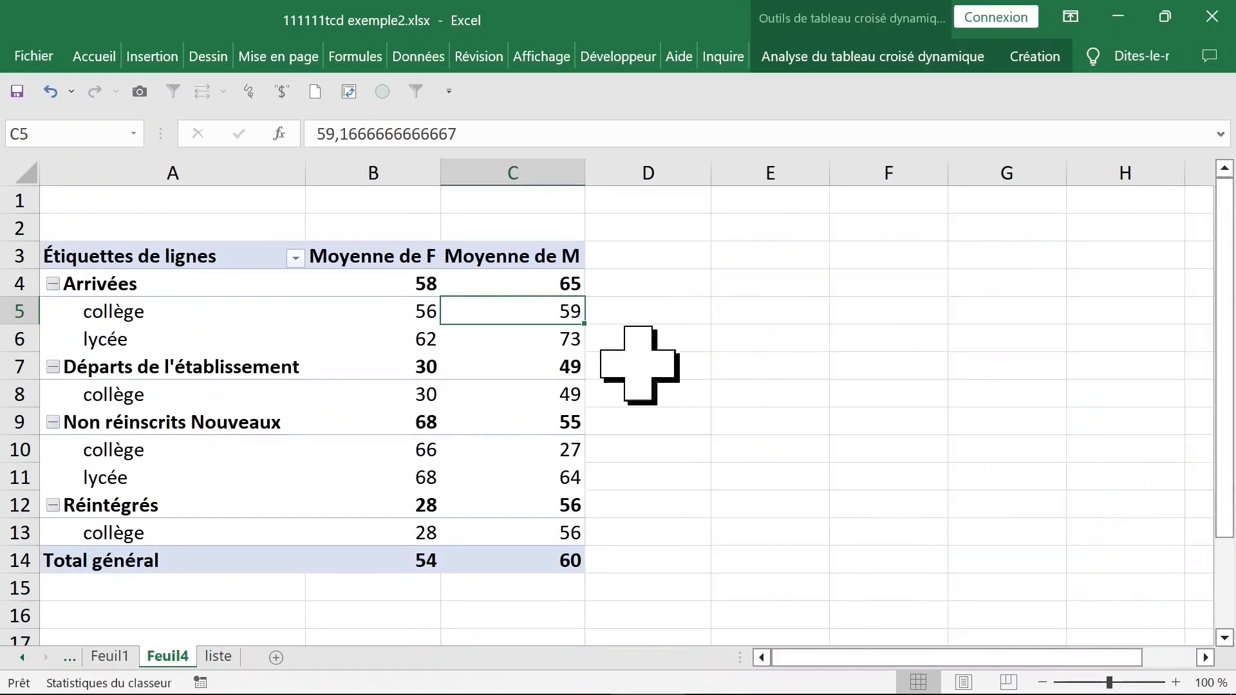
# Change the pivot table's report layout to tabular form so situation and CYCLE have separate columns
pyautogui.click(179, 484)
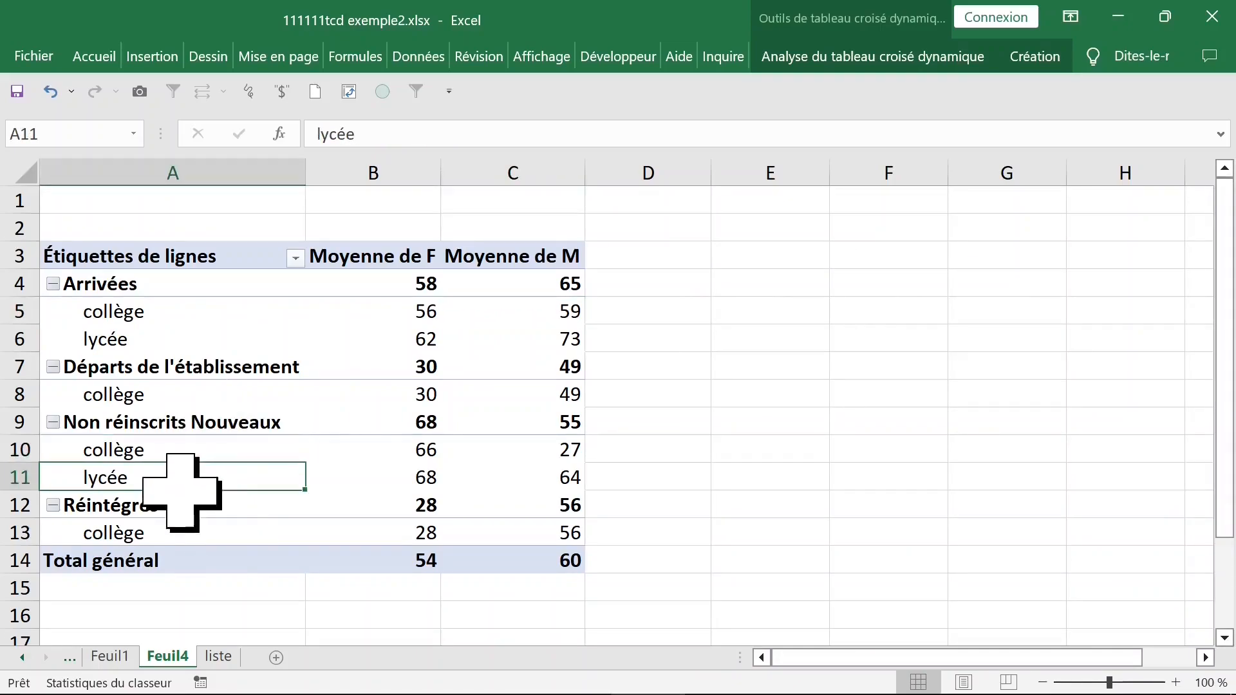
pyautogui.click(165, 375)
pyautogui.click(193, 284)
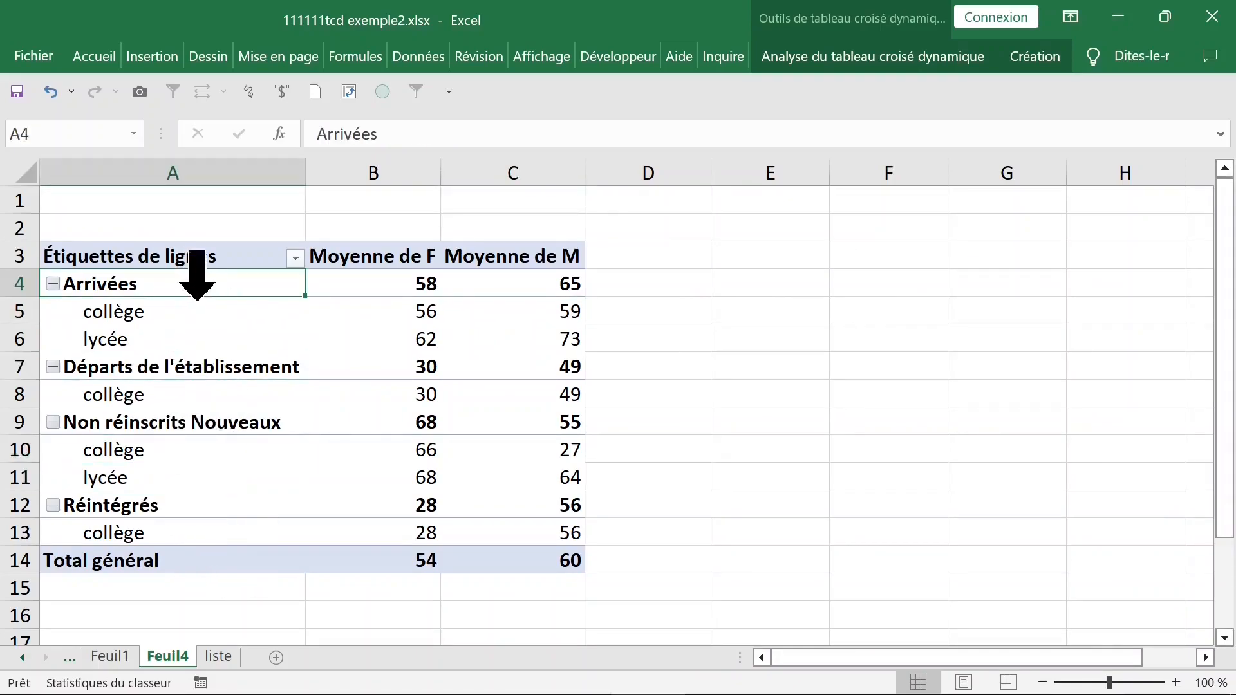
pyautogui.click(876, 58)
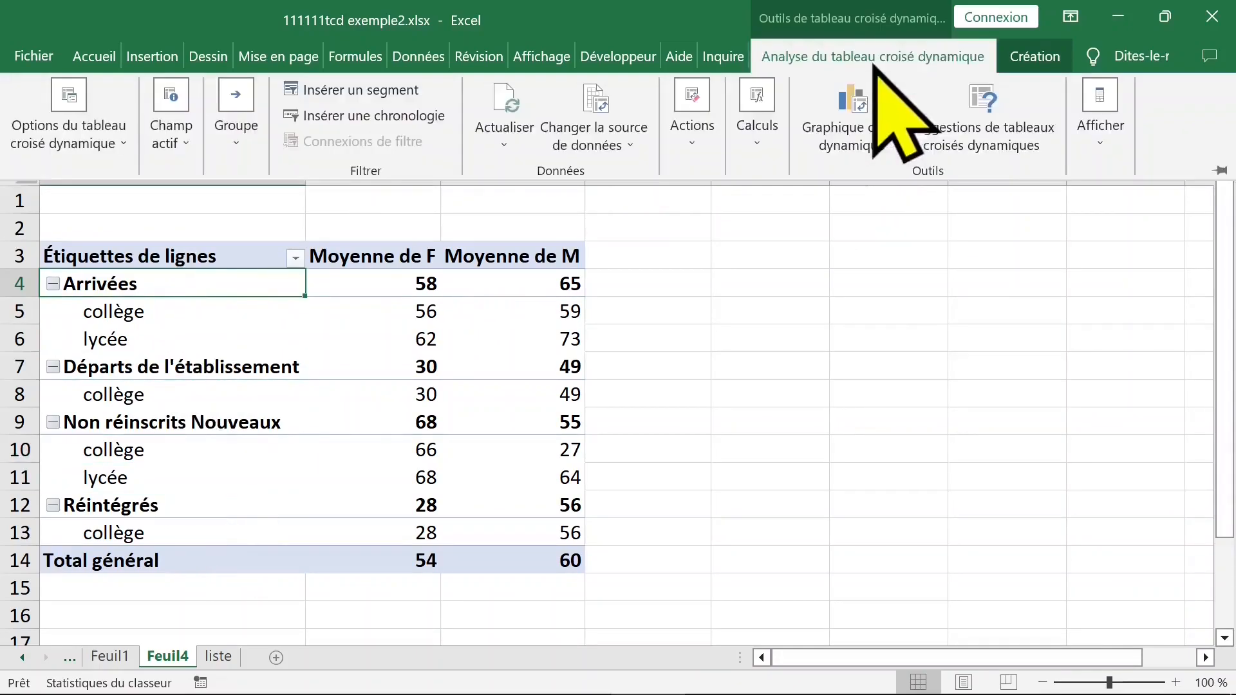
pyautogui.click(1043, 57)
pyautogui.click(191, 134)
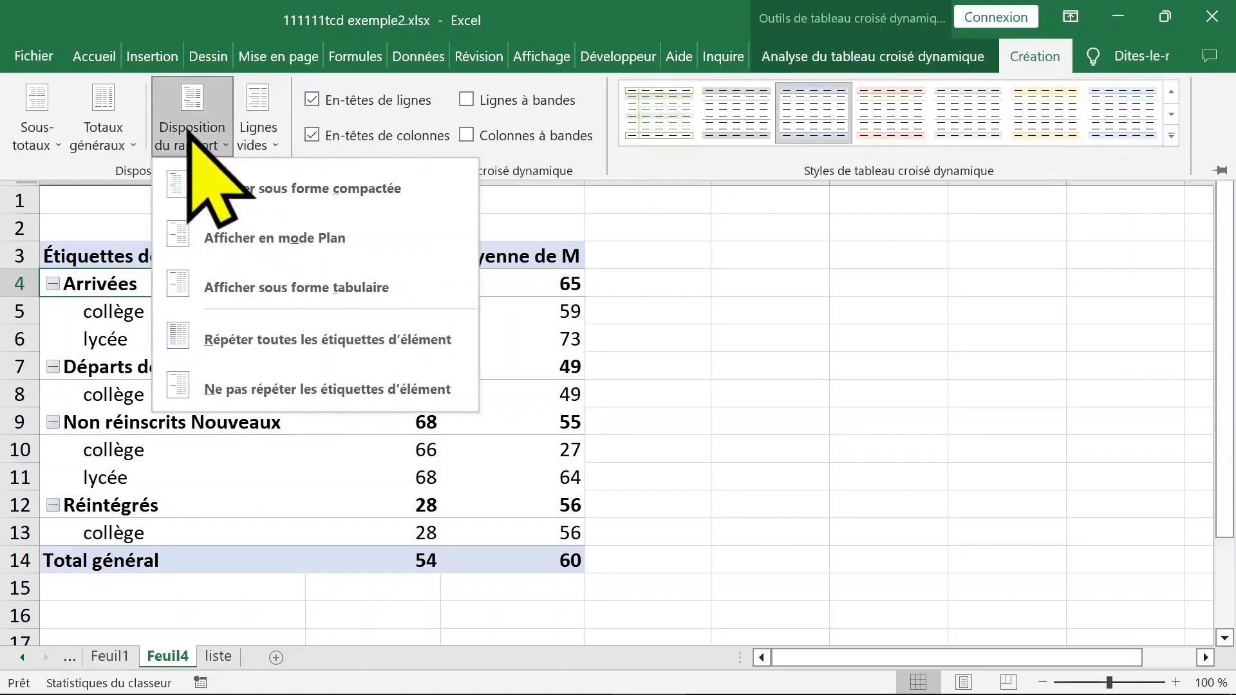
pyautogui.click(303, 287)
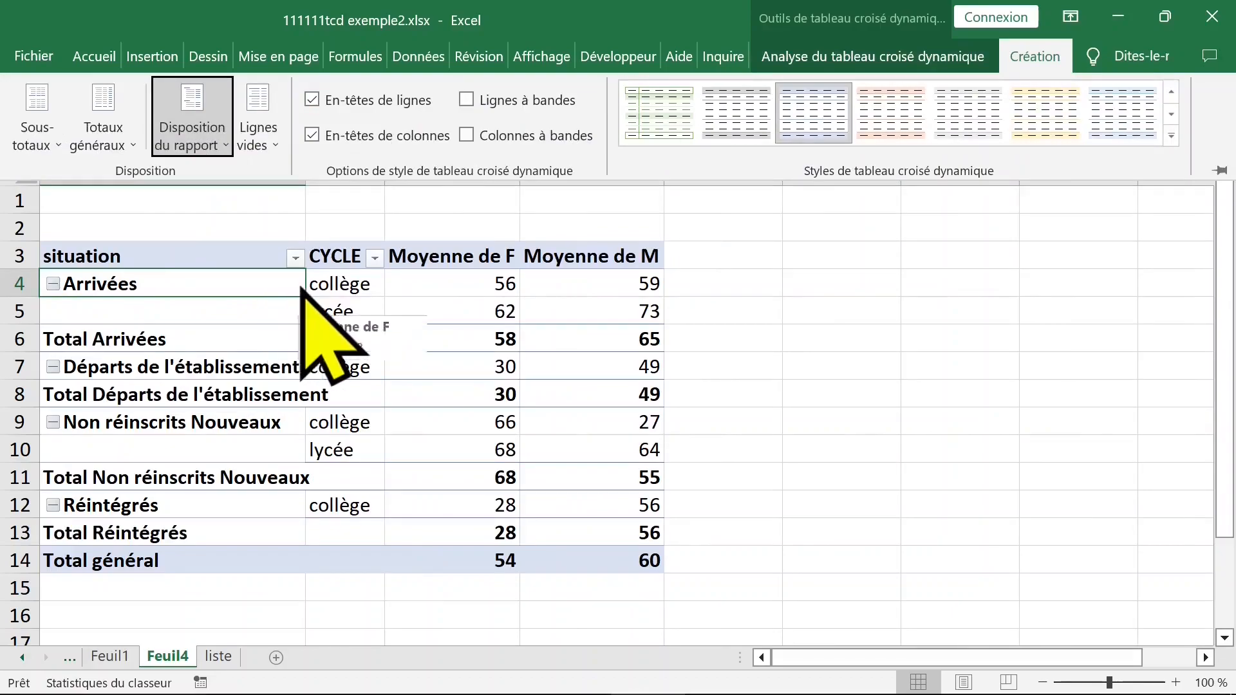
# Fill the blank situation cells of the pivot table by repeating all item labels
pyautogui.click(334, 326)
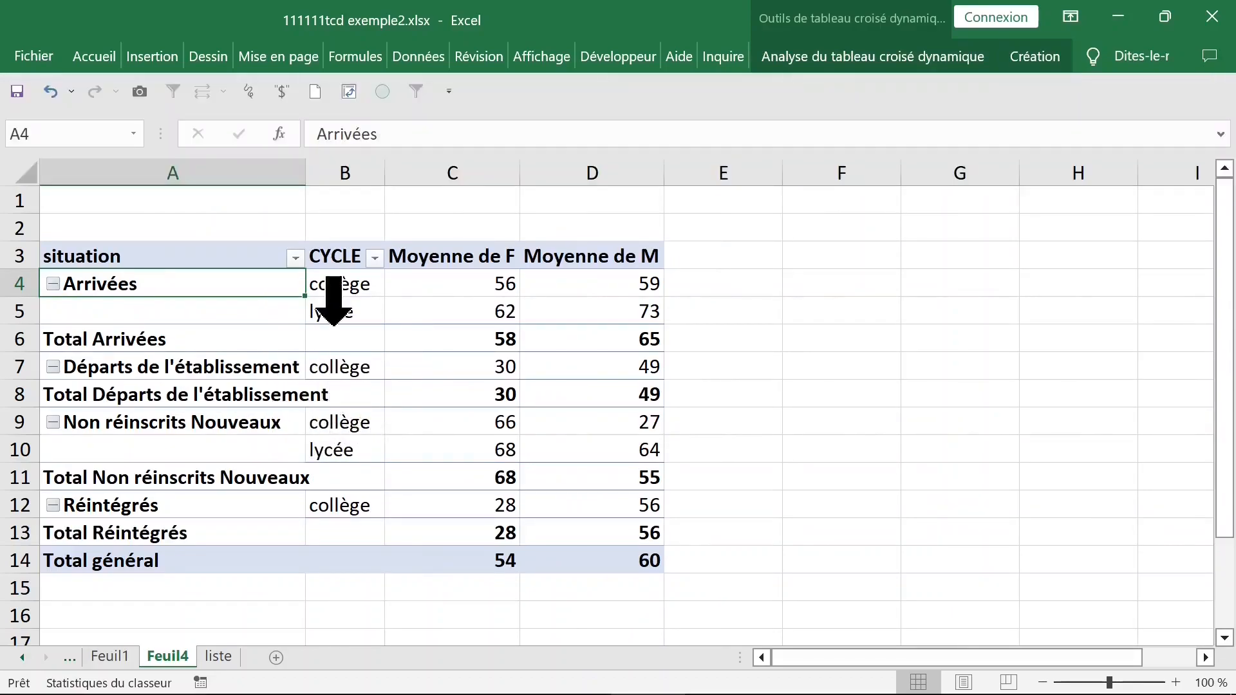
pyautogui.click(235, 316)
pyautogui.moveTo(215, 277); pyautogui.dragTo(206, 316)
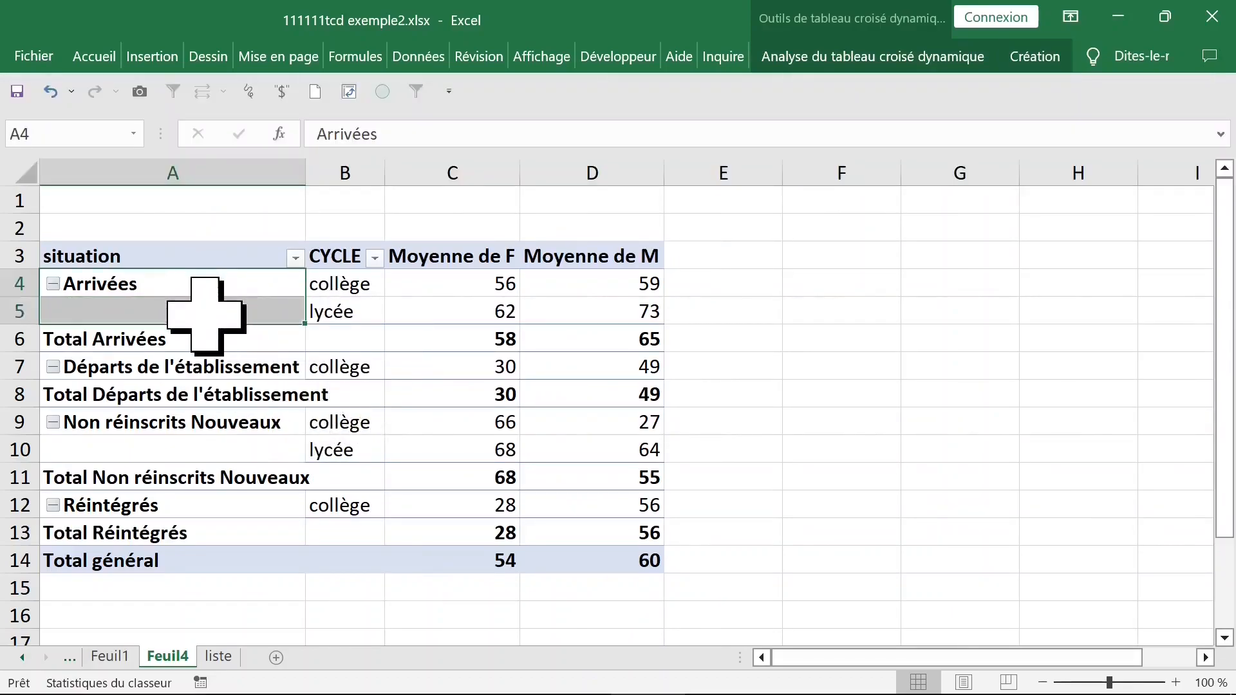
pyautogui.click(184, 445)
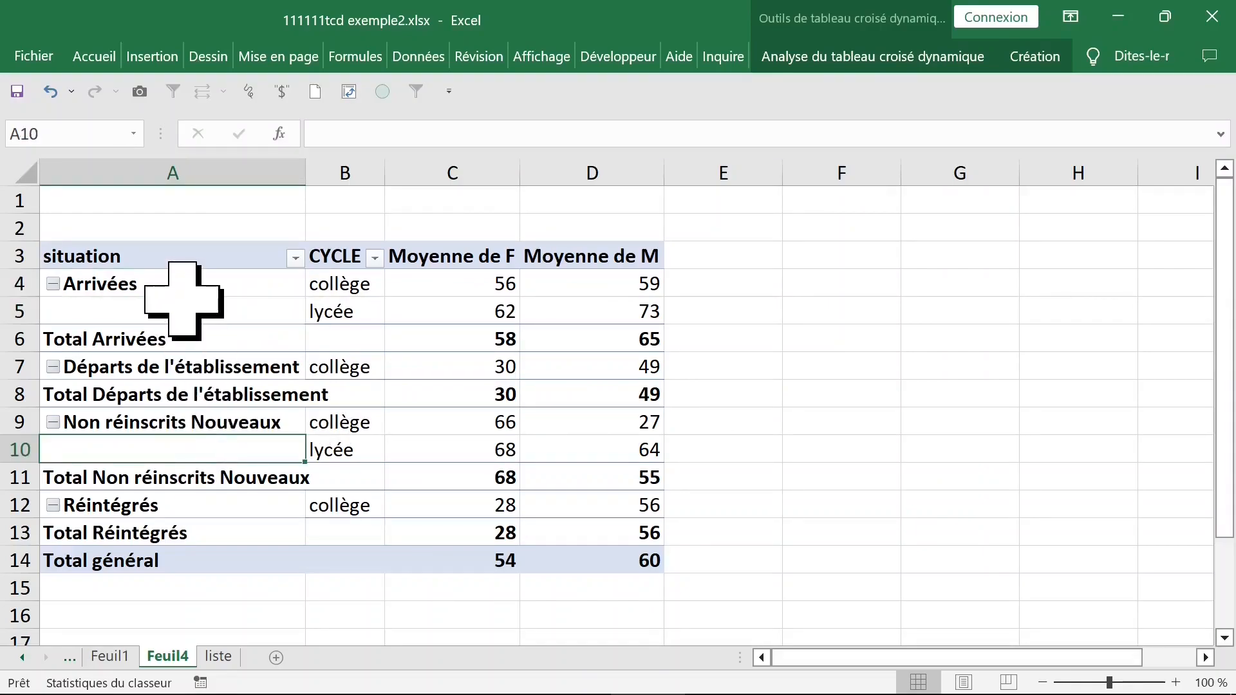
pyautogui.click(184, 301)
pyautogui.click(1029, 58)
pyautogui.click(226, 145)
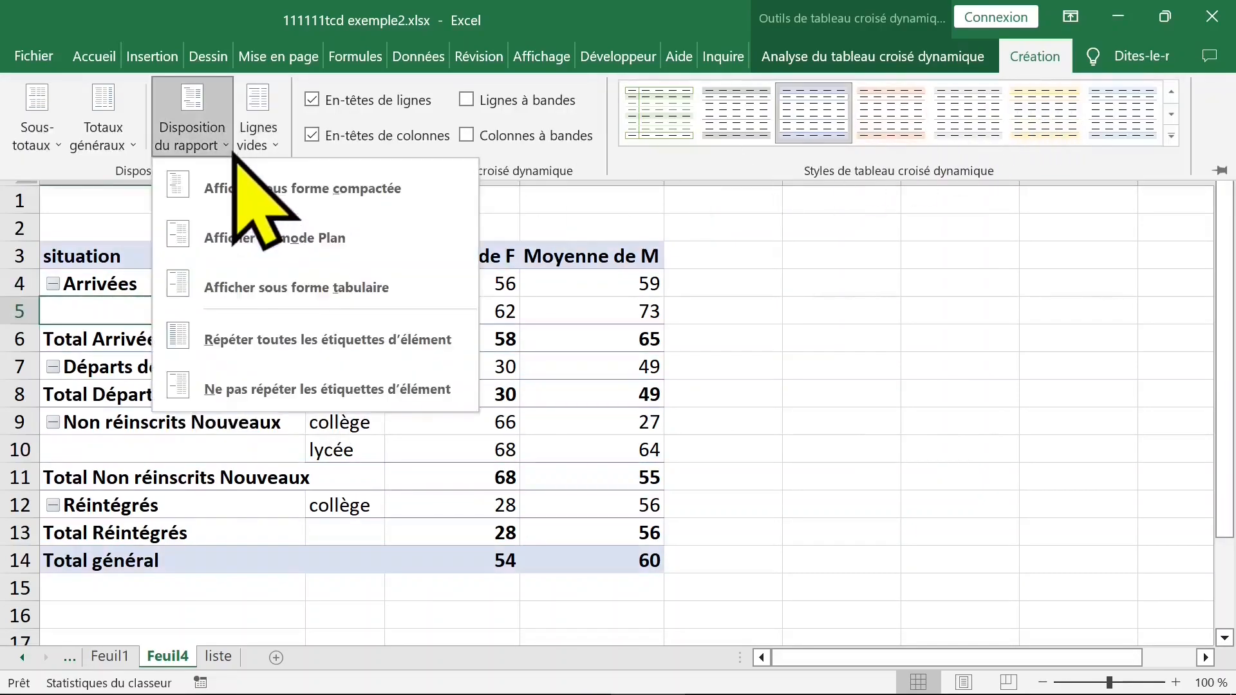
pyautogui.click(305, 342)
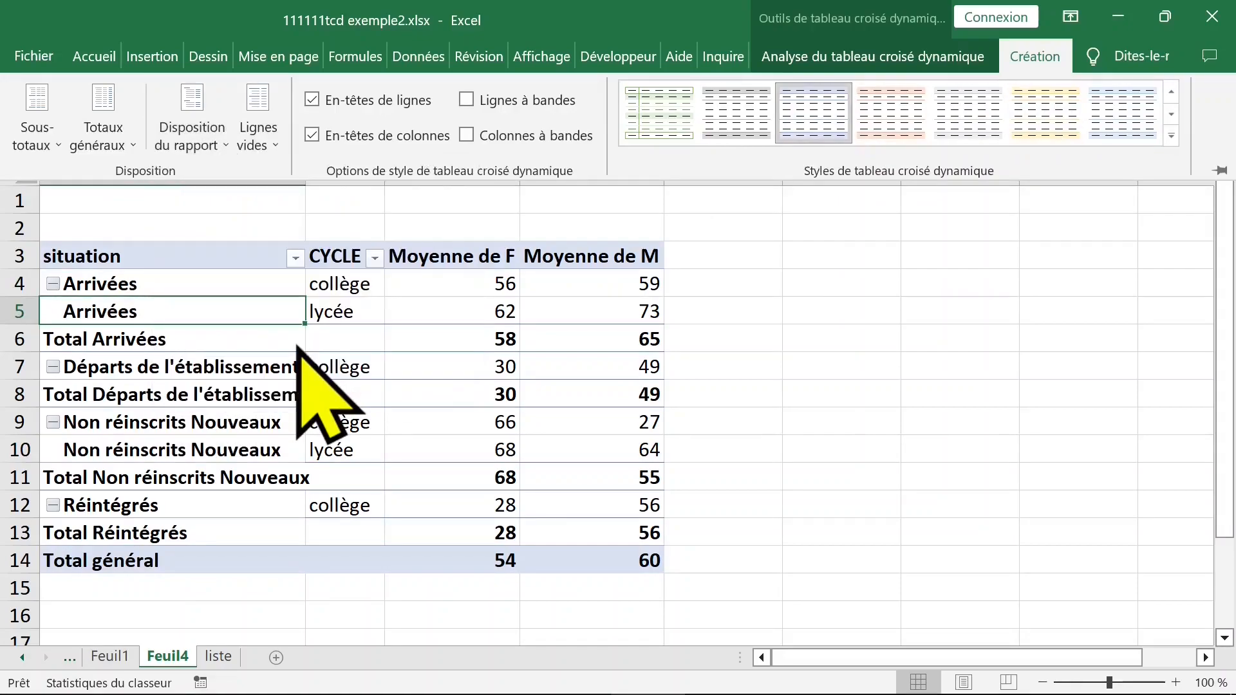
# Widen the CYCLE column slightly, then move situation below CYCLE in the pivot table's row area
pyautogui.click(362, 298)
pyautogui.click(353, 250)
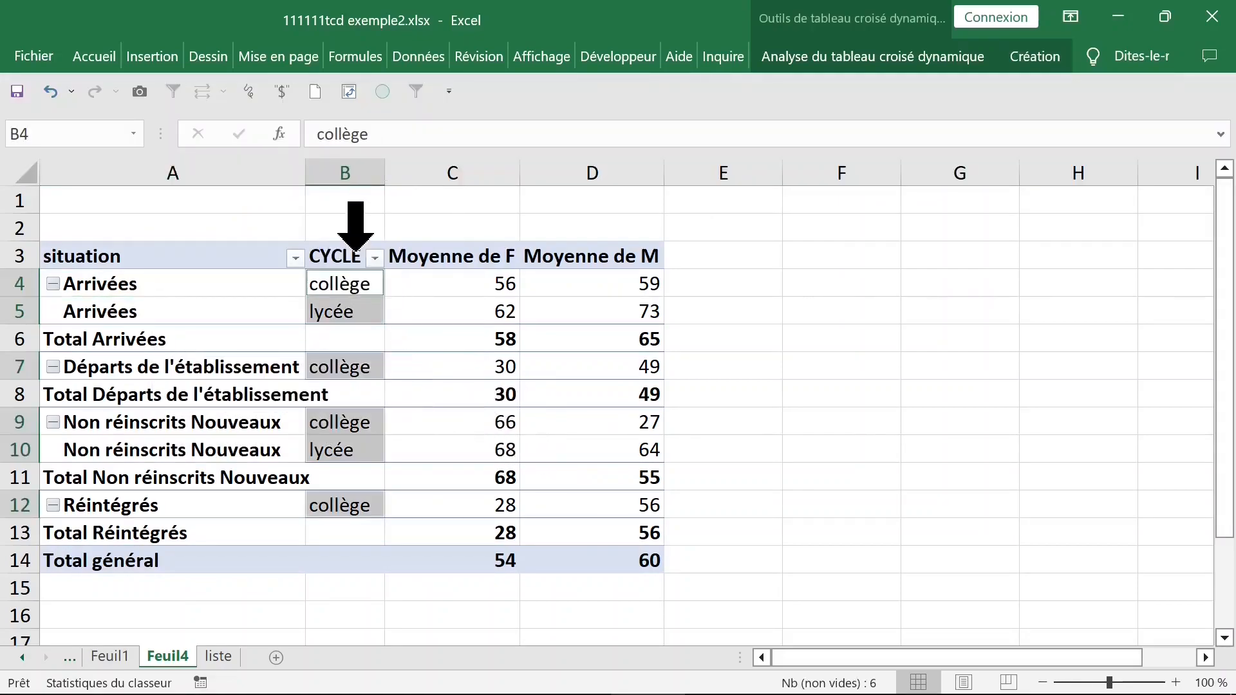
pyautogui.moveTo(393, 173); pyautogui.dragTo(430, 172)
pyautogui.click(354, 255)
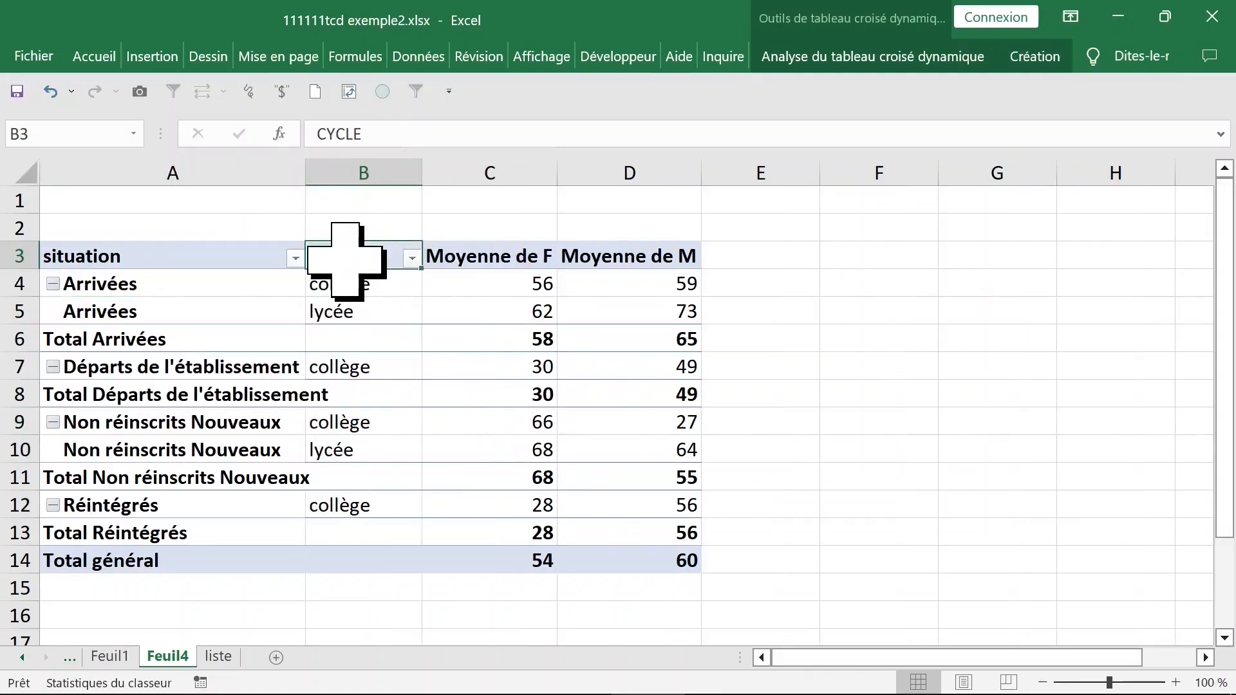
pyautogui.rightClick(354, 255)
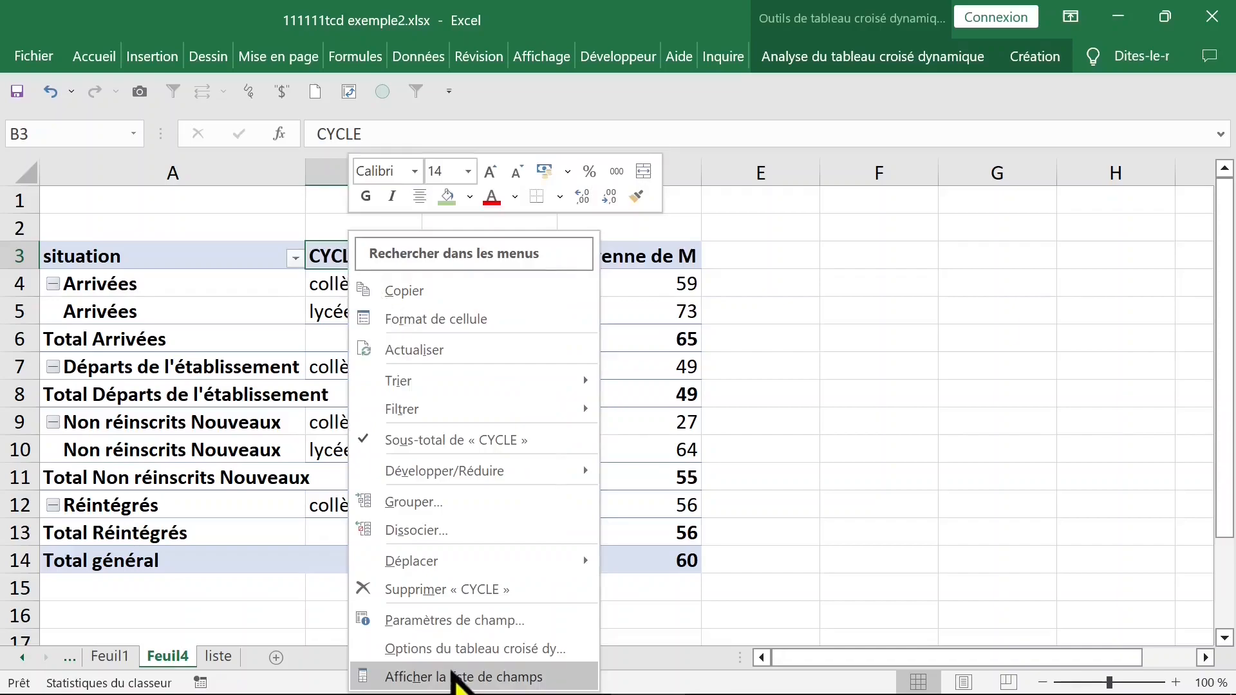
pyautogui.click(454, 677)
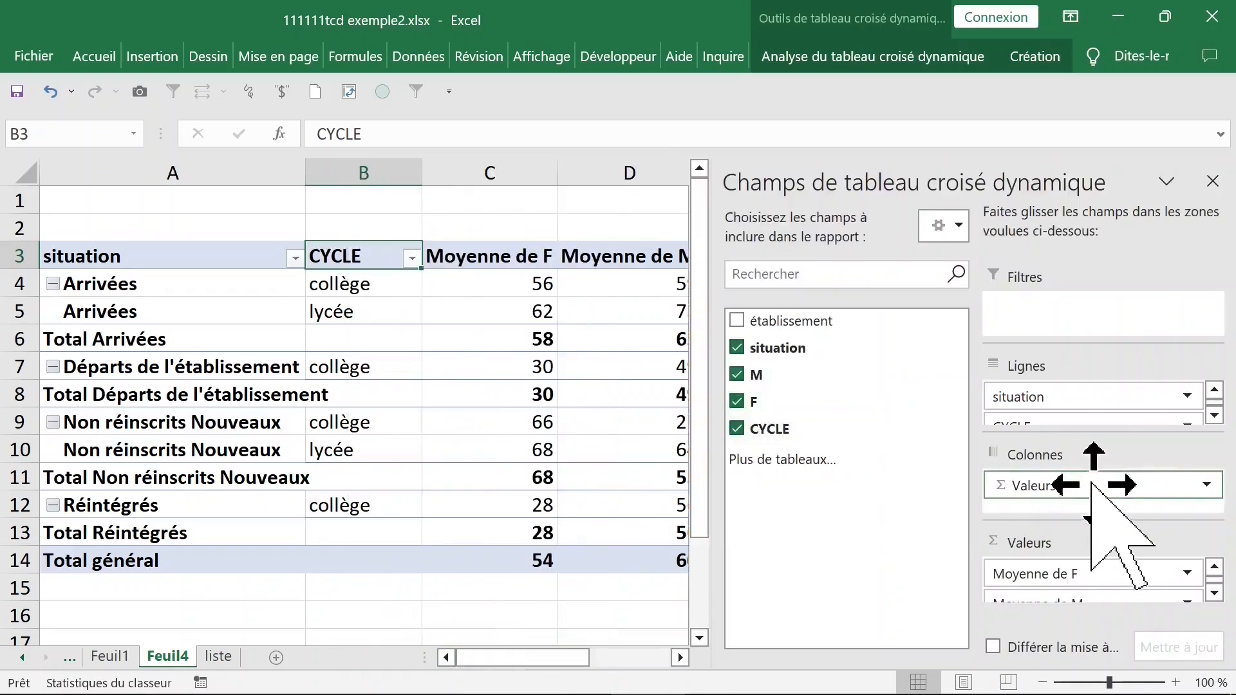
pyautogui.moveTo(1135, 396); pyautogui.dragTo(1133, 430)
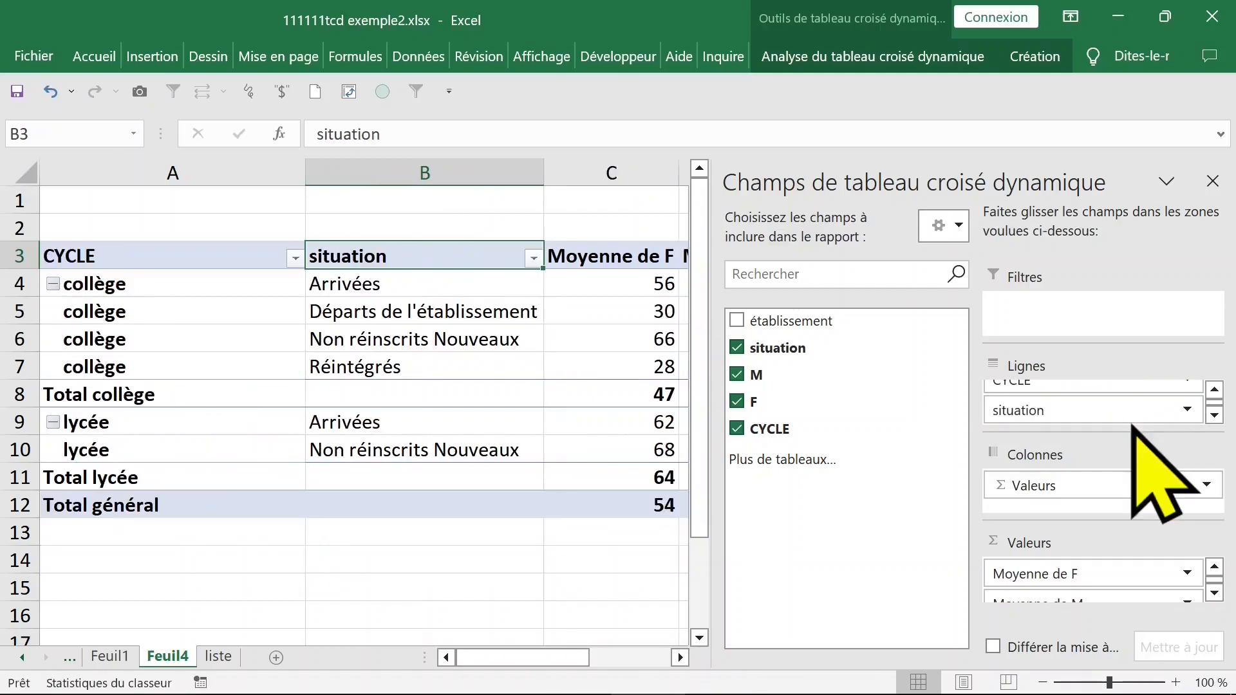
# Examine the CYCLE and situation columns and the cycle subtotals, and close the field list
pyautogui.click(673, 586)
pyautogui.click(171, 285)
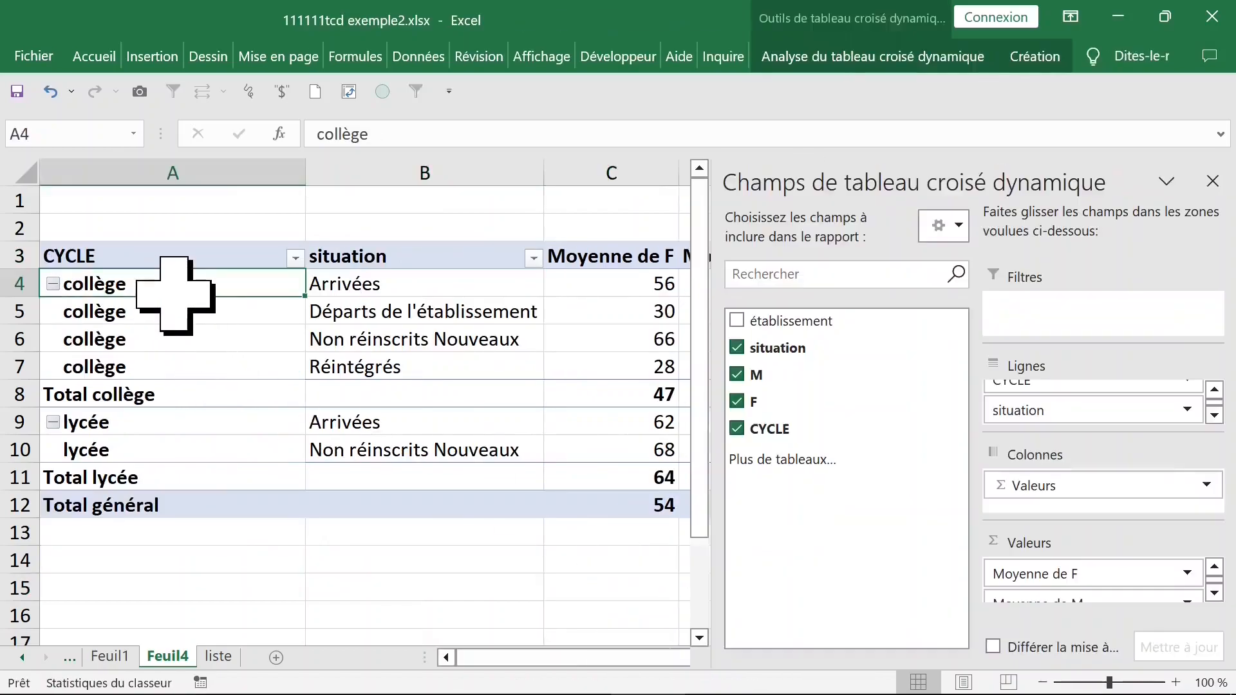
pyautogui.click(226, 173)
pyautogui.moveTo(425, 173); pyautogui.dragTo(442, 186)
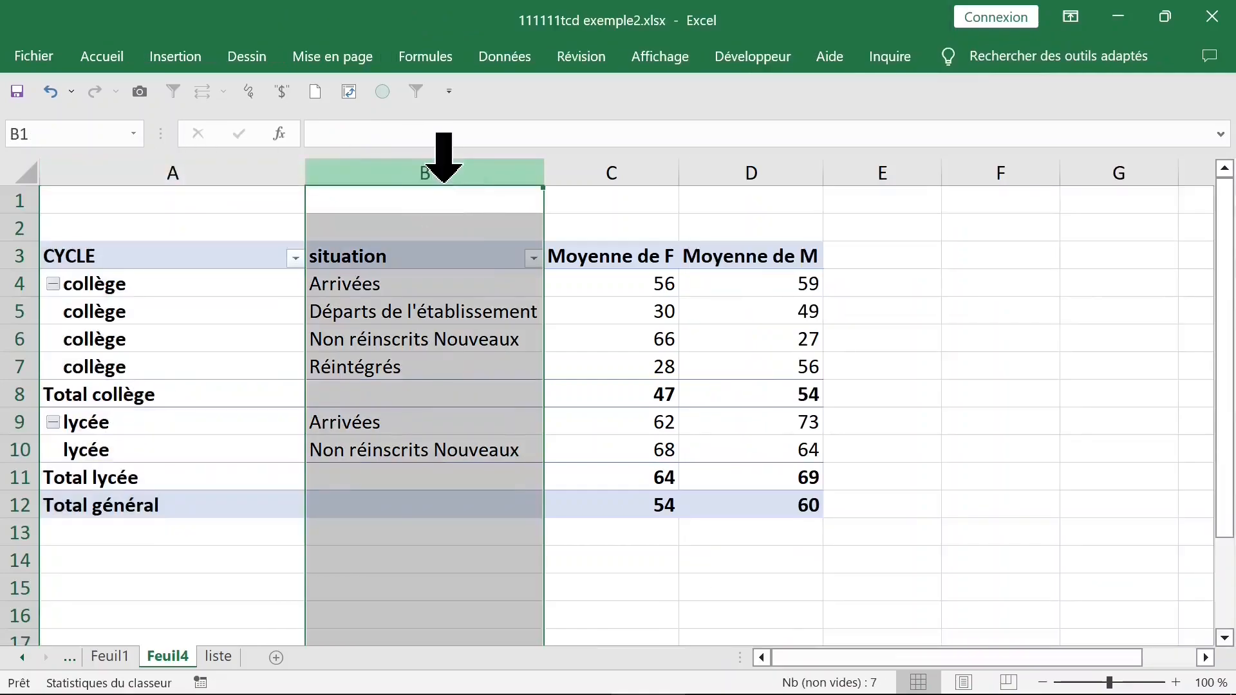
pyautogui.click(631, 284)
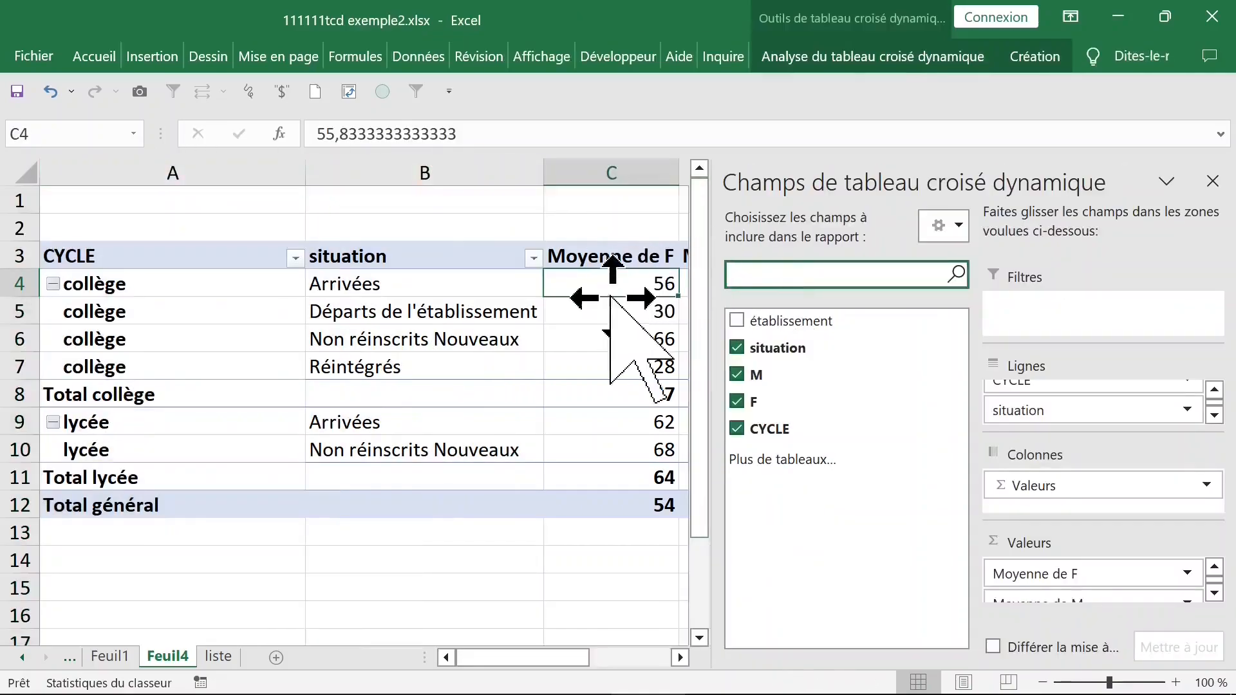
pyautogui.click(510, 386)
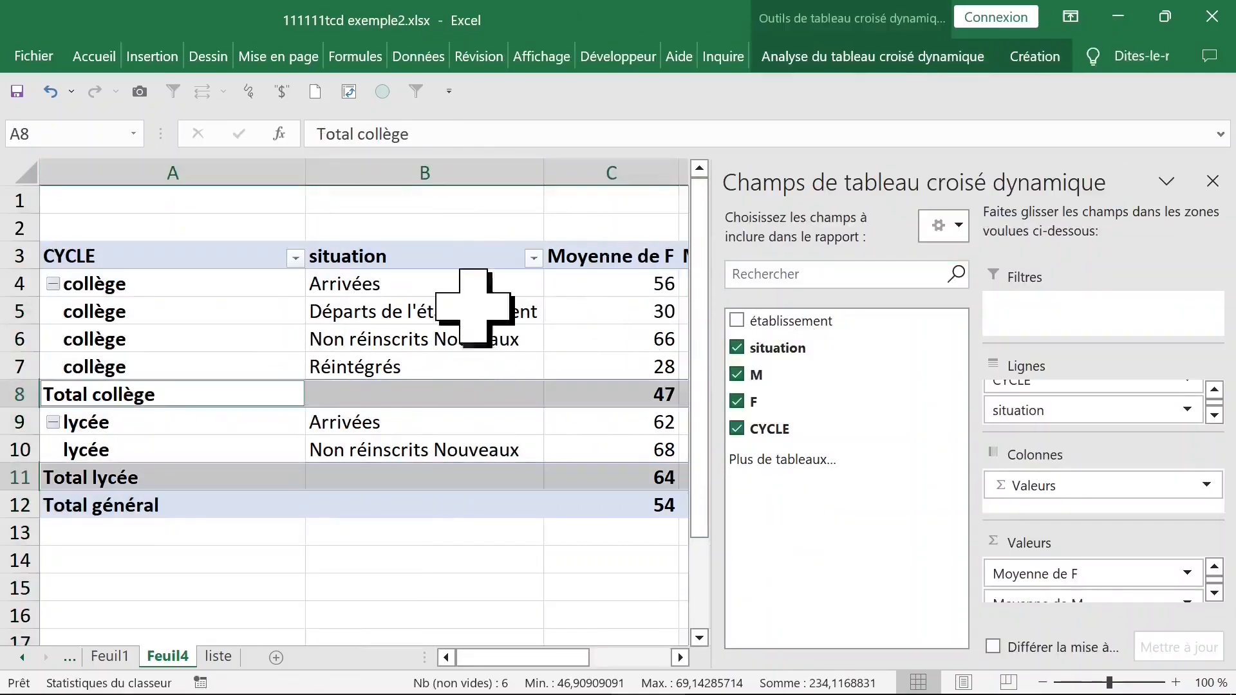
pyautogui.click(1213, 181)
# Move CYCLE from the row area to the column area above Valeurs and close the field list
pyautogui.click(419, 282)
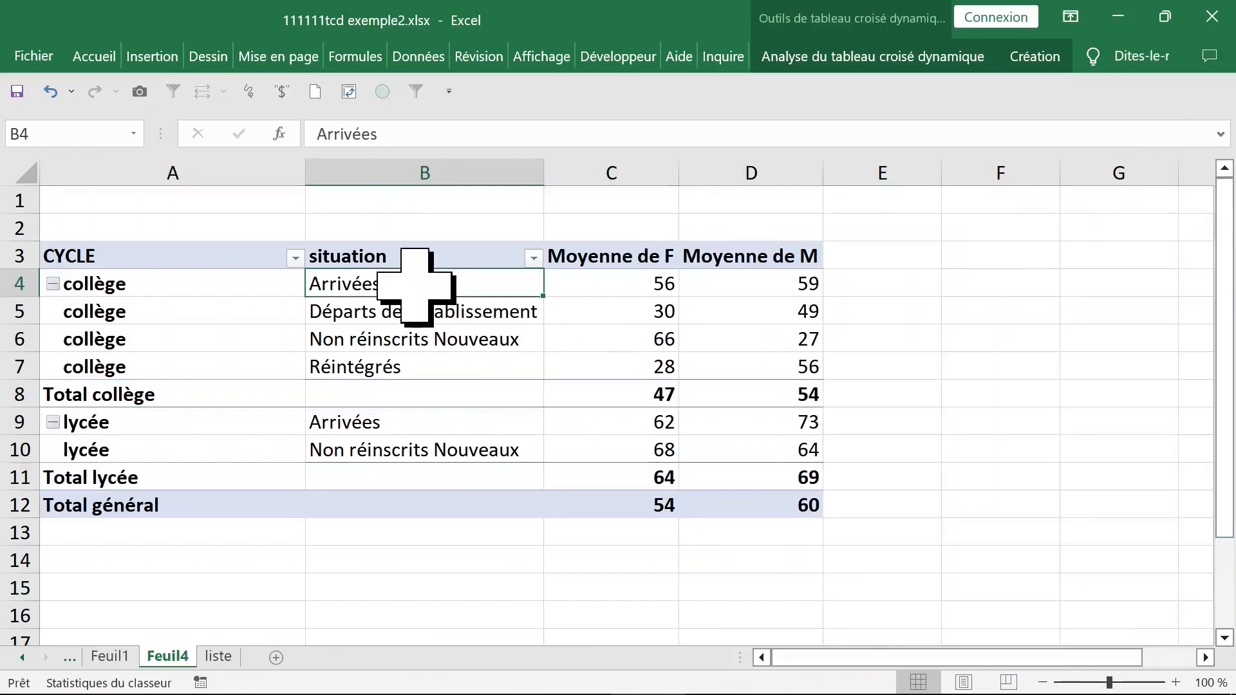
pyautogui.rightClick(420, 282)
pyautogui.click(451, 676)
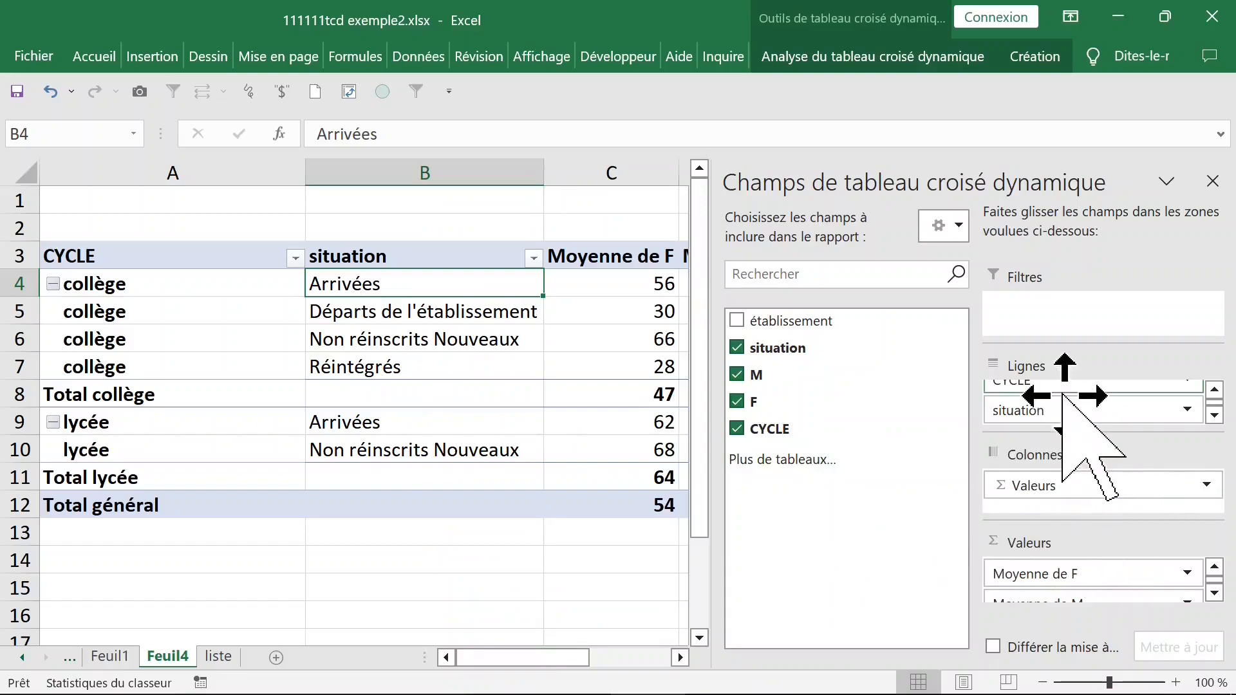
pyautogui.moveTo(1064, 389); pyautogui.dragTo(1067, 482)
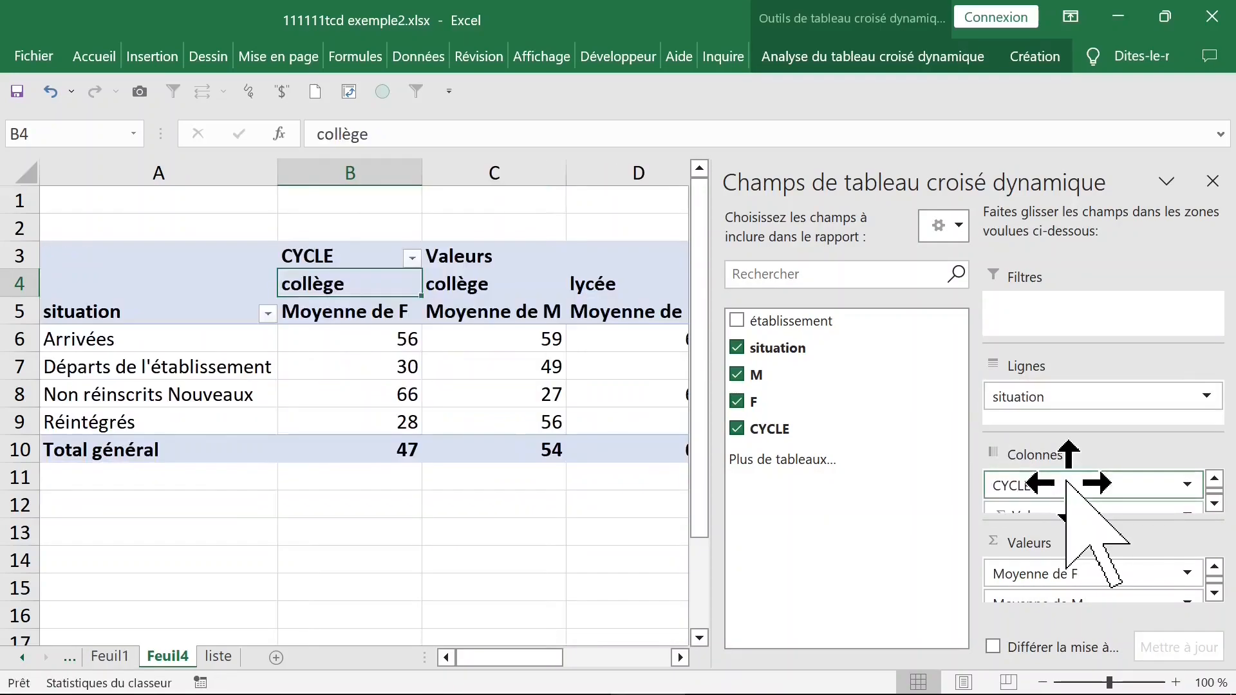
pyautogui.click(1212, 181)
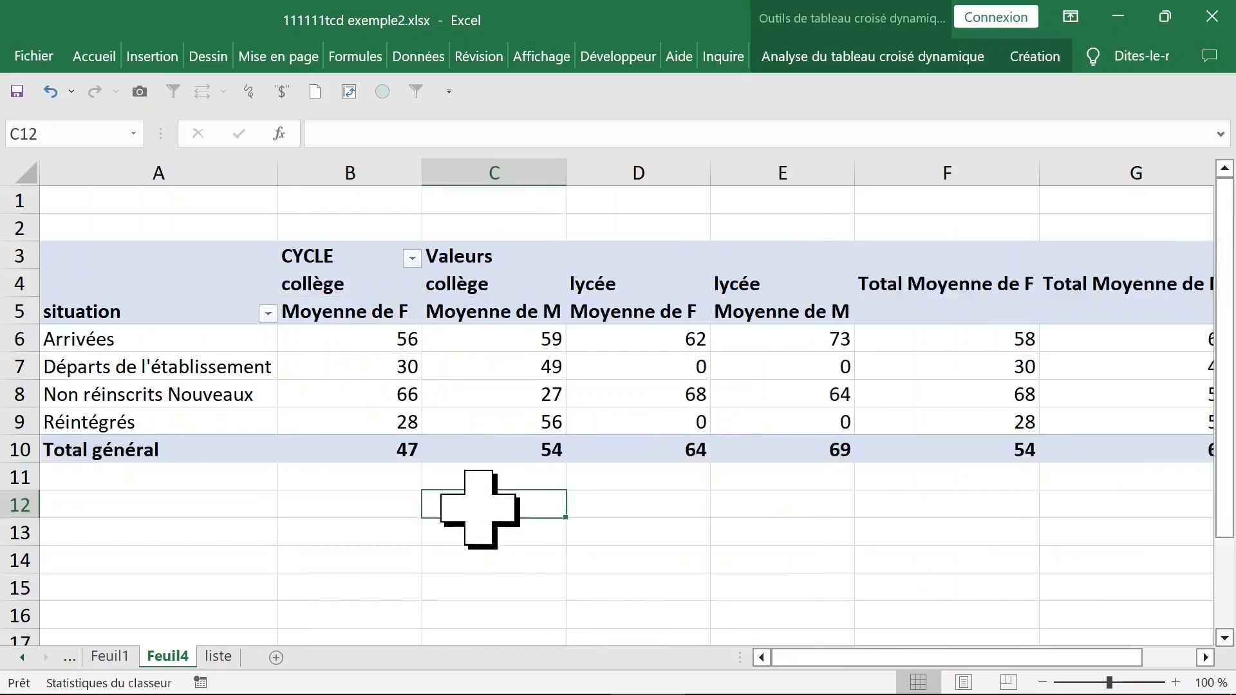
# Fill the two collège columns of the pivot table with light gold
pyautogui.click(313, 273)
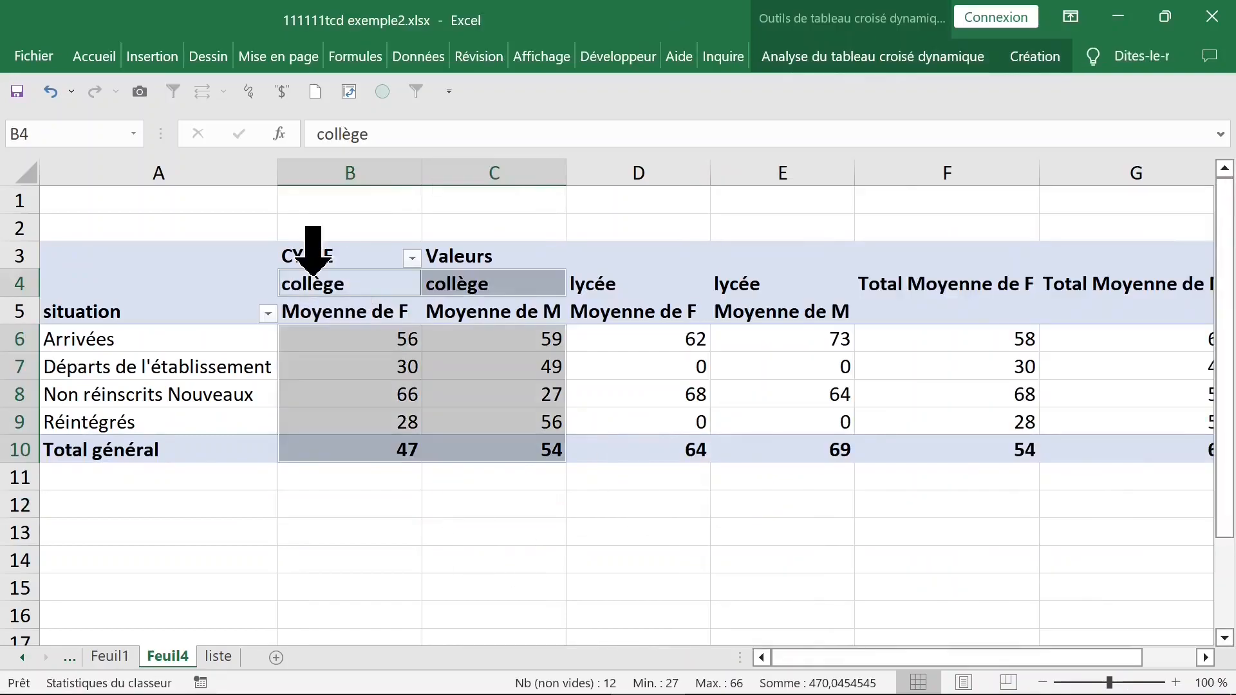
pyautogui.click(95, 57)
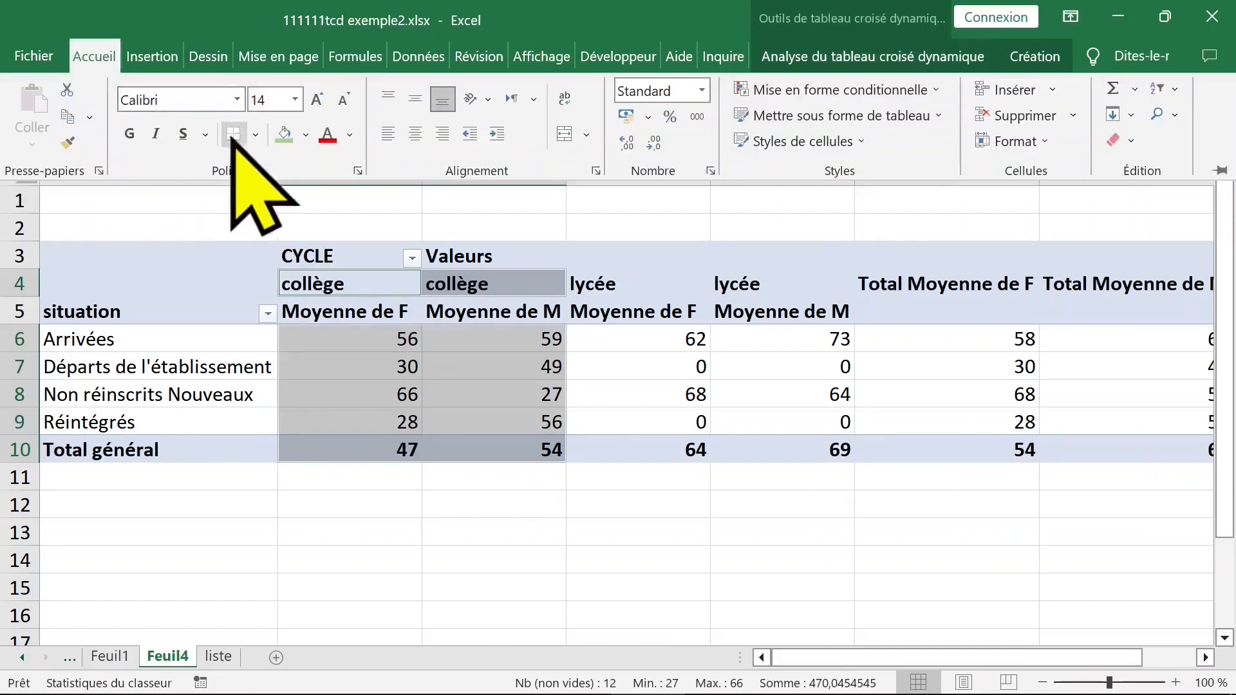
pyautogui.click(306, 134)
pyautogui.click(425, 233)
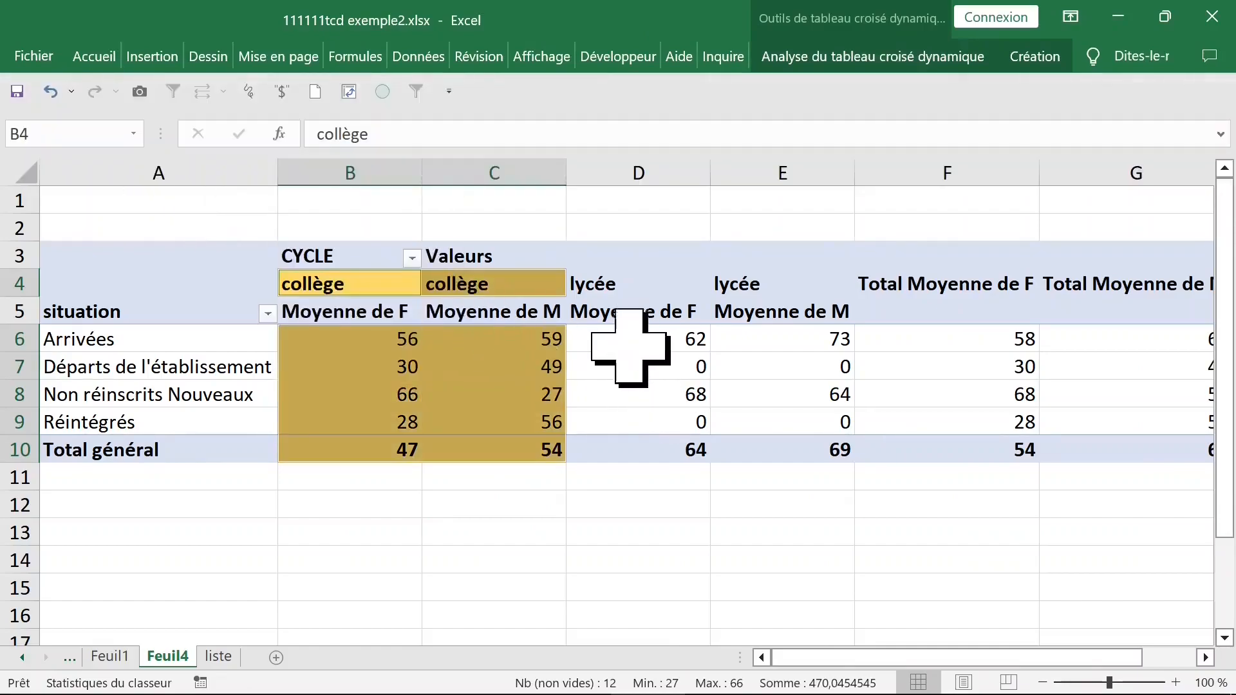
# Fill the two lycée columns of the pivot table with a darker blue theme colour
pyautogui.click(635, 341)
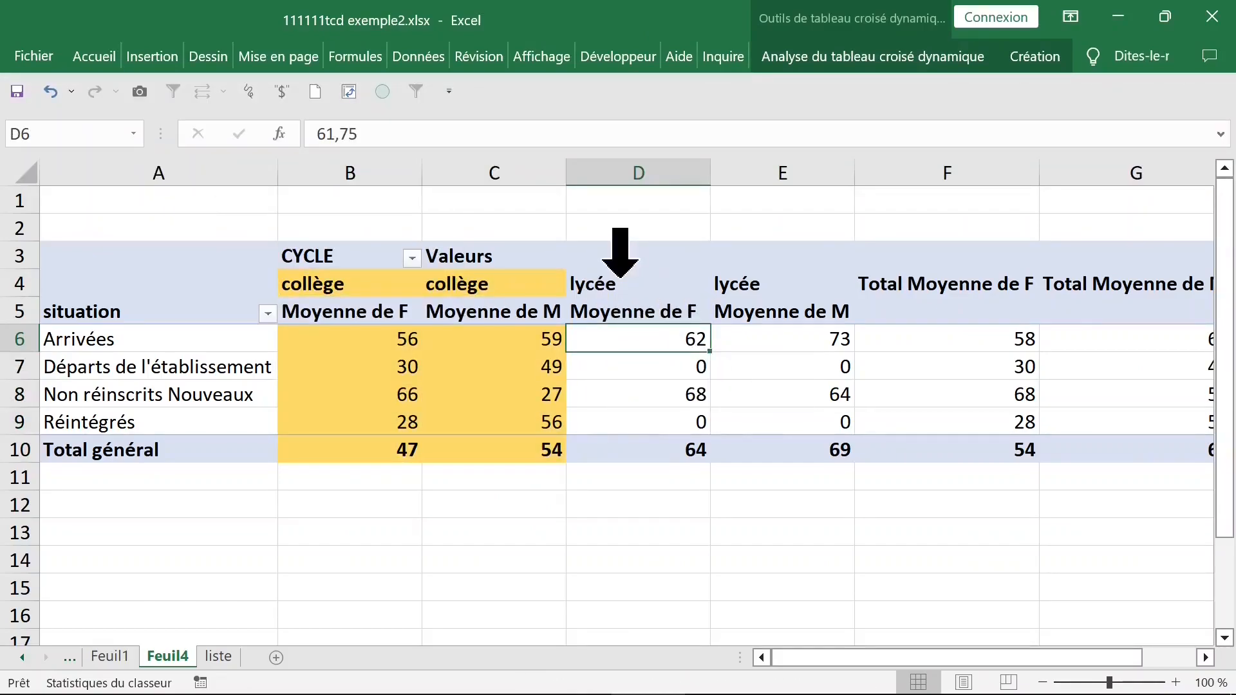
pyautogui.click(620, 275)
pyautogui.click(663, 313)
pyautogui.click(648, 330)
pyautogui.click(631, 296)
pyautogui.moveTo(631, 296); pyautogui.dragTo(785, 435)
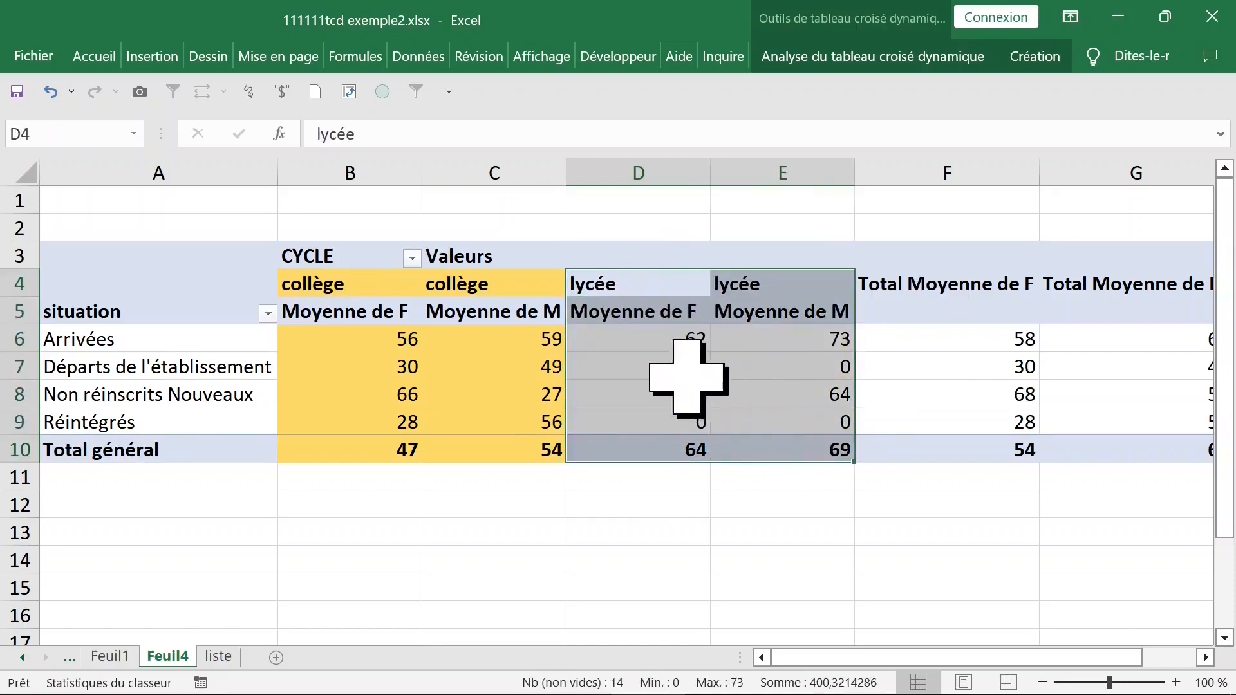
pyautogui.click(682, 369)
pyautogui.click(635, 274)
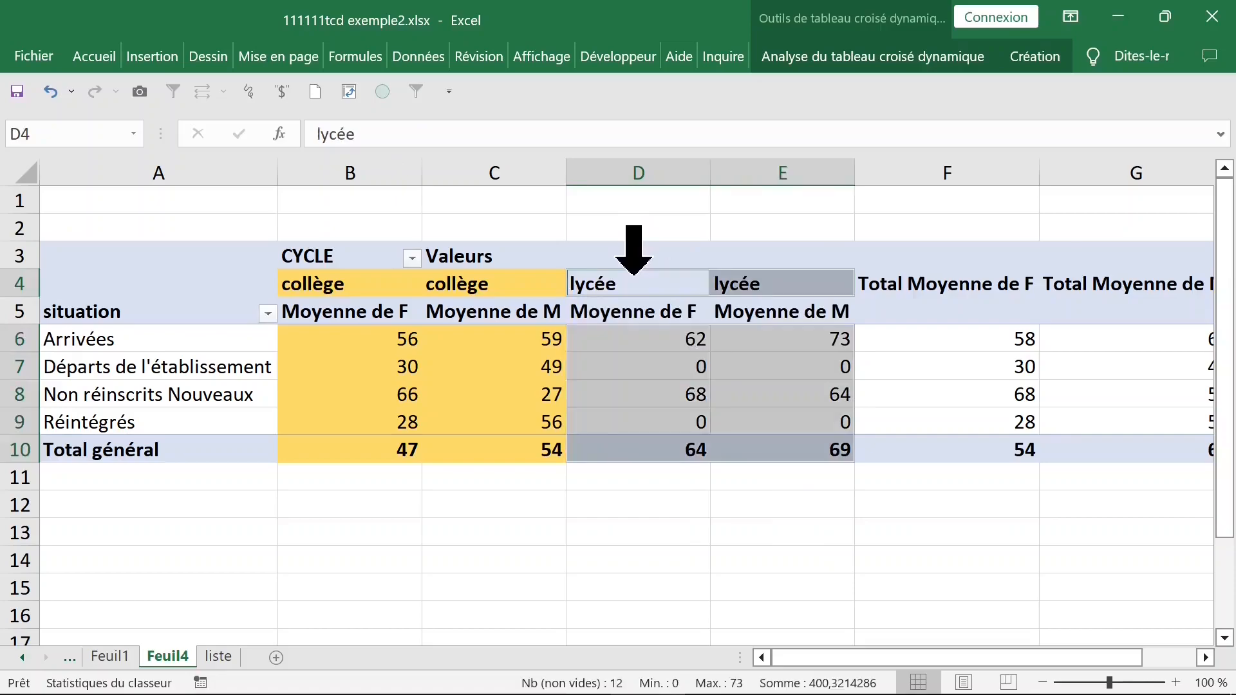
pyautogui.click(94, 56)
pyautogui.click(306, 134)
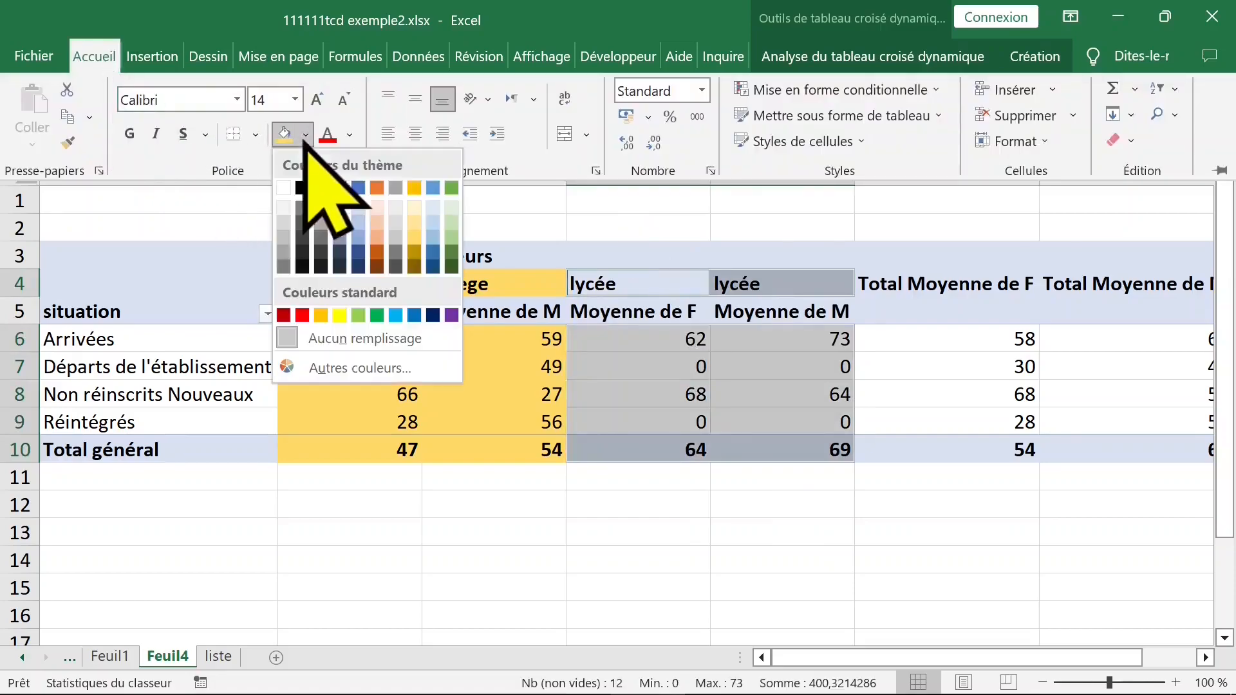
pyautogui.click(433, 252)
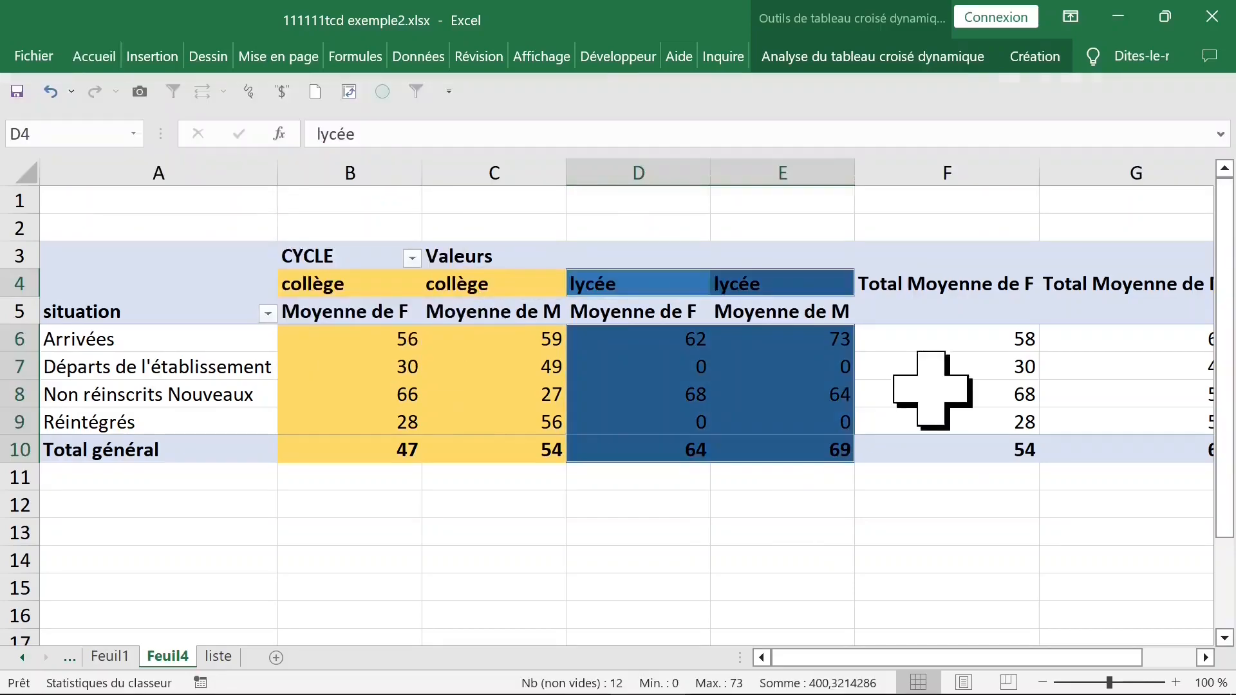
pyautogui.click(944, 384)
# Swap the collège and lycée column groups by overwriting the first lycée header with collège
pyautogui.click(708, 348)
pyautogui.click(605, 283)
pyautogui.click(820, 284)
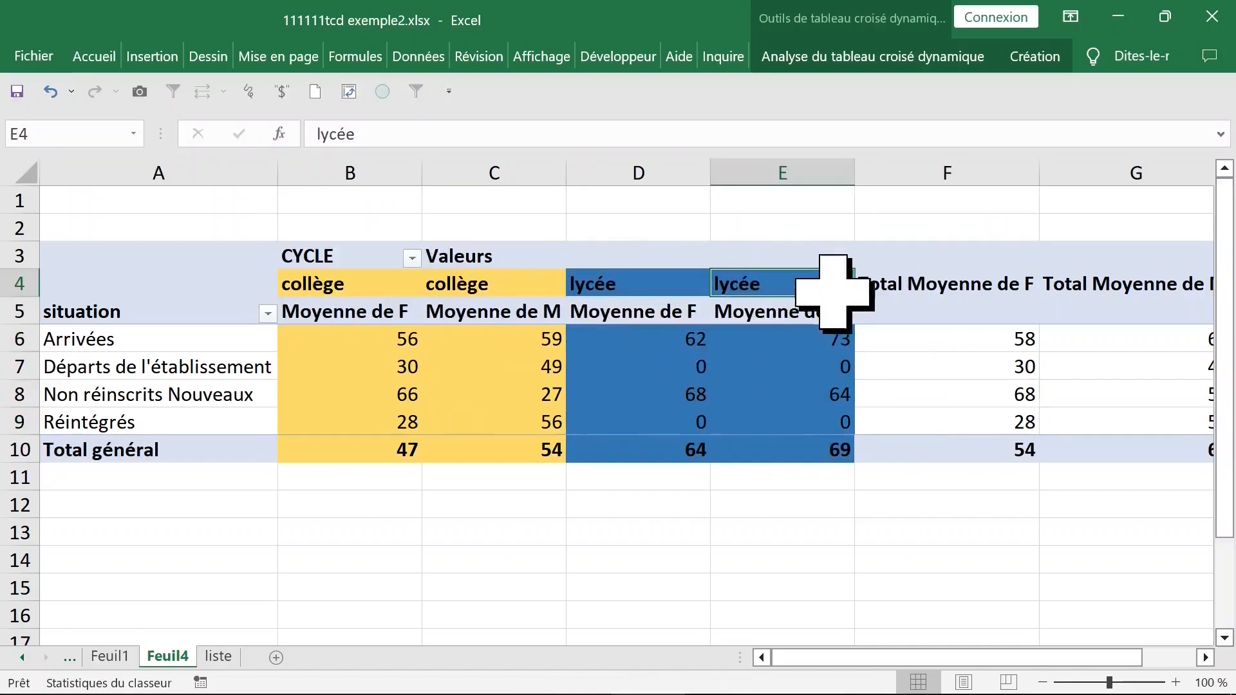
pyautogui.click(558, 301)
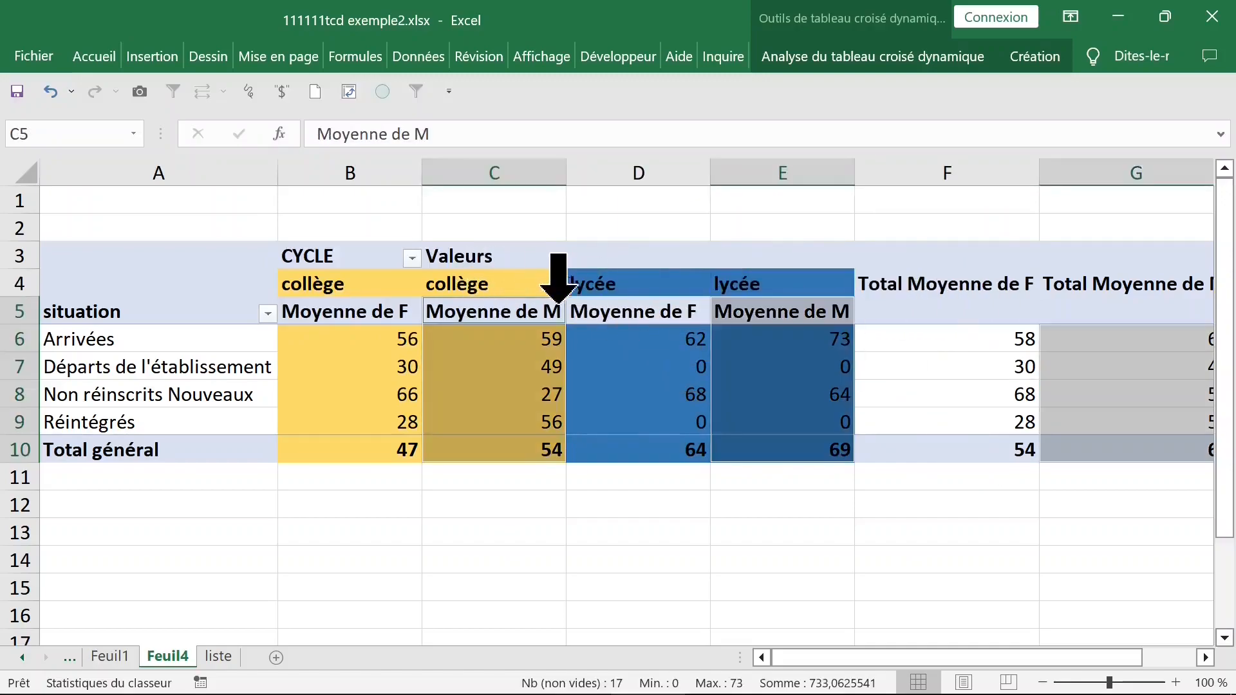
pyautogui.click(496, 289)
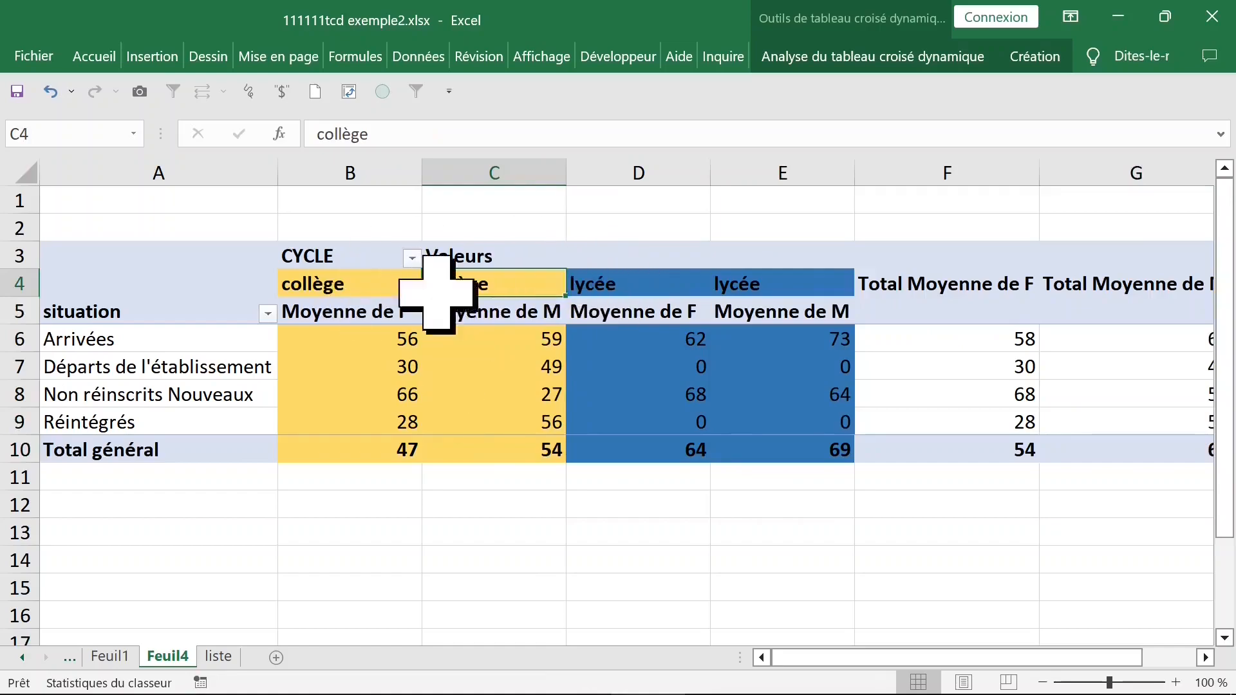
pyautogui.click(667, 290)
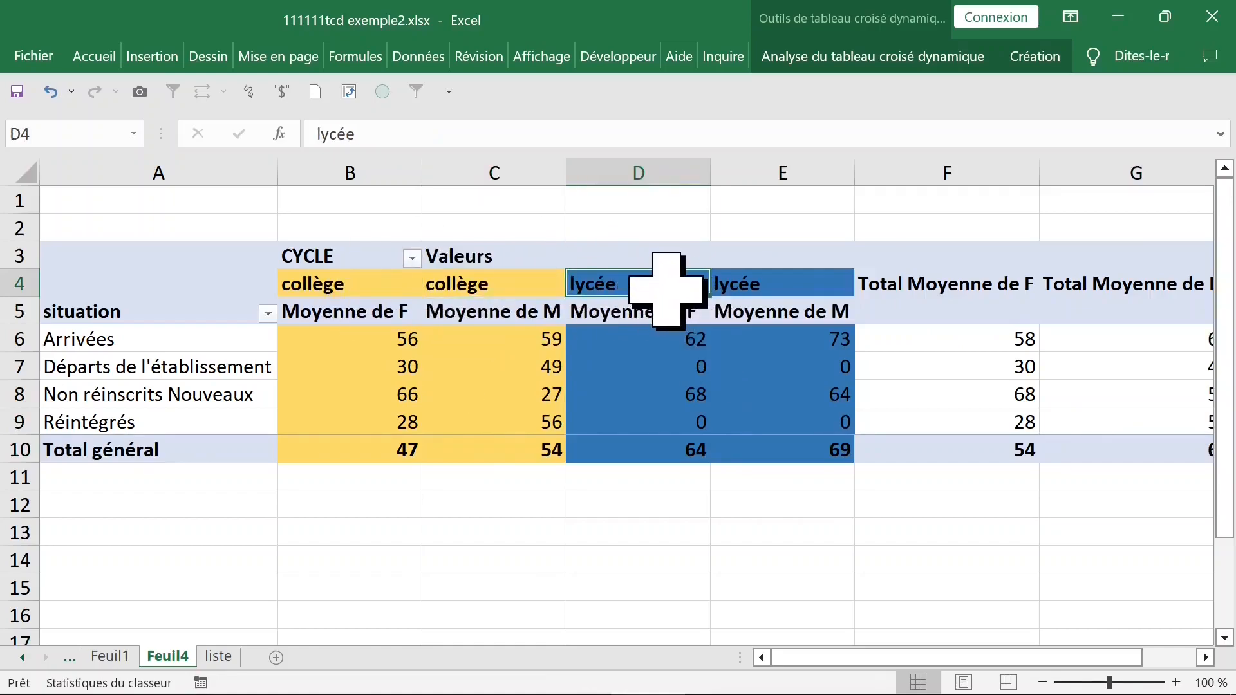
pyautogui.write('c')
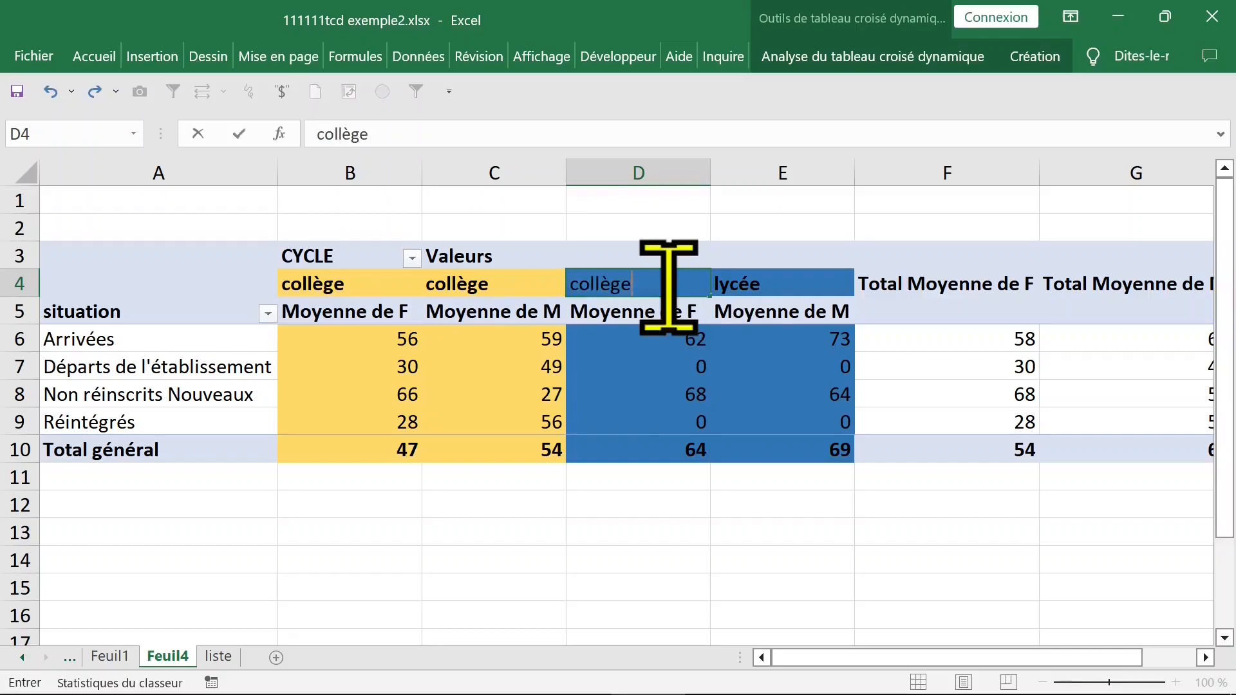
pyautogui.write('ollège')
pyautogui.press('Return')
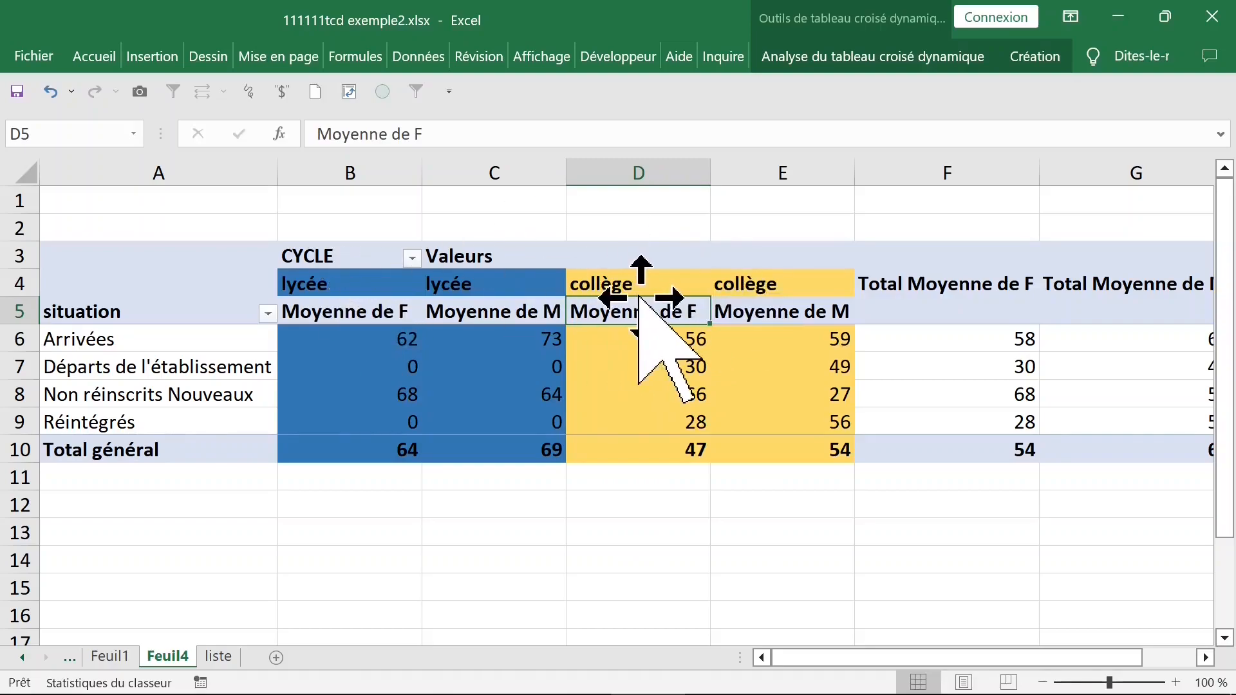
# Put the collège group back in front by overwriting the first header of the second group with lycée
pyautogui.click(635, 277)
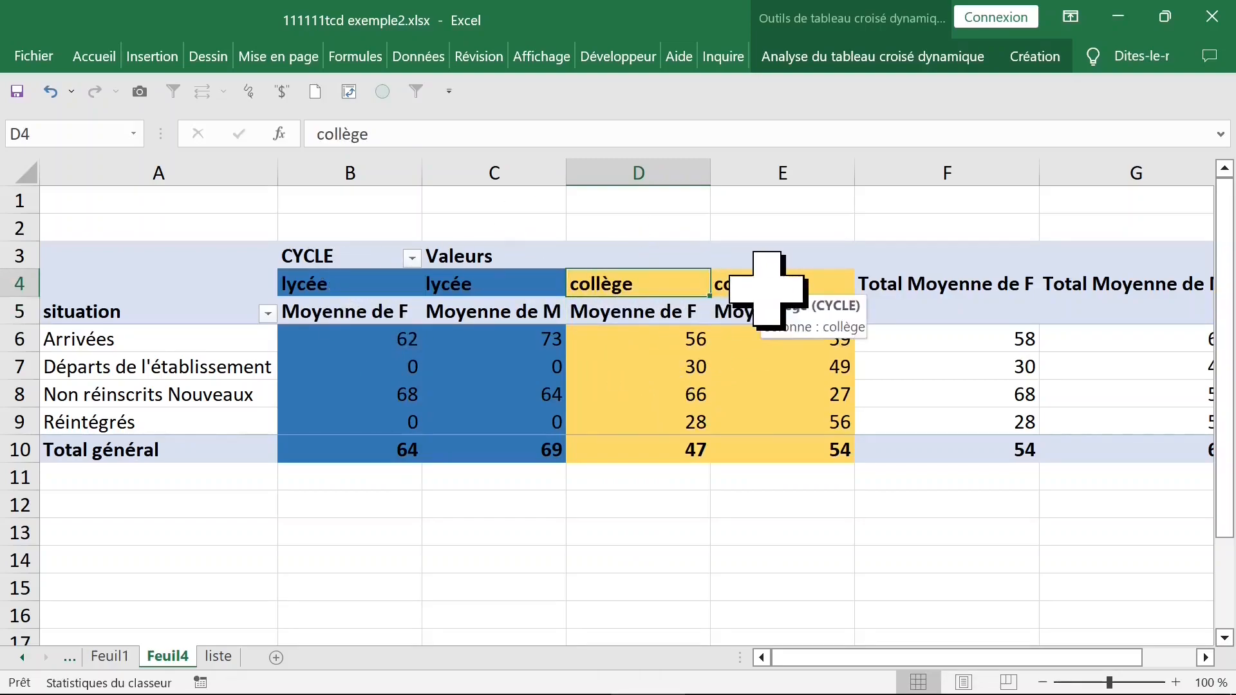
pyautogui.write('lycée')
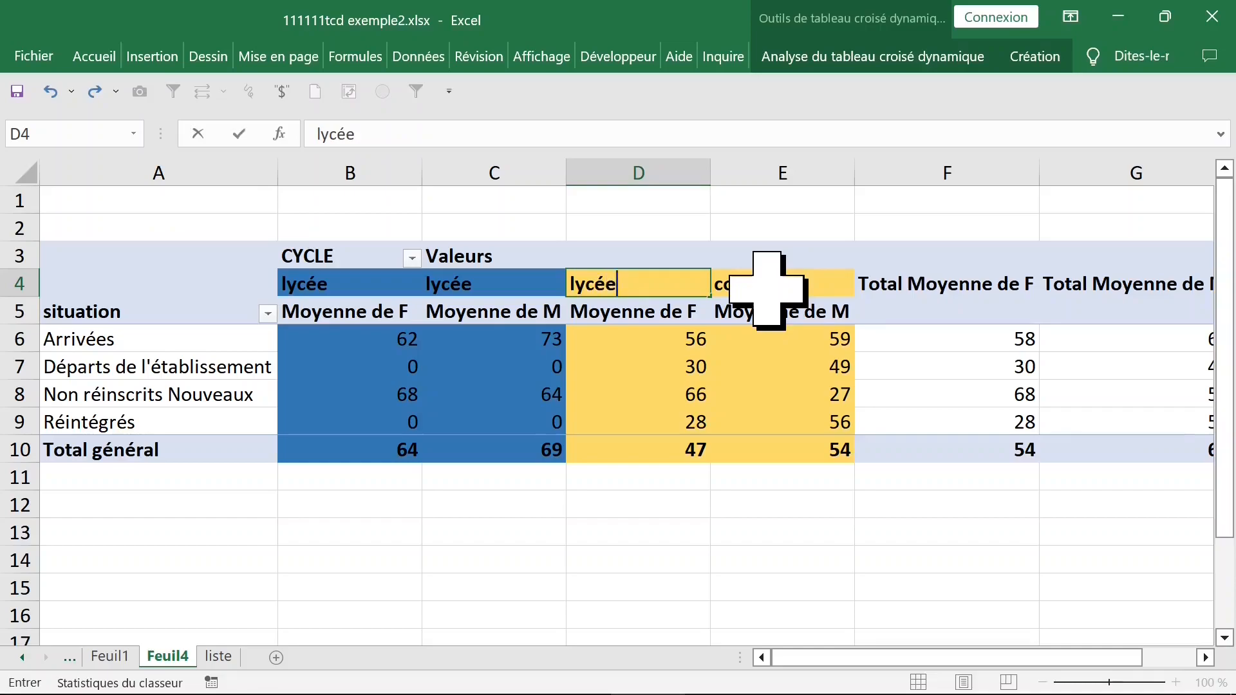
pyautogui.press('Return')
pyautogui.click(932, 365)
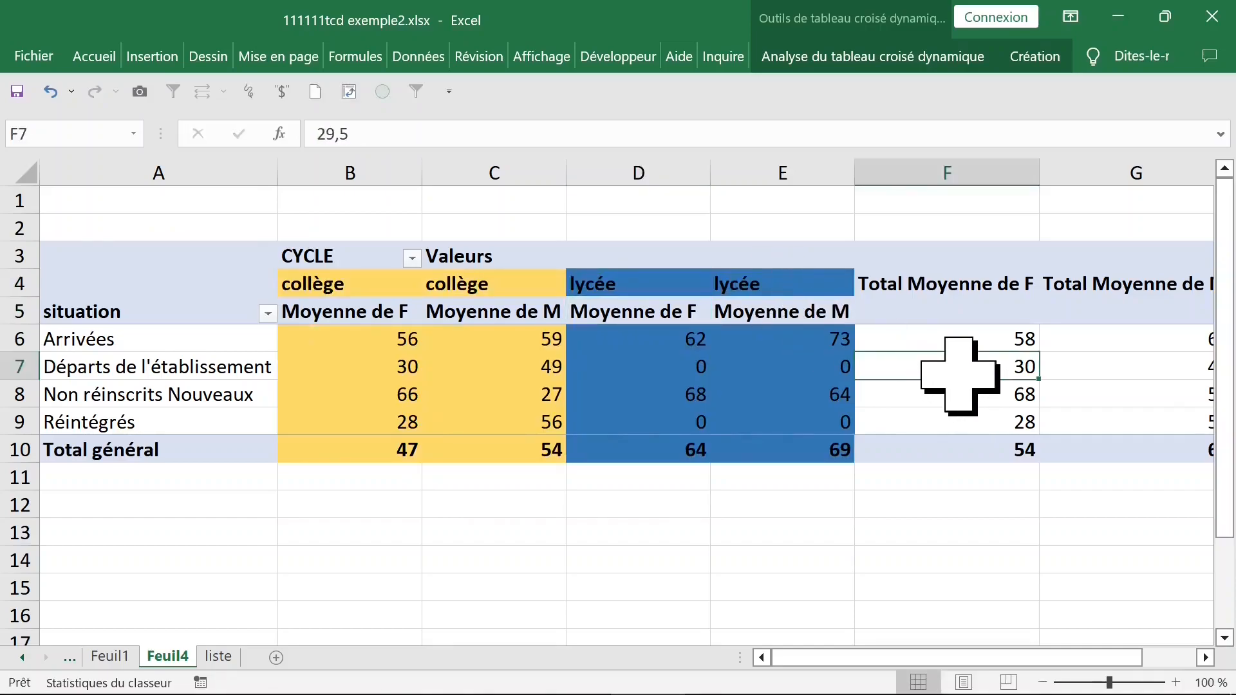
# Turn off the pivot table's grand totals for both rows and columns
pyautogui.click(985, 287)
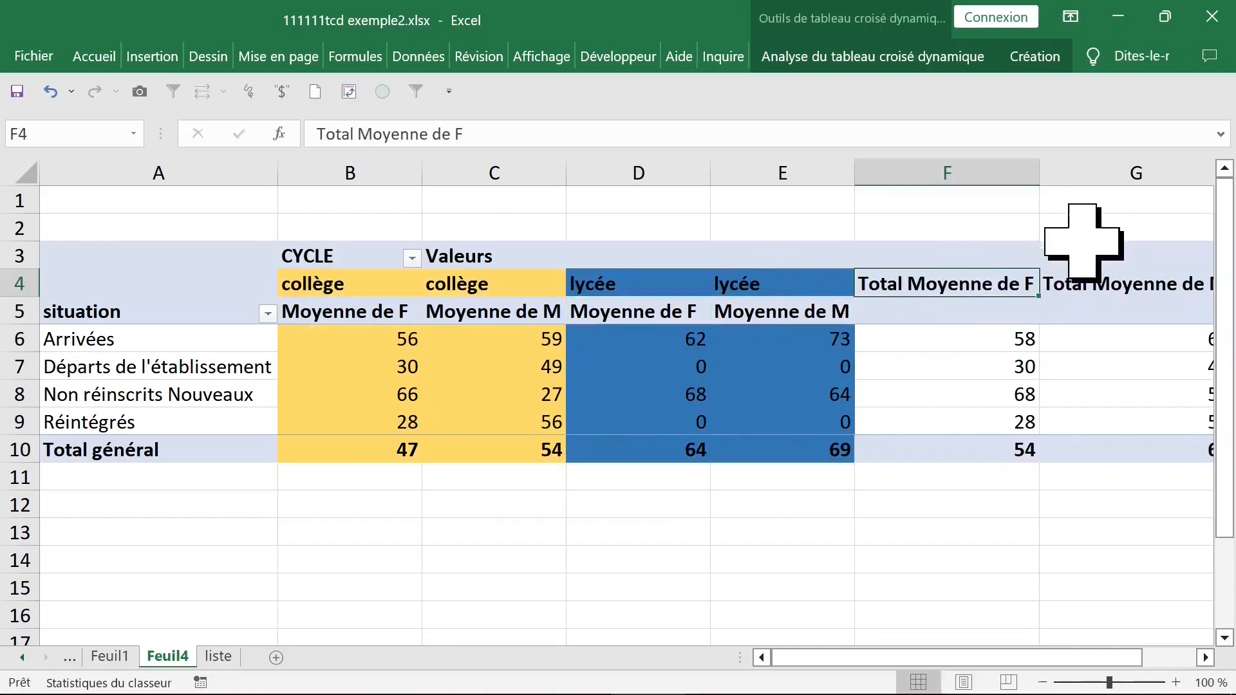
pyautogui.click(970, 336)
pyautogui.moveTo(946, 270); pyautogui.dragTo(1142, 331)
pyautogui.click(1140, 406)
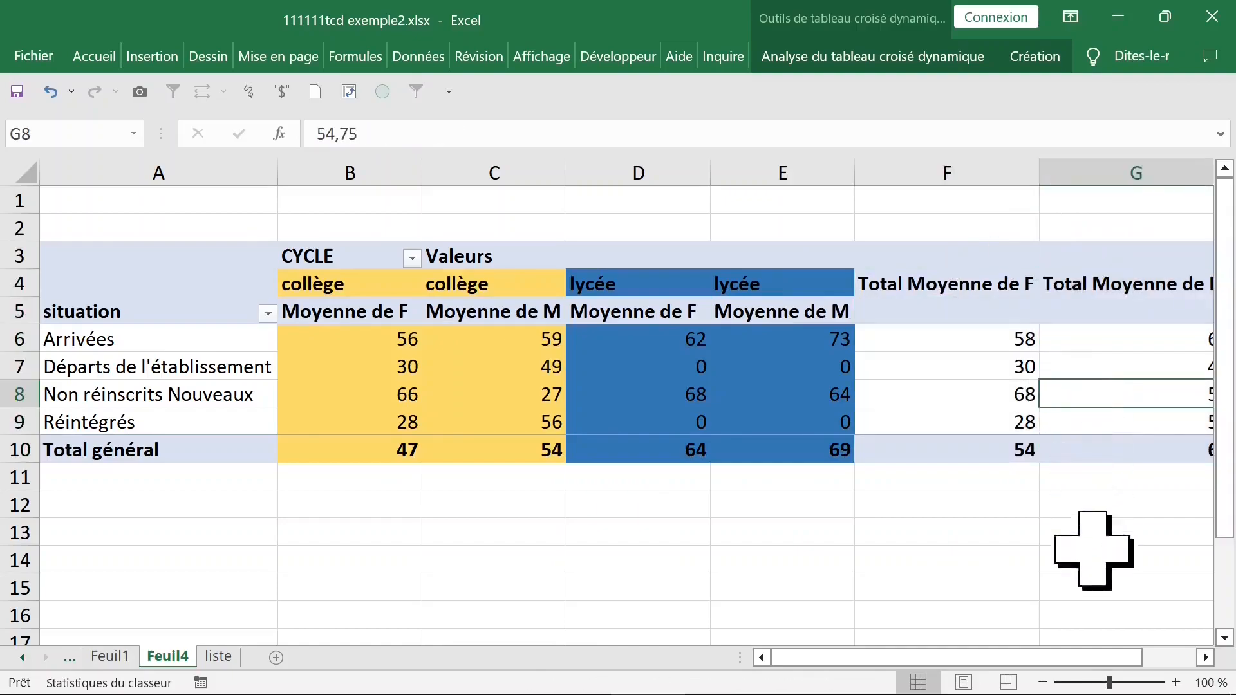
pyautogui.moveTo(1072, 658)
pyautogui.mouseDown()
pyautogui.moveTo(1094, 657)
pyautogui.moveTo(1059, 660)
pyautogui.mouseUp()
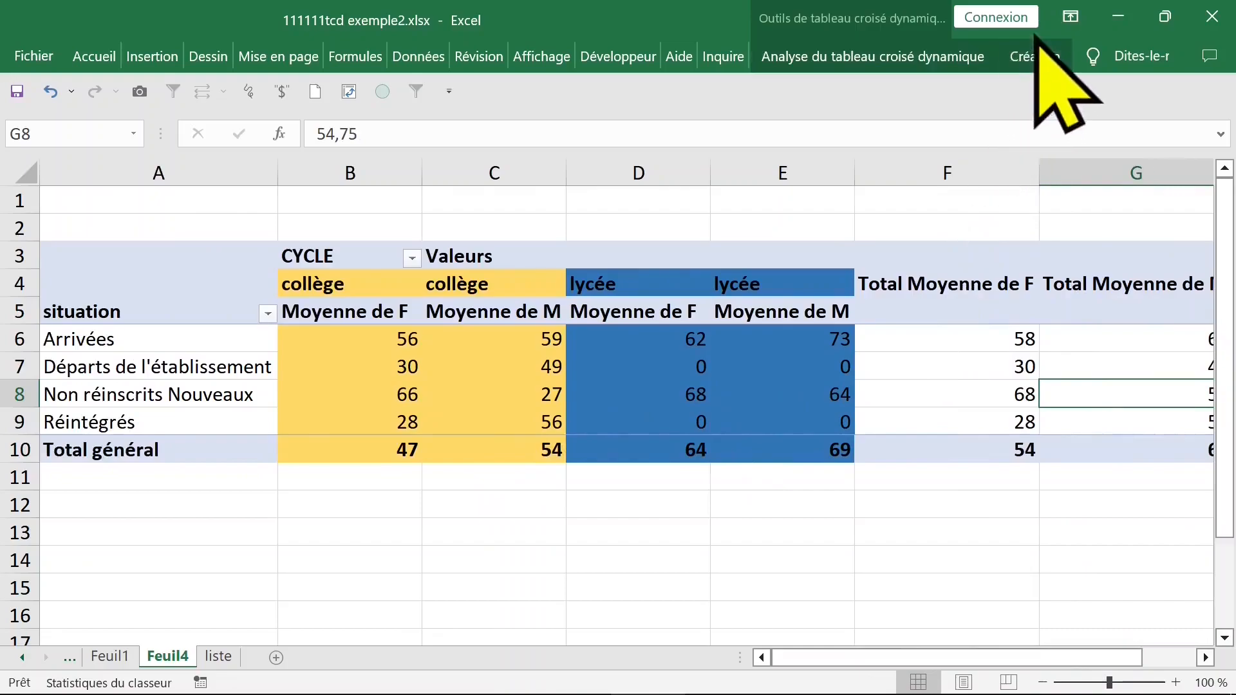
pyautogui.click(1034, 56)
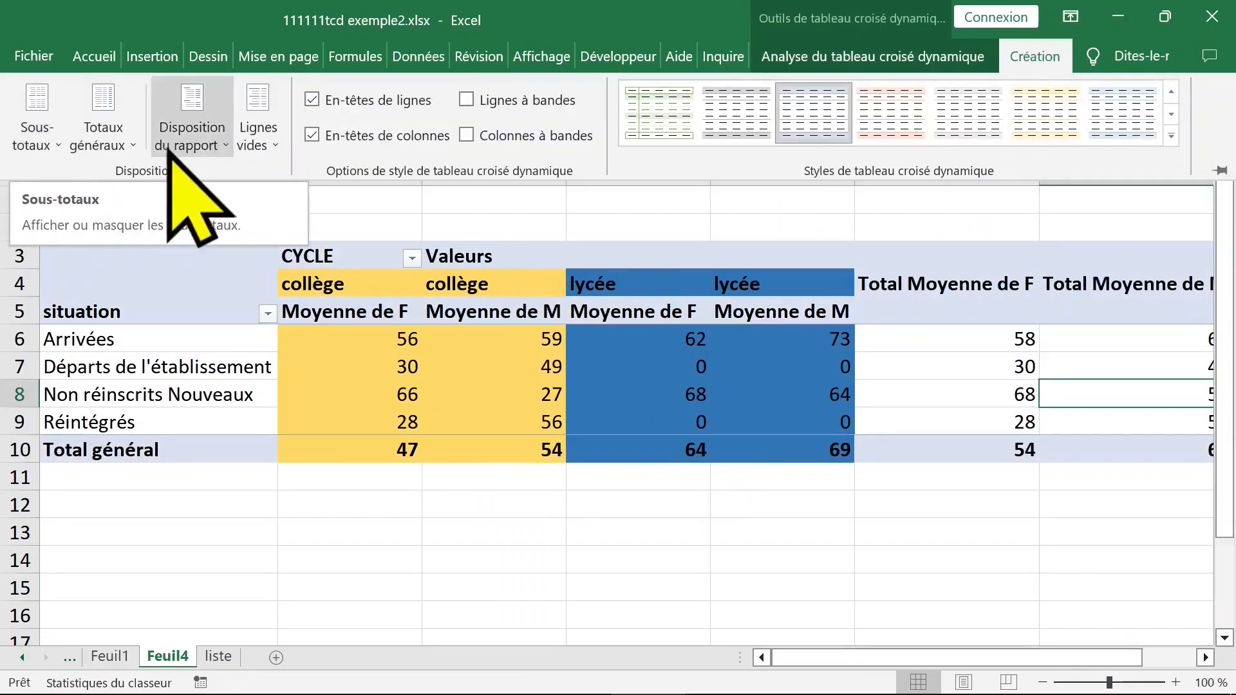
pyautogui.click(132, 148)
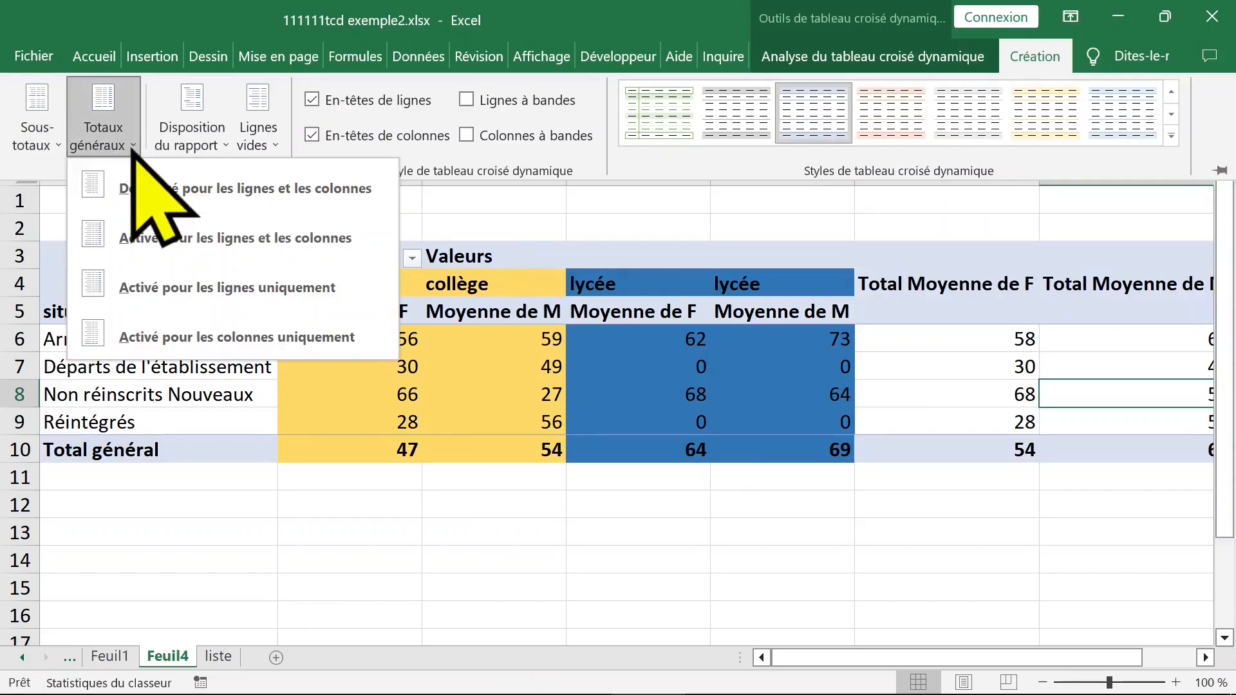
pyautogui.click(252, 204)
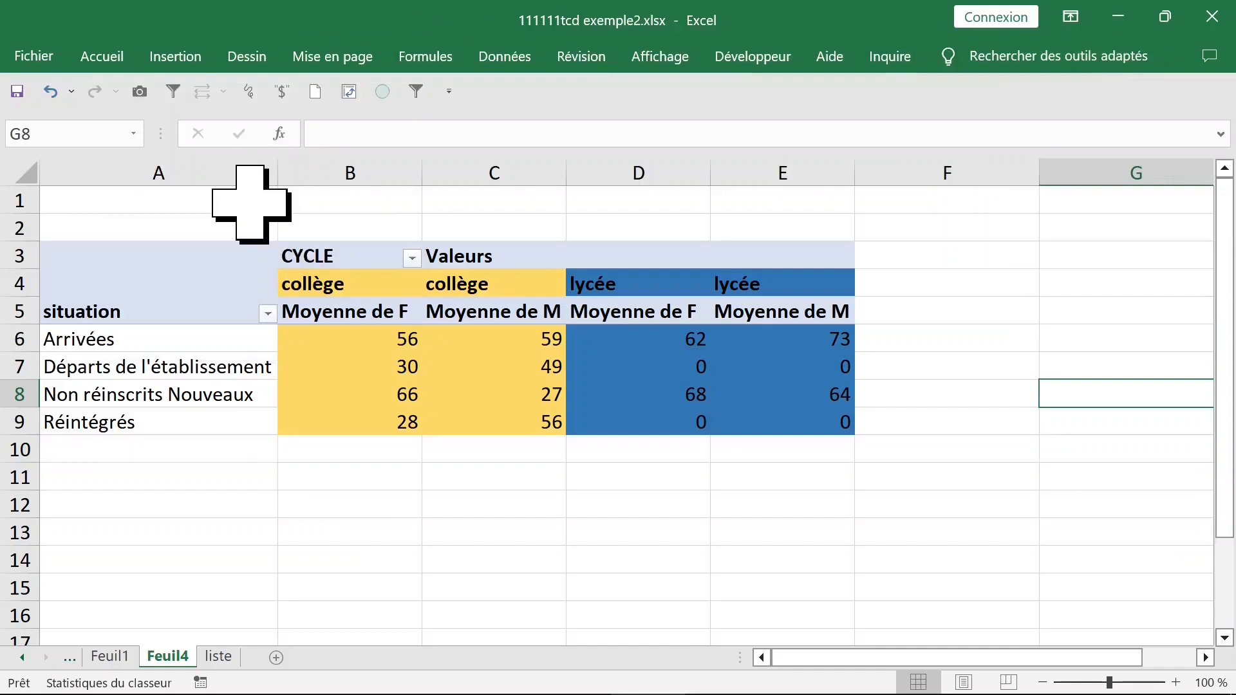
# Summarise the F values of the pivot table by Max instead of by average
pyautogui.click(370, 366)
pyautogui.click(380, 310)
pyautogui.click(360, 339)
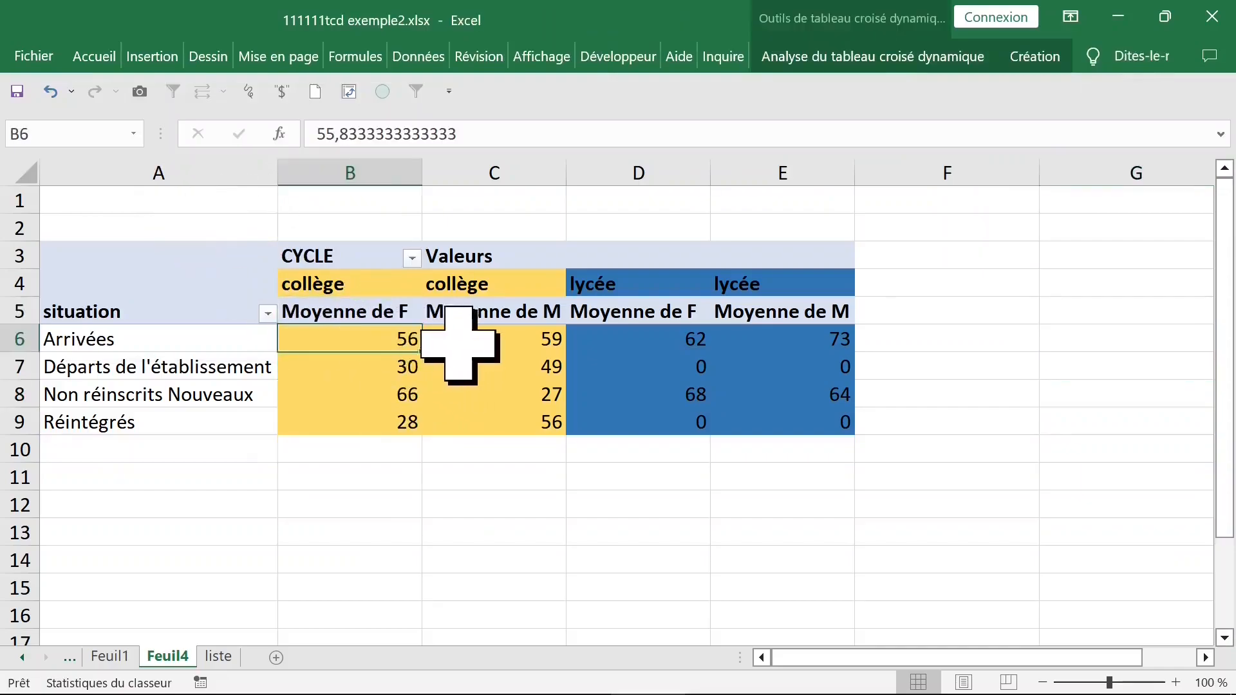
pyautogui.rightClick(358, 345)
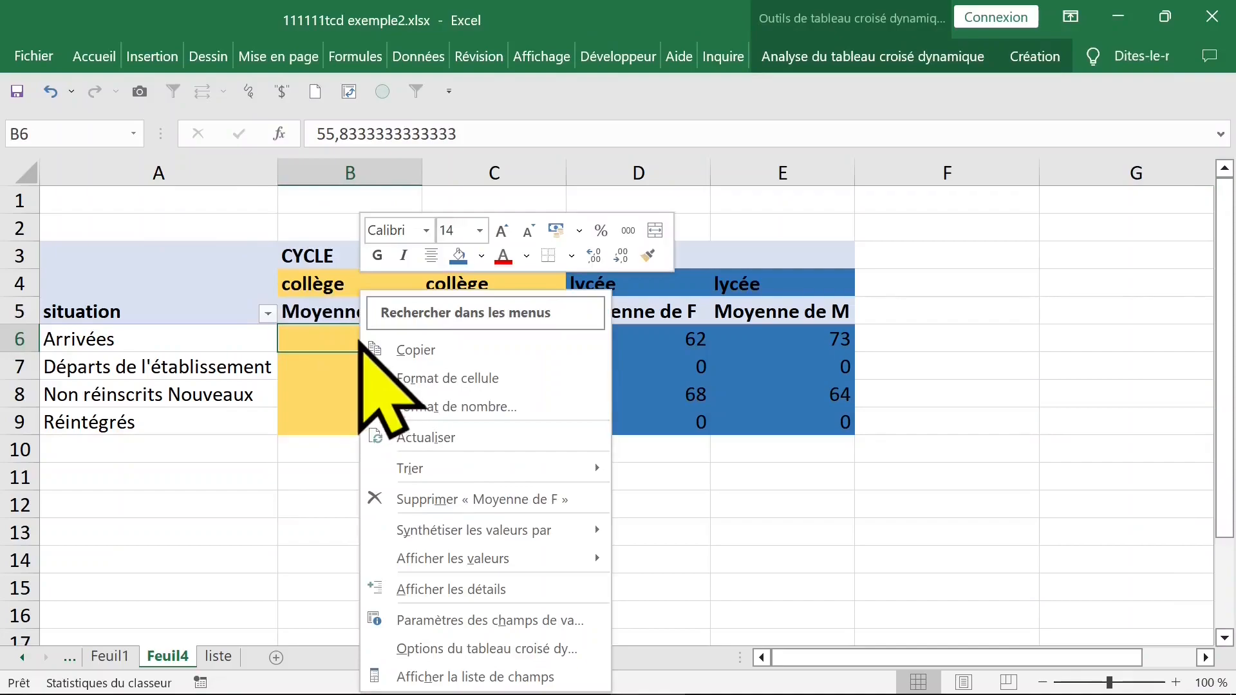
pyautogui.moveTo(443, 564)
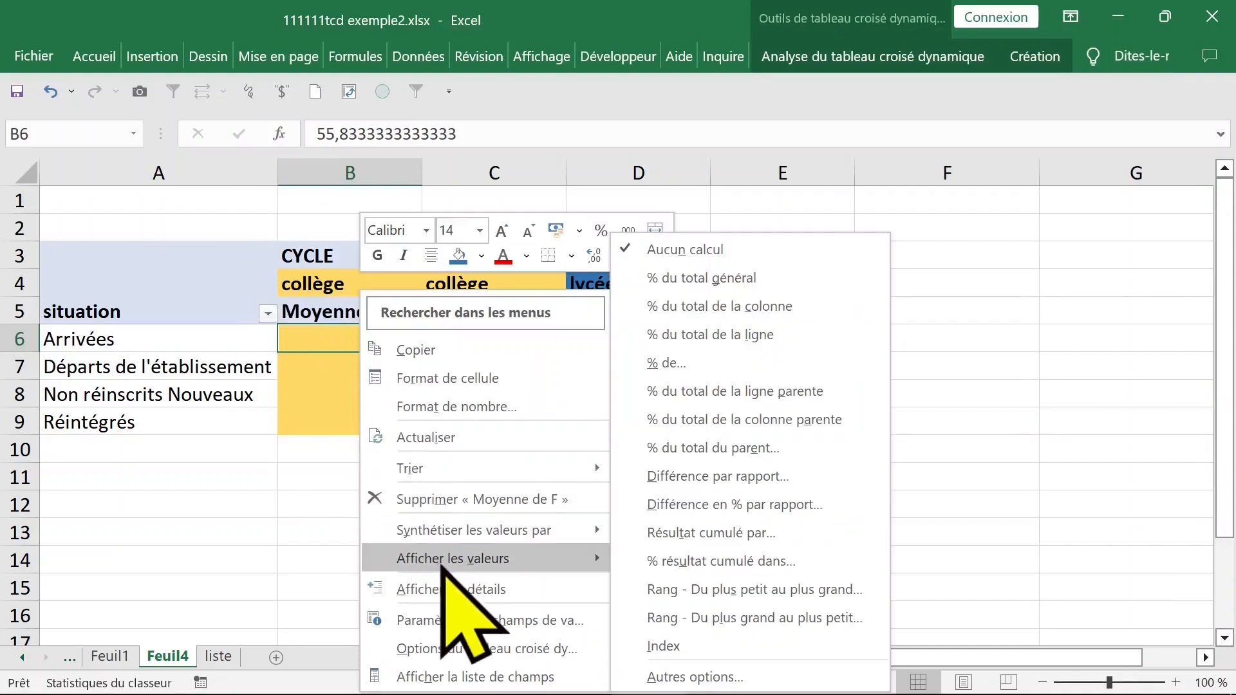
pyautogui.moveTo(459, 537)
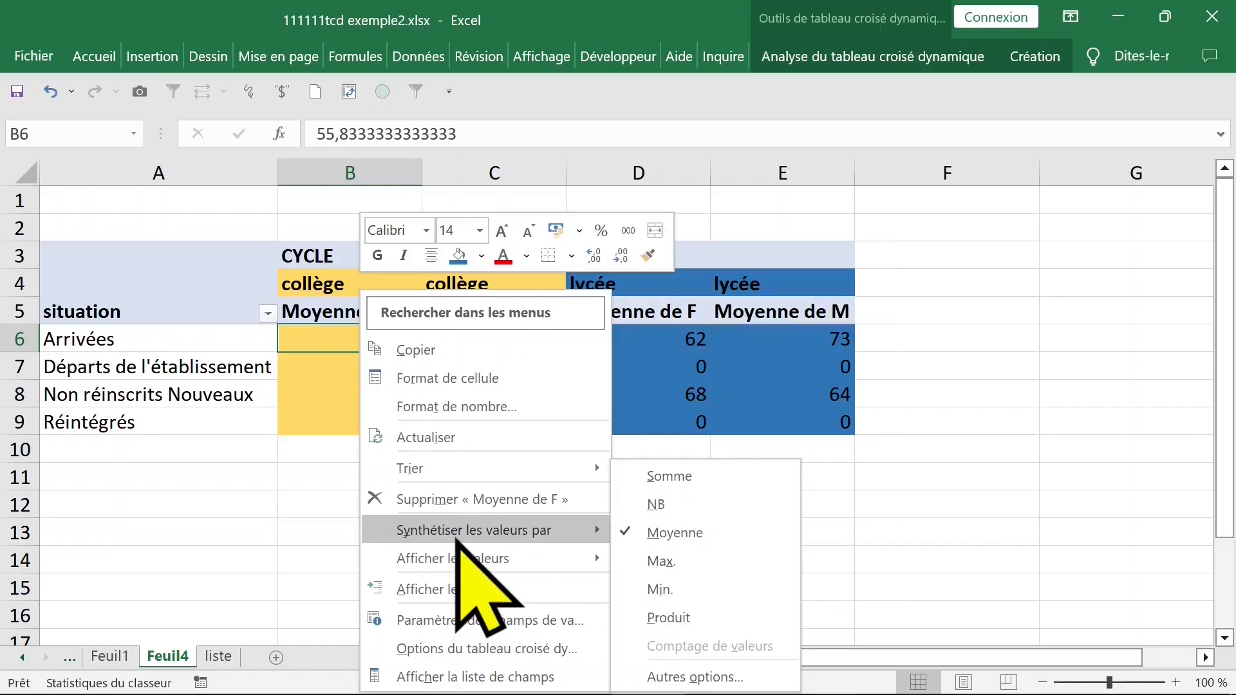
pyautogui.click(714, 567)
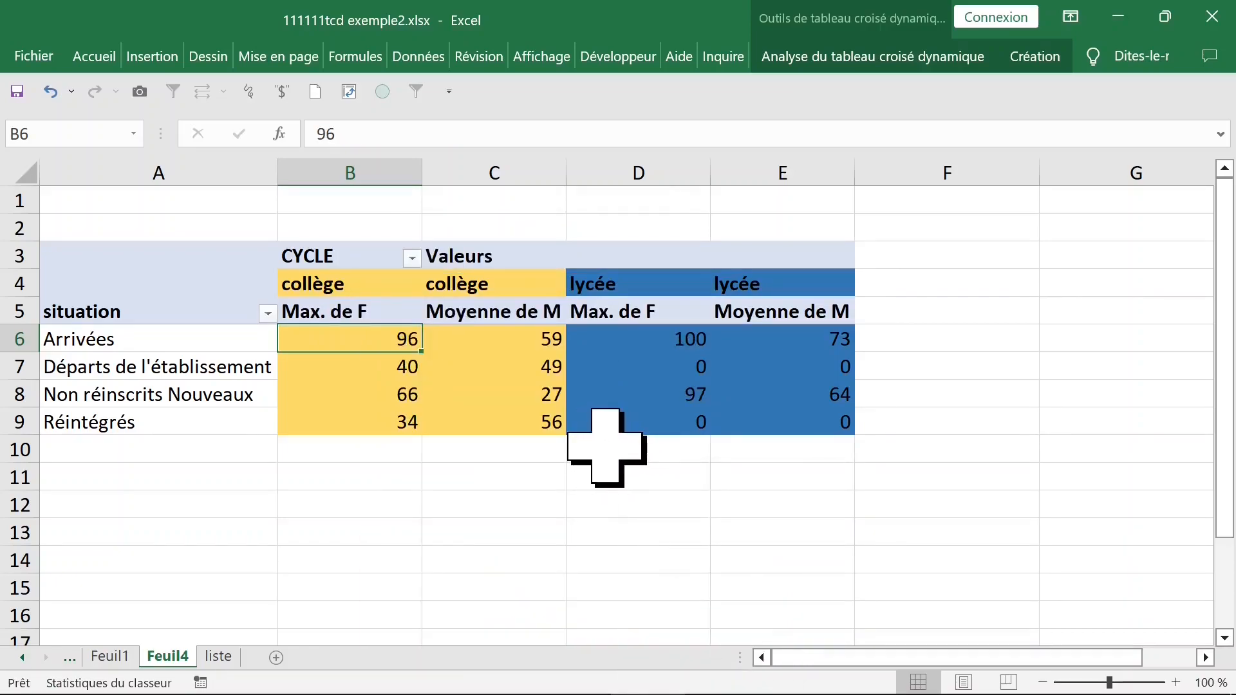
# Check the summary function applied to the F values under lycée and collège
pyautogui.click(629, 348)
pyautogui.rightClick(628, 348)
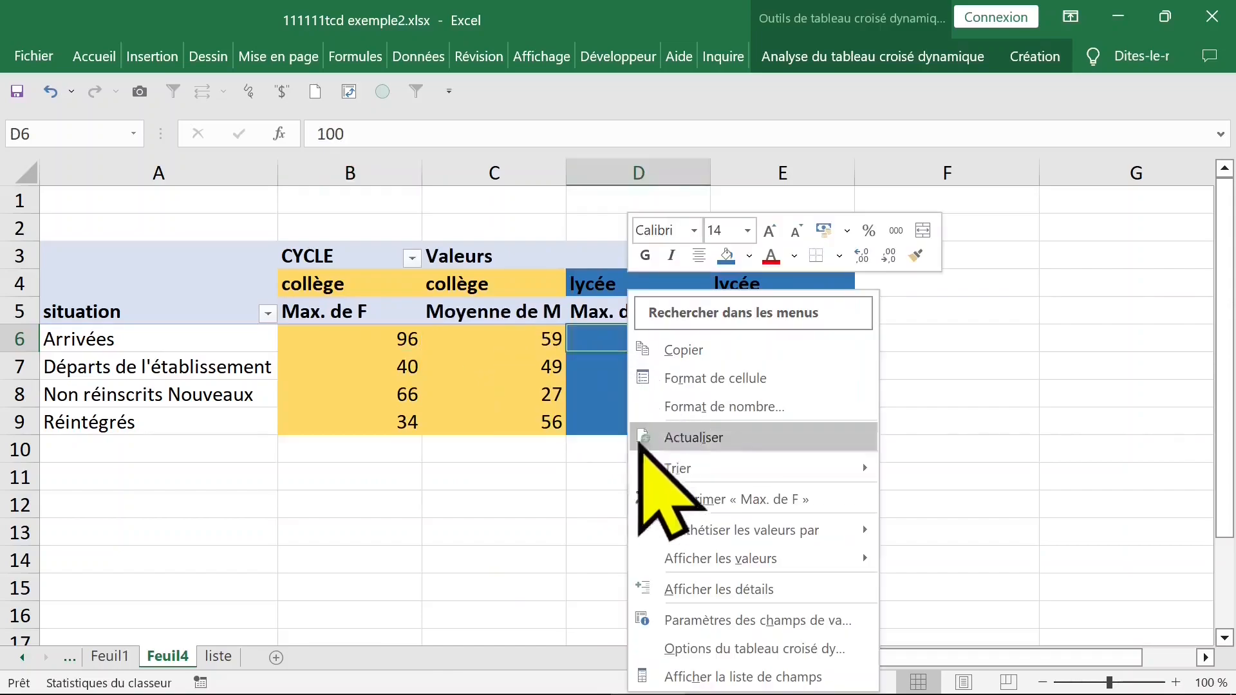
pyautogui.moveTo(715, 528)
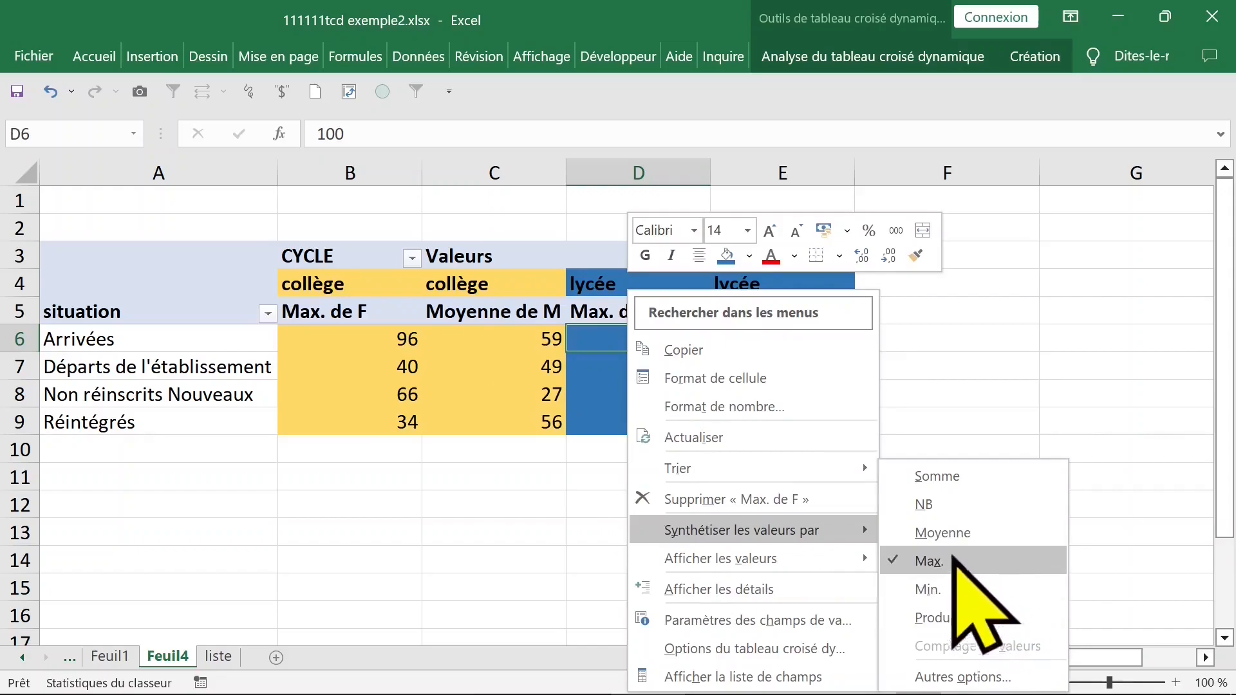
pyautogui.click(976, 563)
pyautogui.rightClick(353, 339)
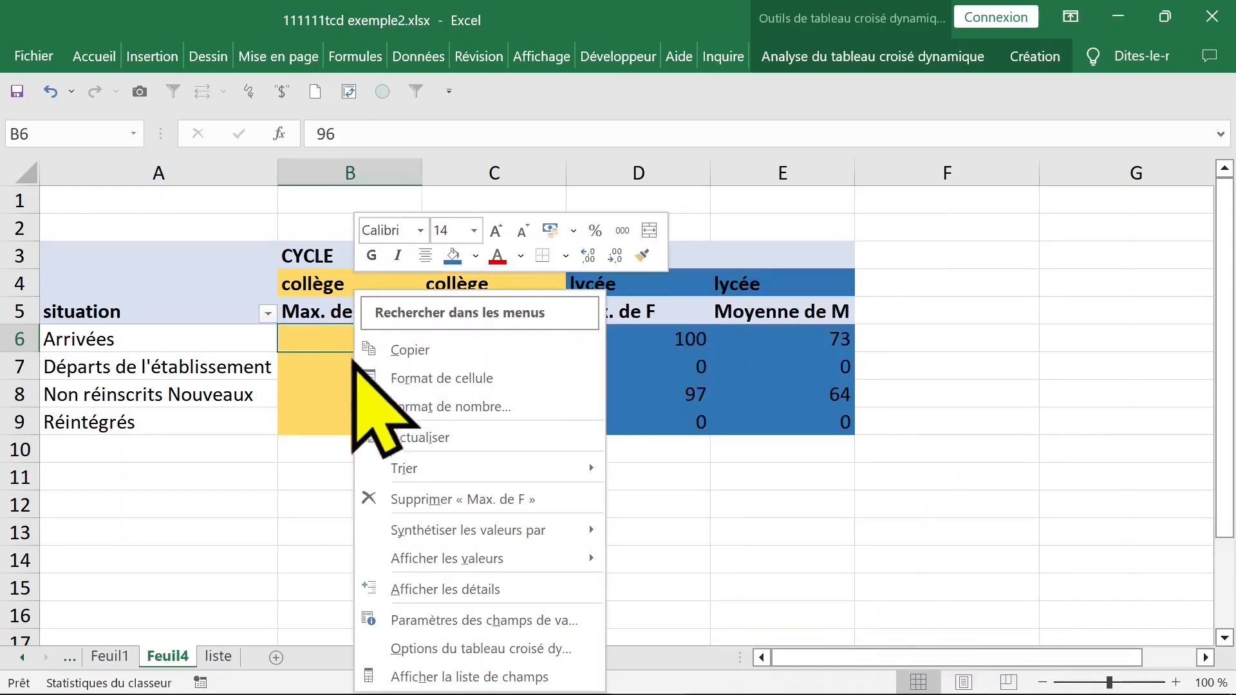
pyautogui.click(910, 358)
# Compare the F maximums and the M averages for each situation under collège and lycée
pyautogui.click(621, 364)
pyautogui.click(519, 341)
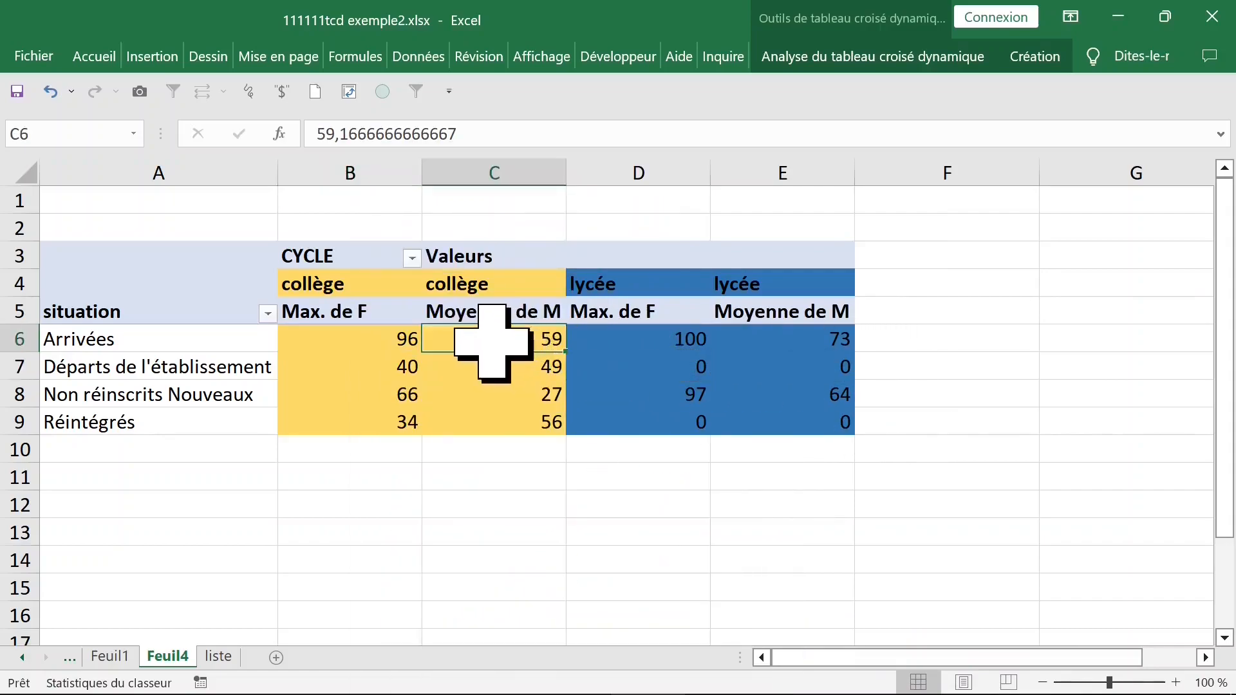
pyautogui.moveTo(379, 341); pyautogui.dragTo(384, 418)
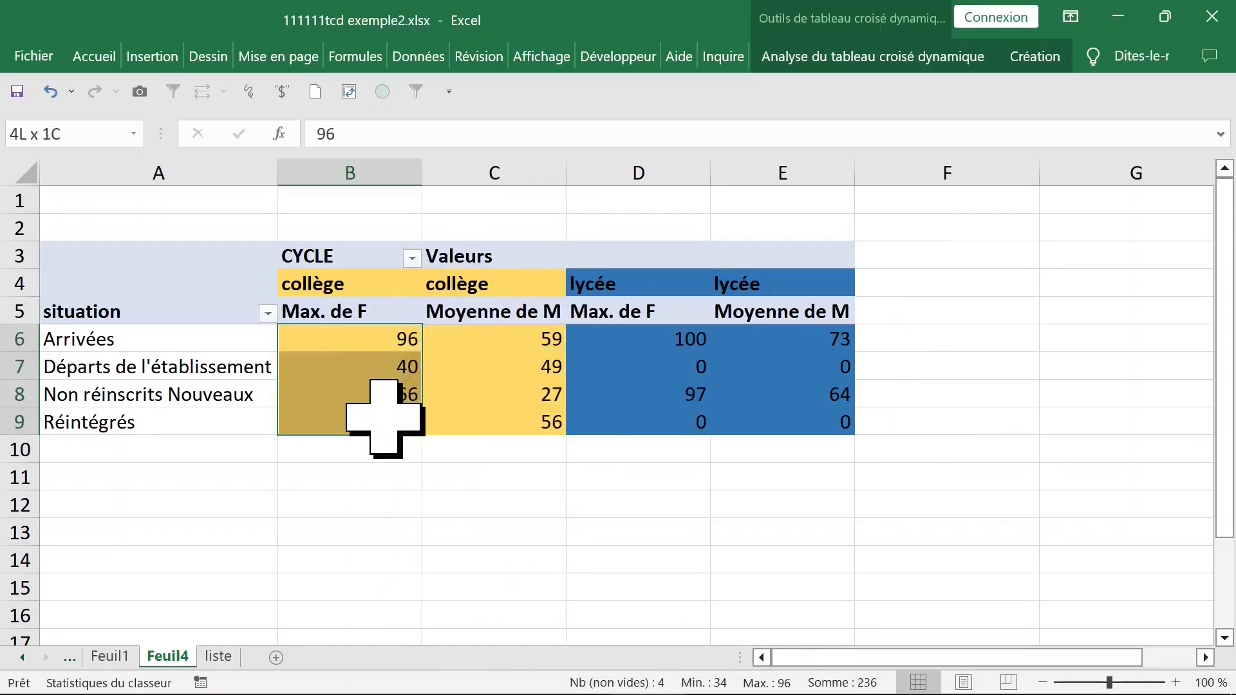
pyautogui.moveTo(521, 335); pyautogui.dragTo(516, 417)
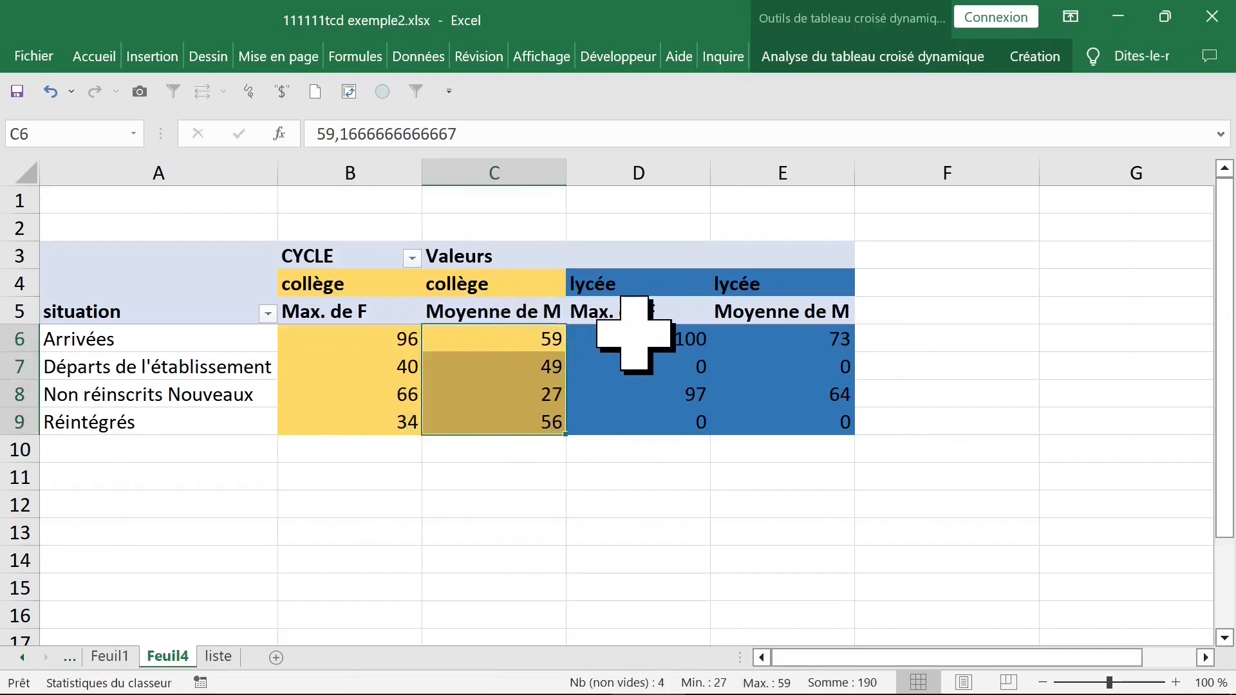
pyautogui.moveTo(635, 335); pyautogui.dragTo(640, 428)
pyautogui.moveTo(806, 345); pyautogui.dragTo(809, 421)
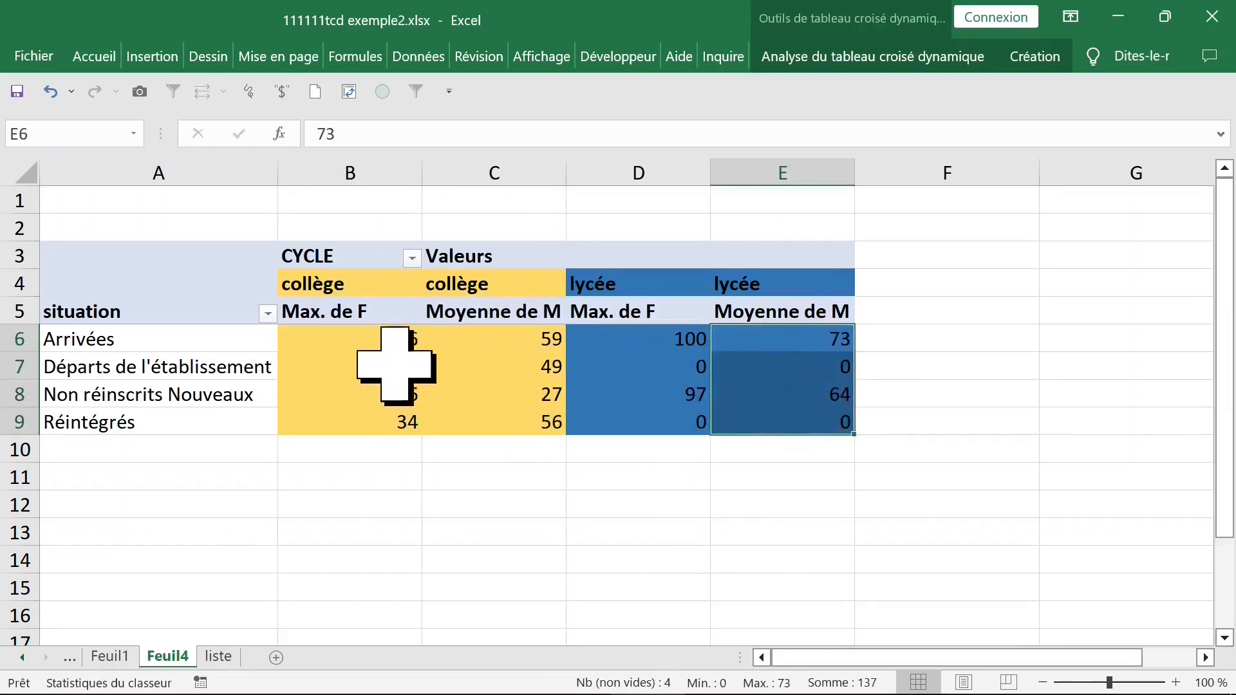
# Summarise the F values of the pivot table by Somme
pyautogui.click(392, 339)
pyautogui.click(343, 311)
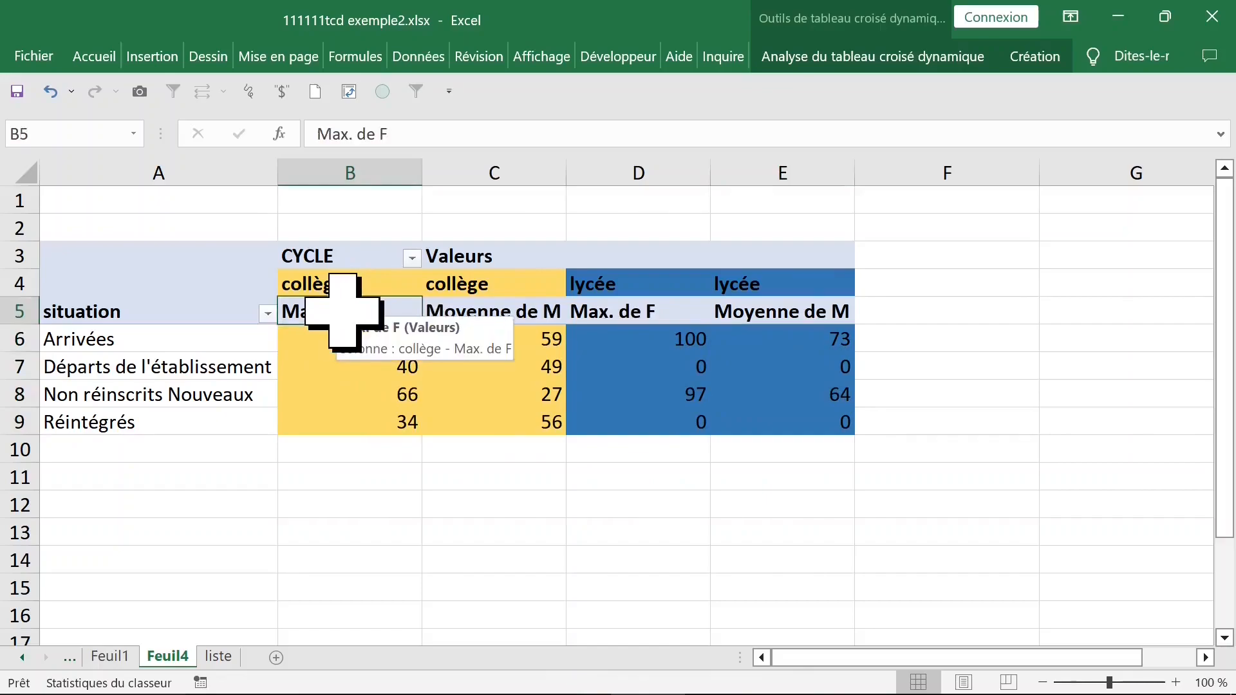
pyautogui.doubleClick(341, 313)
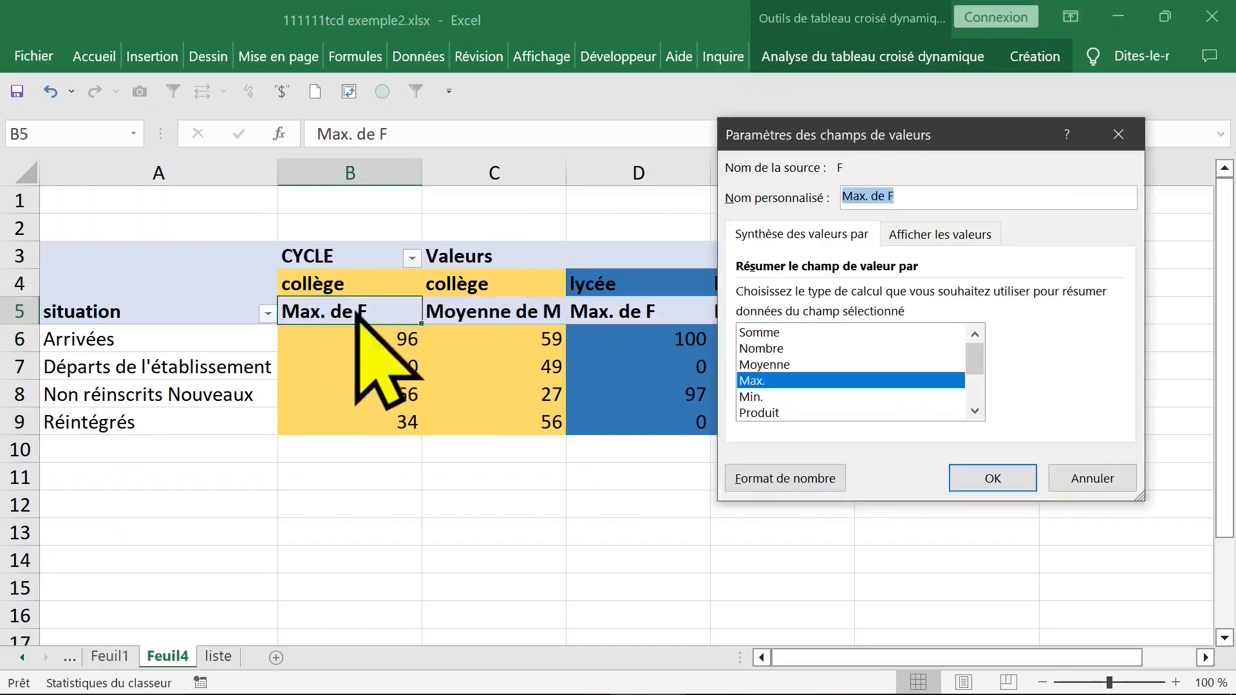
pyautogui.click(773, 332)
pyautogui.click(985, 479)
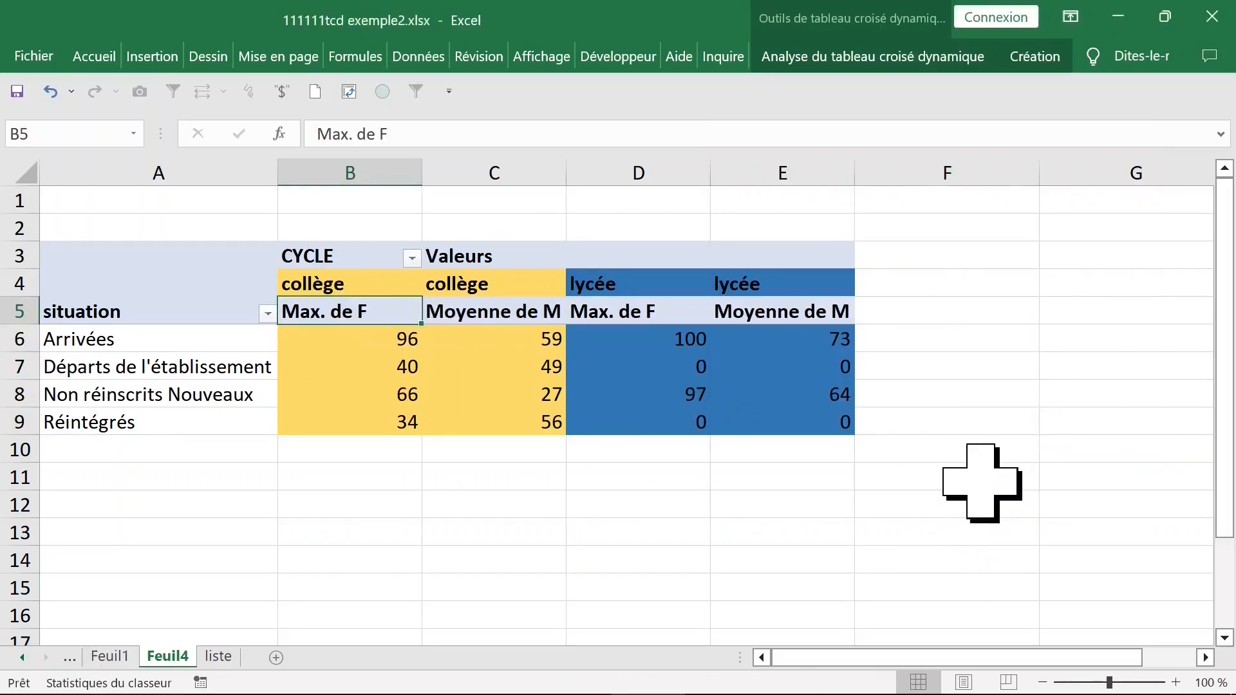
pyautogui.click(501, 291)
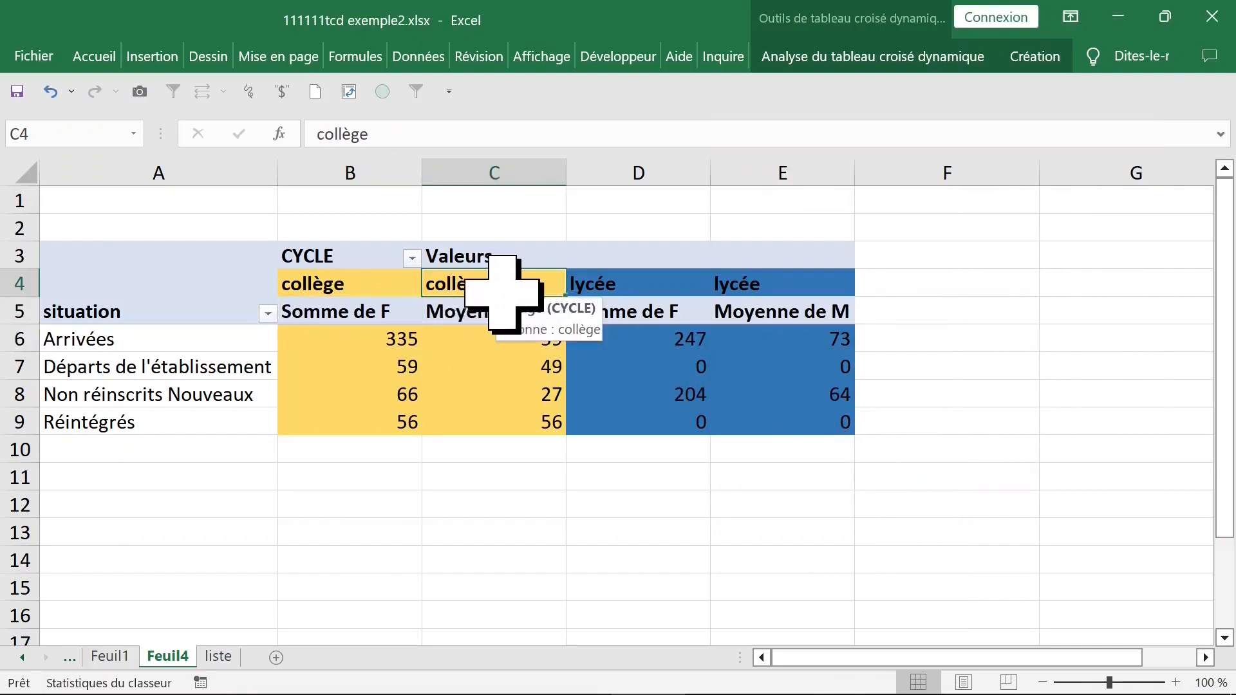
pyautogui.doubleClick(497, 283)
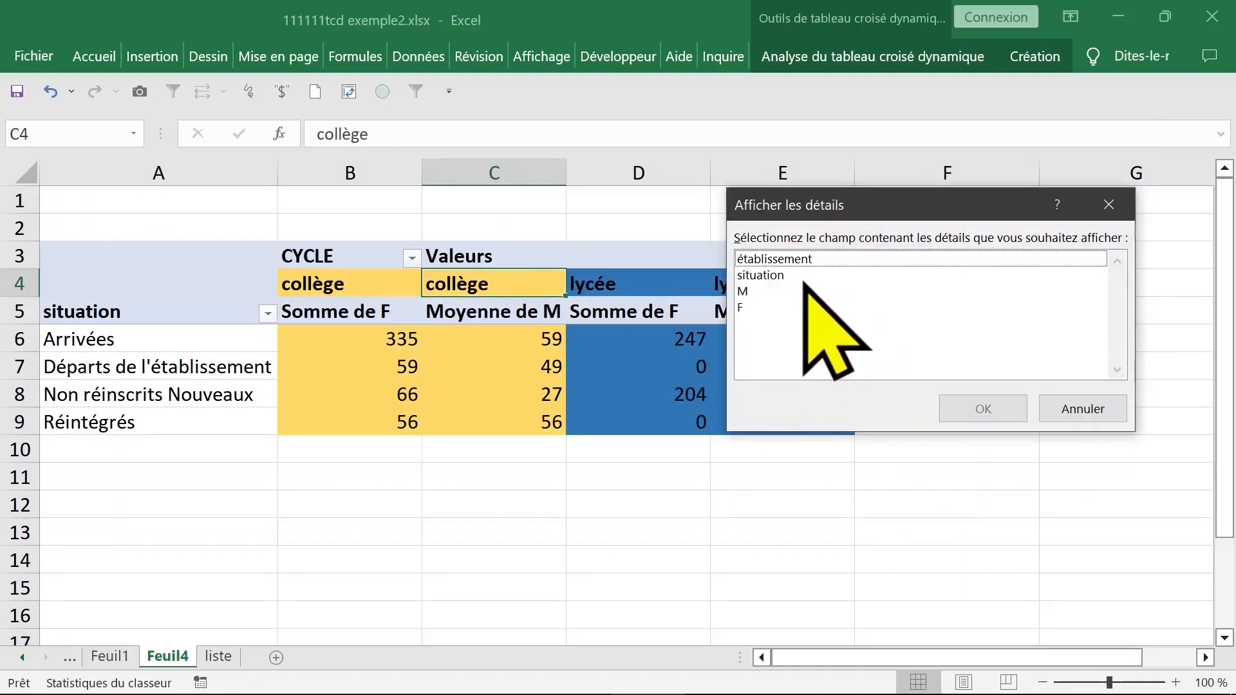
pyautogui.click(1085, 407)
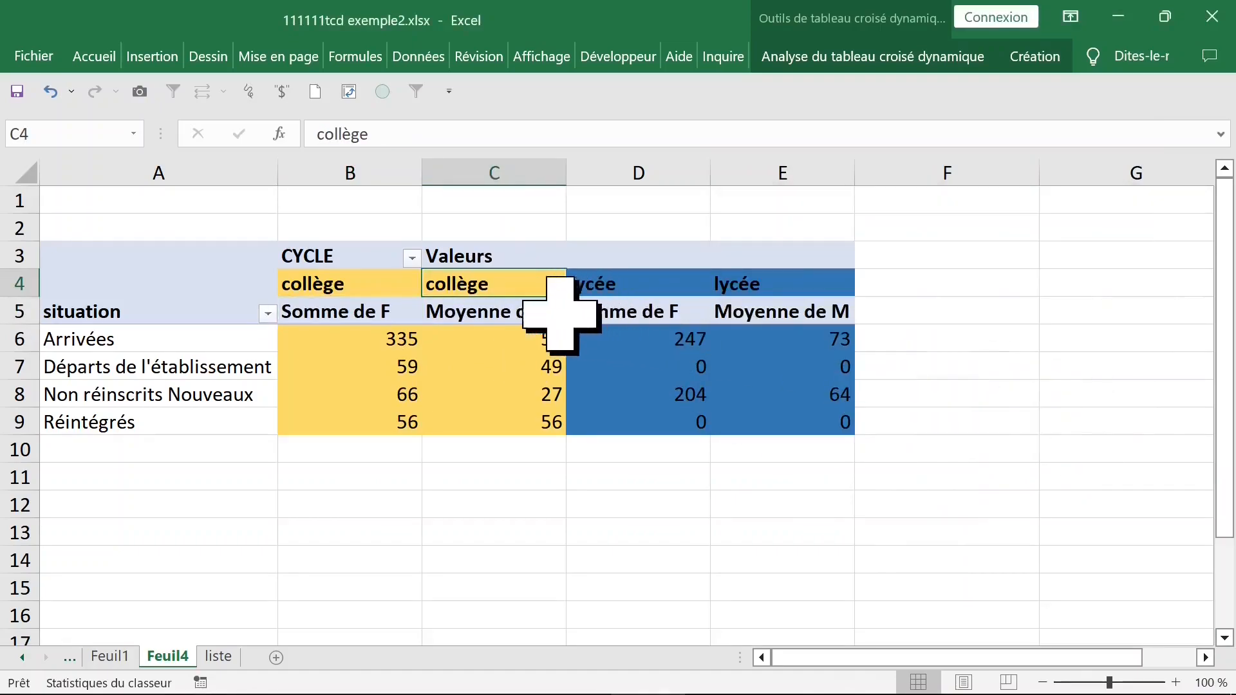
# Summarise the M values of the pivot table by Somme
pyautogui.doubleClick(522, 315)
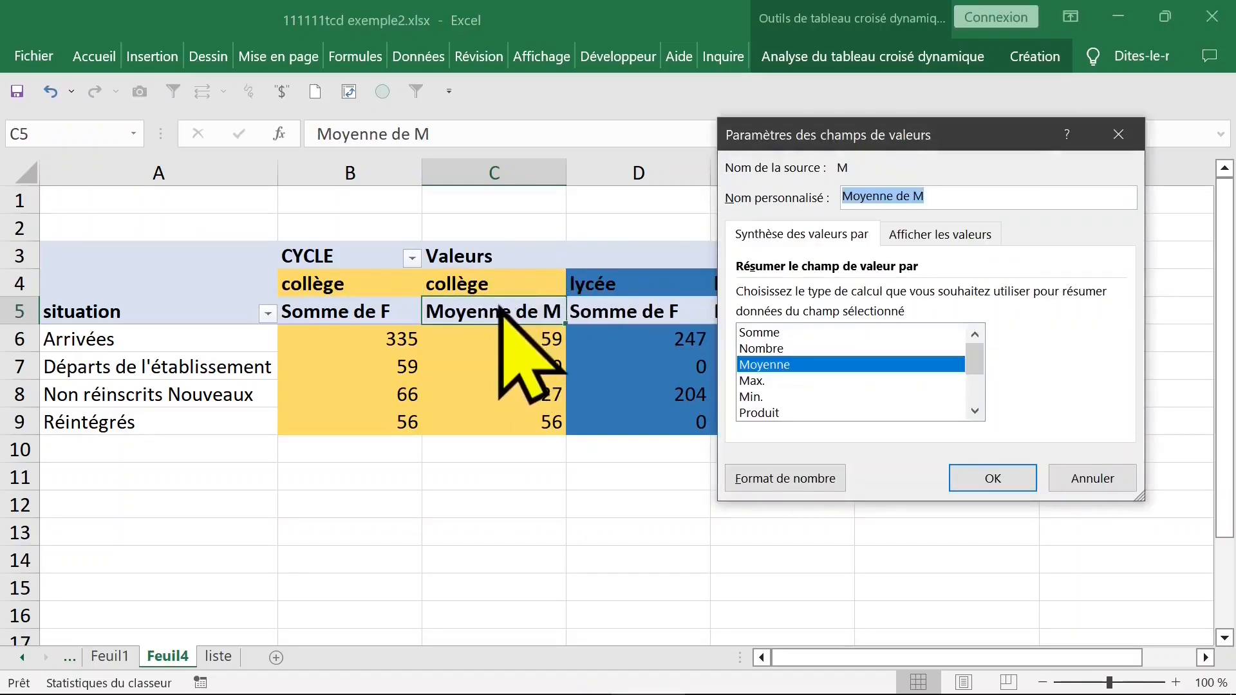
pyautogui.click(799, 332)
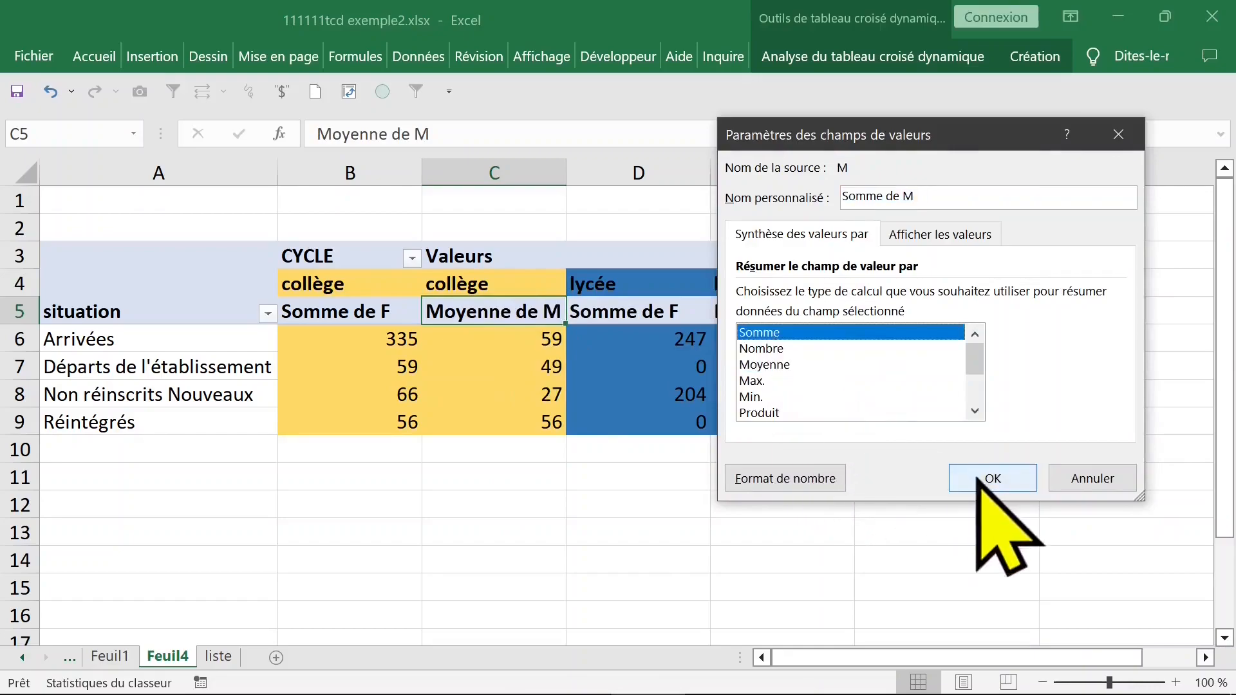
pyautogui.click(978, 478)
# Turn on the pivot table's grand totals for both rows and columns
pyautogui.click(732, 361)
pyautogui.click(830, 290)
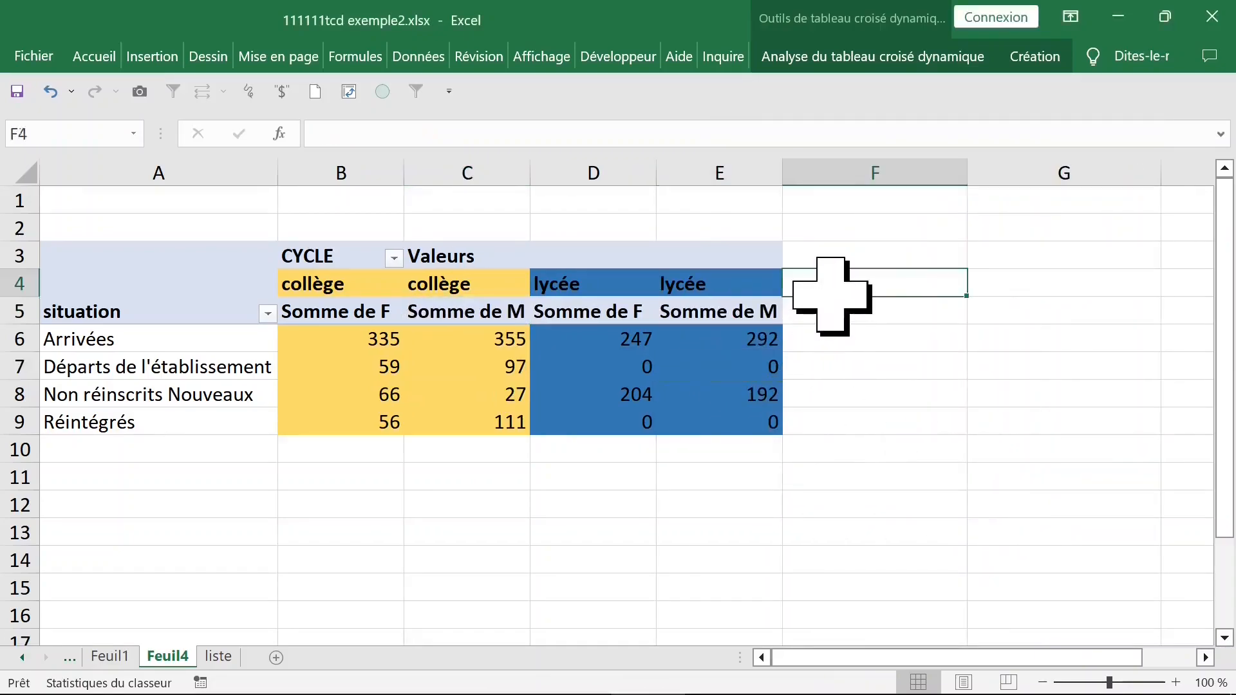
pyautogui.moveTo(830, 290); pyautogui.dragTo(828, 408)
pyautogui.moveTo(337, 475); pyautogui.dragTo(546, 476)
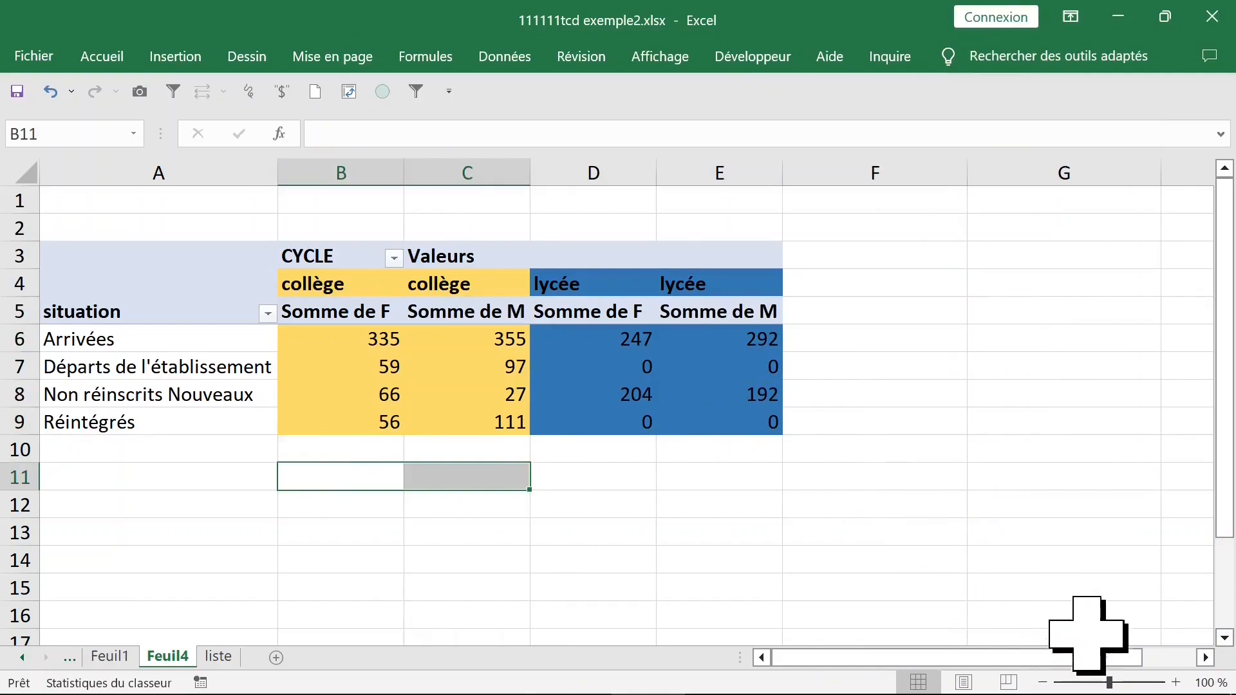
pyautogui.moveTo(1108, 681); pyautogui.dragTo(1105, 681)
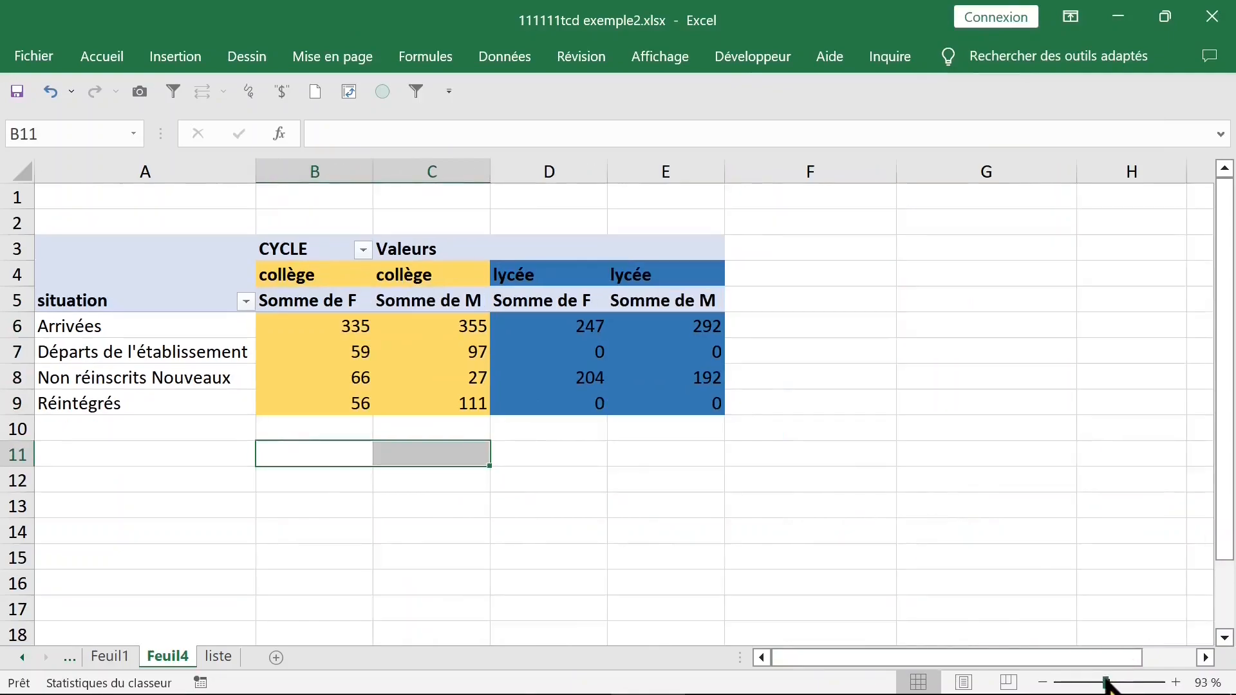
pyautogui.click(438, 325)
pyautogui.click(1043, 57)
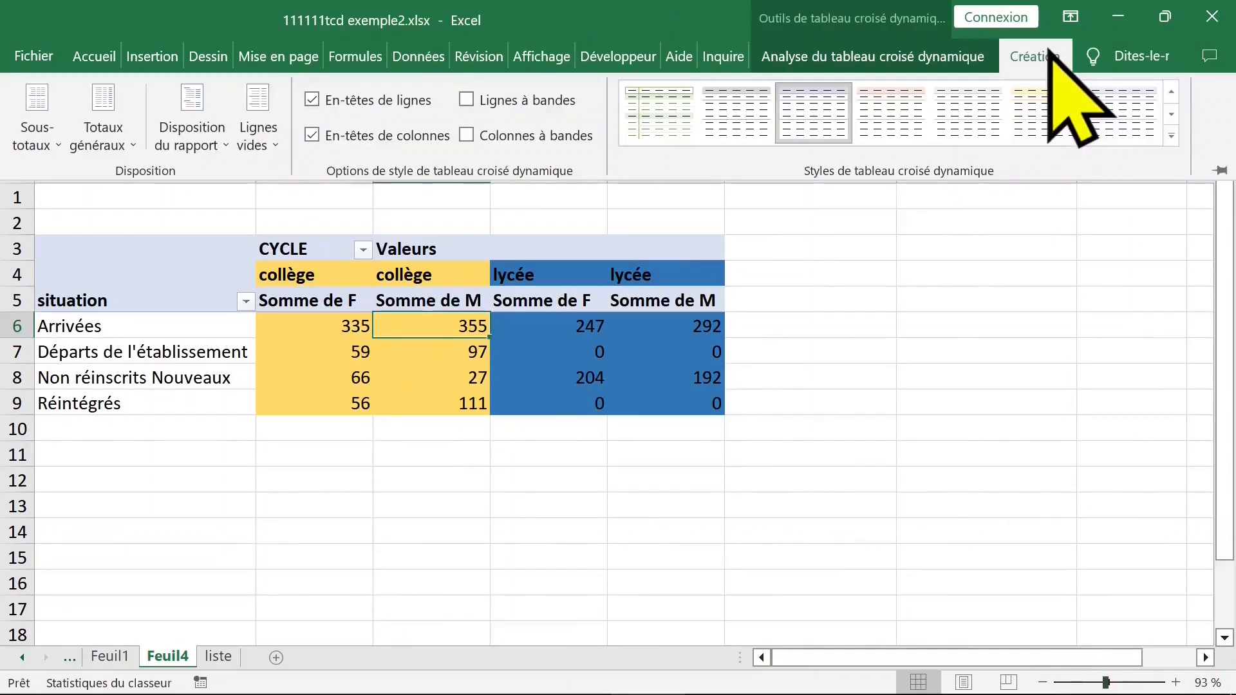
pyautogui.click(138, 151)
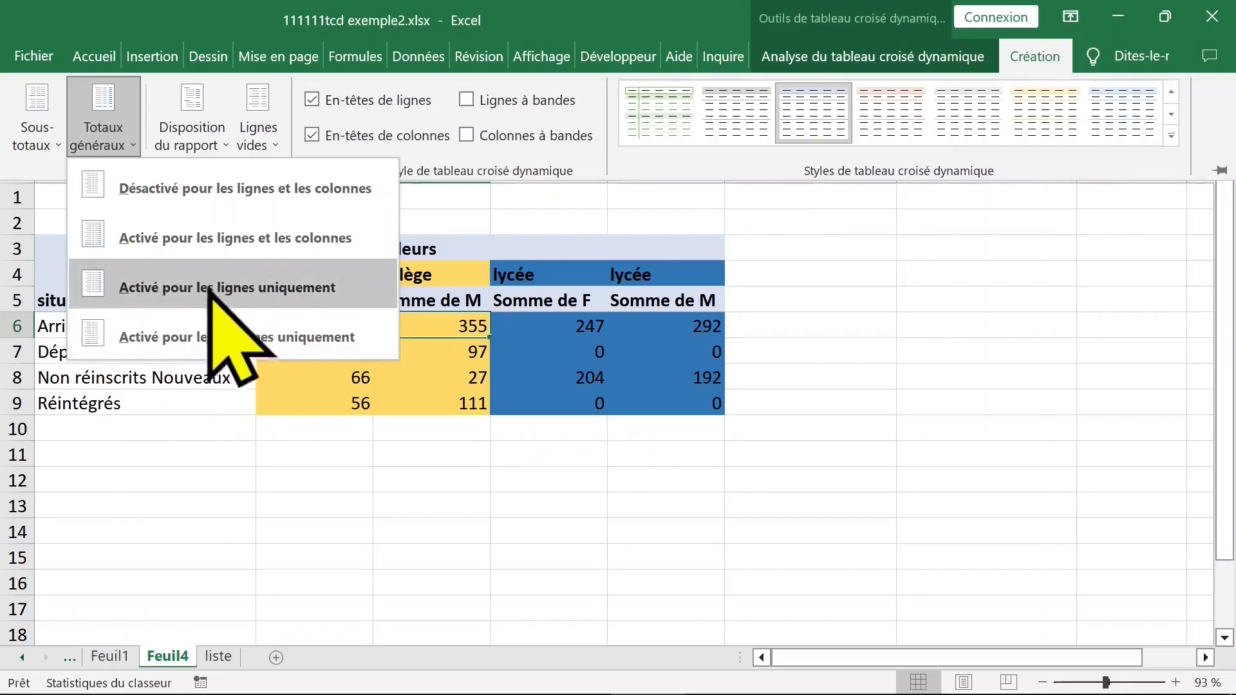
pyautogui.click(210, 237)
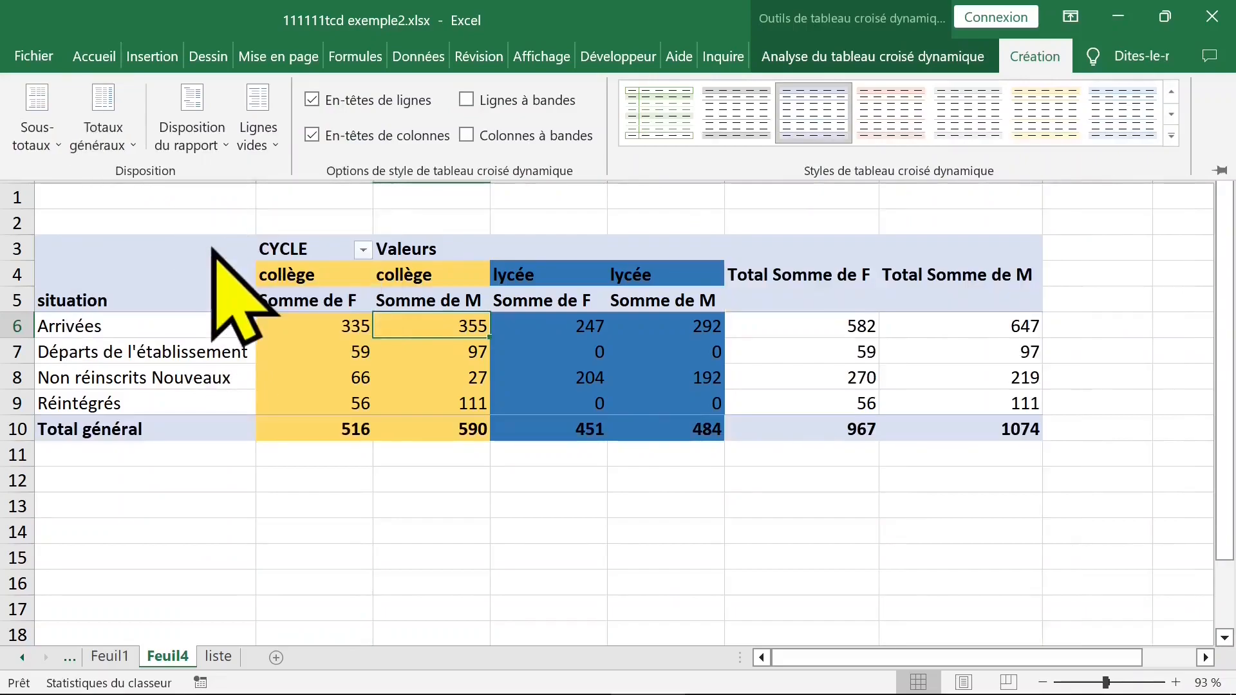
# Examine the total columns for F and M and the collège values for each situation
pyautogui.click(824, 325)
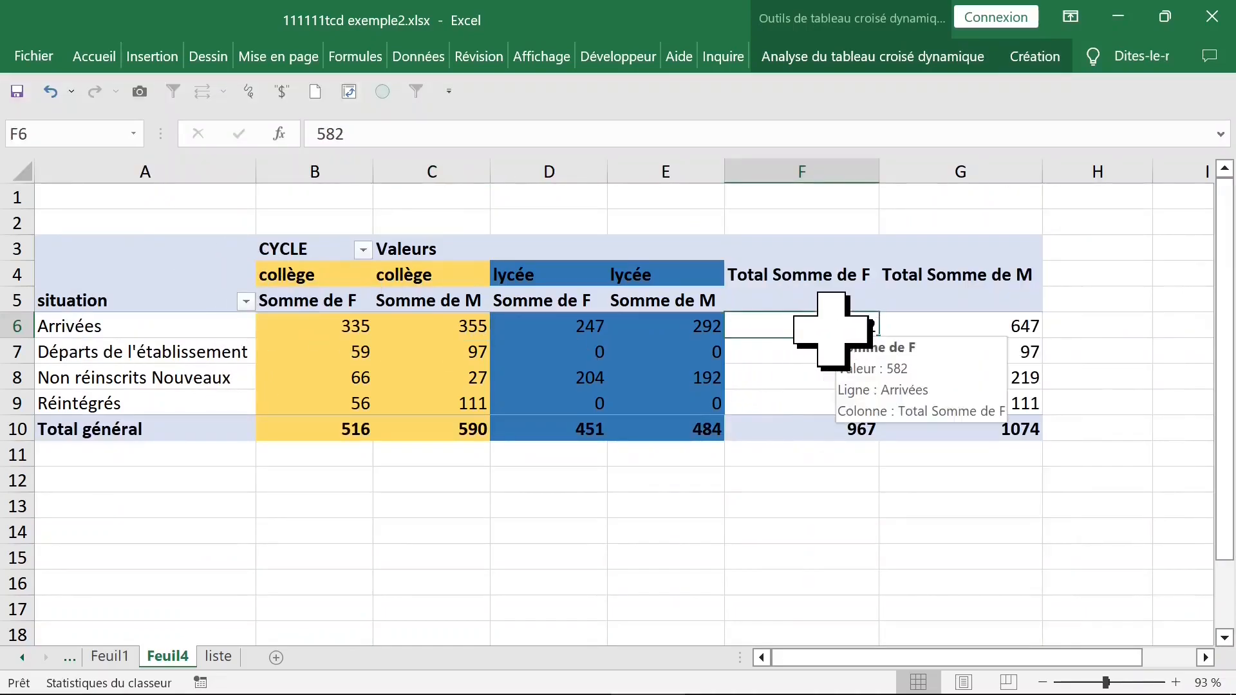
pyautogui.click(837, 276)
pyautogui.click(993, 271)
pyautogui.click(831, 326)
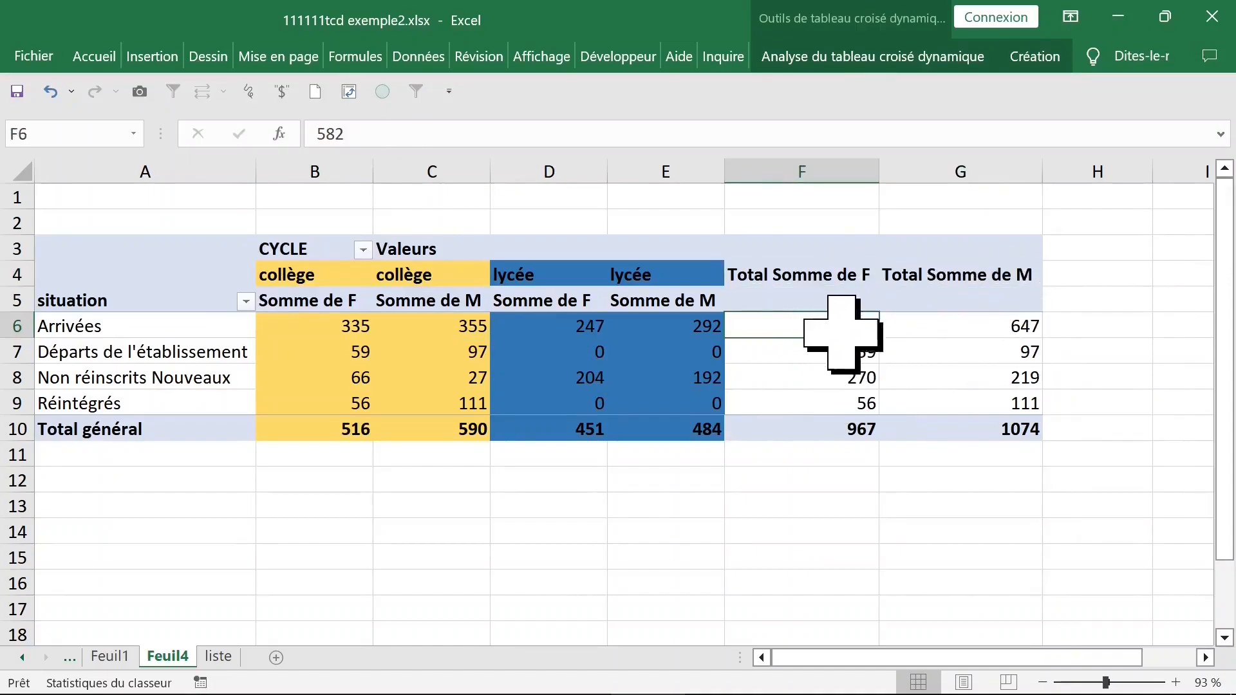
pyautogui.moveTo(359, 325); pyautogui.dragTo(358, 428)
pyautogui.moveTo(458, 322); pyautogui.dragTo(455, 432)
pyautogui.moveTo(331, 331); pyautogui.dragTo(331, 412)
pyautogui.click(326, 323)
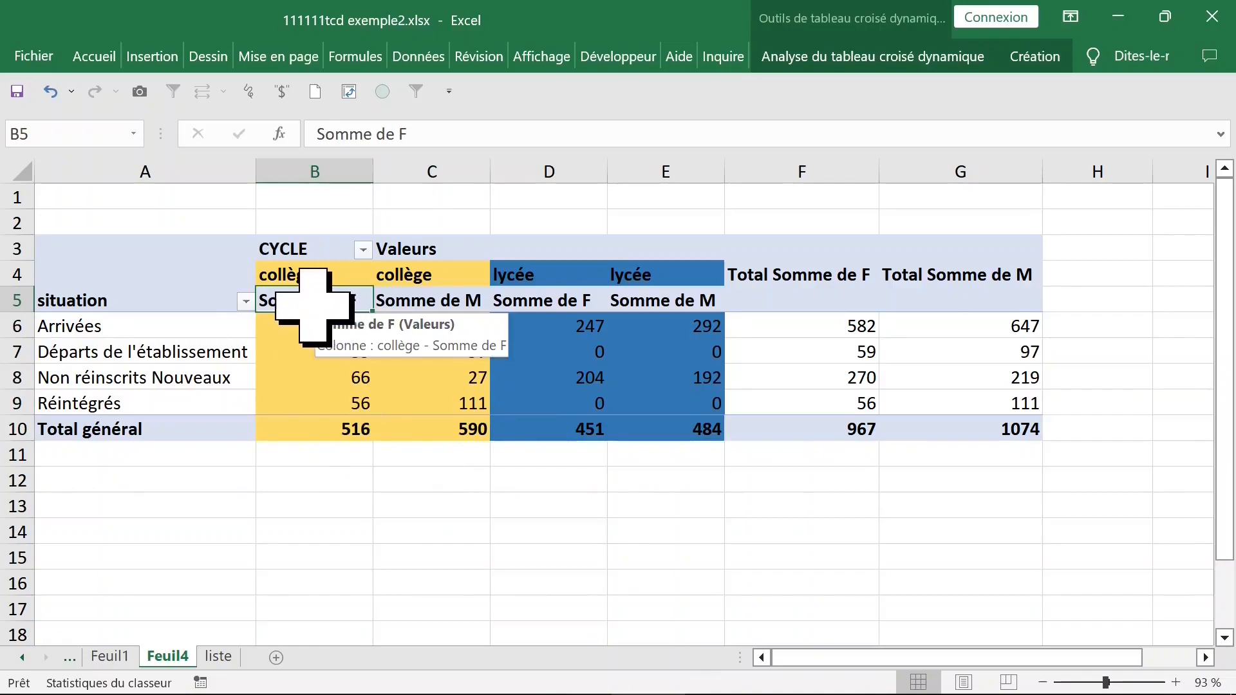
# Show the F sums of the pivot table as a percentage of the column total (% du total de la colonne)
pyautogui.doubleClick(313, 302)
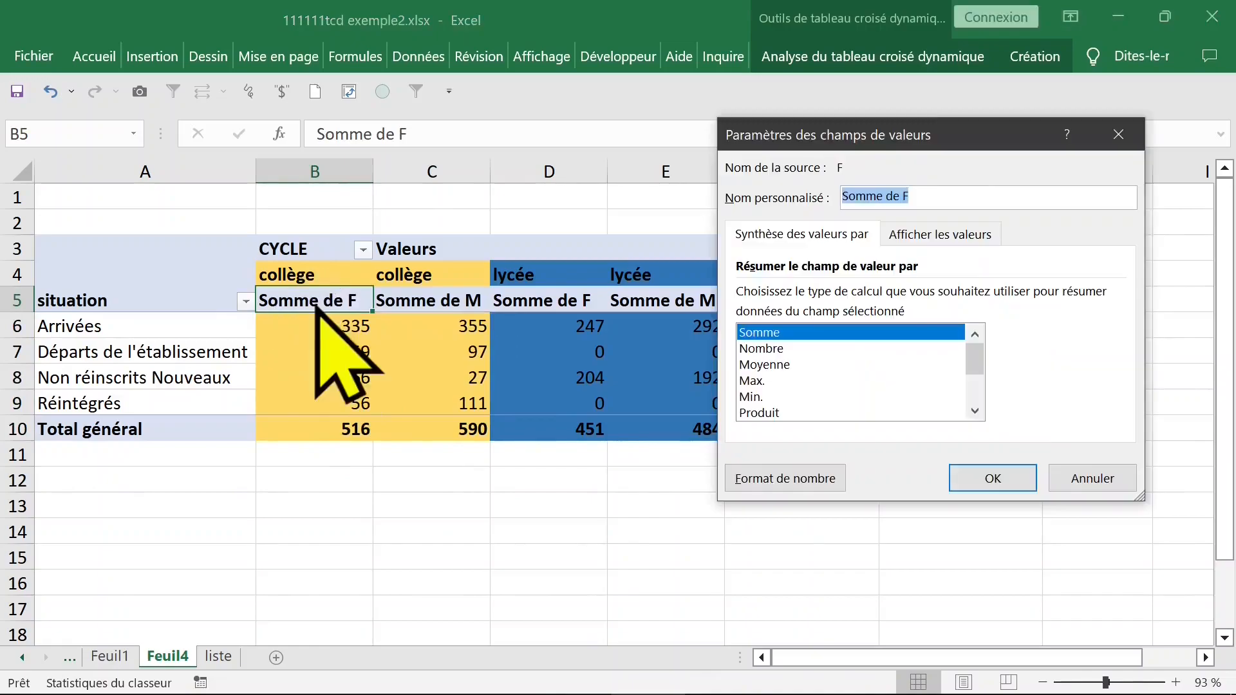
pyautogui.click(927, 233)
pyautogui.click(889, 297)
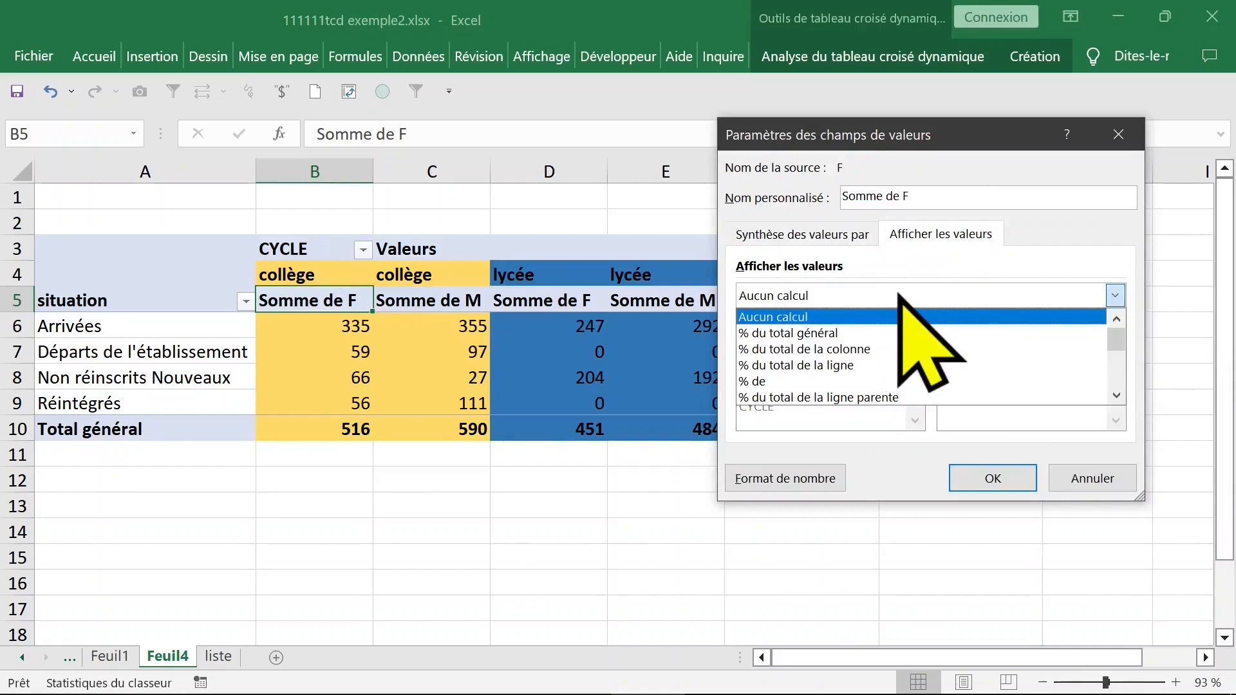
pyautogui.click(871, 349)
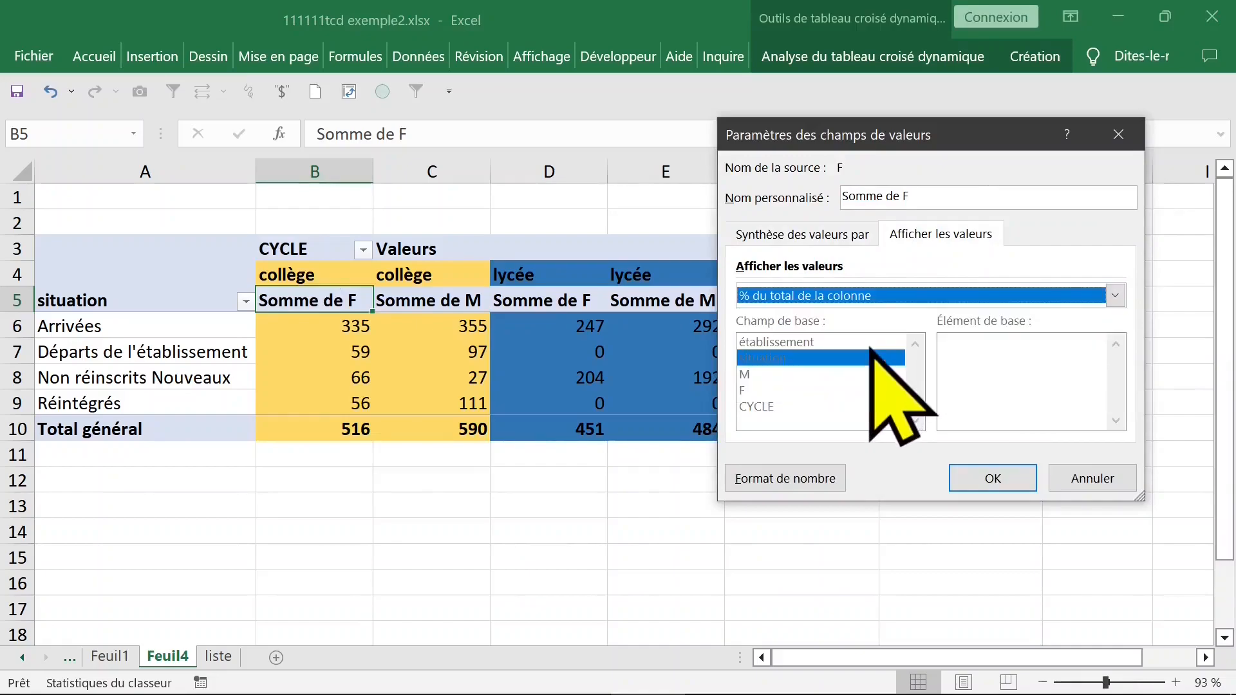
pyautogui.click(986, 482)
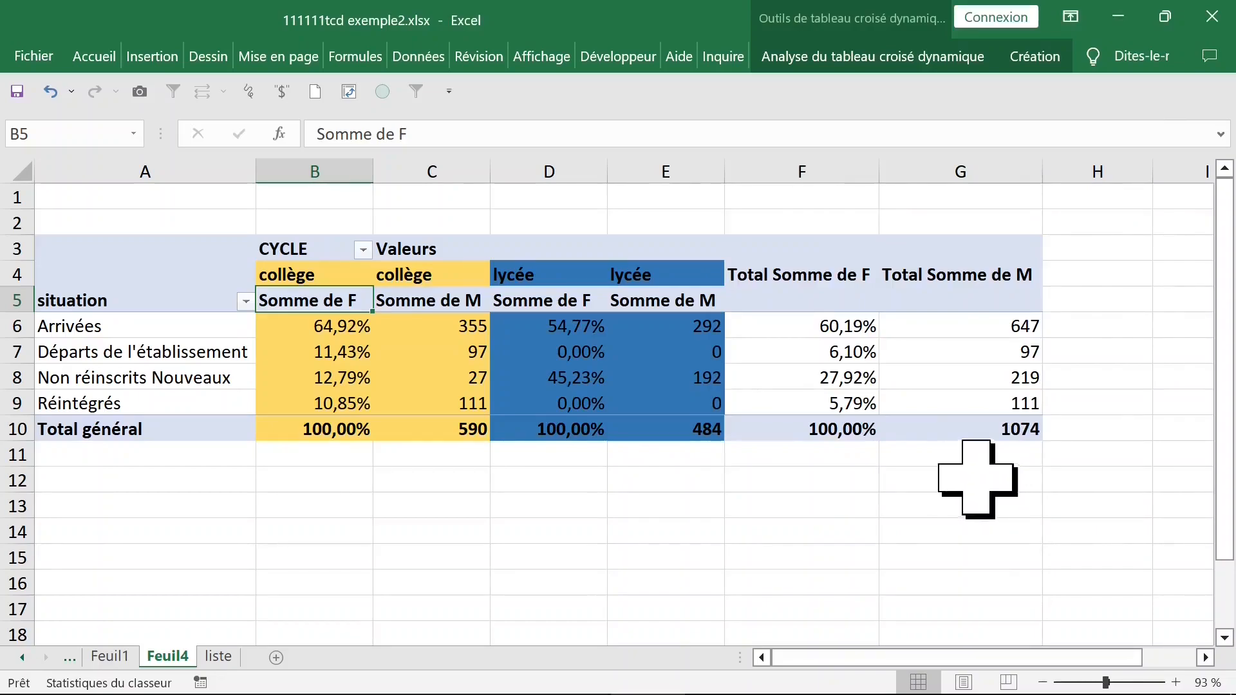
pyautogui.click(283, 373)
pyautogui.click(145, 353)
pyautogui.click(157, 308)
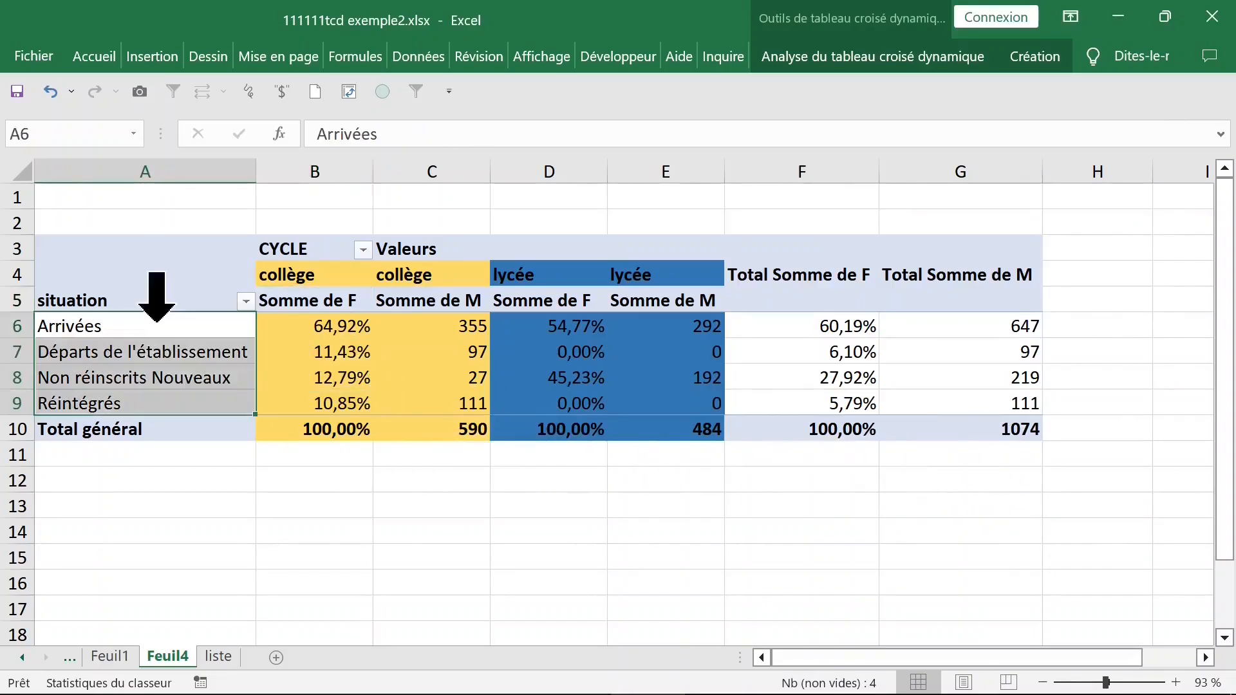
pyautogui.click(314, 352)
# Show the M sums of the pivot table as a percentage of the column total as well
pyautogui.click(432, 326)
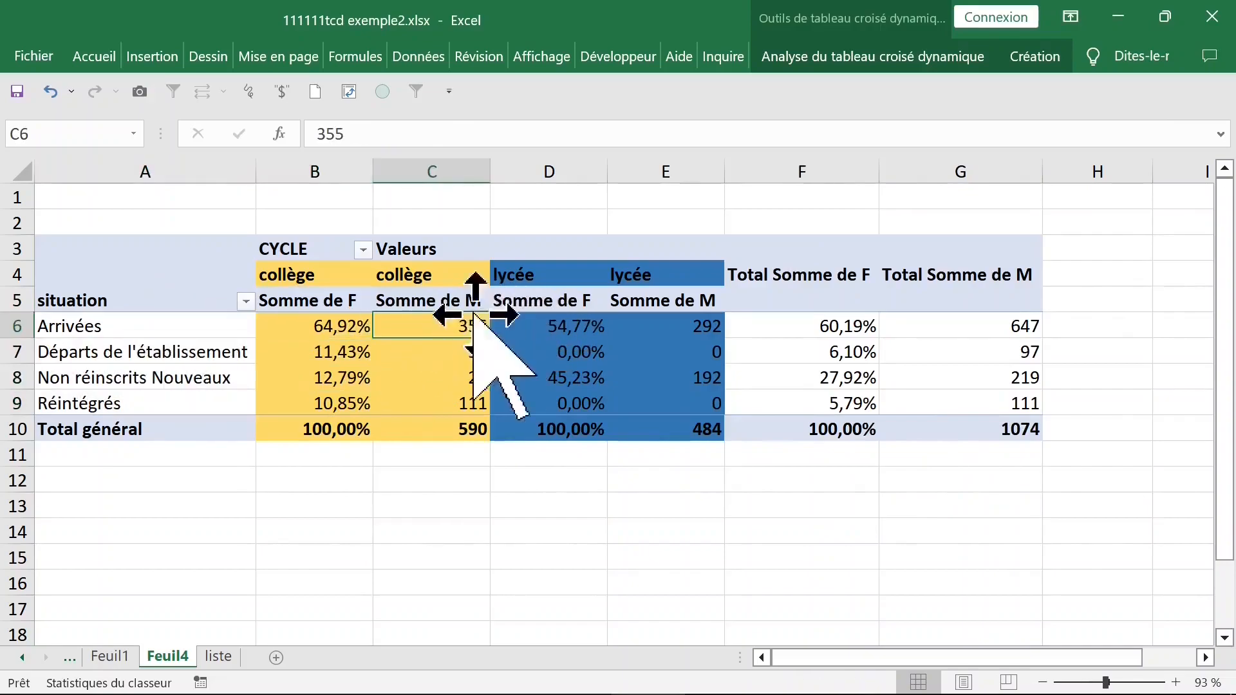
pyautogui.rightClick(435, 331)
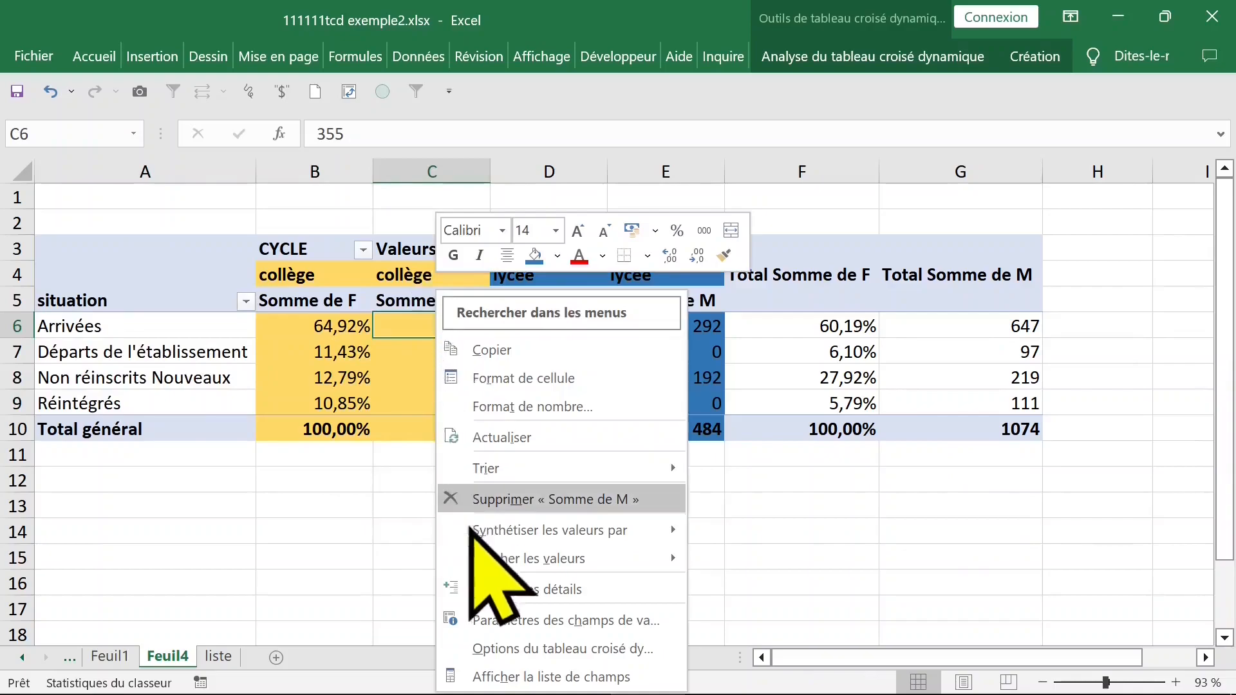
pyautogui.moveTo(533, 558)
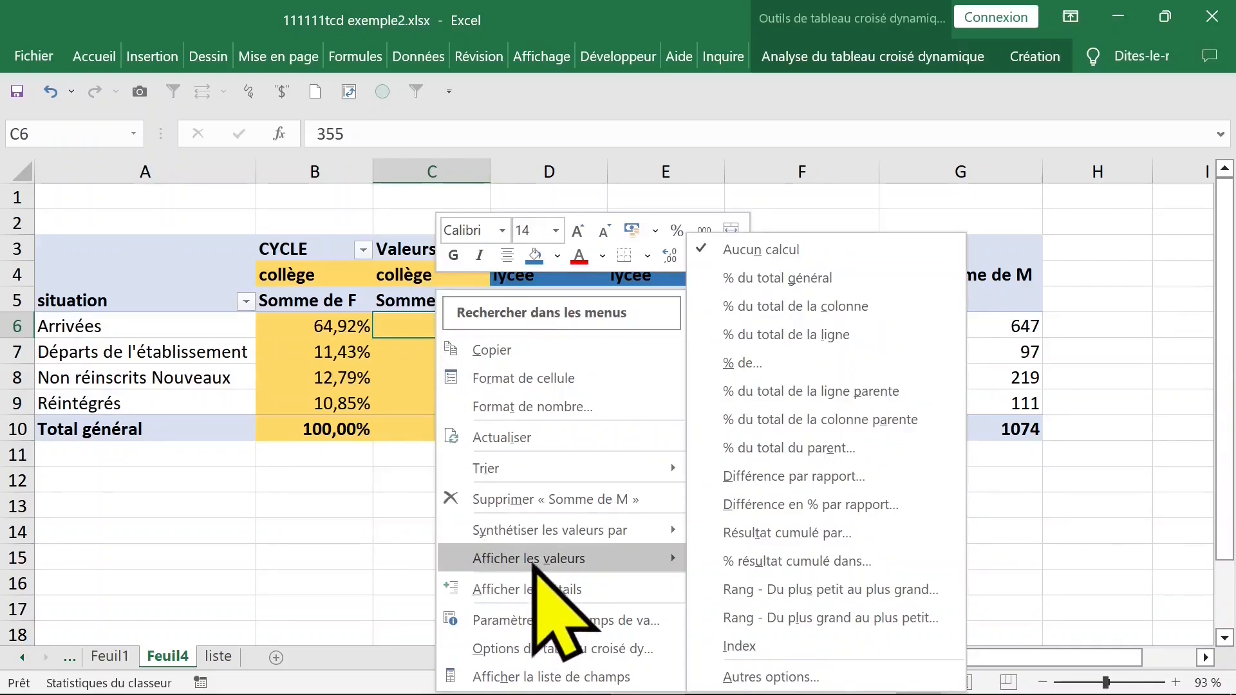
pyautogui.click(799, 309)
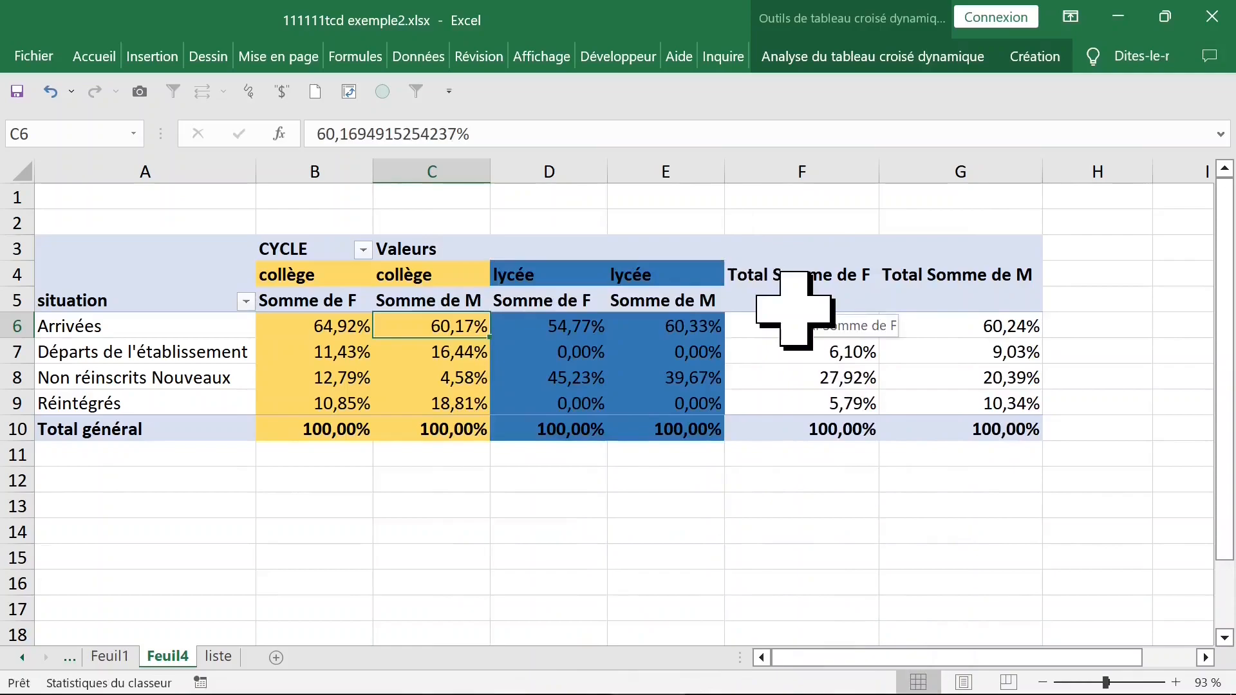
# Review the column percentages of F and M for each situation under collège and lycée
pyautogui.click(425, 380)
pyautogui.click(444, 428)
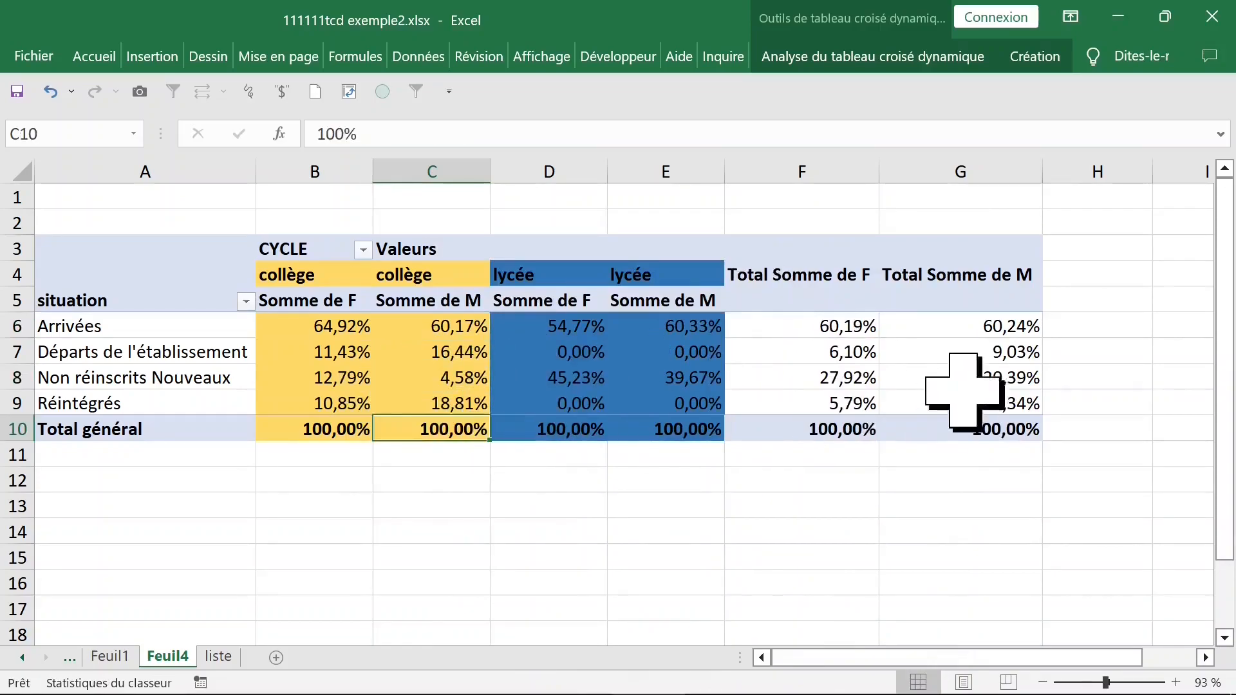
pyautogui.click(566, 302)
pyautogui.click(550, 171)
pyautogui.click(640, 199)
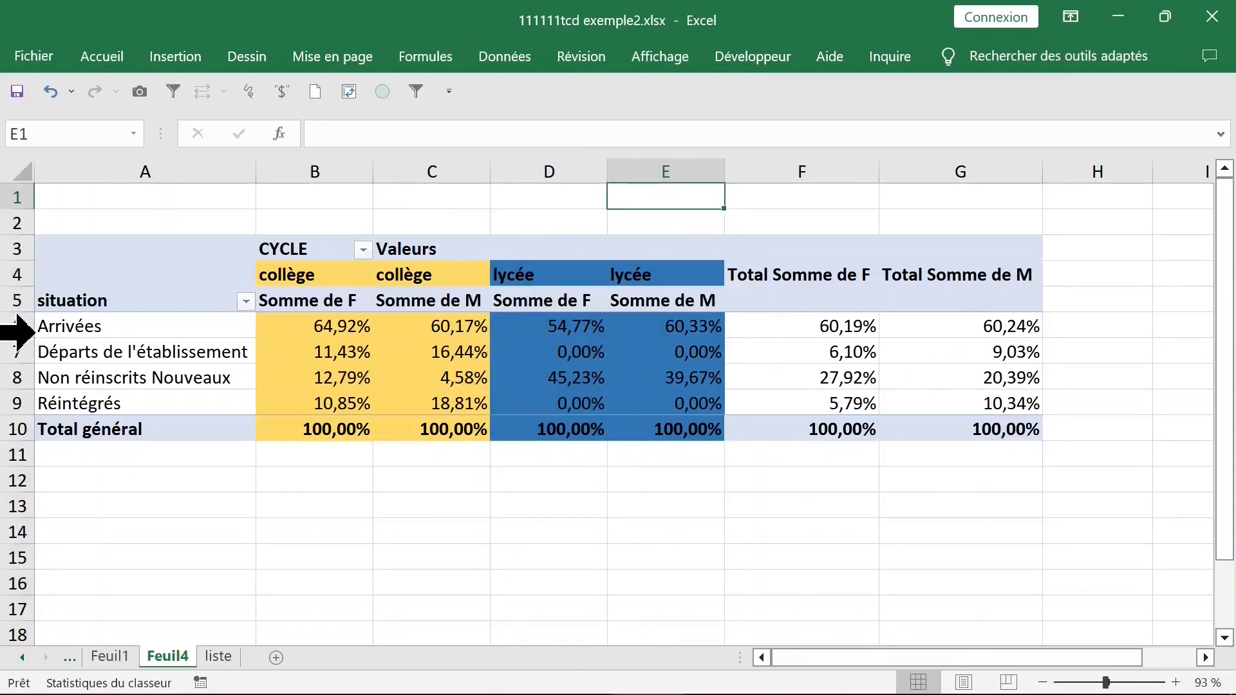
pyautogui.click(31, 332)
pyautogui.click(28, 400)
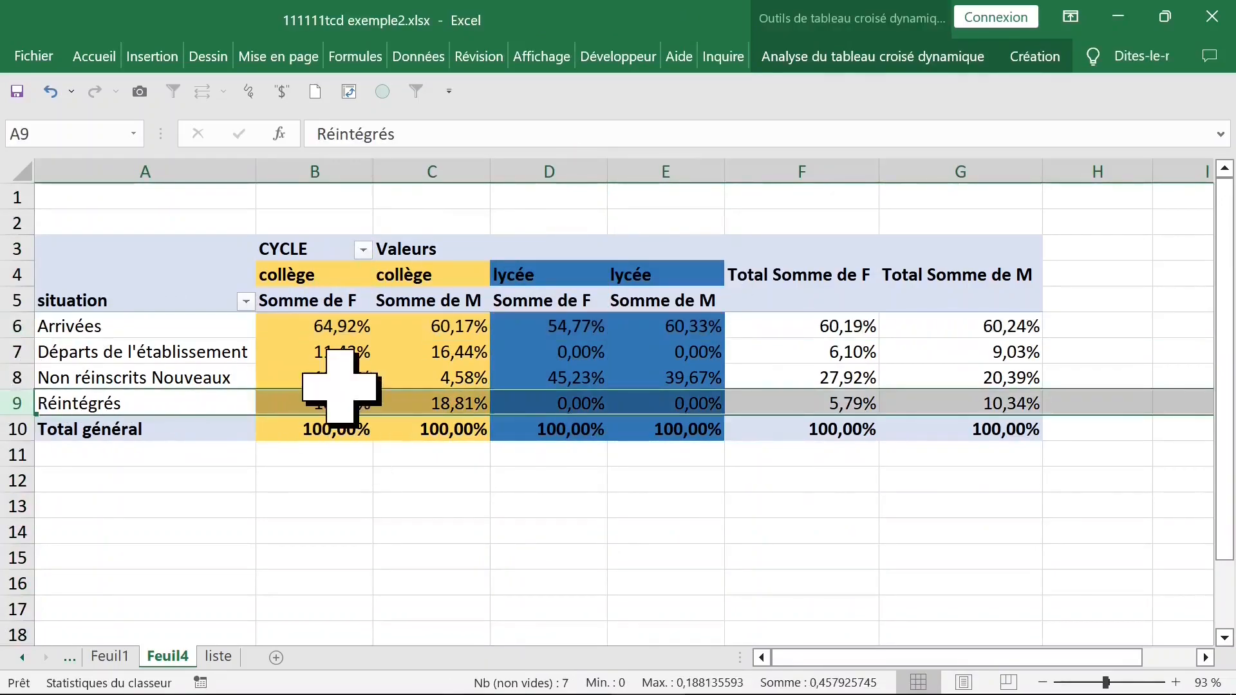
pyautogui.click(337, 320)
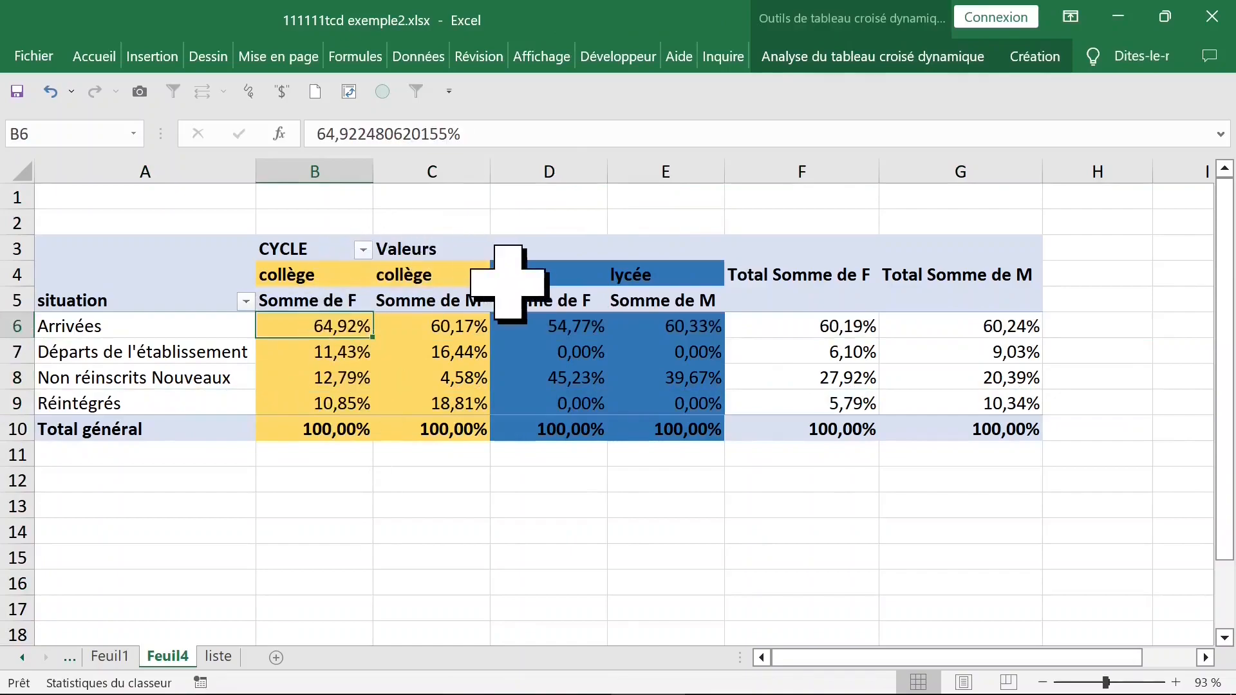
# Display the pivot table's field list and move the CYCLE field from the columns to the report filter area
pyautogui.click(324, 296)
pyautogui.rightClick(326, 305)
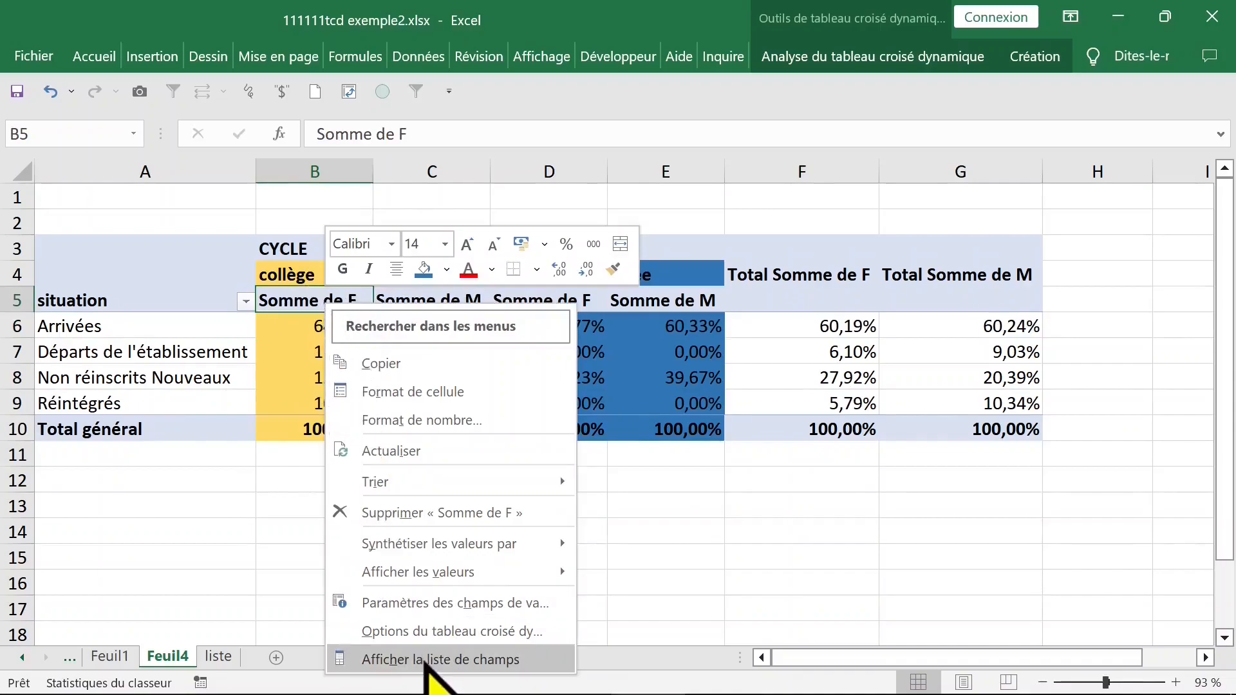
pyautogui.click(489, 660)
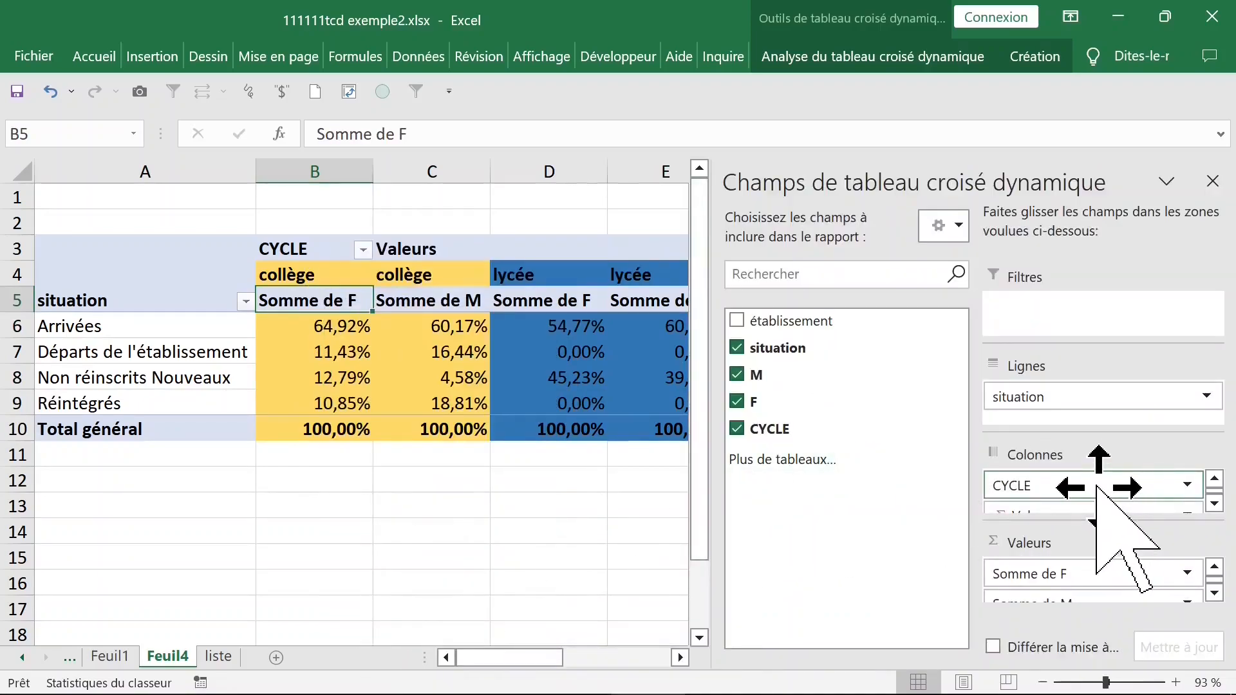
pyautogui.moveTo(1097, 488); pyautogui.dragTo(1093, 326)
pyautogui.moveTo(1106, 435); pyautogui.dragTo(1096, 485)
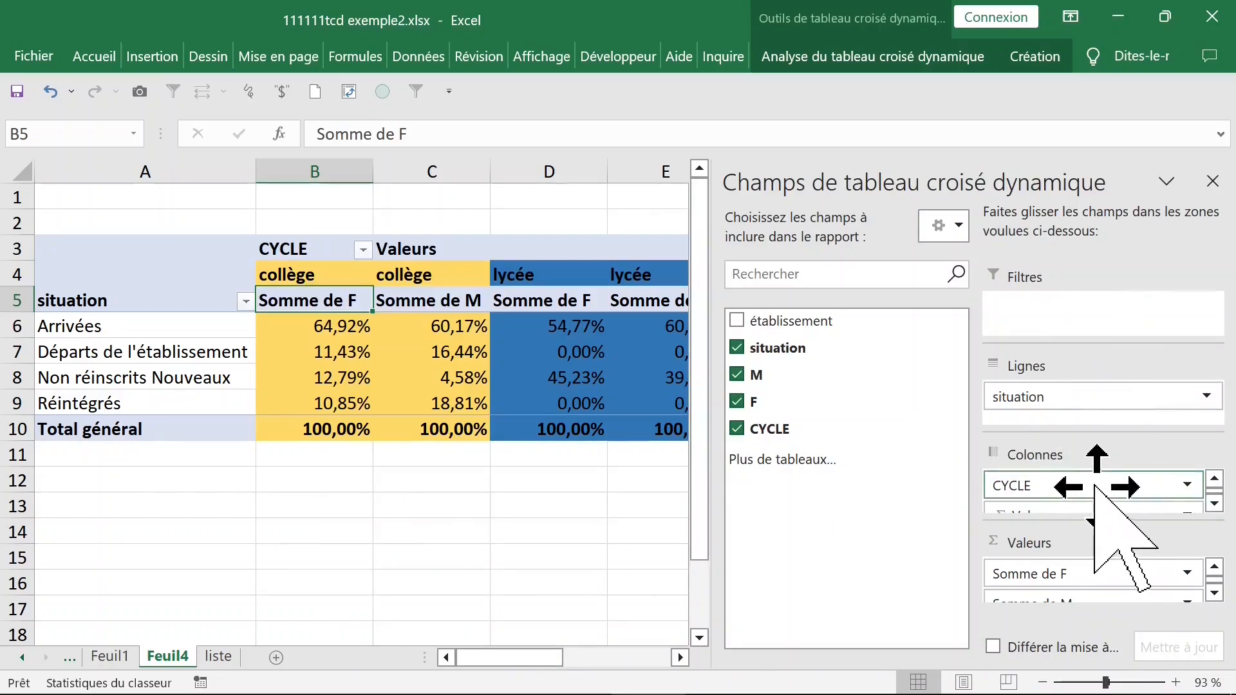
pyautogui.click(1144, 486)
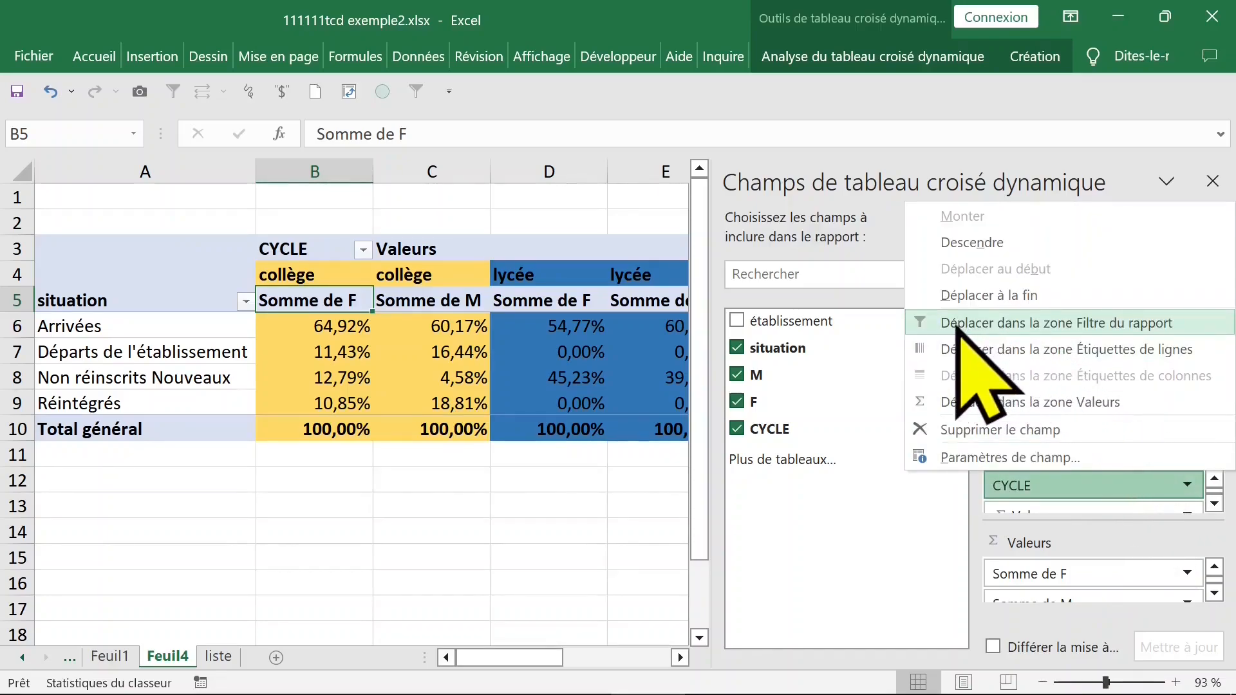
pyautogui.click(988, 324)
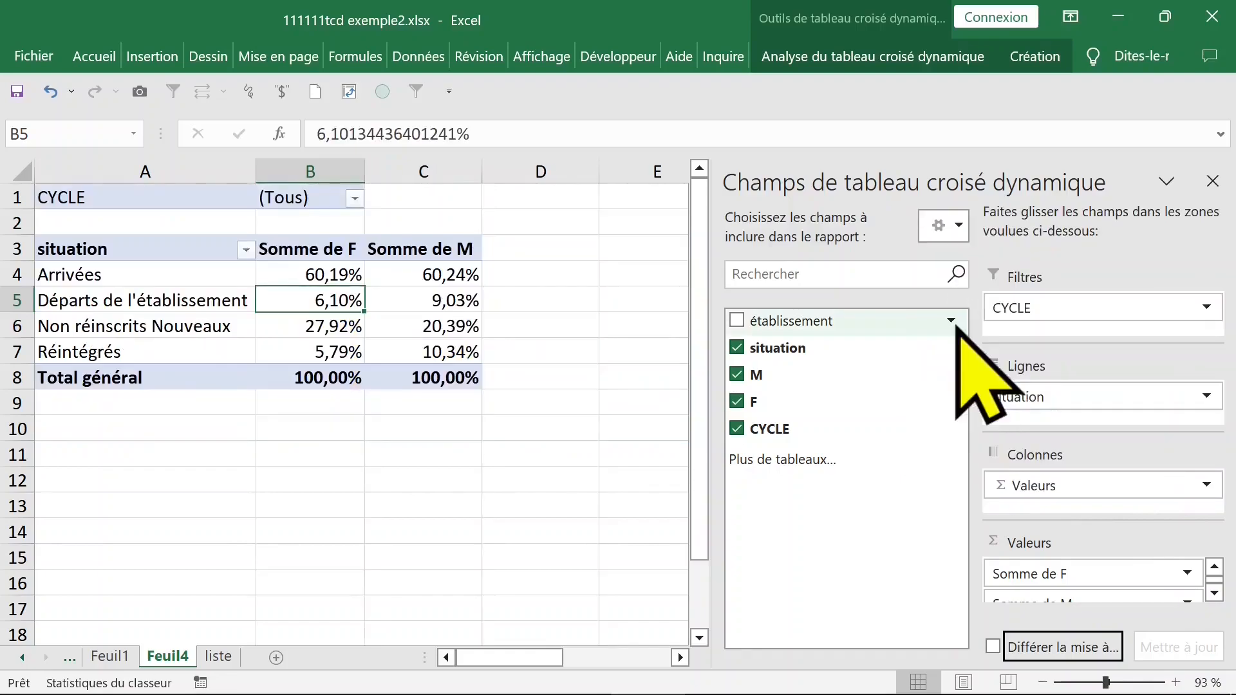
# Filter the pivot table's CYCLE report filter to show only lycée
pyautogui.click(554, 479)
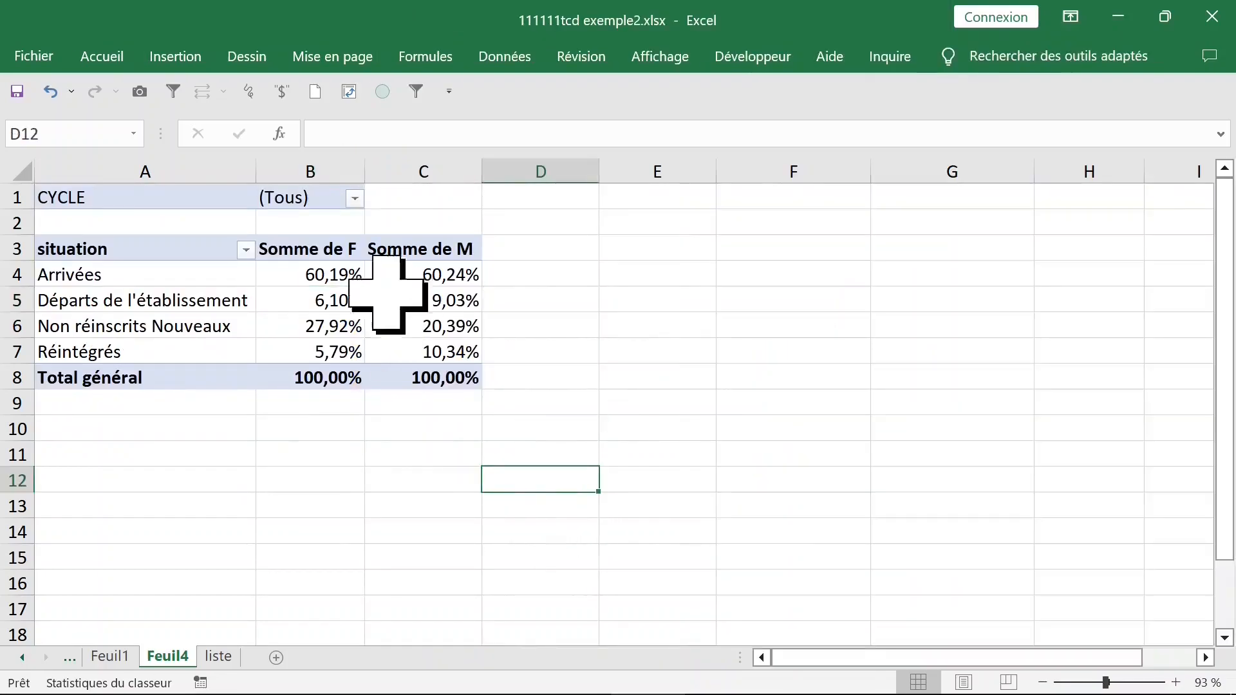
pyautogui.click(354, 198)
pyautogui.click(134, 276)
pyautogui.click(129, 298)
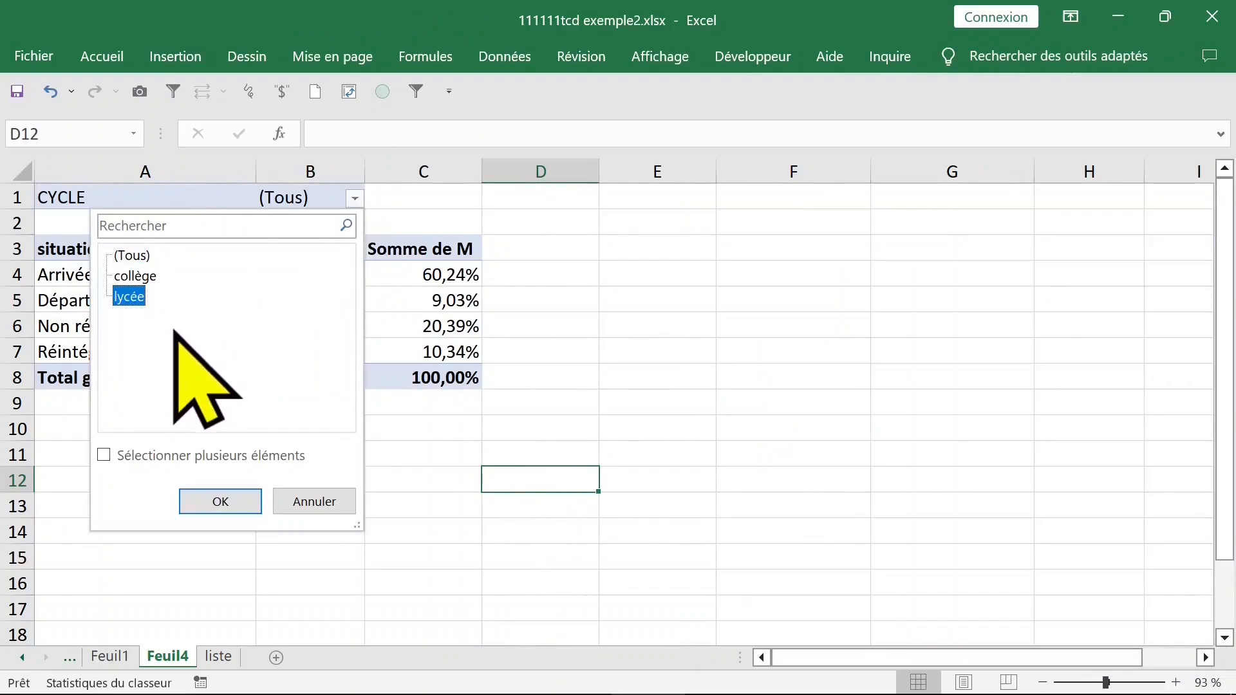
pyautogui.click(220, 502)
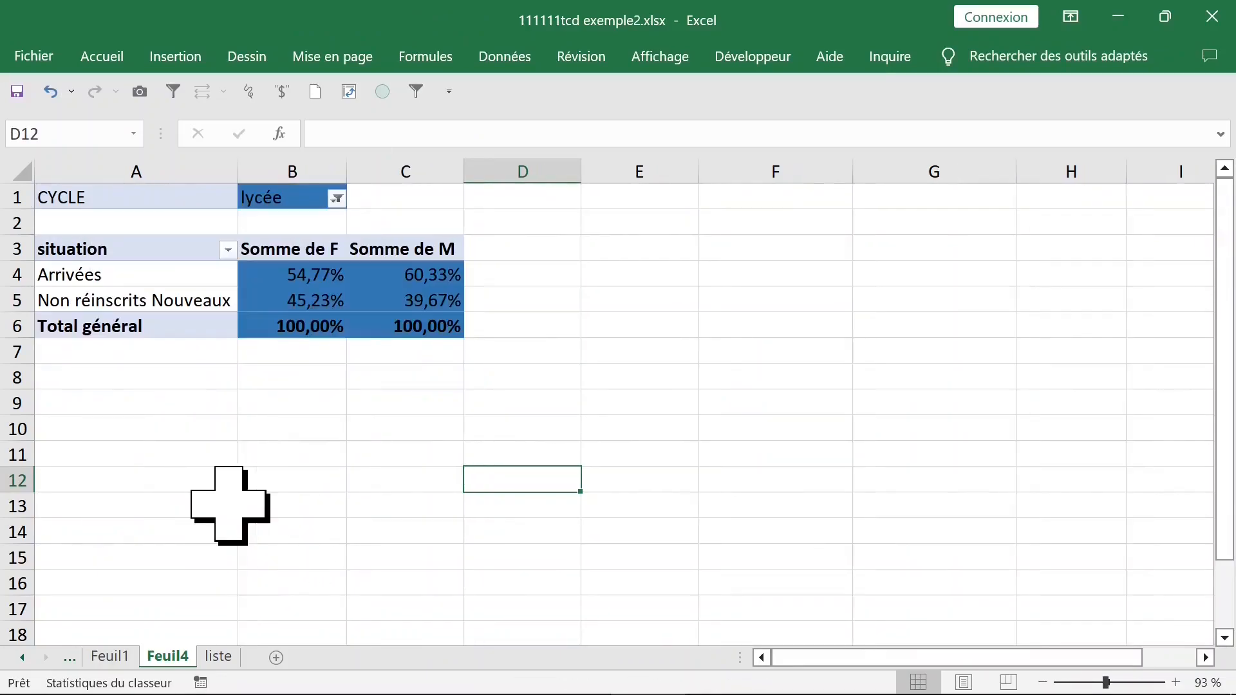
# Switch the CYCLE report filter to collège only
pyautogui.click(336, 199)
pyautogui.click(123, 277)
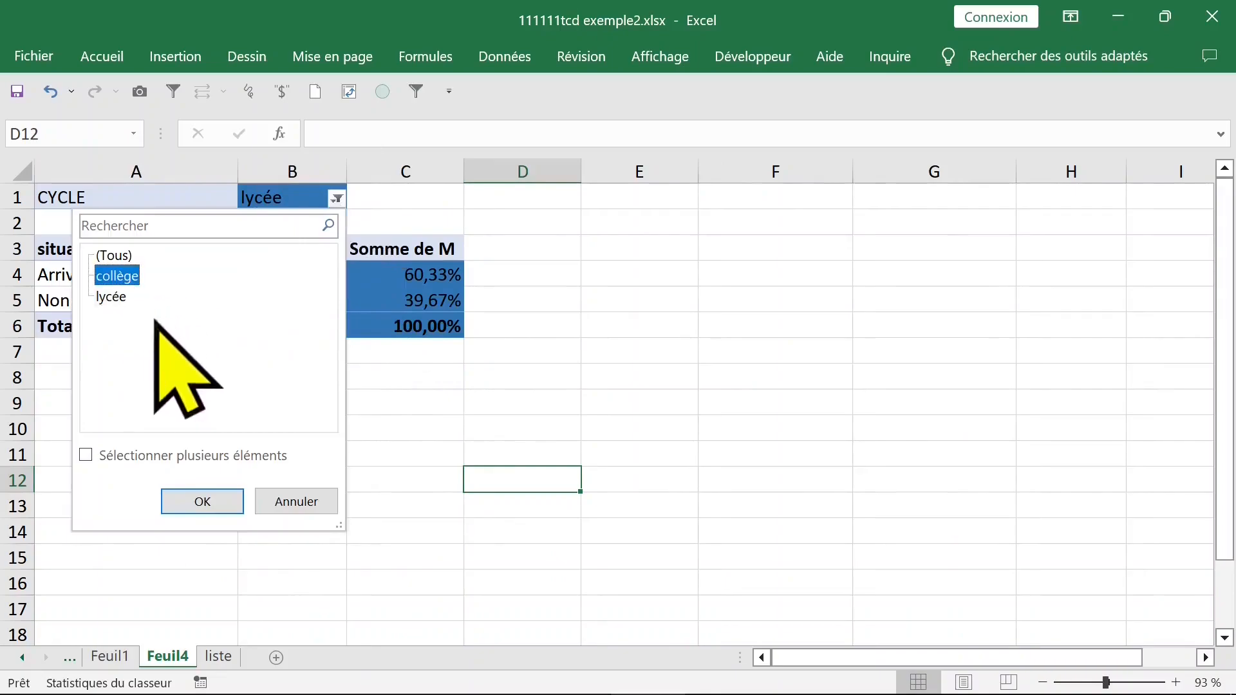
pyautogui.click(213, 501)
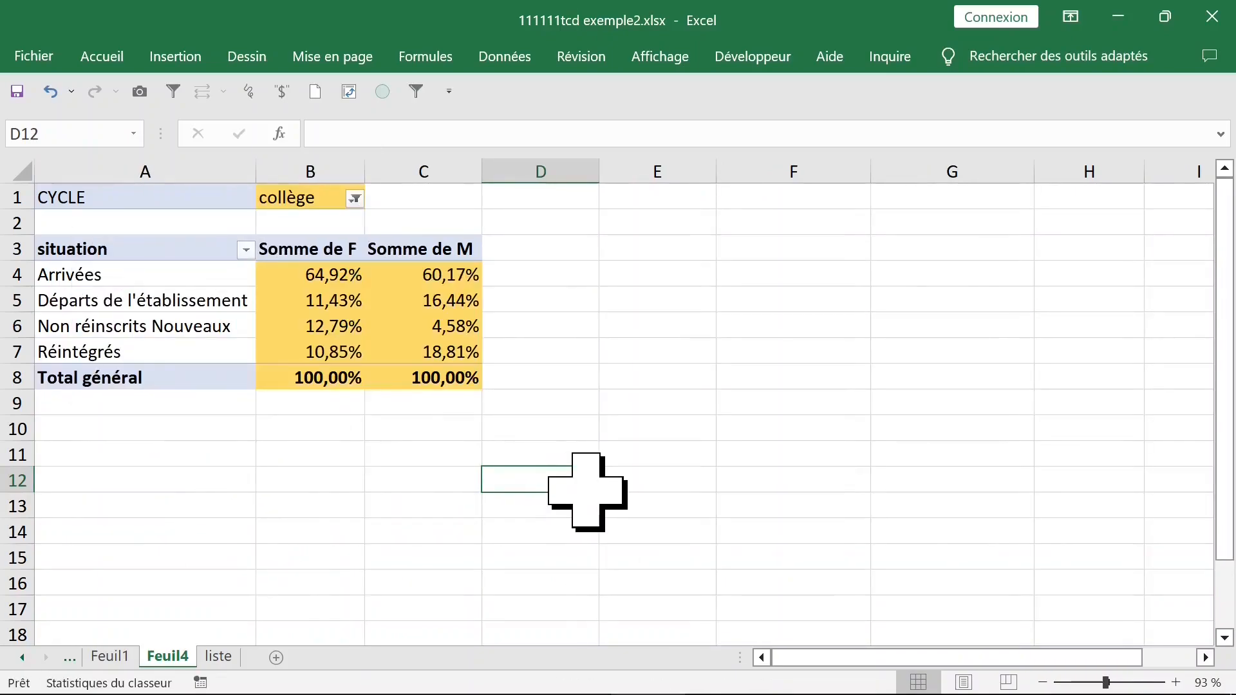
# Reset the CYCLE report filter to (Tous) so that every cycle is included
pyautogui.click(385, 328)
pyautogui.click(355, 199)
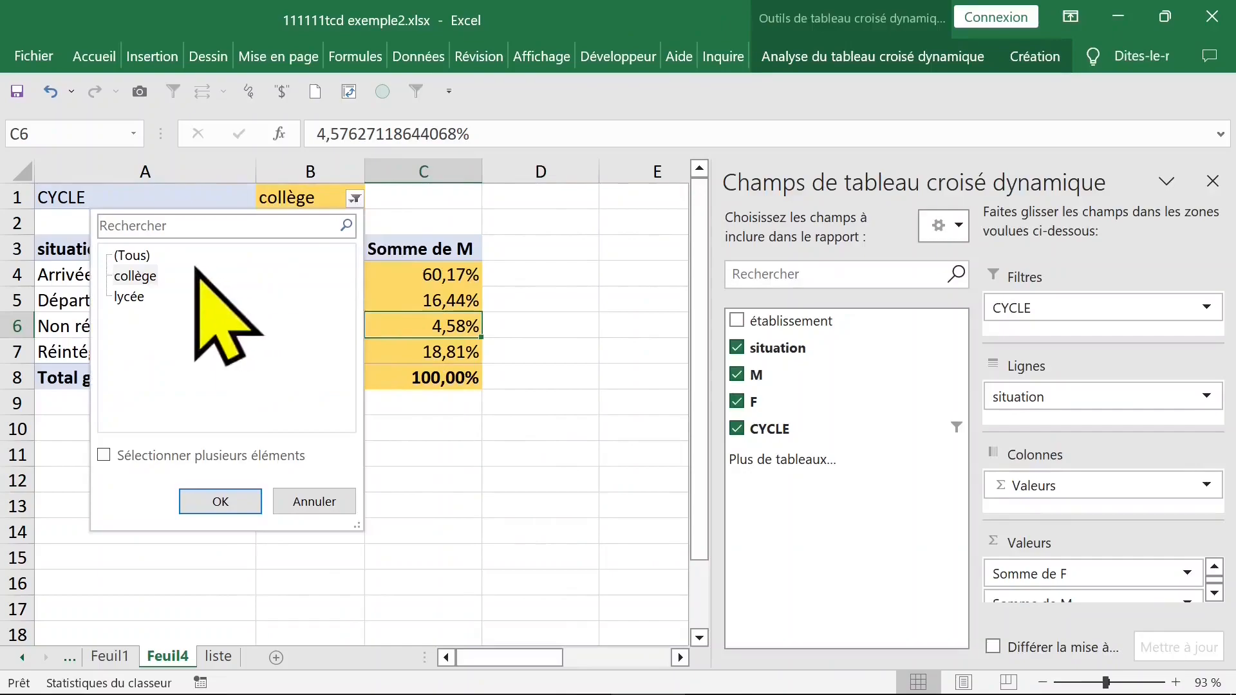
pyautogui.click(221, 502)
pyautogui.click(525, 488)
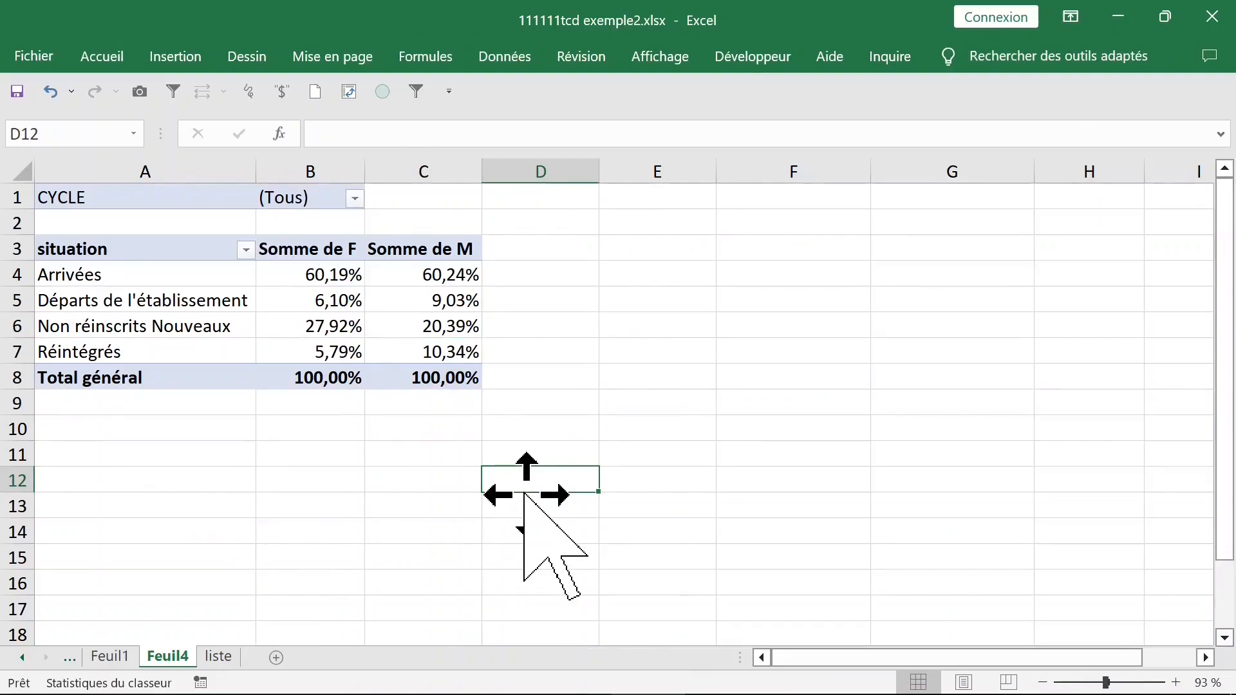
# Close the field list and generate a separate report filter page for each CYCLE value of the pivot table
pyautogui.click(328, 277)
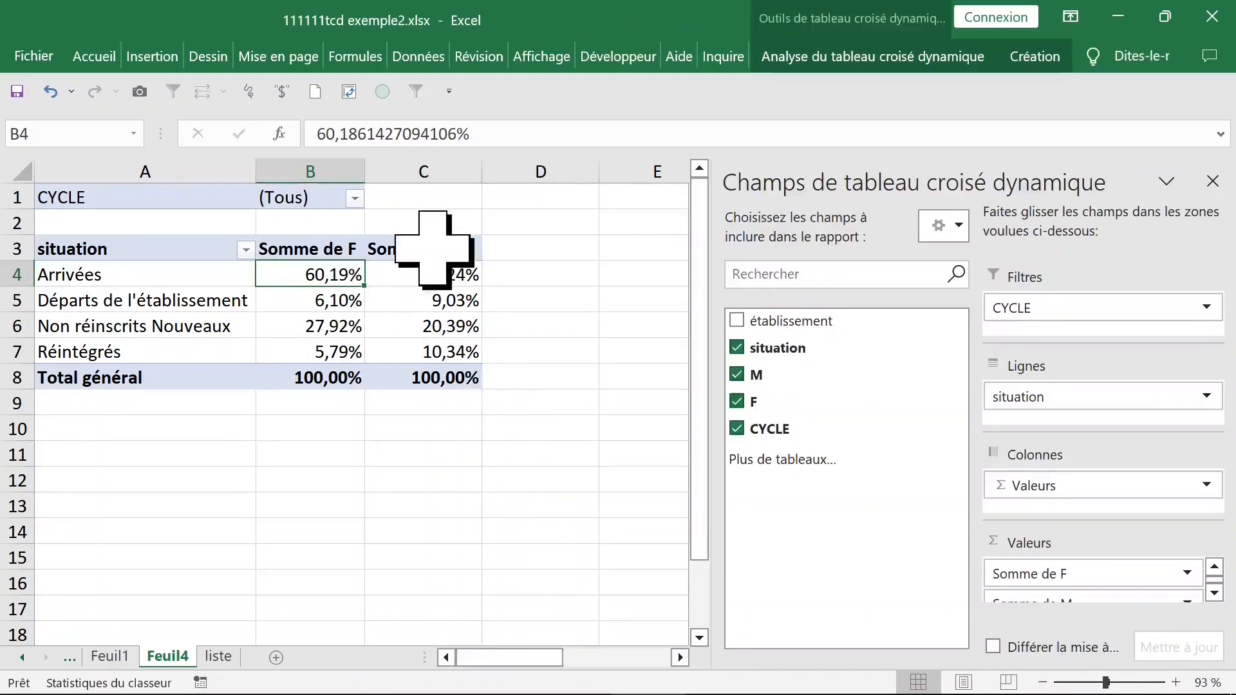
pyautogui.click(1213, 180)
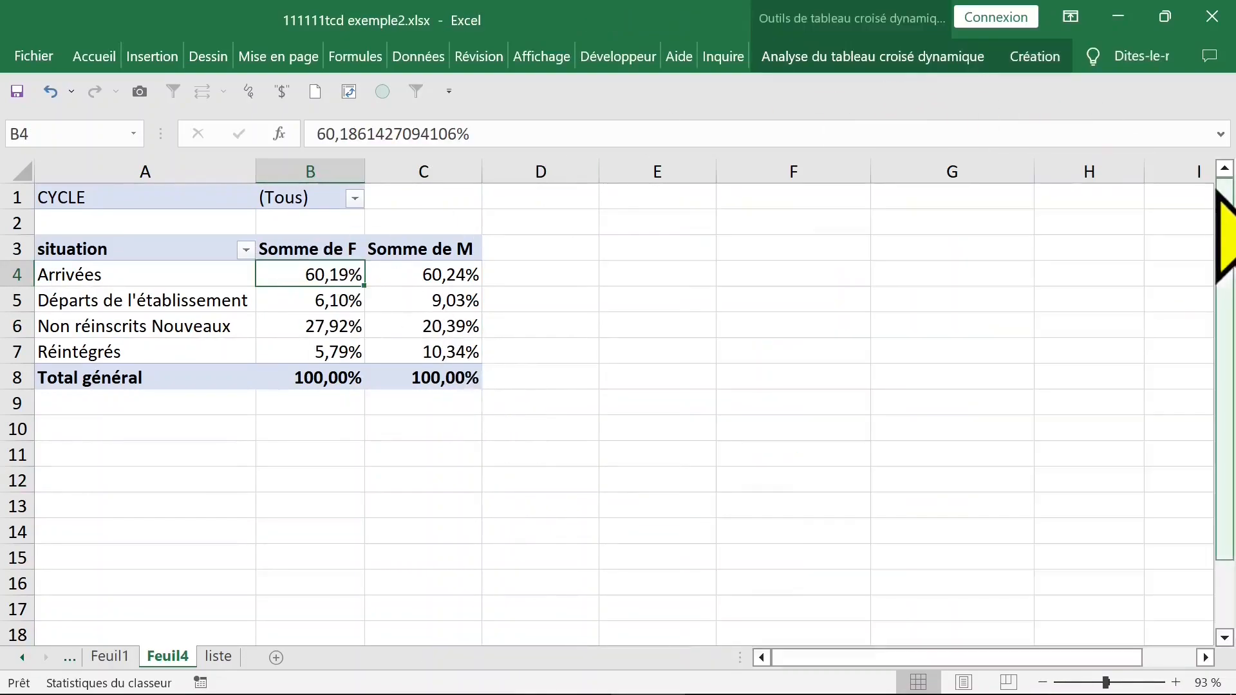
pyautogui.click(1037, 64)
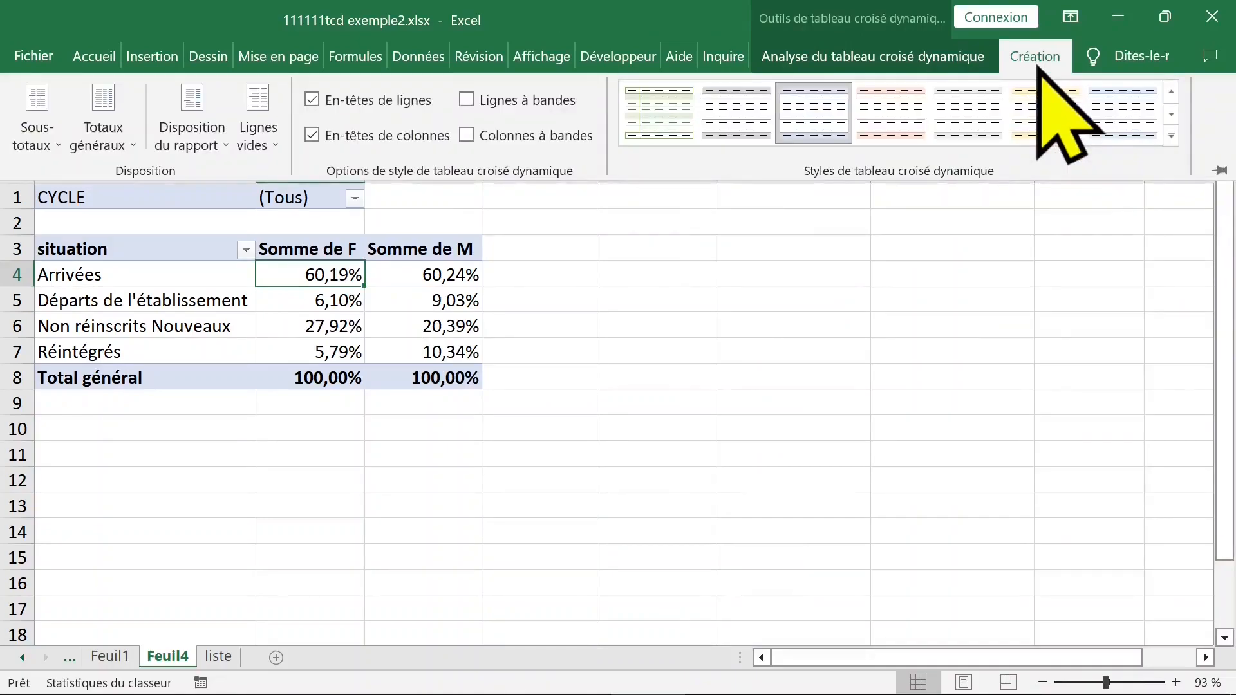
pyautogui.click(919, 62)
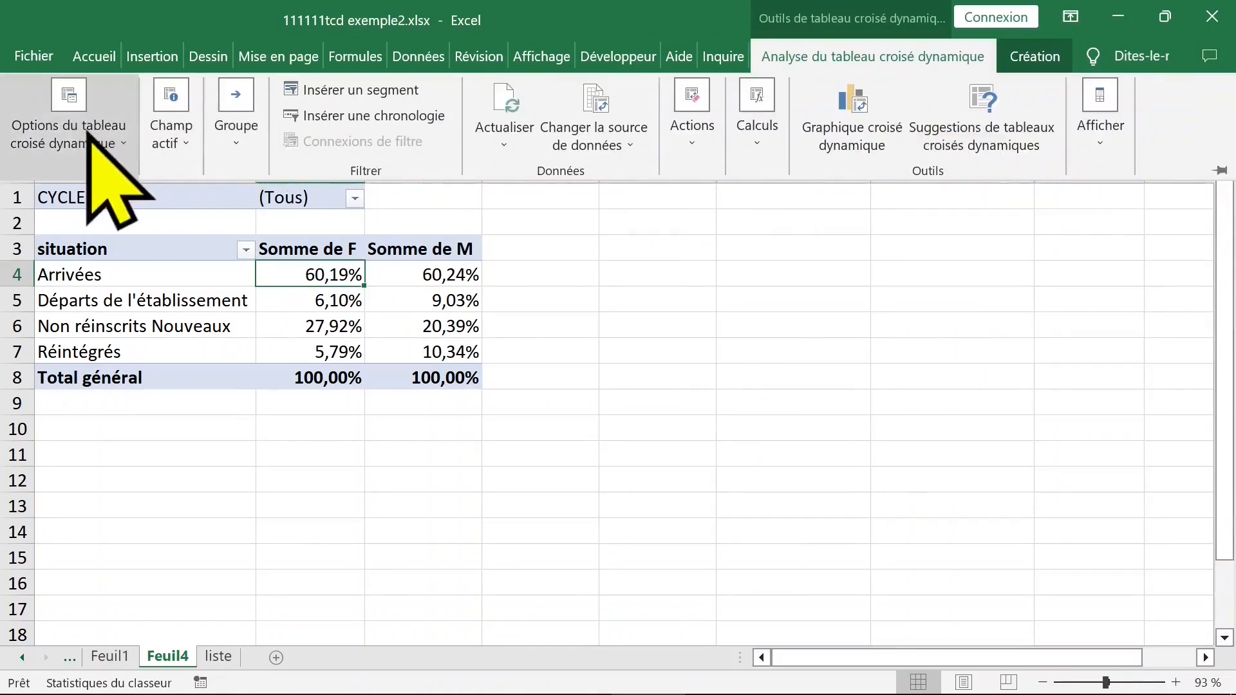
pyautogui.click(128, 147)
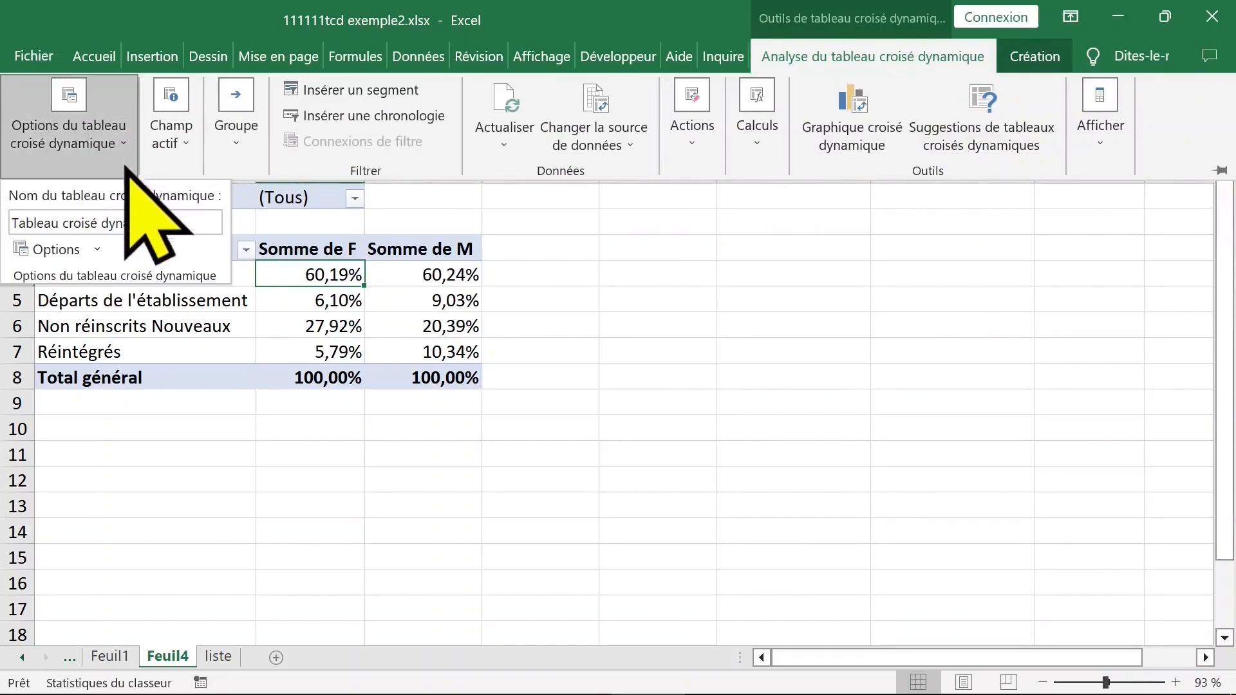
pyautogui.click(54, 250)
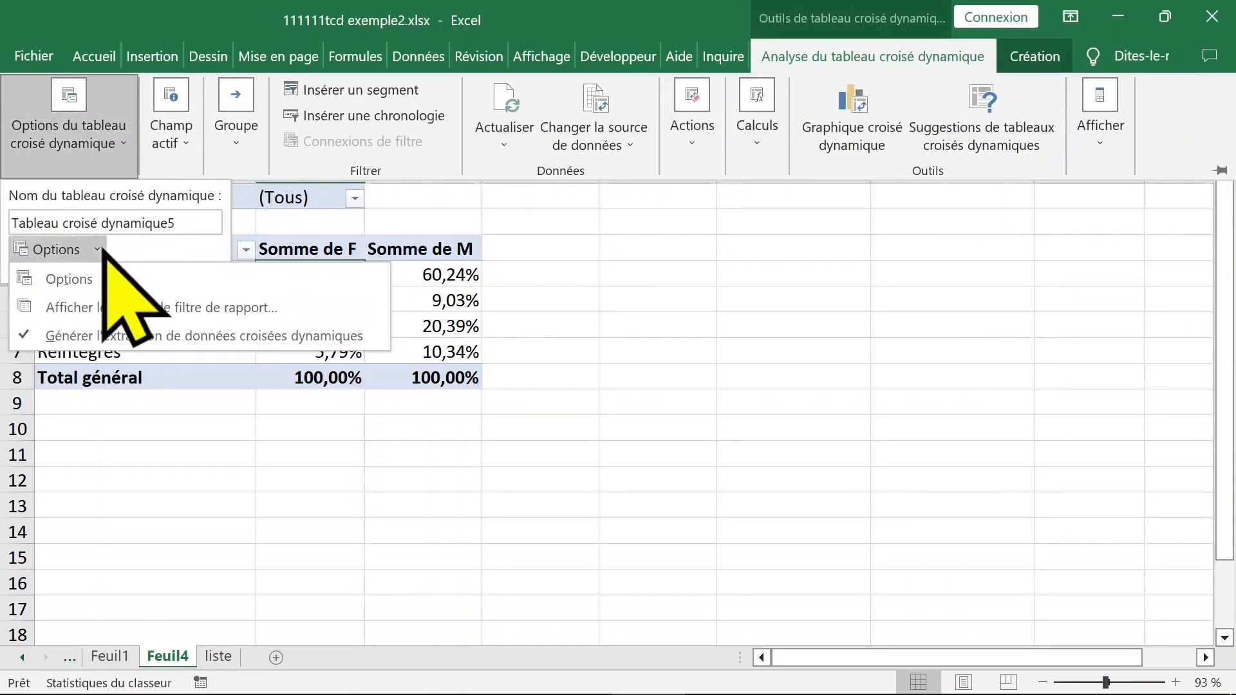
pyautogui.click(100, 308)
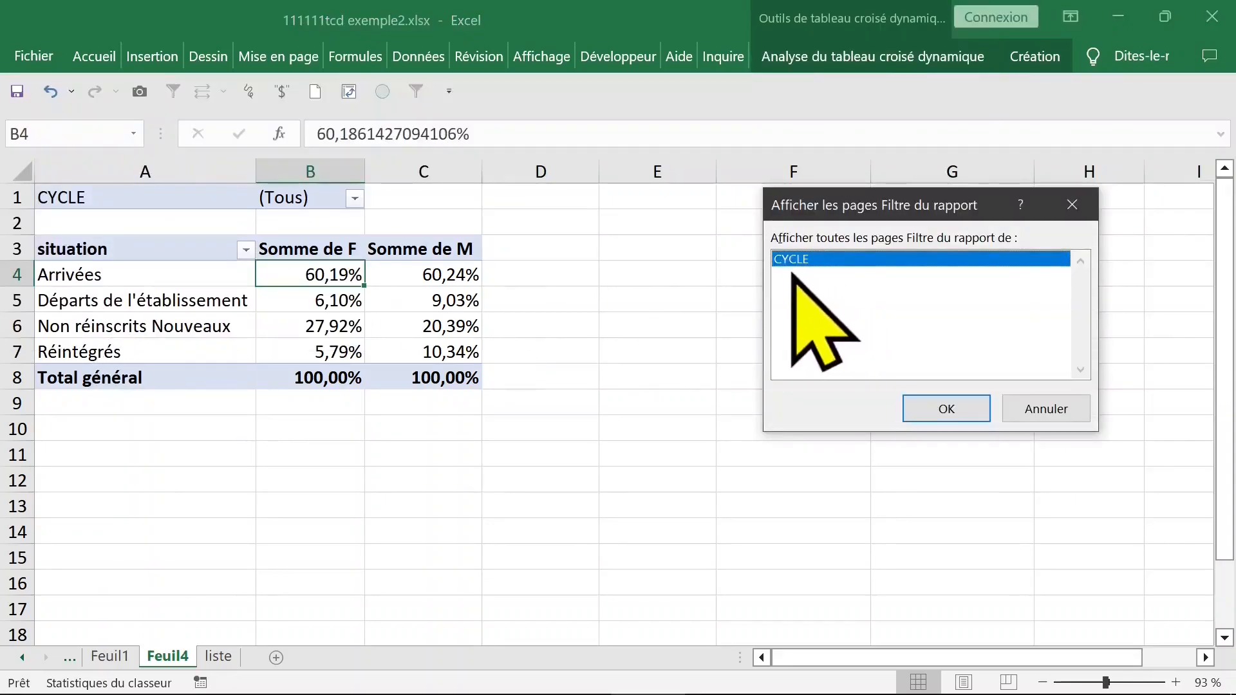
pyautogui.click(947, 409)
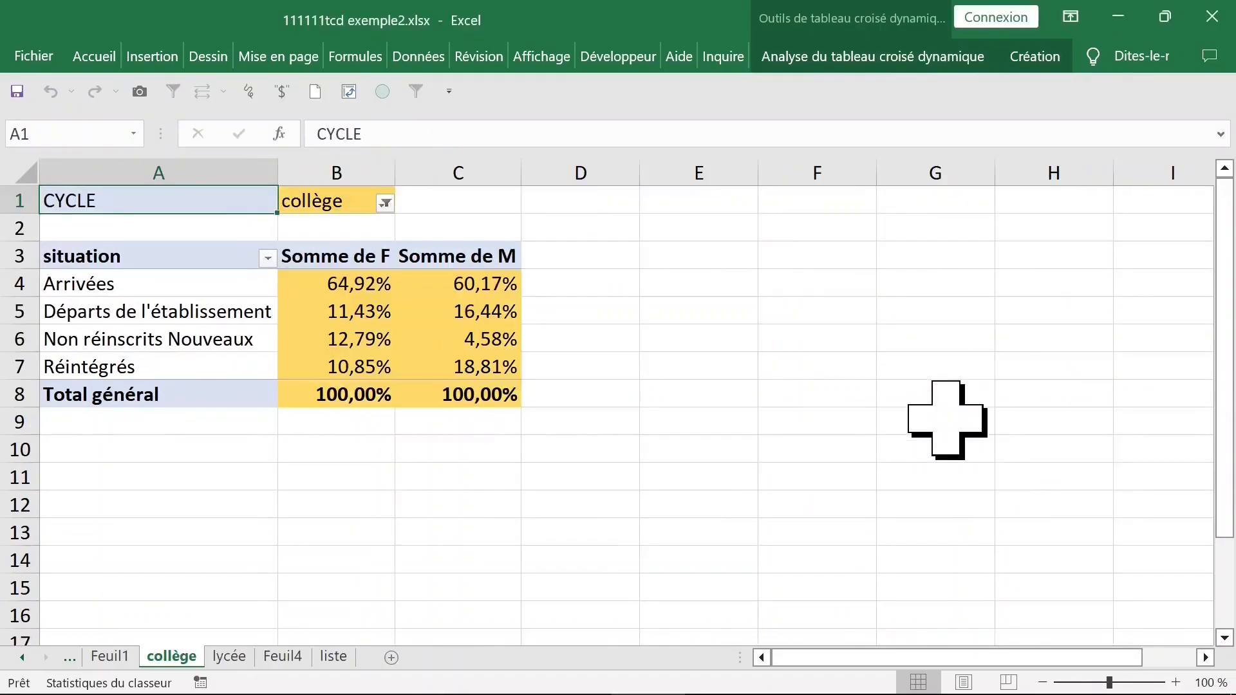
# Compare the pivot tables on the generated collège and lycée sheets
pyautogui.click(250, 654)
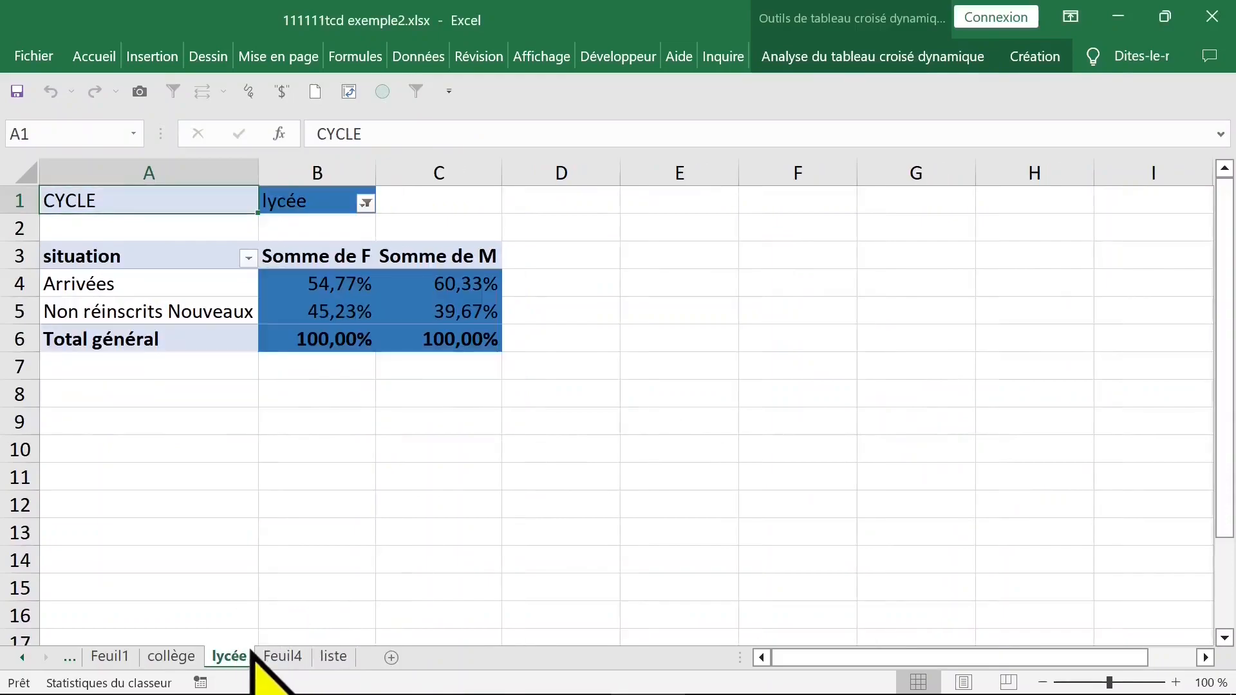
pyautogui.click(170, 657)
pyautogui.click(230, 656)
pyautogui.click(171, 657)
pyautogui.click(229, 657)
pyautogui.click(171, 657)
pyautogui.click(229, 656)
pyautogui.click(170, 656)
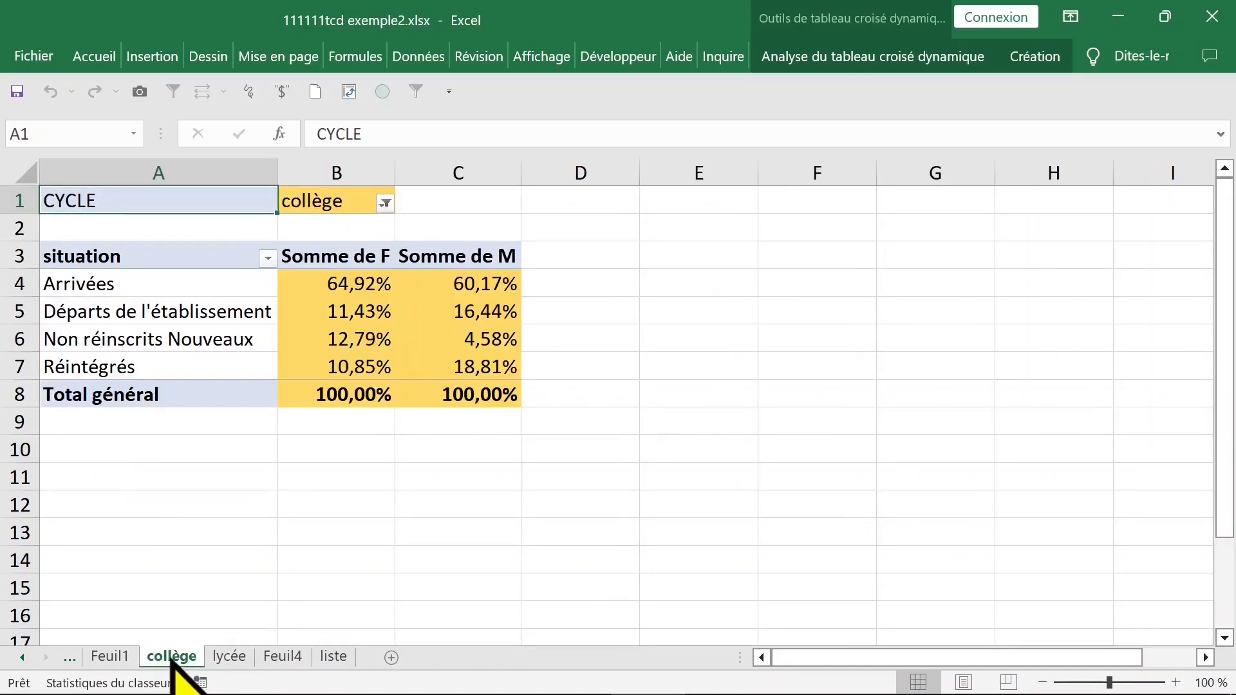
pyautogui.click(229, 657)
# Return to Feuil4 and check the choices offered by the CYCLE report filter without changing it
pyautogui.click(282, 656)
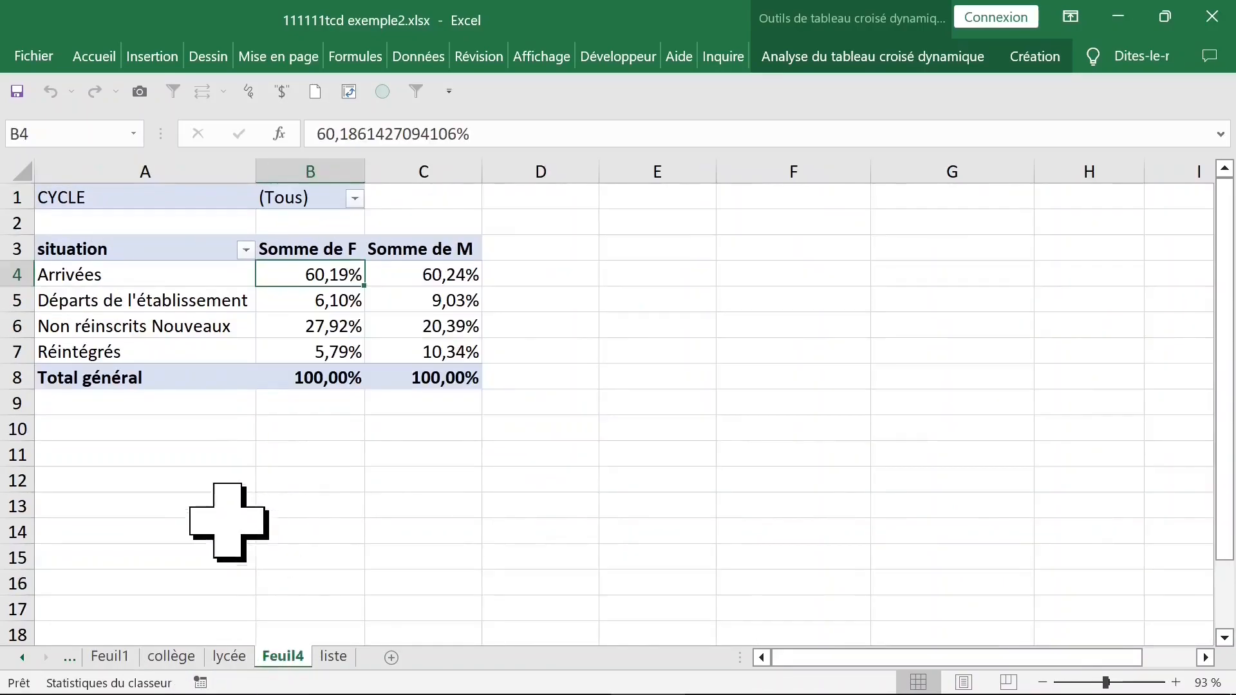
pyautogui.click(355, 199)
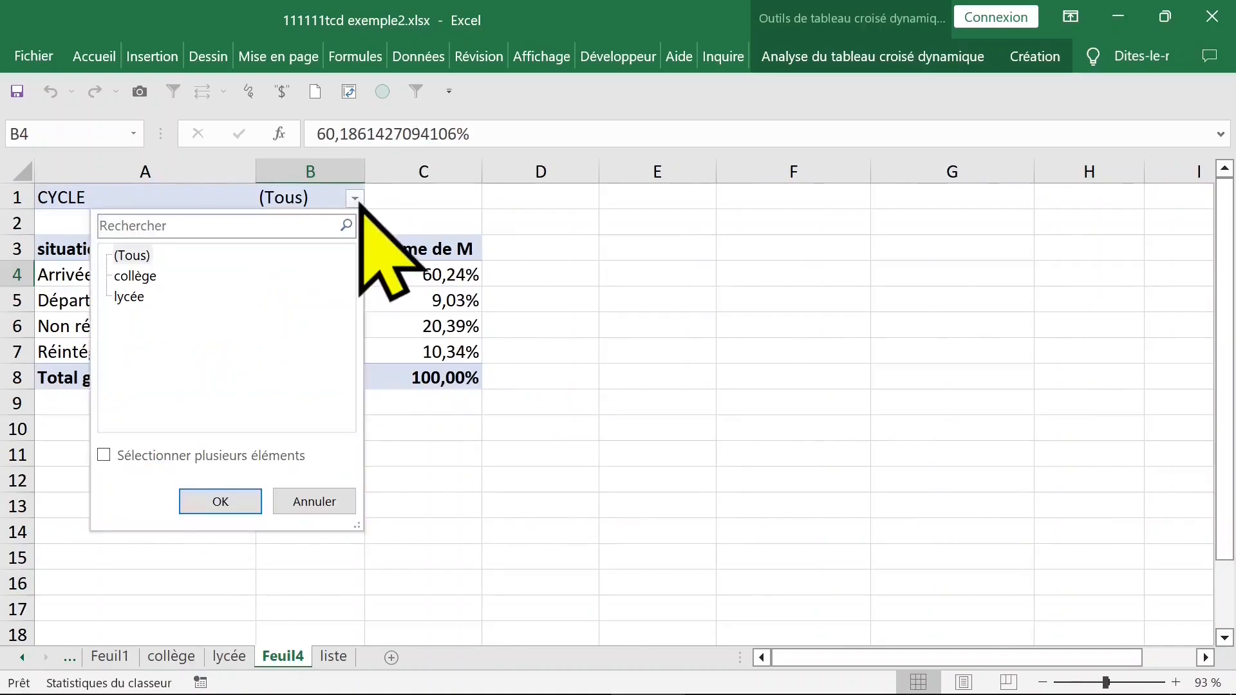
pyautogui.click(331, 501)
pyautogui.click(422, 454)
# Show the F sums of the Feuil4 pivot table as plain values (Aucun calcul)
pyautogui.click(304, 276)
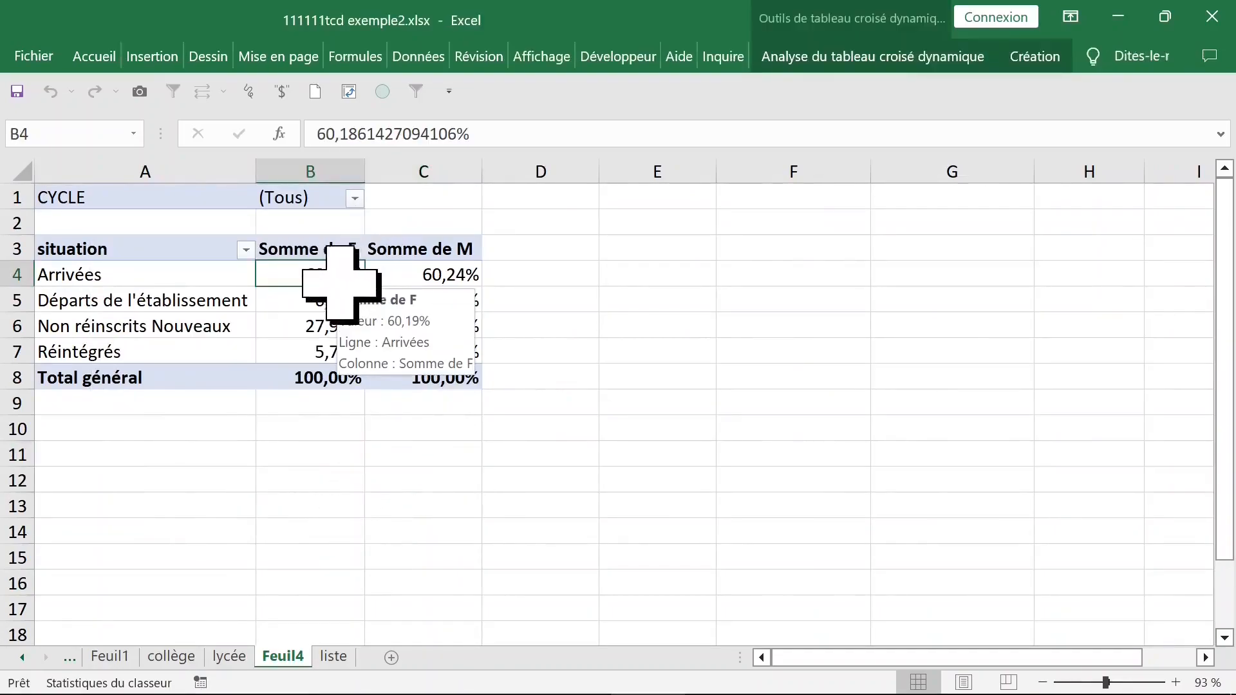
pyautogui.rightClick(309, 276)
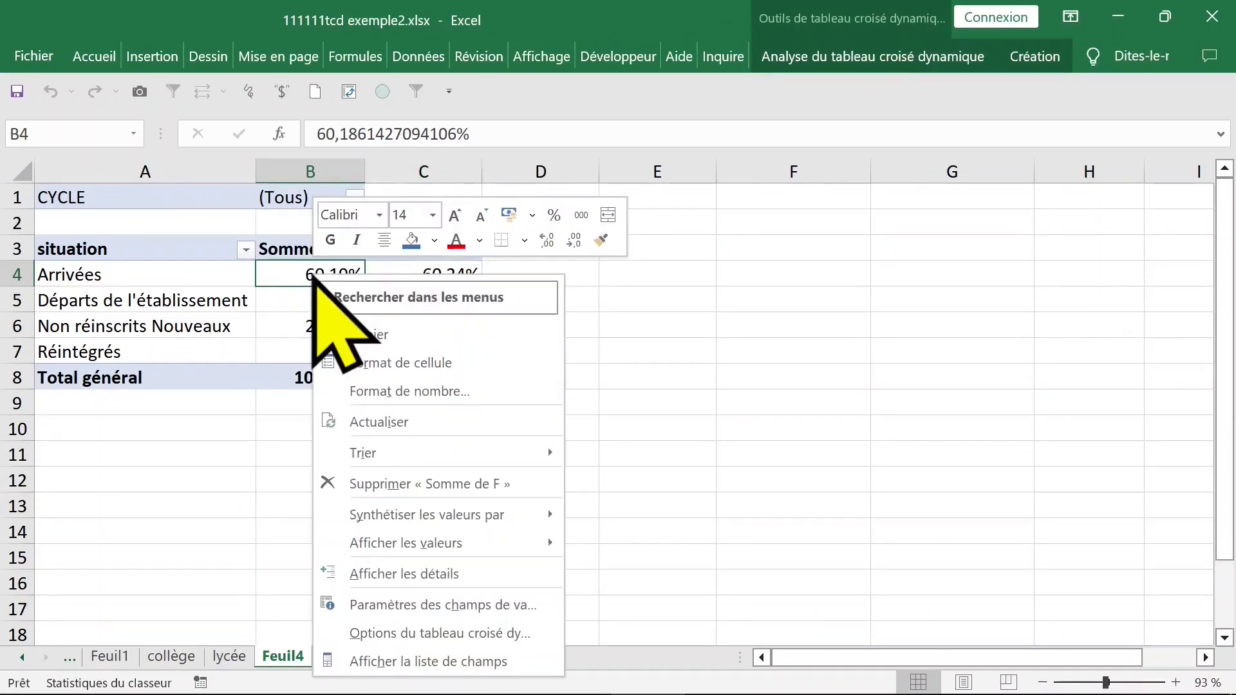
pyautogui.moveTo(462, 520)
pyautogui.moveTo(471, 547)
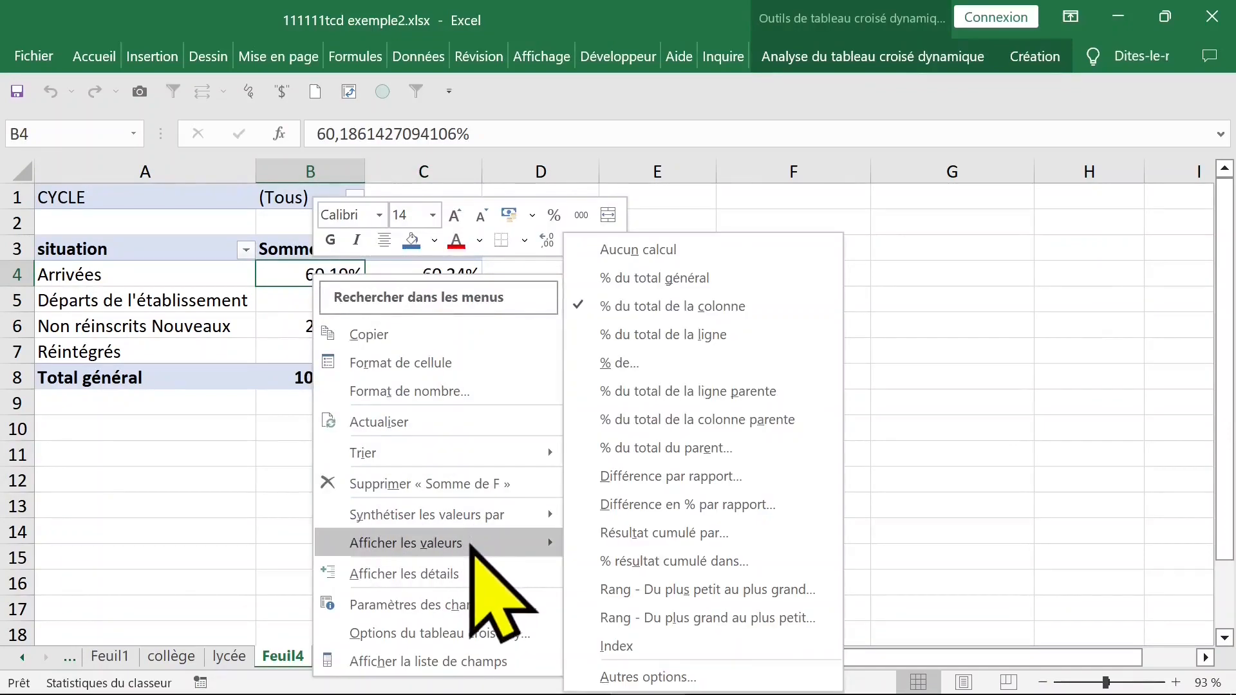
pyautogui.click(606, 249)
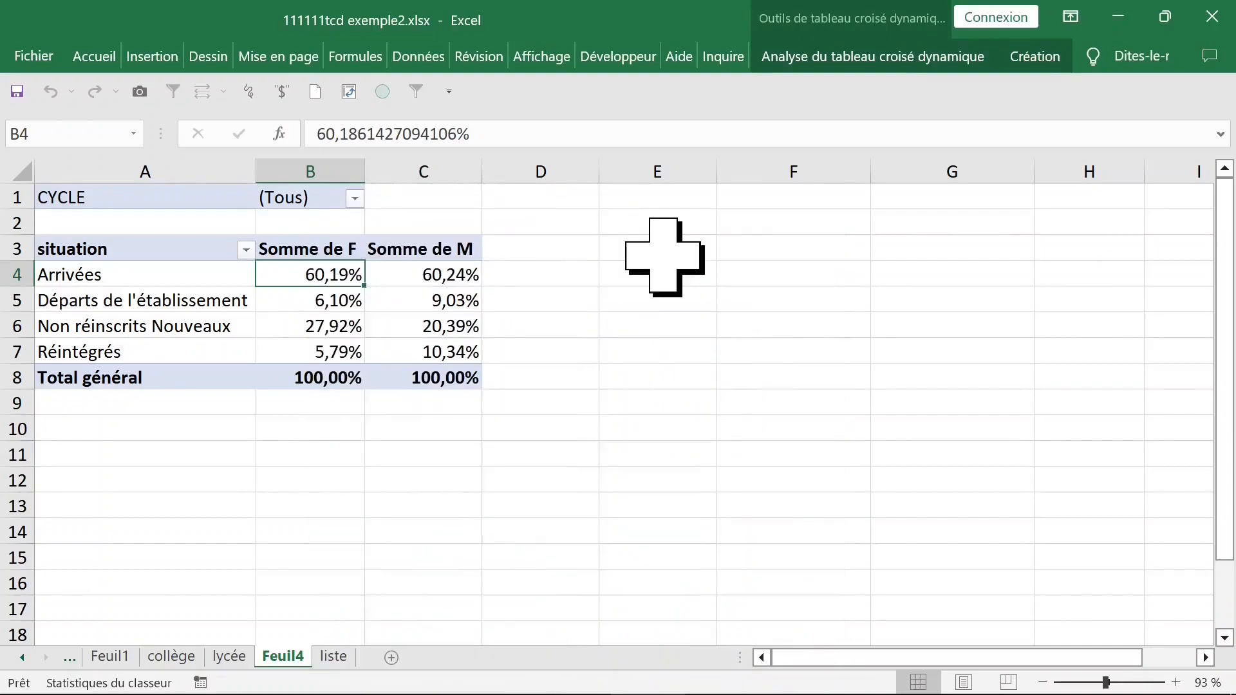
# Show the M sums as plain values as well, using Aucun calcul
pyautogui.click(430, 277)
pyautogui.rightClick(429, 277)
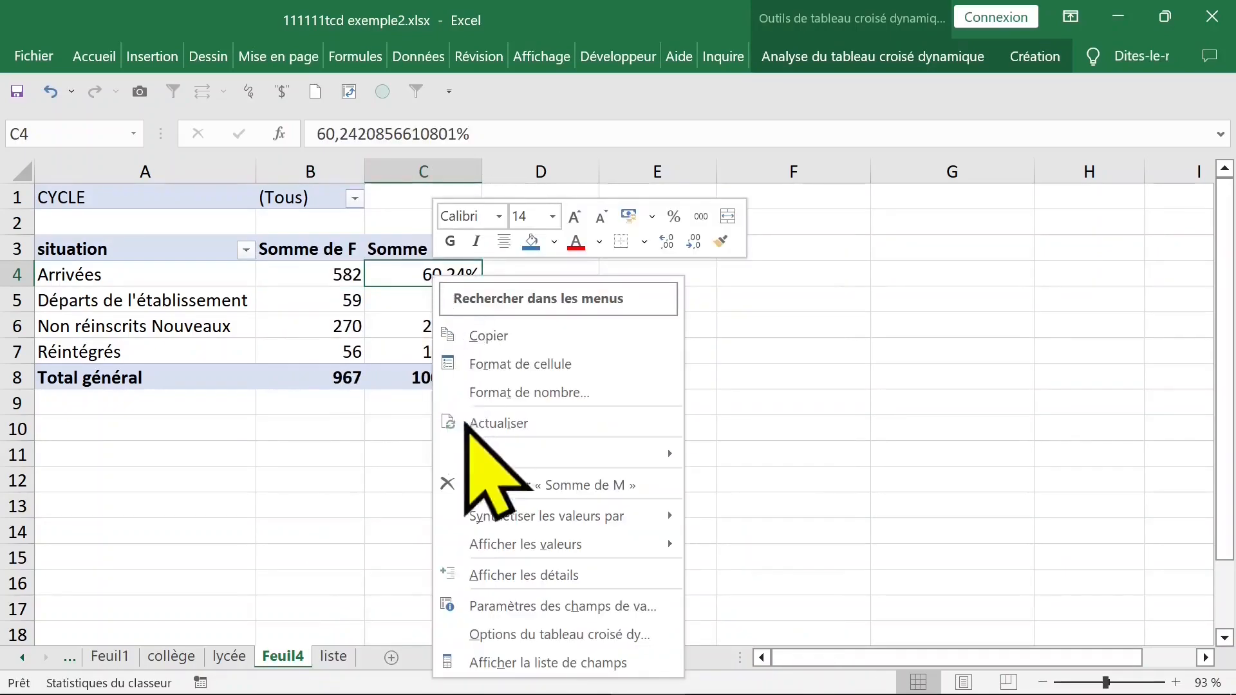
pyautogui.moveTo(552, 523)
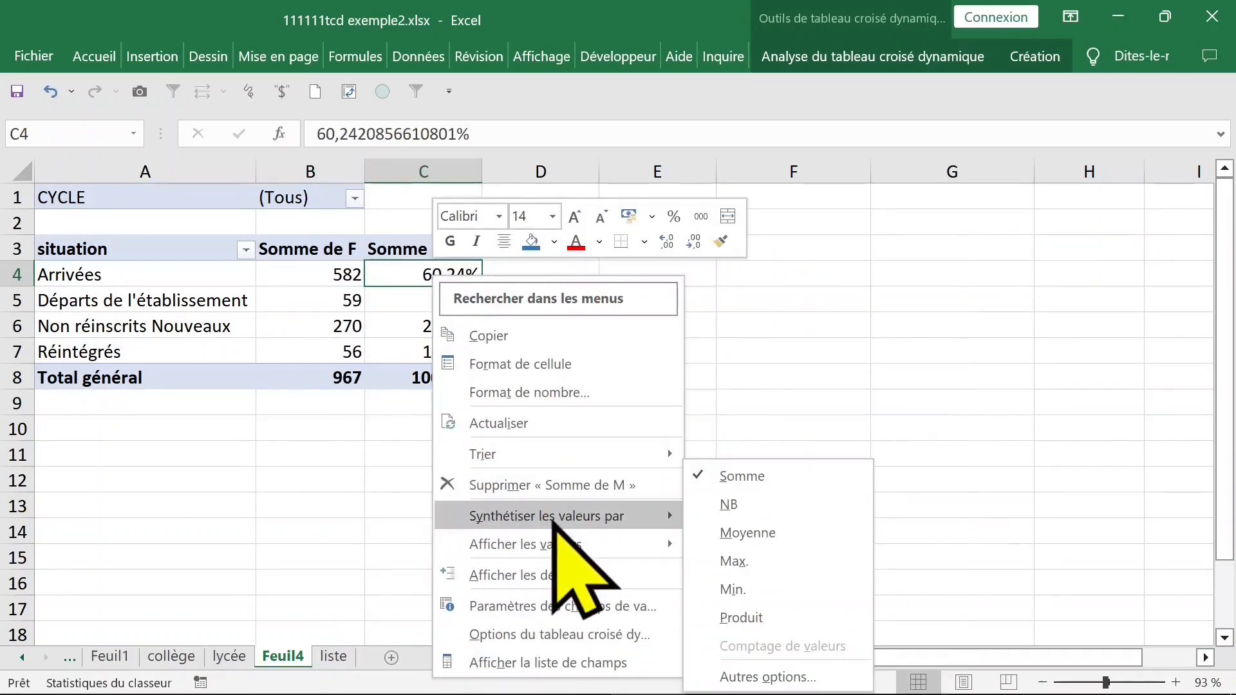
pyautogui.moveTo(593, 551)
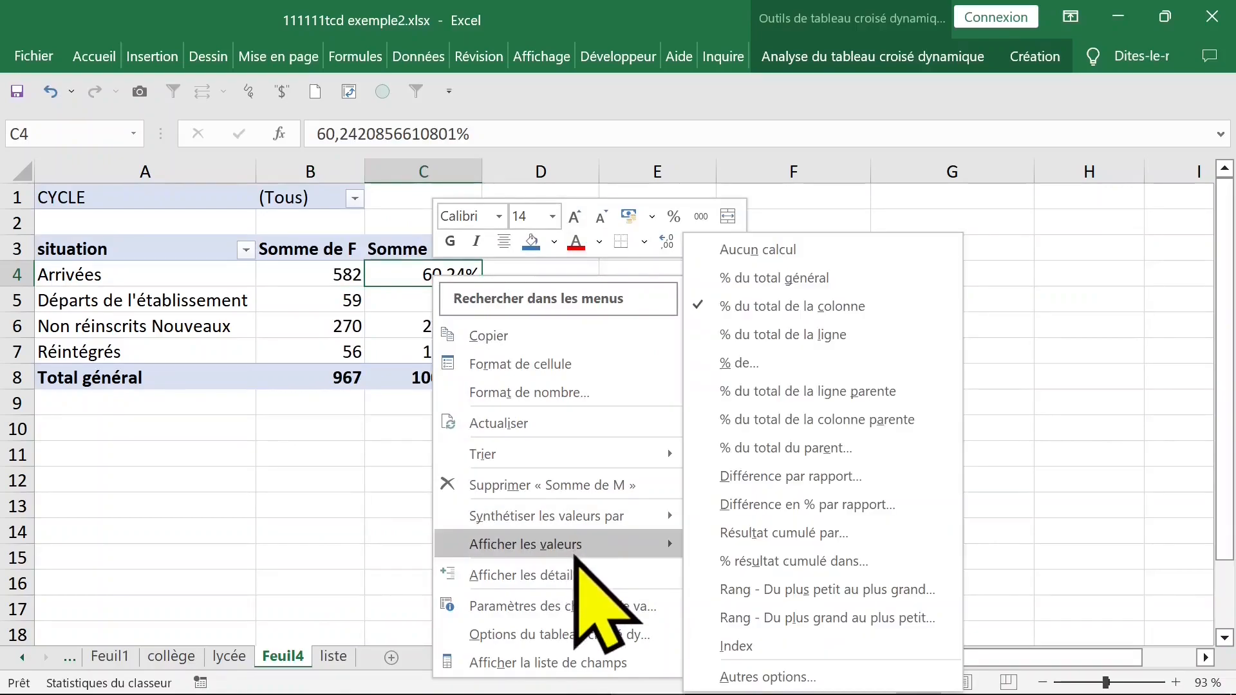
pyautogui.click(805, 250)
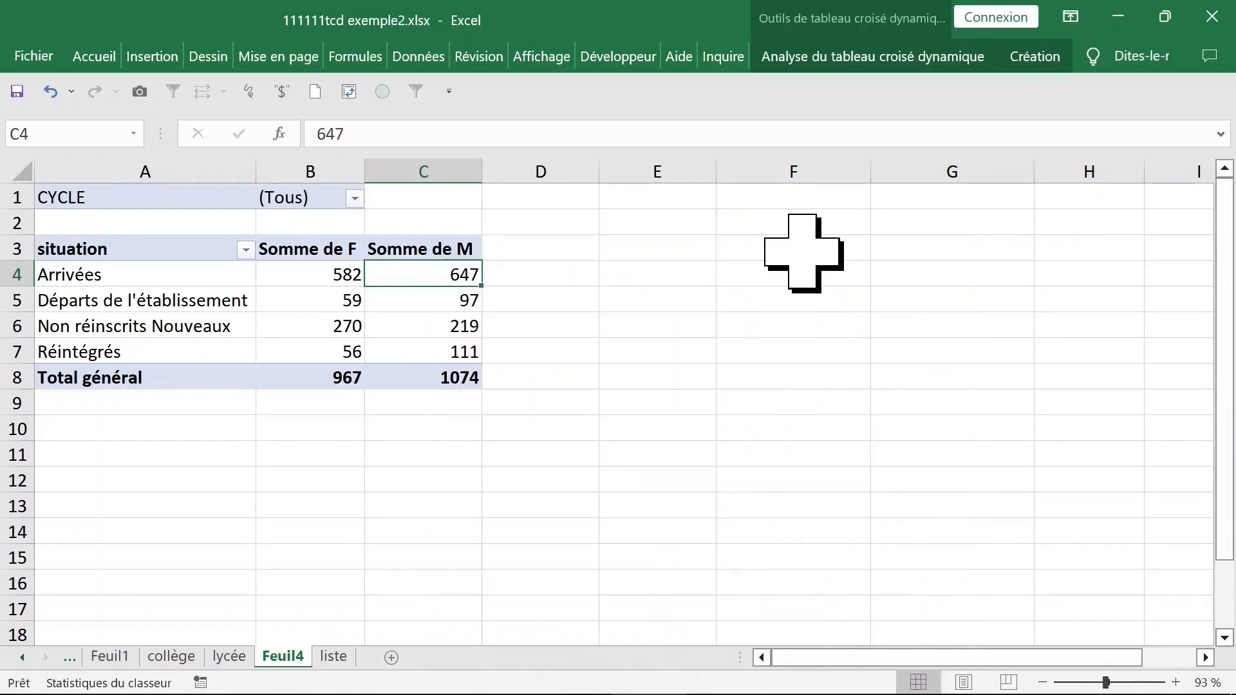
# Add the M and F fields a second time to the pivot table's values area through the field list, then hide the list
pyautogui.click(332, 277)
pyautogui.click(407, 274)
pyautogui.click(360, 274)
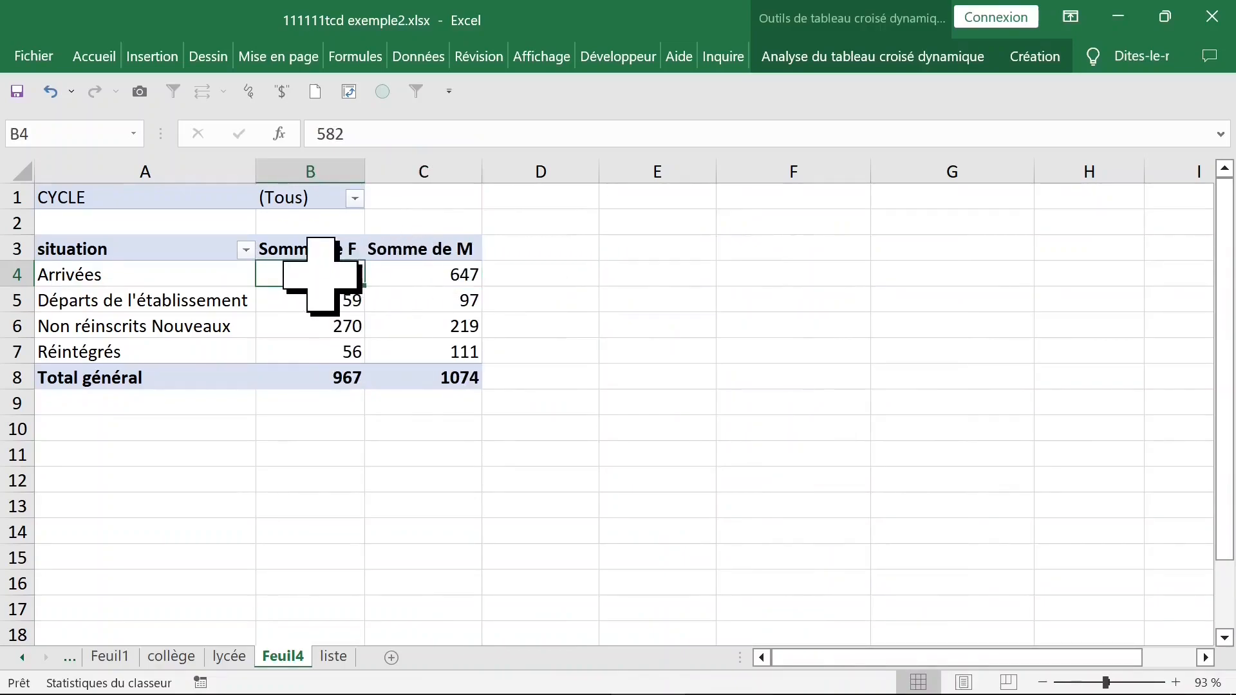
pyautogui.rightClick(320, 273)
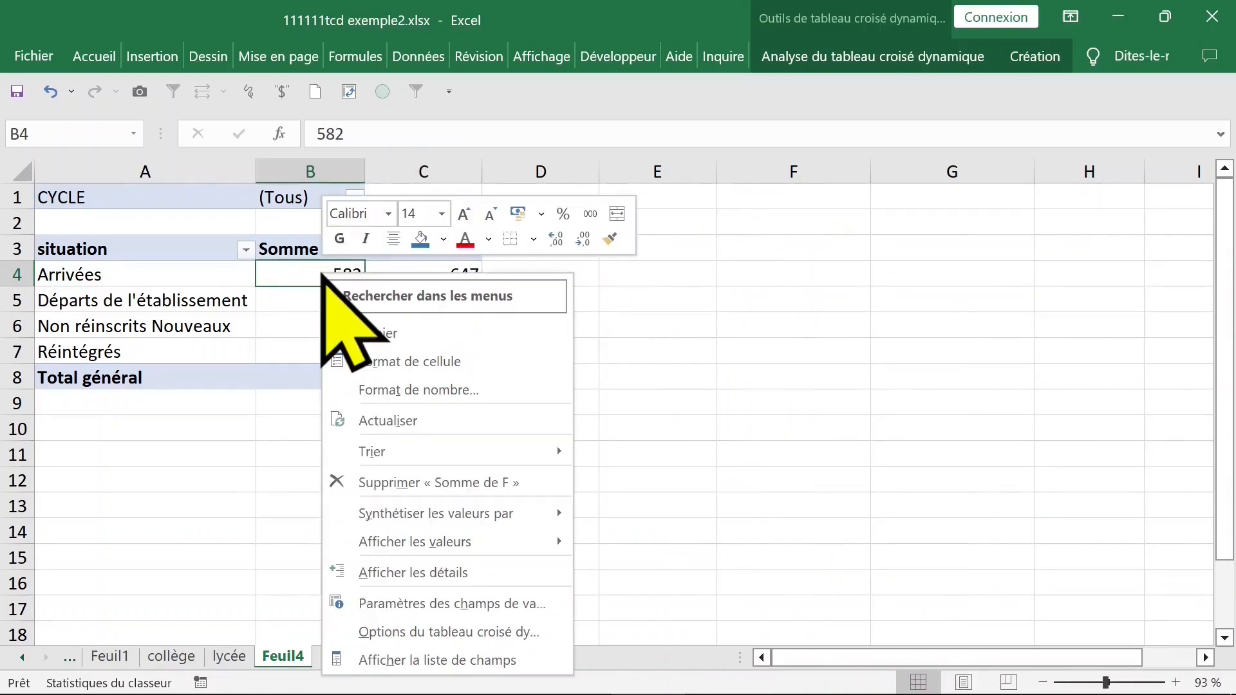
pyautogui.click(428, 658)
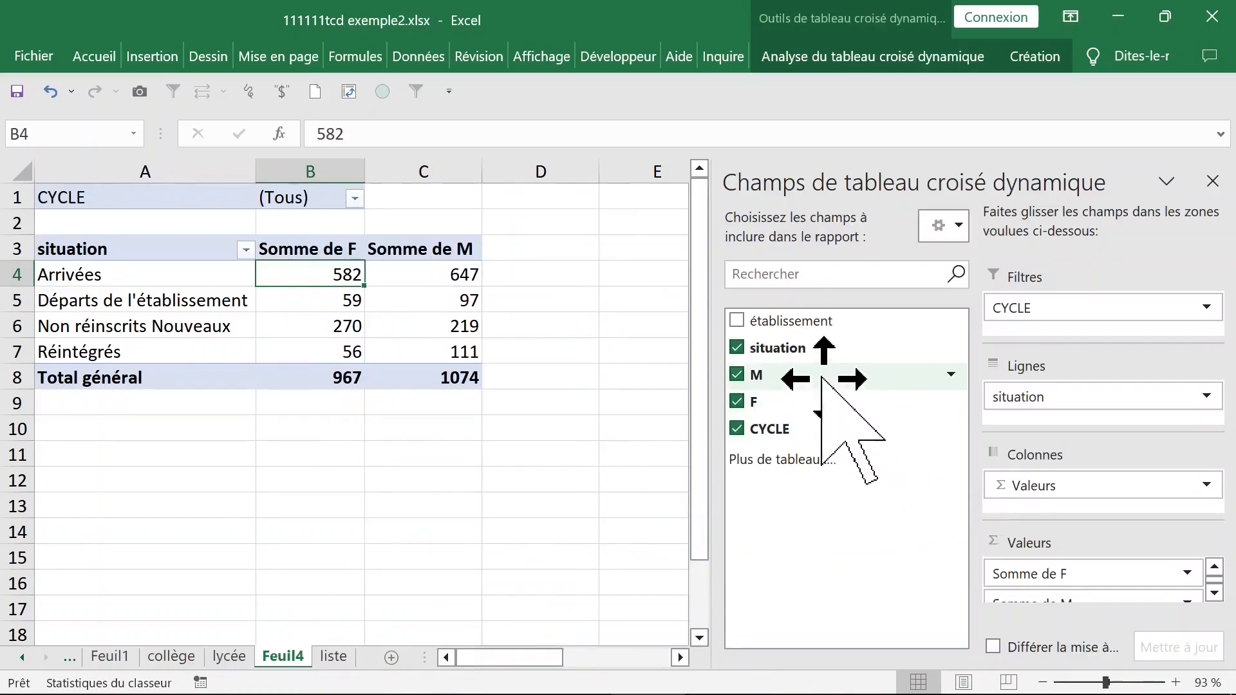
pyautogui.moveTo(822, 379); pyautogui.dragTo(1045, 570)
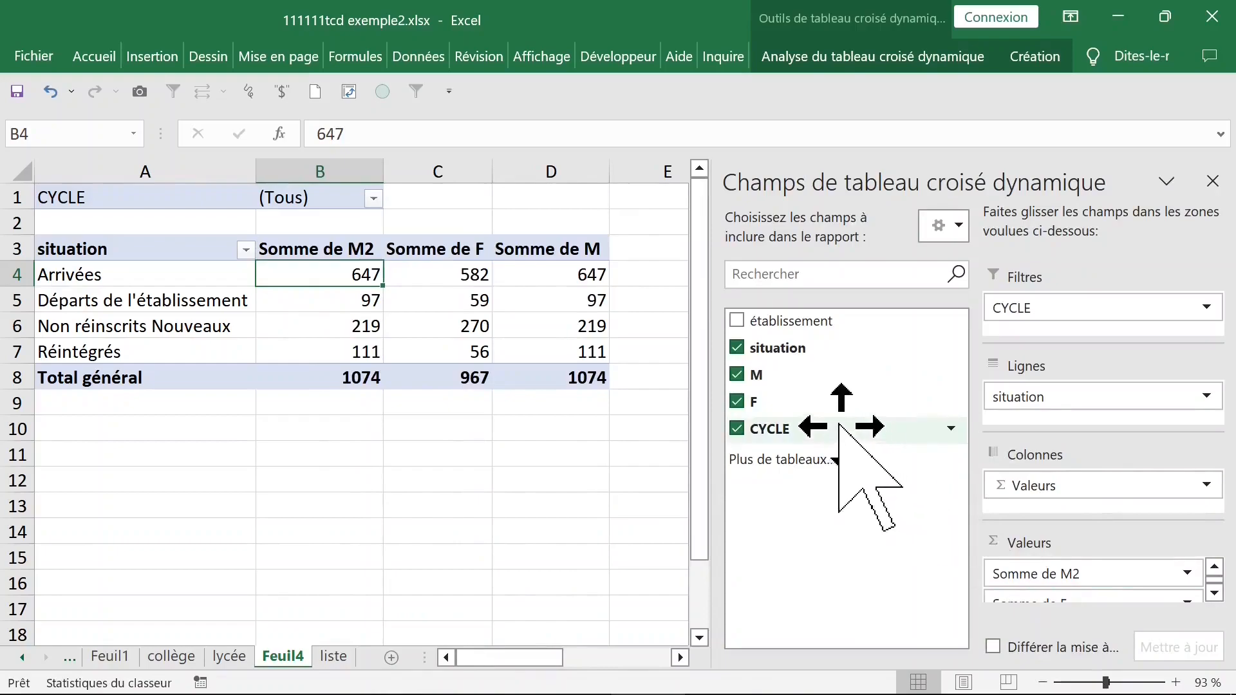
pyautogui.moveTo(814, 400); pyautogui.dragTo(1037, 586)
pyautogui.click(1213, 181)
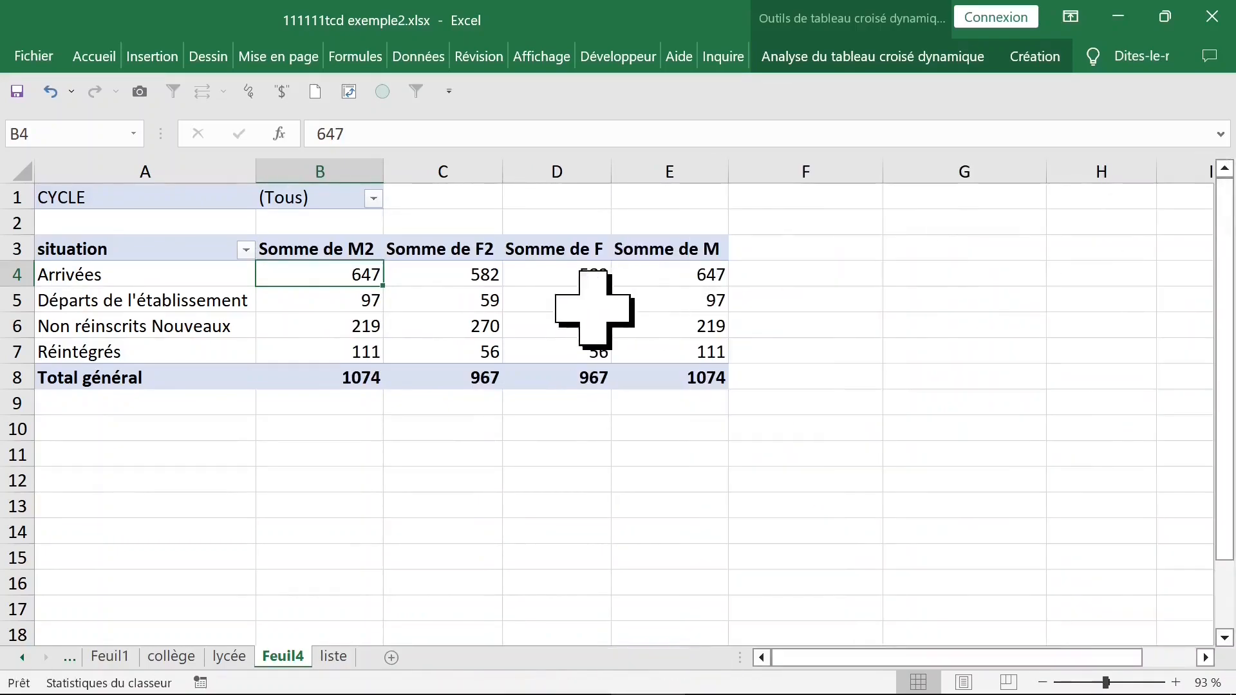
# Summarise the second M value field of the Feuil4 pivot table with the Max. function
pyautogui.click(324, 250)
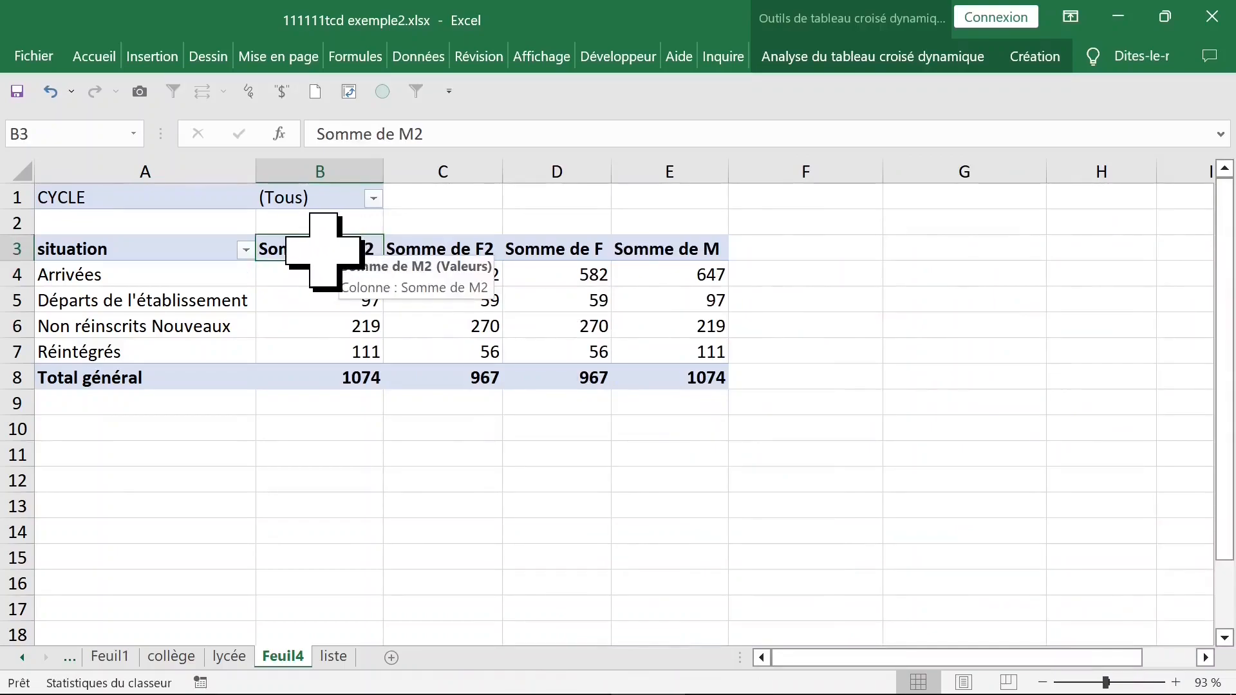
pyautogui.doubleClick(323, 251)
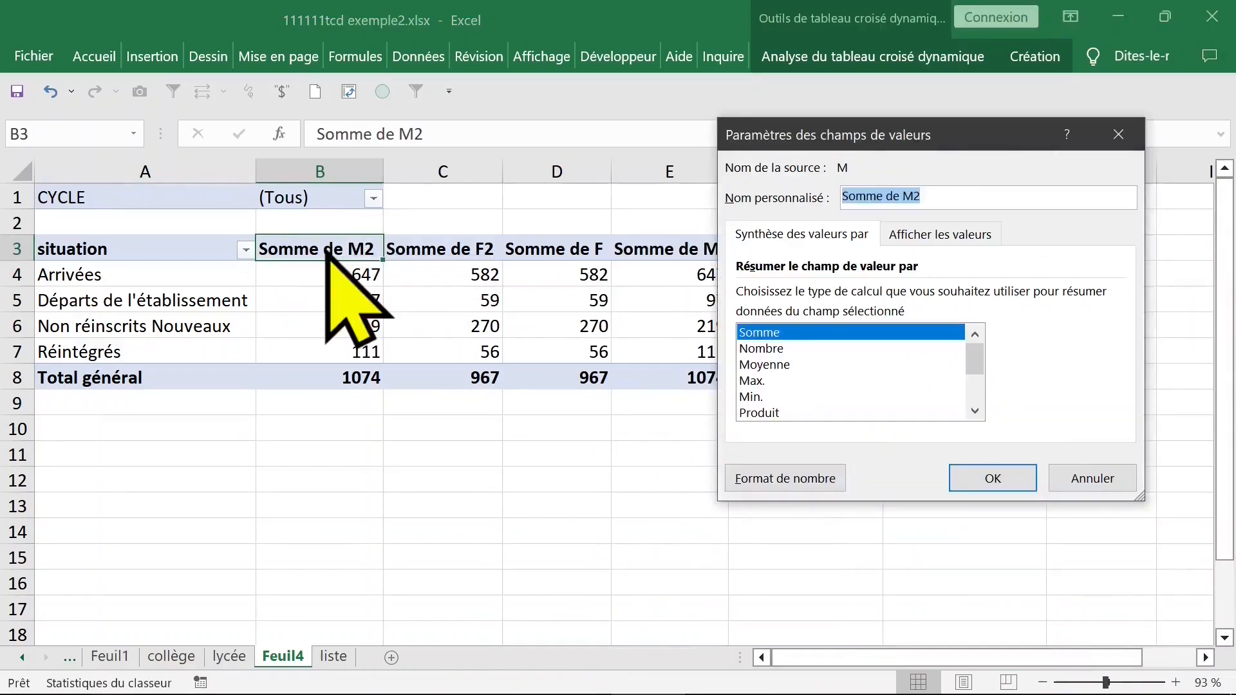
pyautogui.click(756, 381)
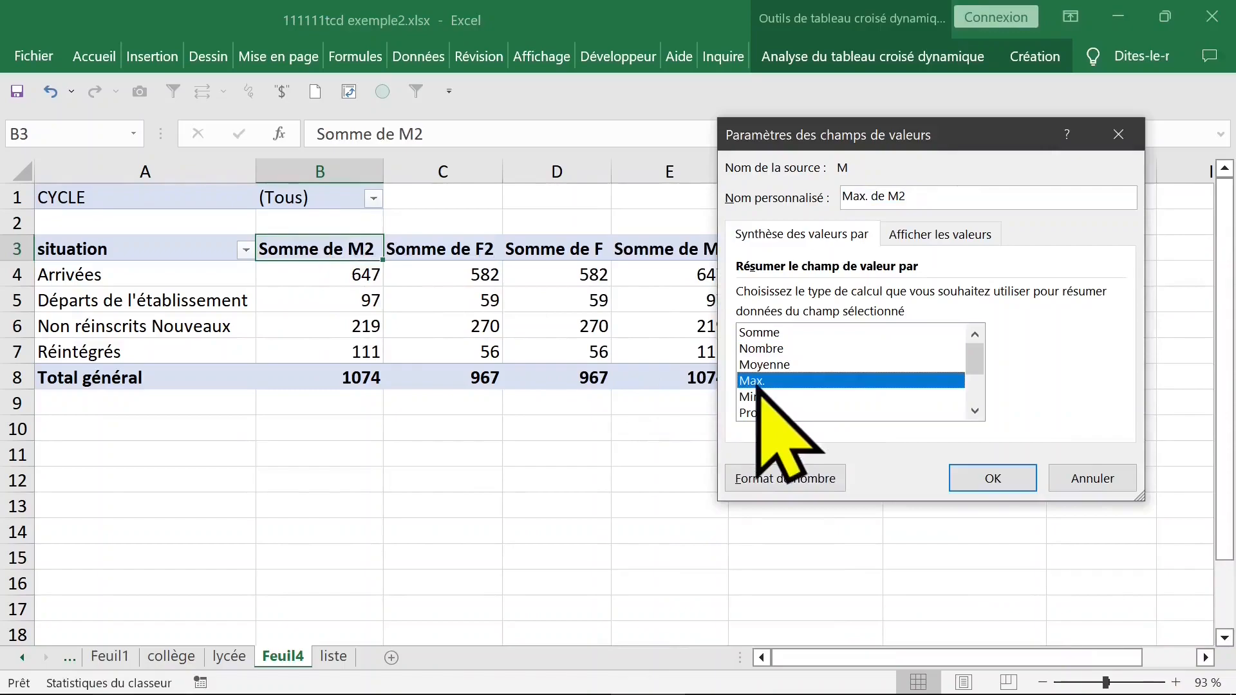
pyautogui.click(991, 479)
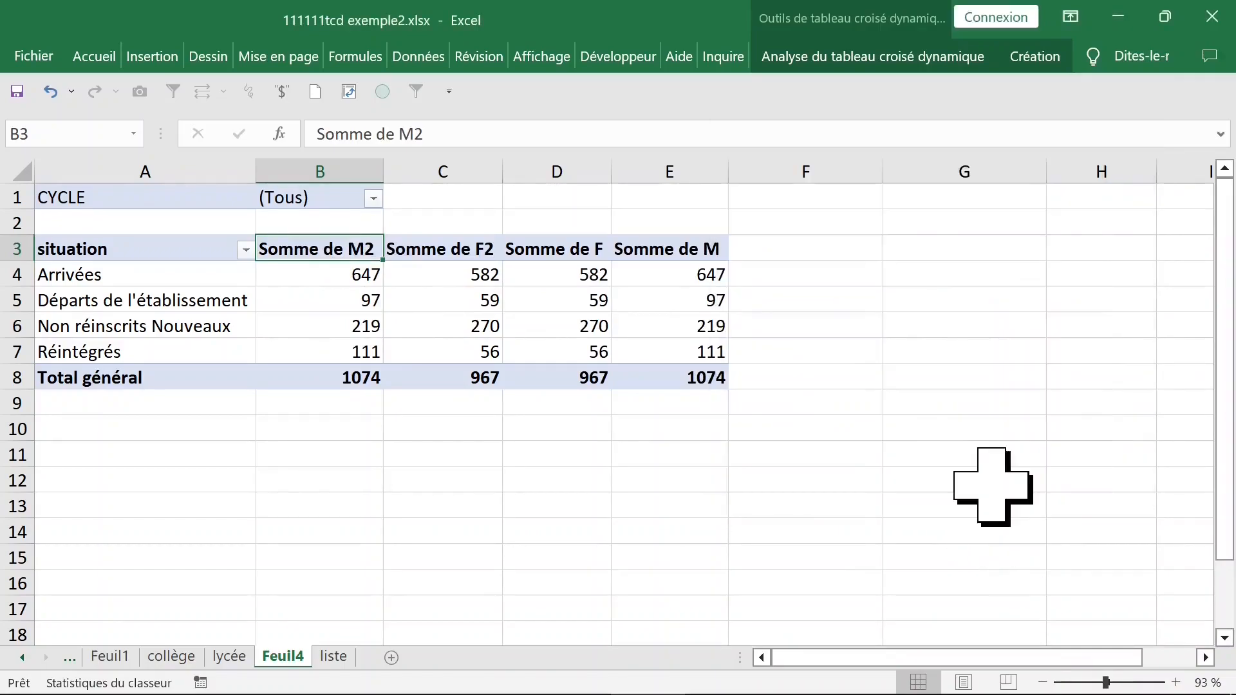
# Summarise the second F value field with the Max. function as well
pyautogui.click(434, 256)
pyautogui.doubleClick(436, 254)
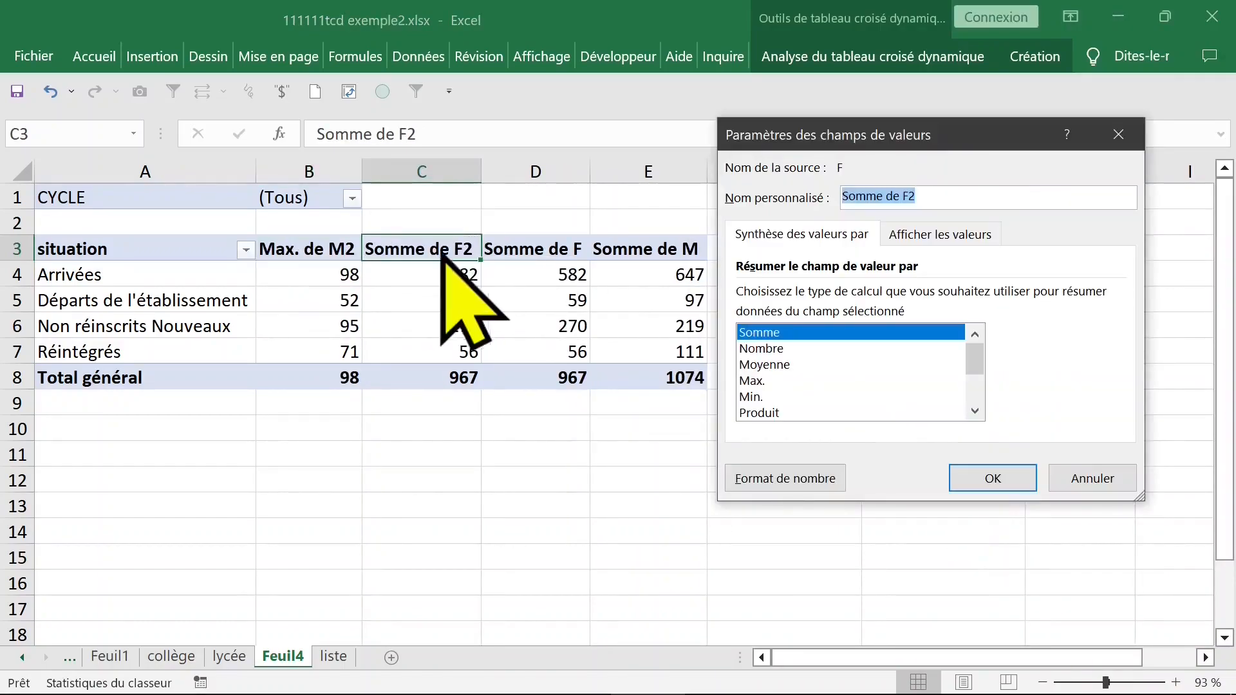
pyautogui.click(757, 381)
pyautogui.click(993, 479)
# Review the Feuil4 pivot table's values and compare them with the M and F columns of the liste sheet
pyautogui.click(644, 482)
pyautogui.click(625, 354)
pyautogui.click(406, 300)
pyautogui.moveTo(276, 245); pyautogui.dragTo(583, 379)
pyautogui.hotkey('ctrl', 'pagedown')
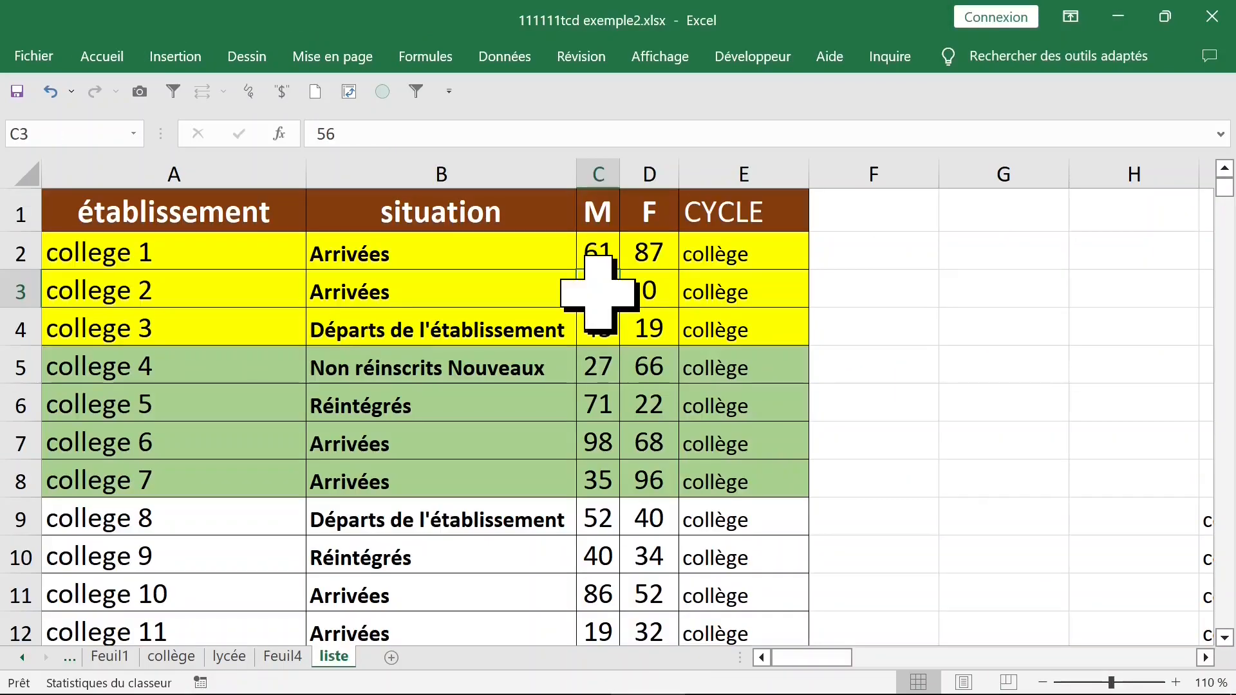
pyautogui.click(598, 173)
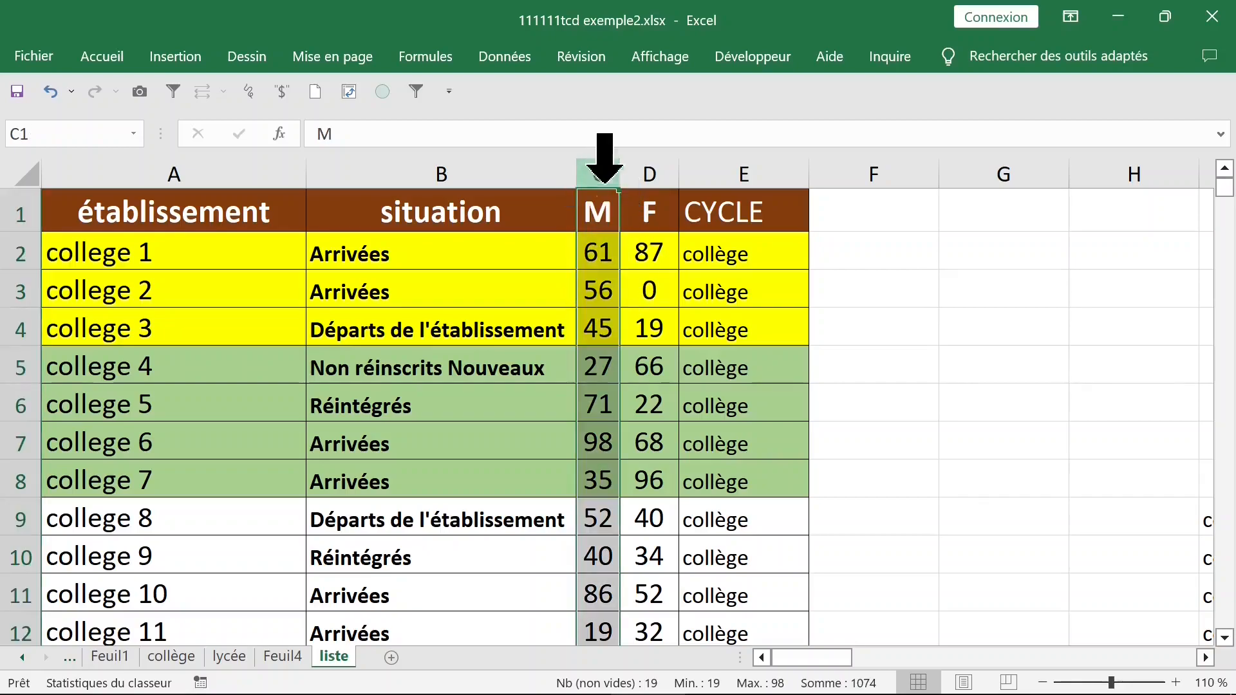
pyautogui.click(652, 172)
# Create a new pivot table from the school list on a new worksheet
pyautogui.click(419, 357)
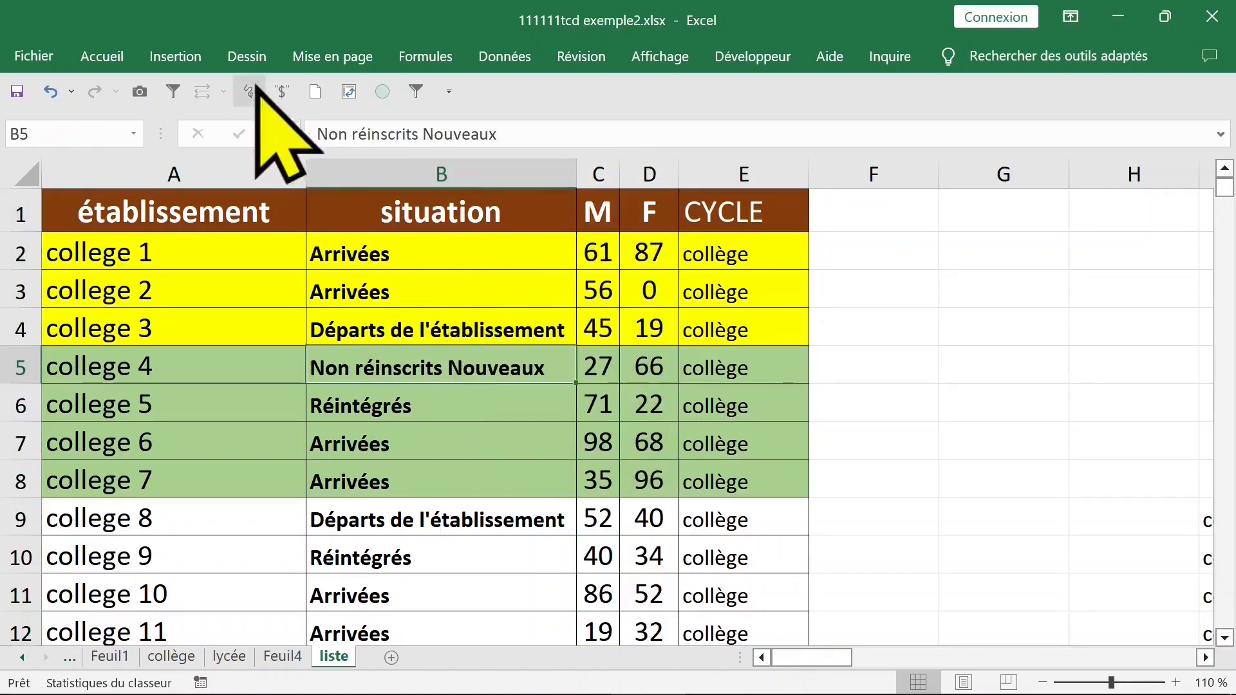
pyautogui.click(177, 58)
pyautogui.click(35, 107)
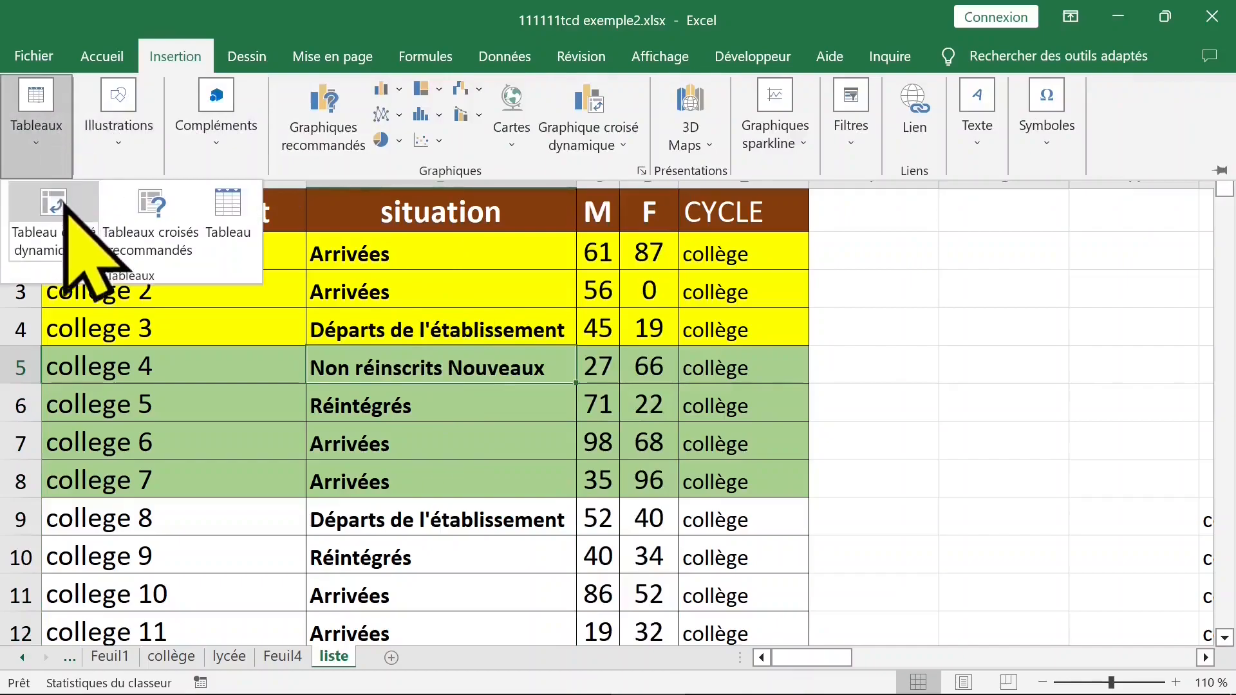
pyautogui.click(49, 218)
pyautogui.click(1011, 472)
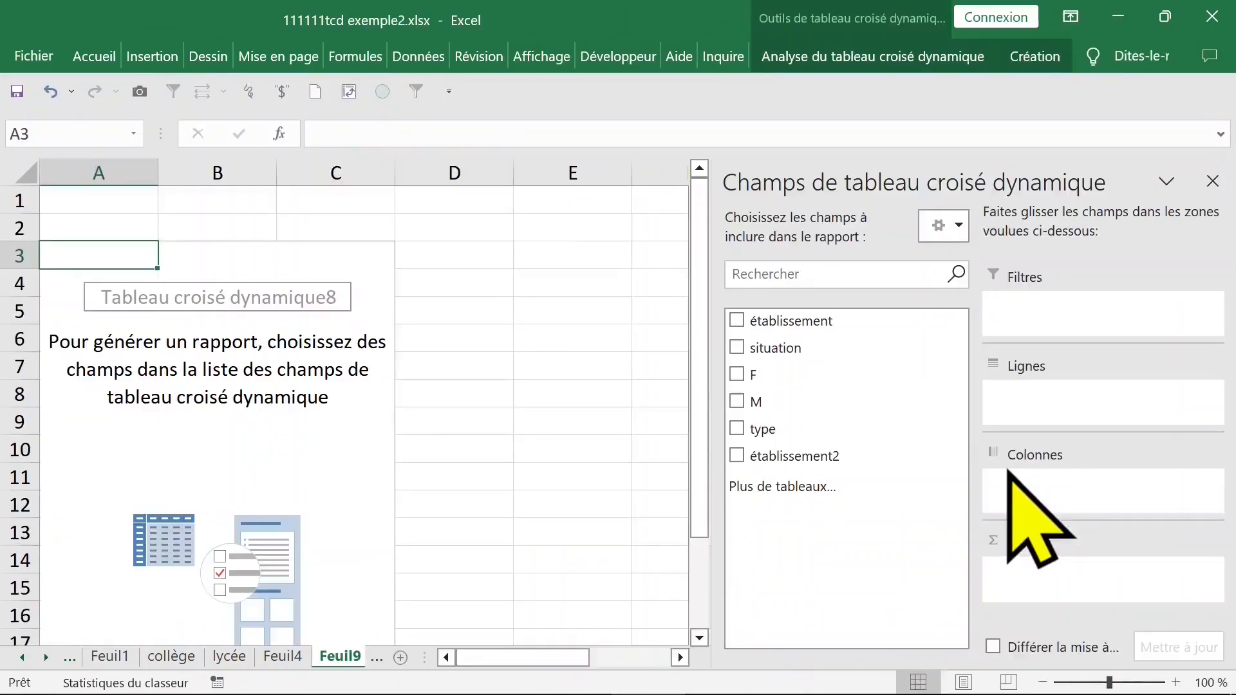
# Place the M field in the pivot table's rows and group its values in intervals of 20
pyautogui.moveTo(789, 402); pyautogui.dragTo(1049, 394)
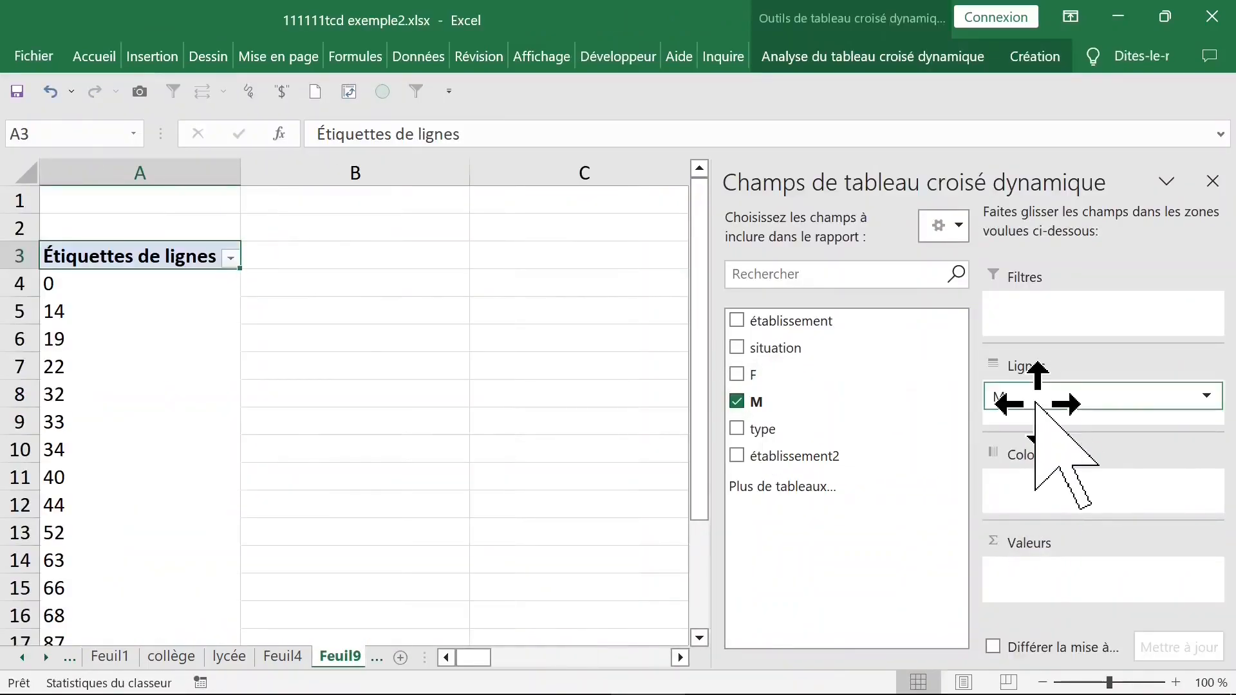
pyautogui.click(115, 340)
pyautogui.rightClick(126, 340)
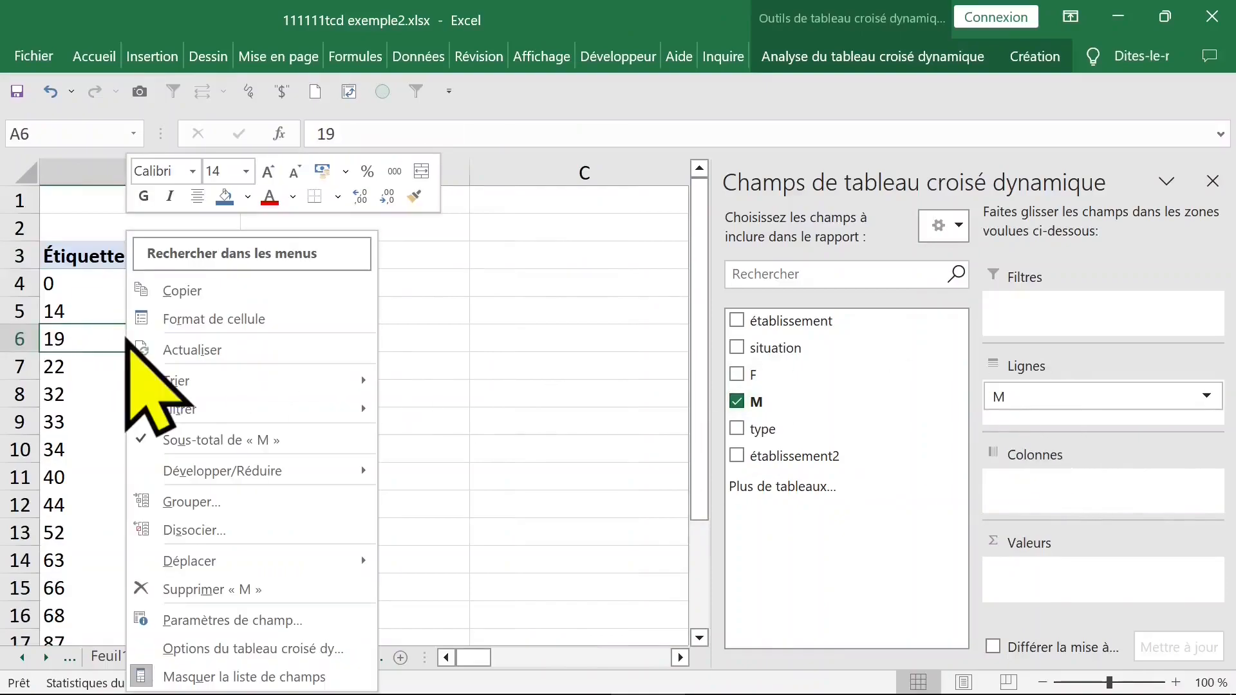
pyautogui.click(207, 499)
pyautogui.write('20')
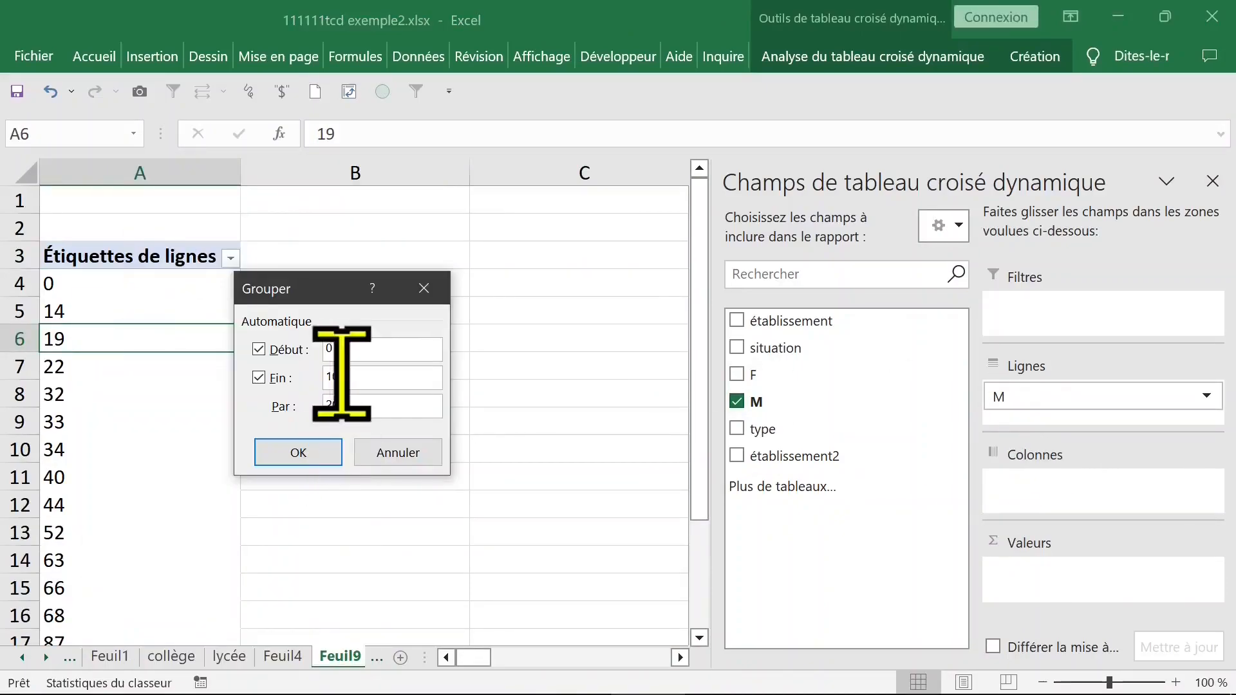
pyautogui.click(298, 454)
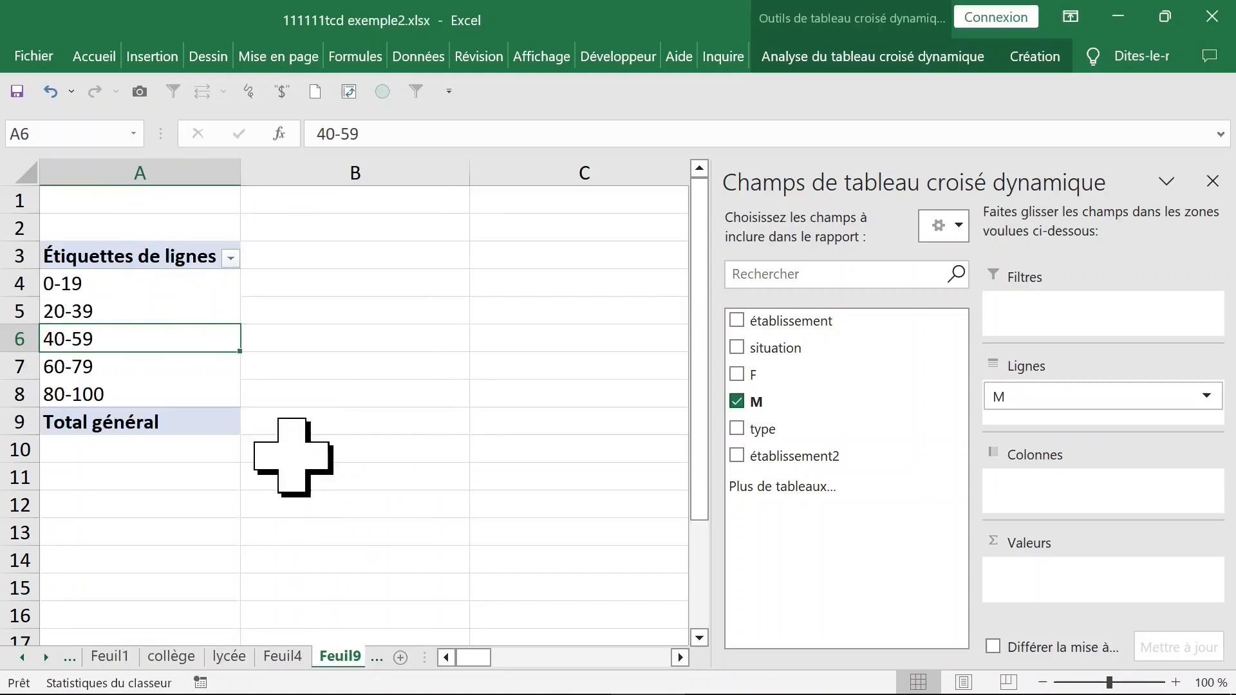
# Place situation in the columns and its count in the values area, leaving F out of the pivot table
pyautogui.click(737, 374)
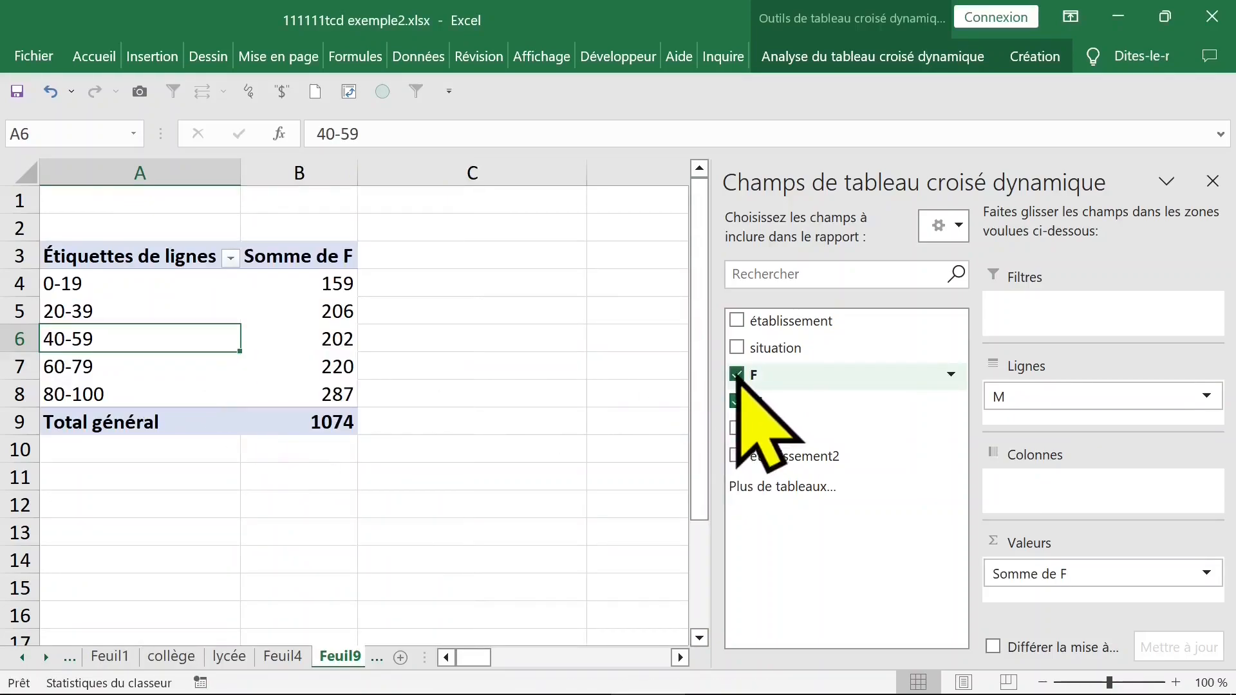
pyautogui.click(736, 375)
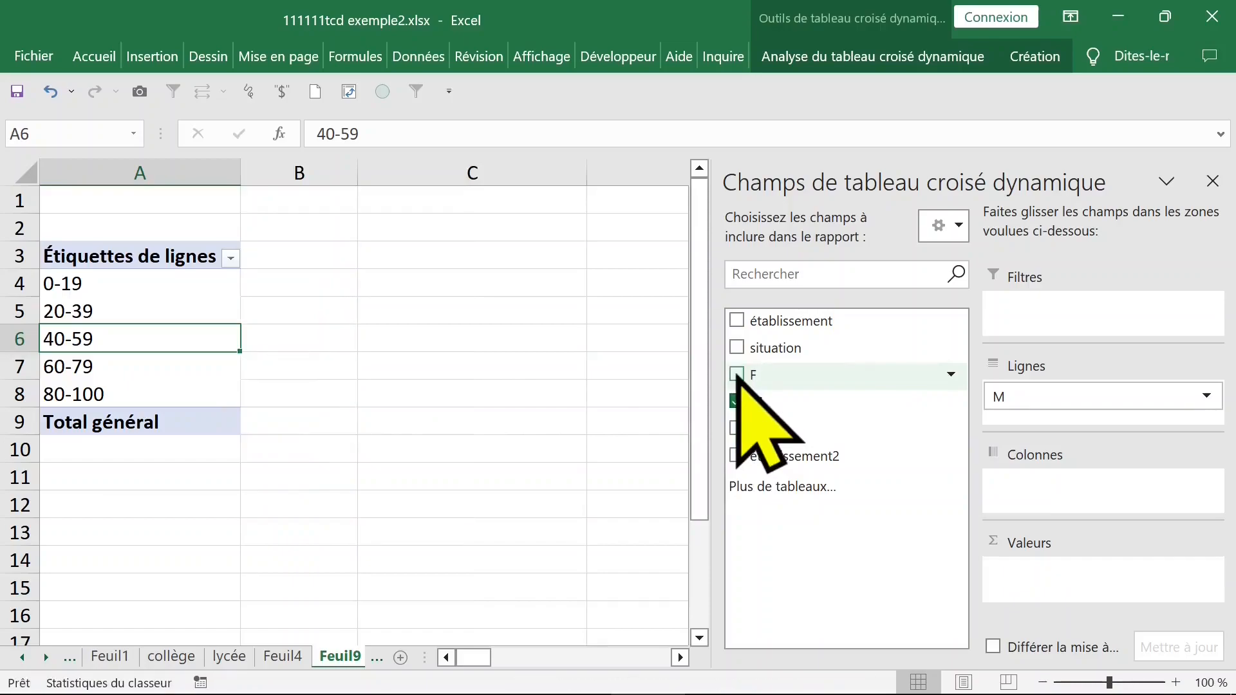
pyautogui.click(737, 348)
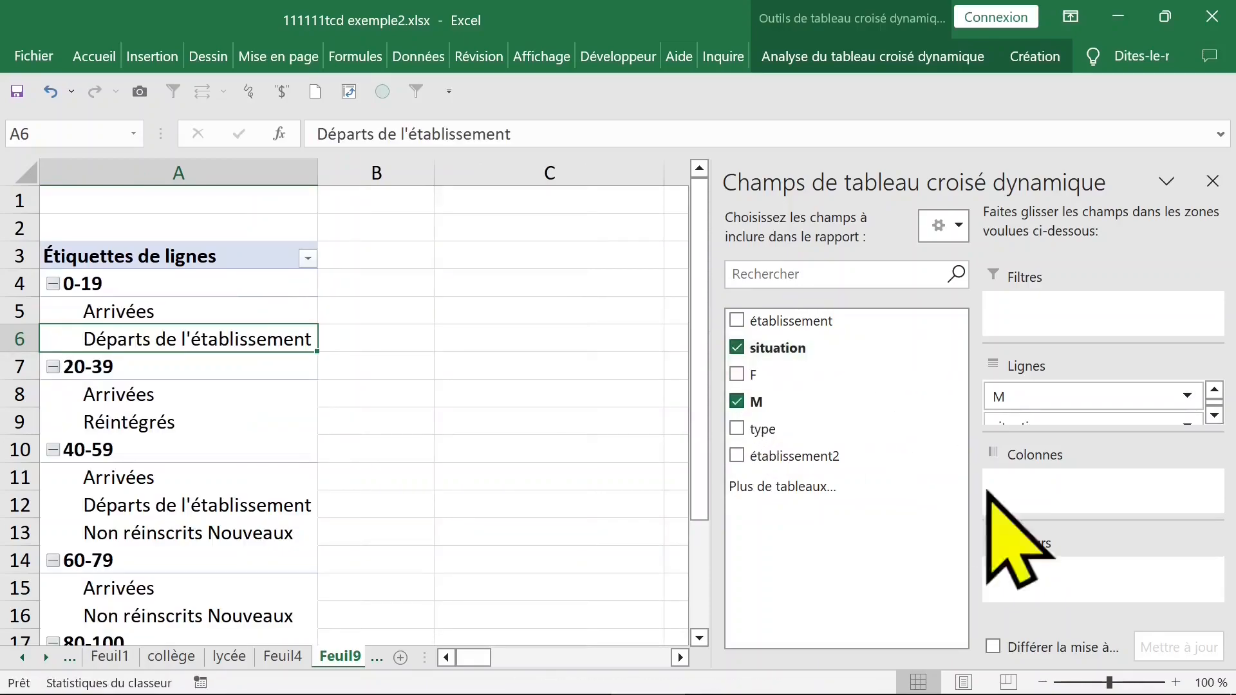
pyautogui.moveTo(1086, 425); pyautogui.dragTo(1084, 488)
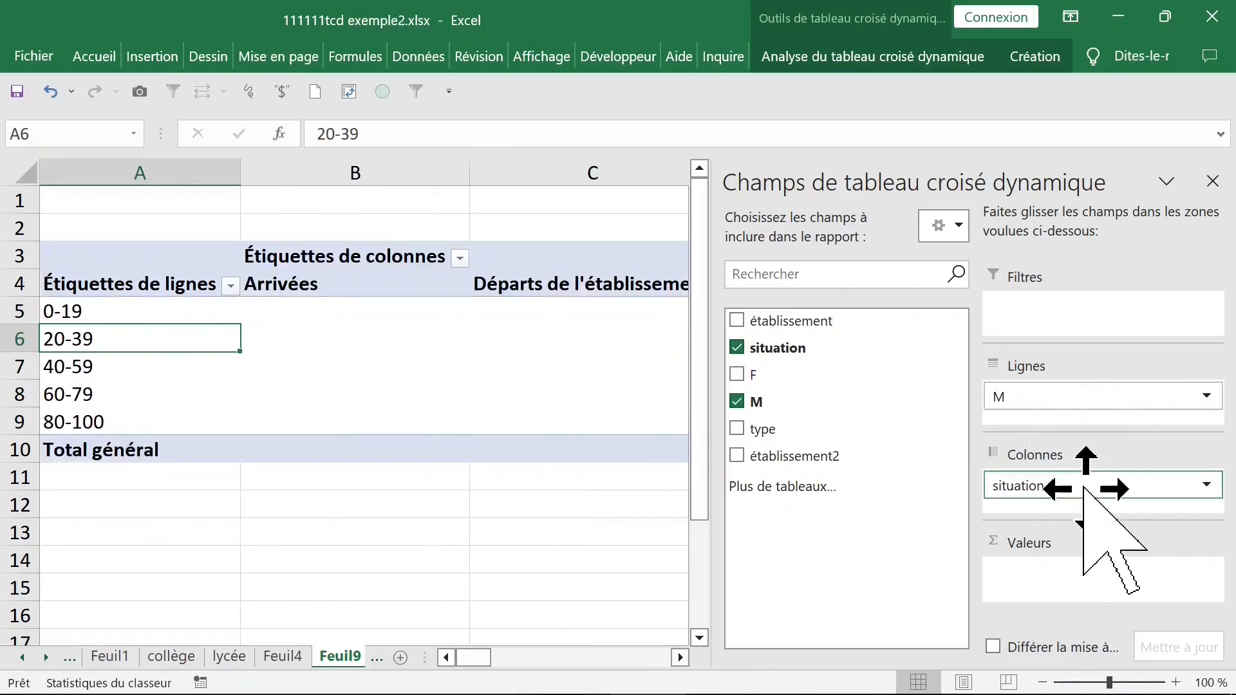
pyautogui.moveTo(840, 358); pyautogui.dragTo(1059, 576)
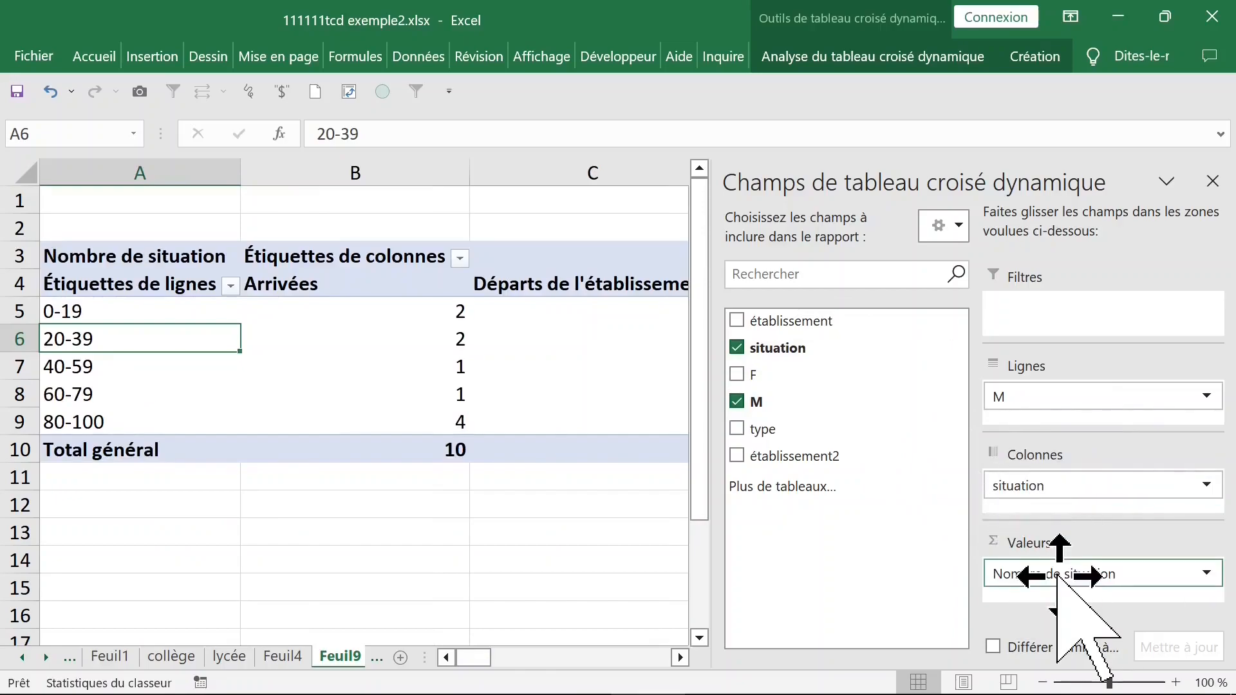
pyautogui.click(537, 540)
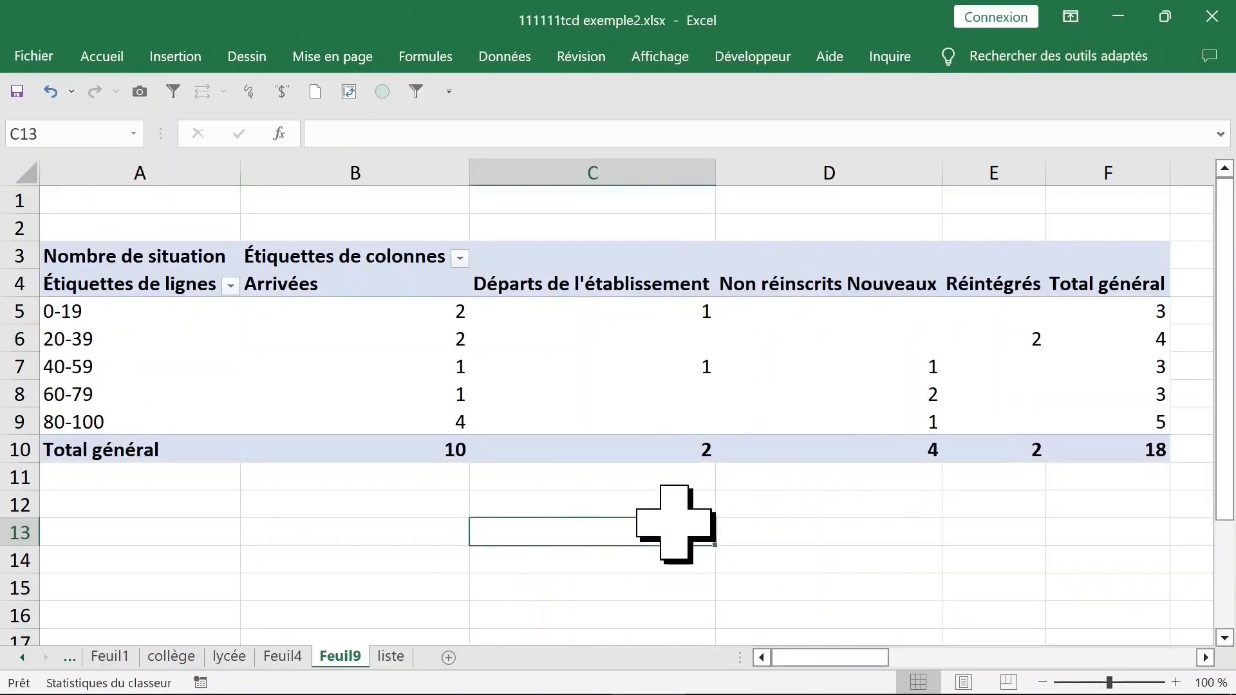
pyautogui.click(138, 317)
pyautogui.click(140, 369)
pyautogui.click(179, 422)
pyautogui.click(140, 326)
pyautogui.click(142, 375)
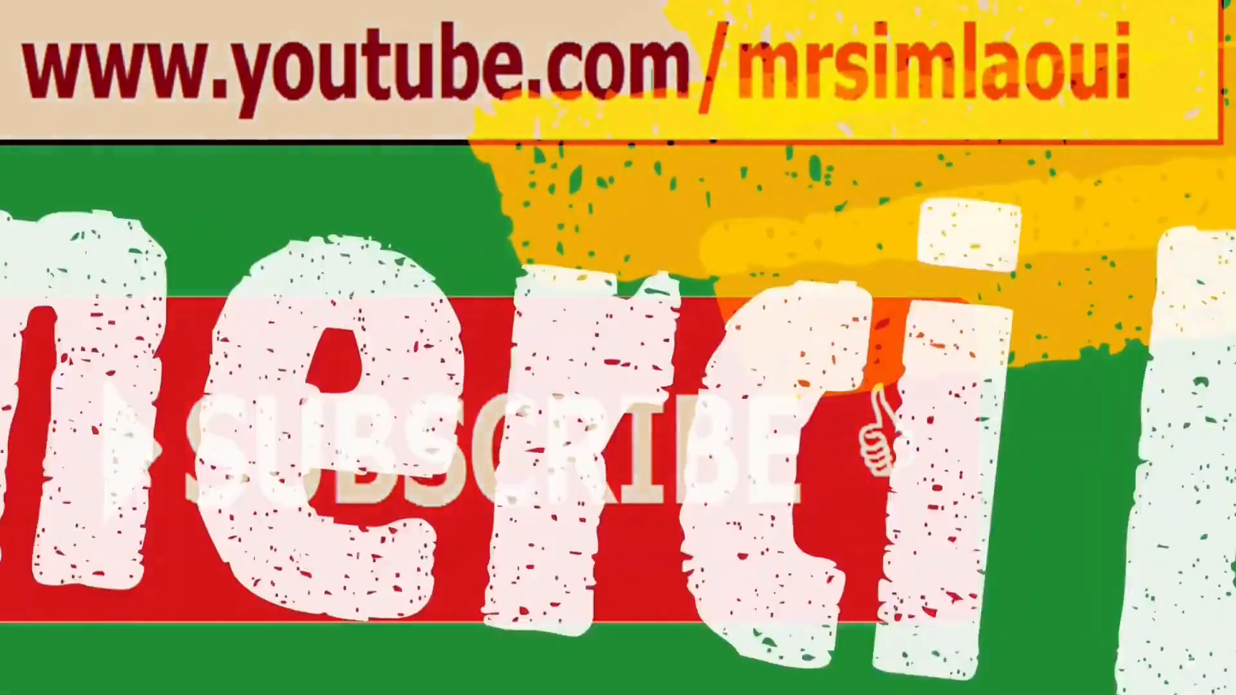